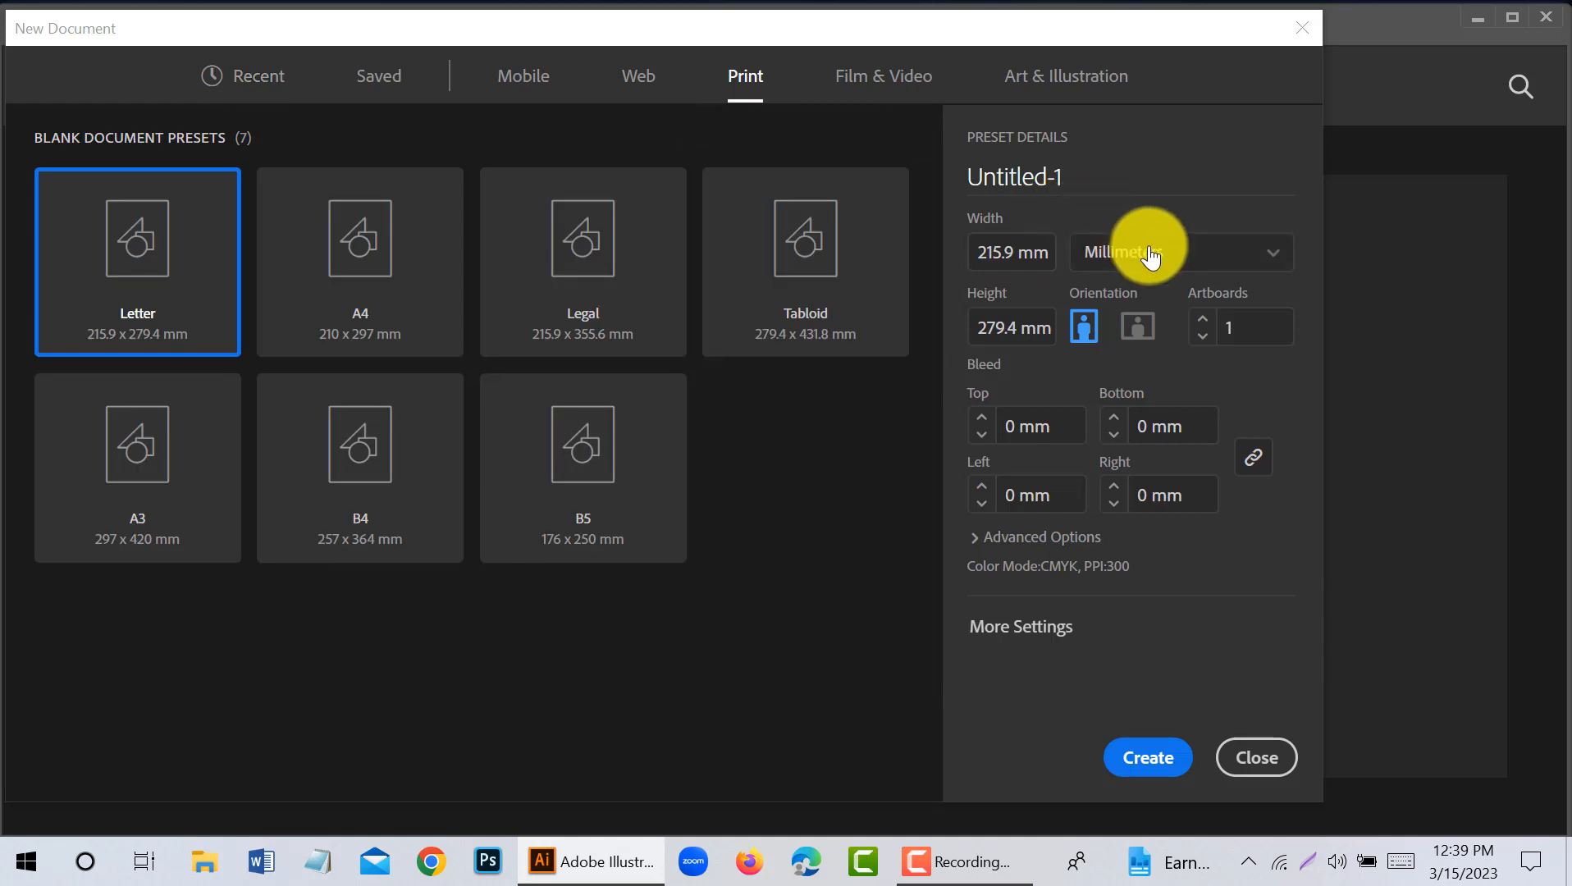
- Create a portrait print document in inches, 8.5 in wide and 11 in high, with equal bleed on all four sides
click(386, 254)
click(1141, 253)
click(1143, 395)
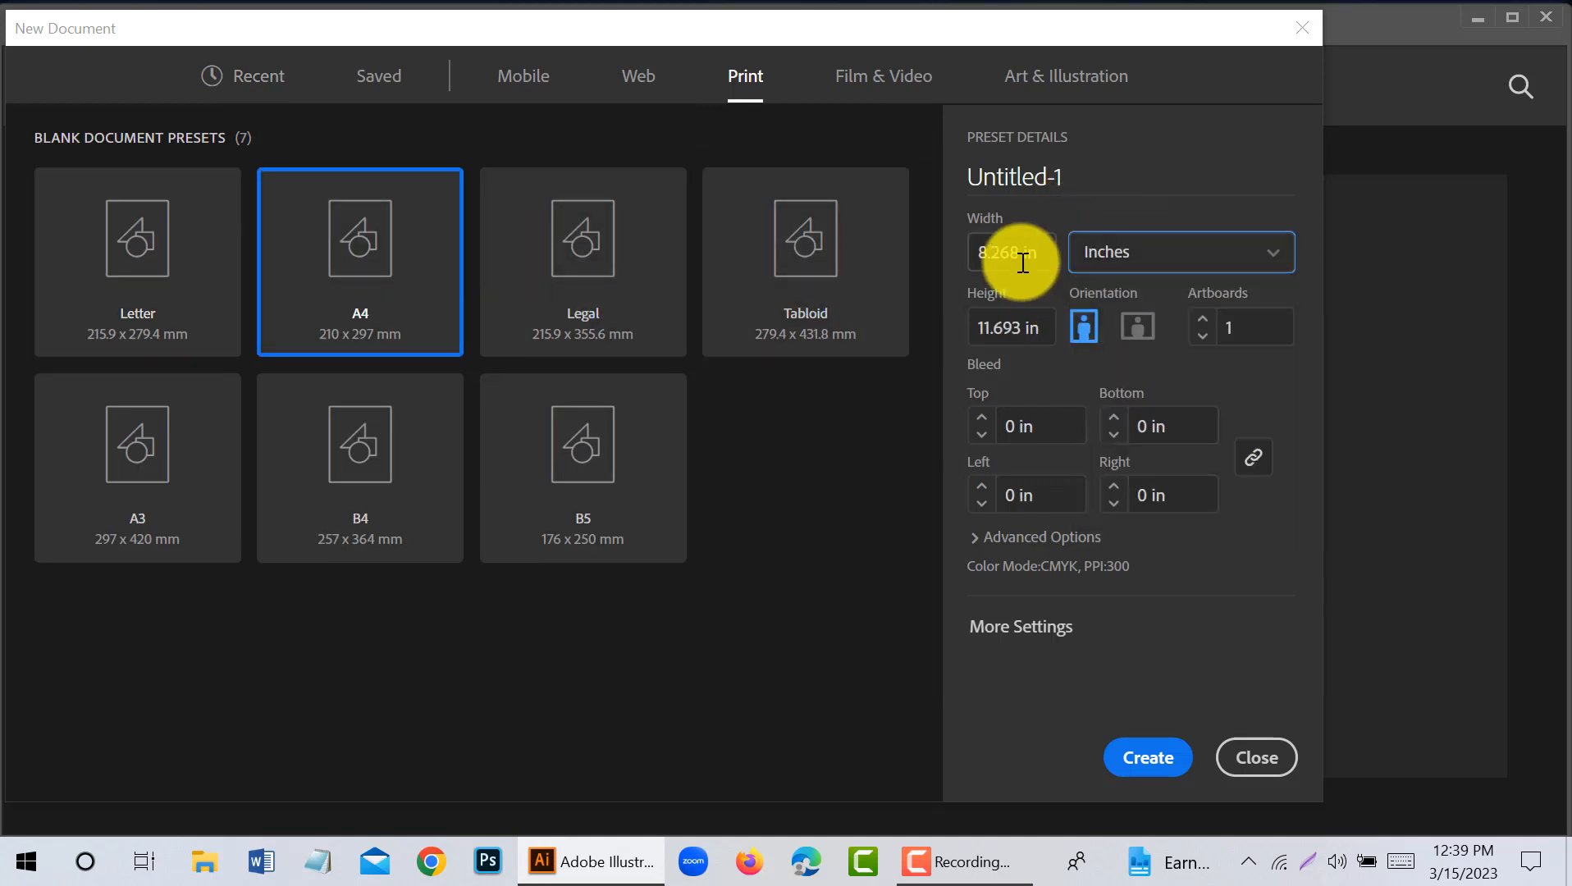
click(1020, 252)
text(8.5)
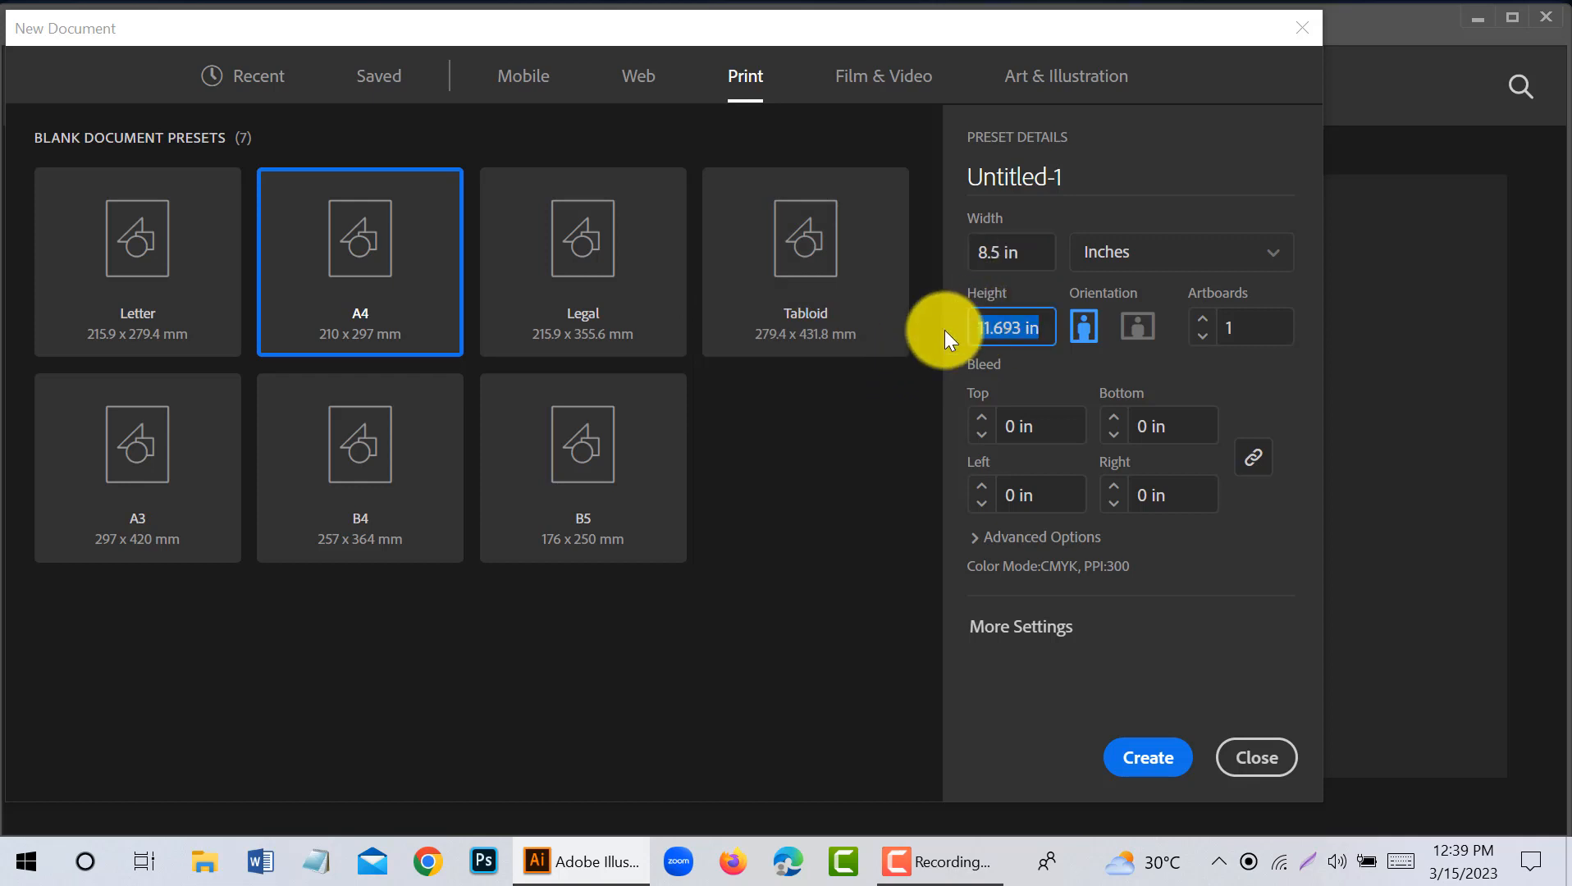
click(1004, 387)
click(978, 418)
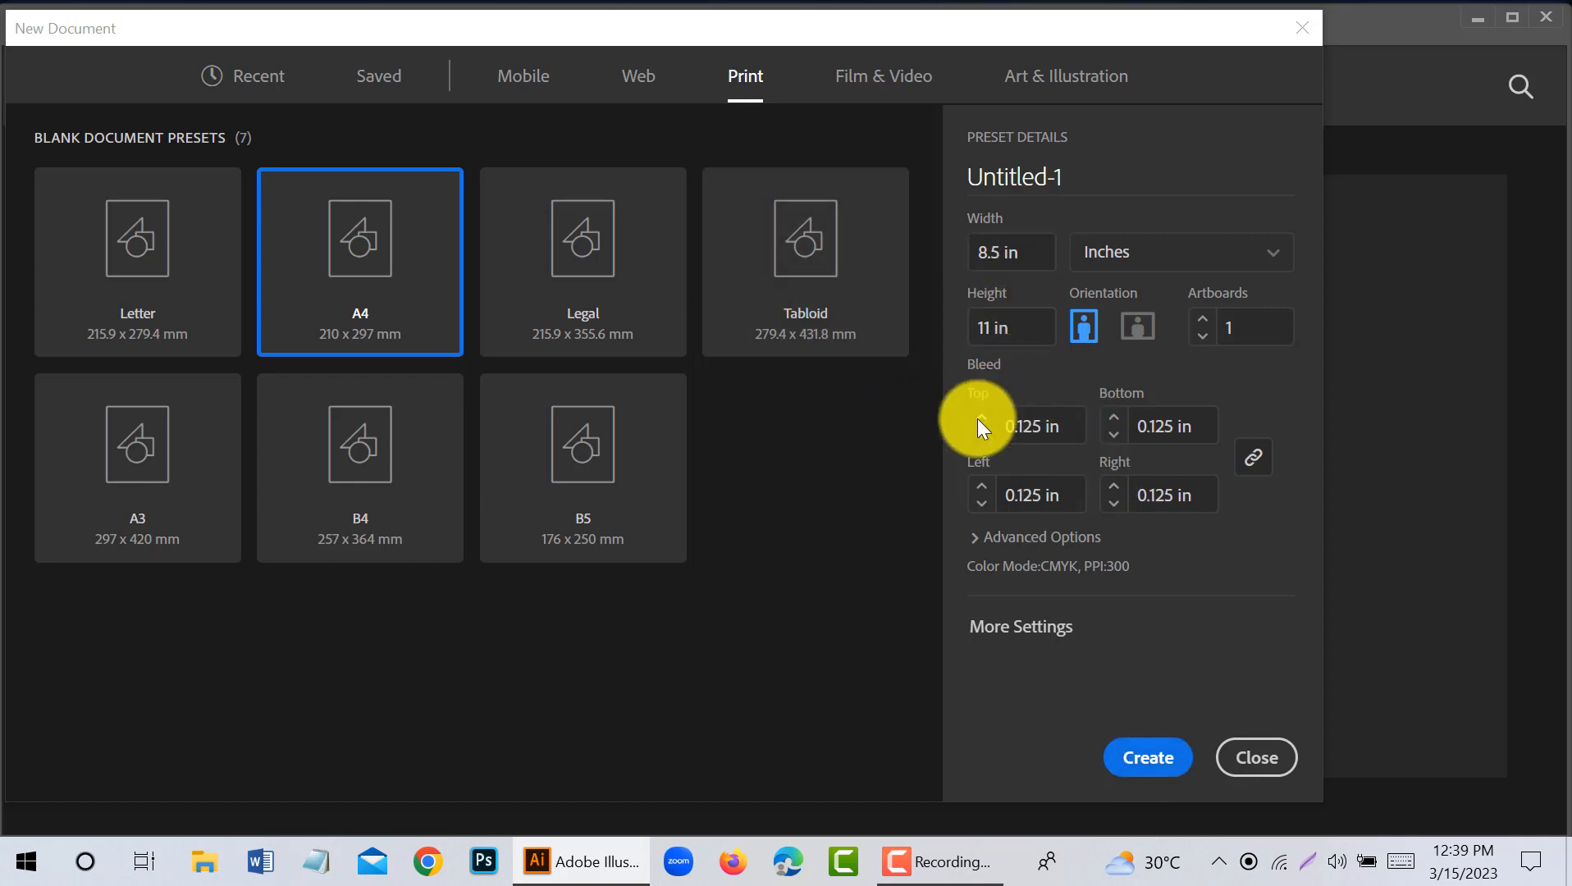
click(978, 418)
click(1150, 759)
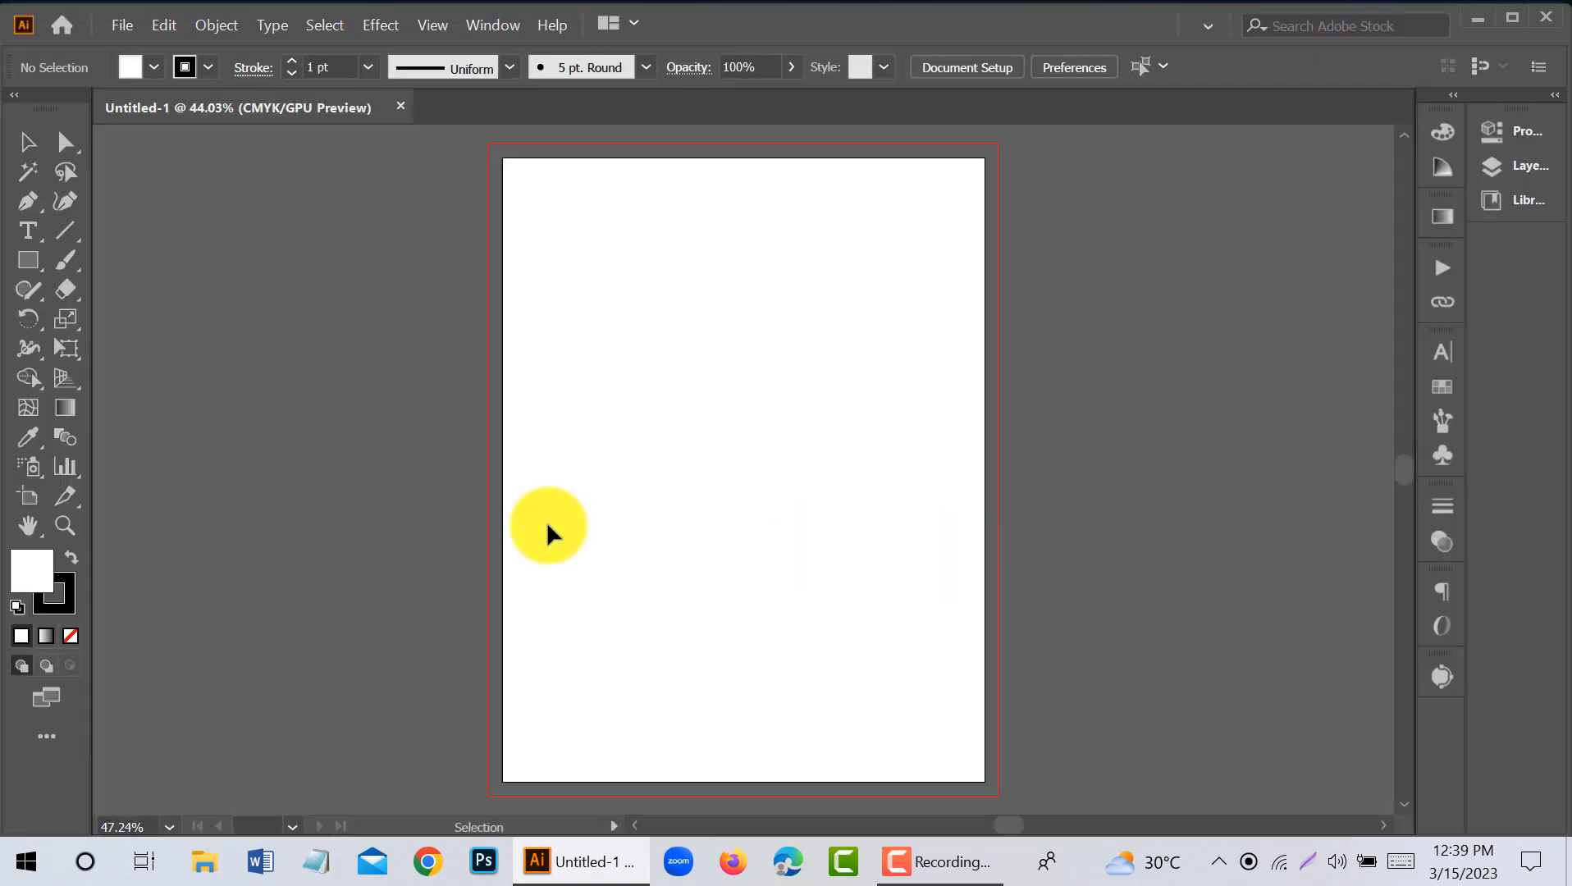
- Draw a white rectangle without stroke, 8.5 in wide and as tall as the artboard
click(64, 586)
click(71, 636)
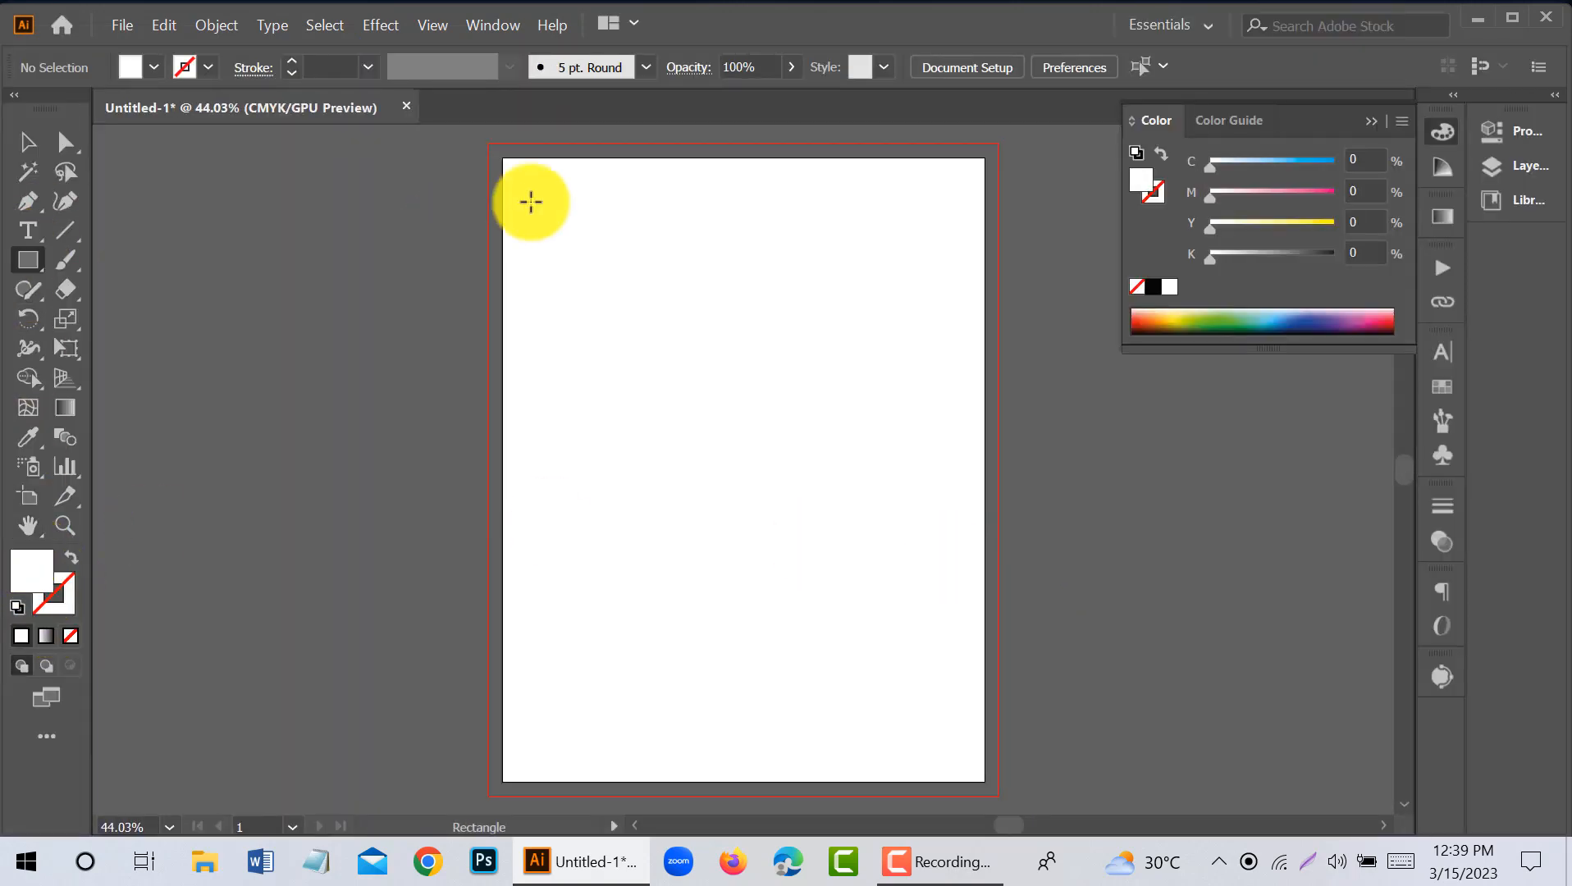
click(624, 333)
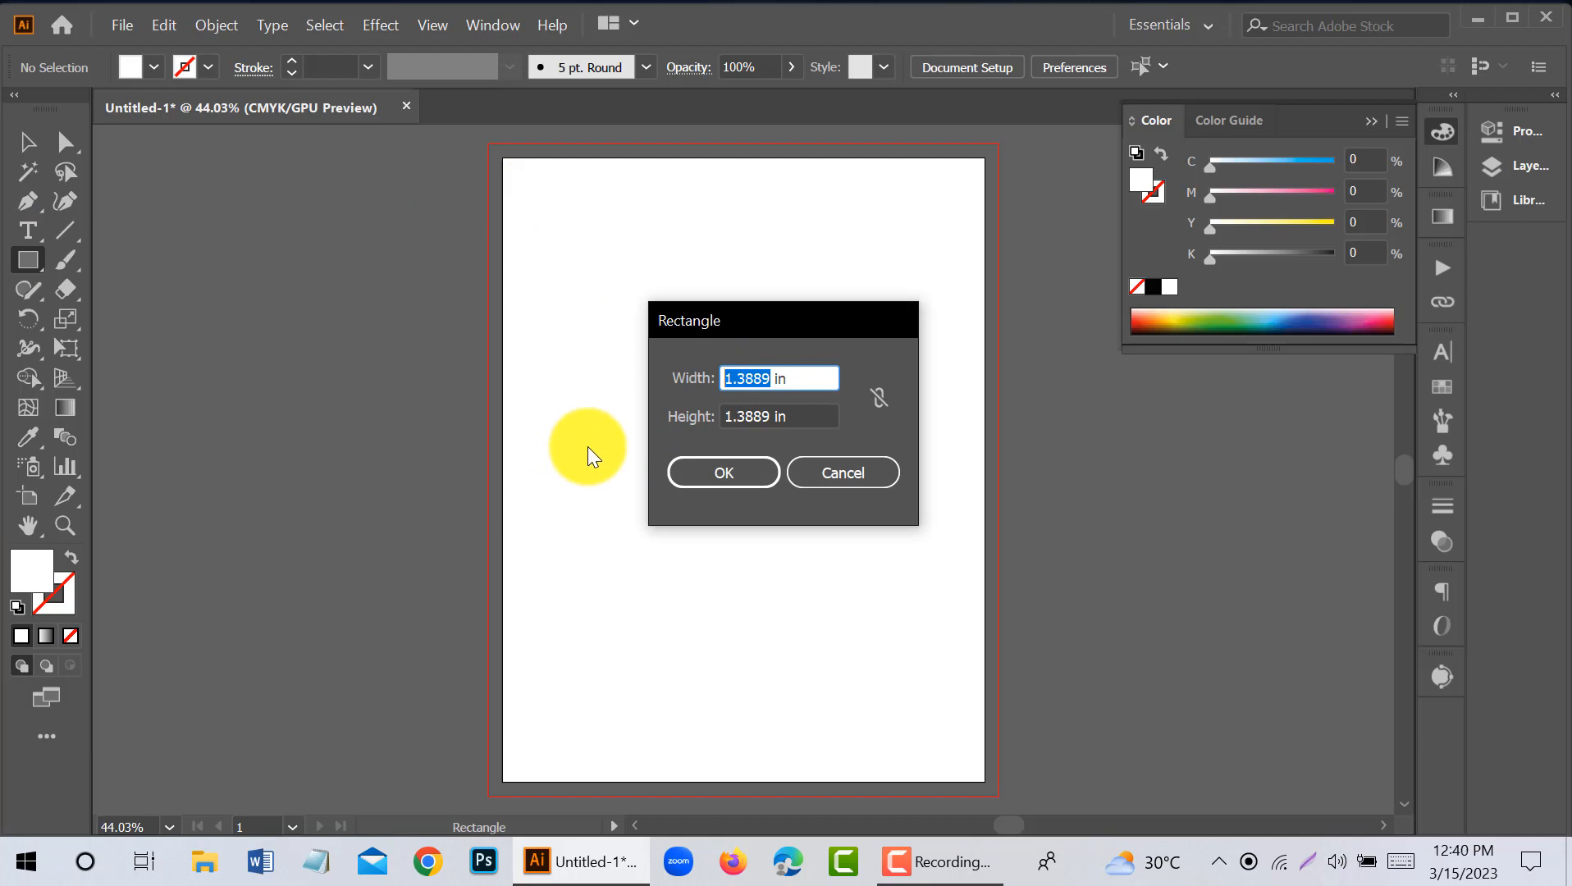
text(8.5)
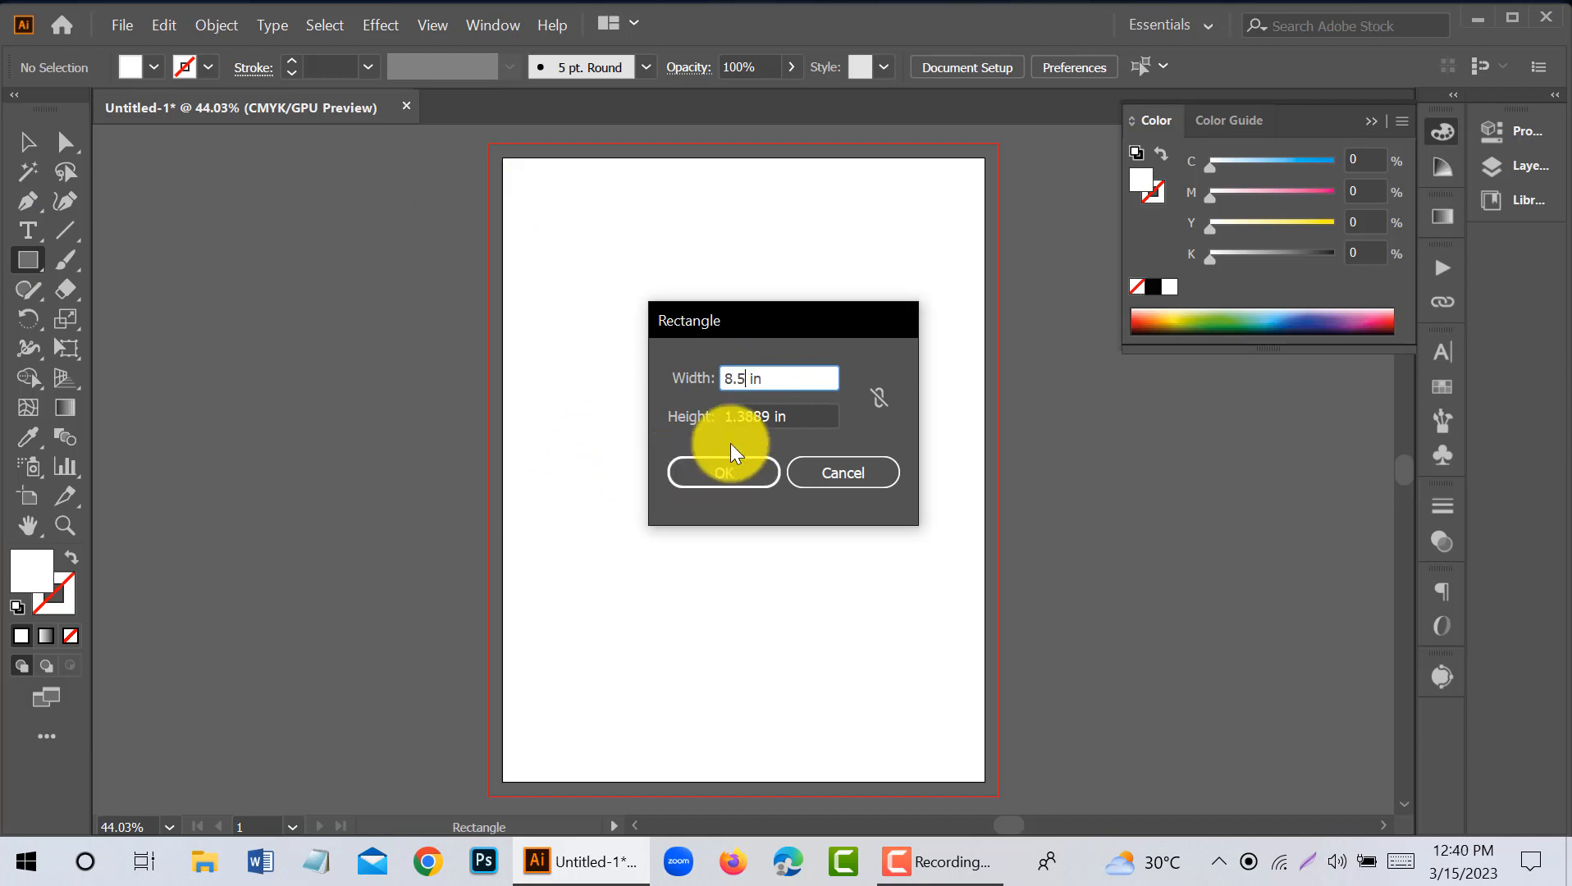
key(Tab)
click(727, 465)
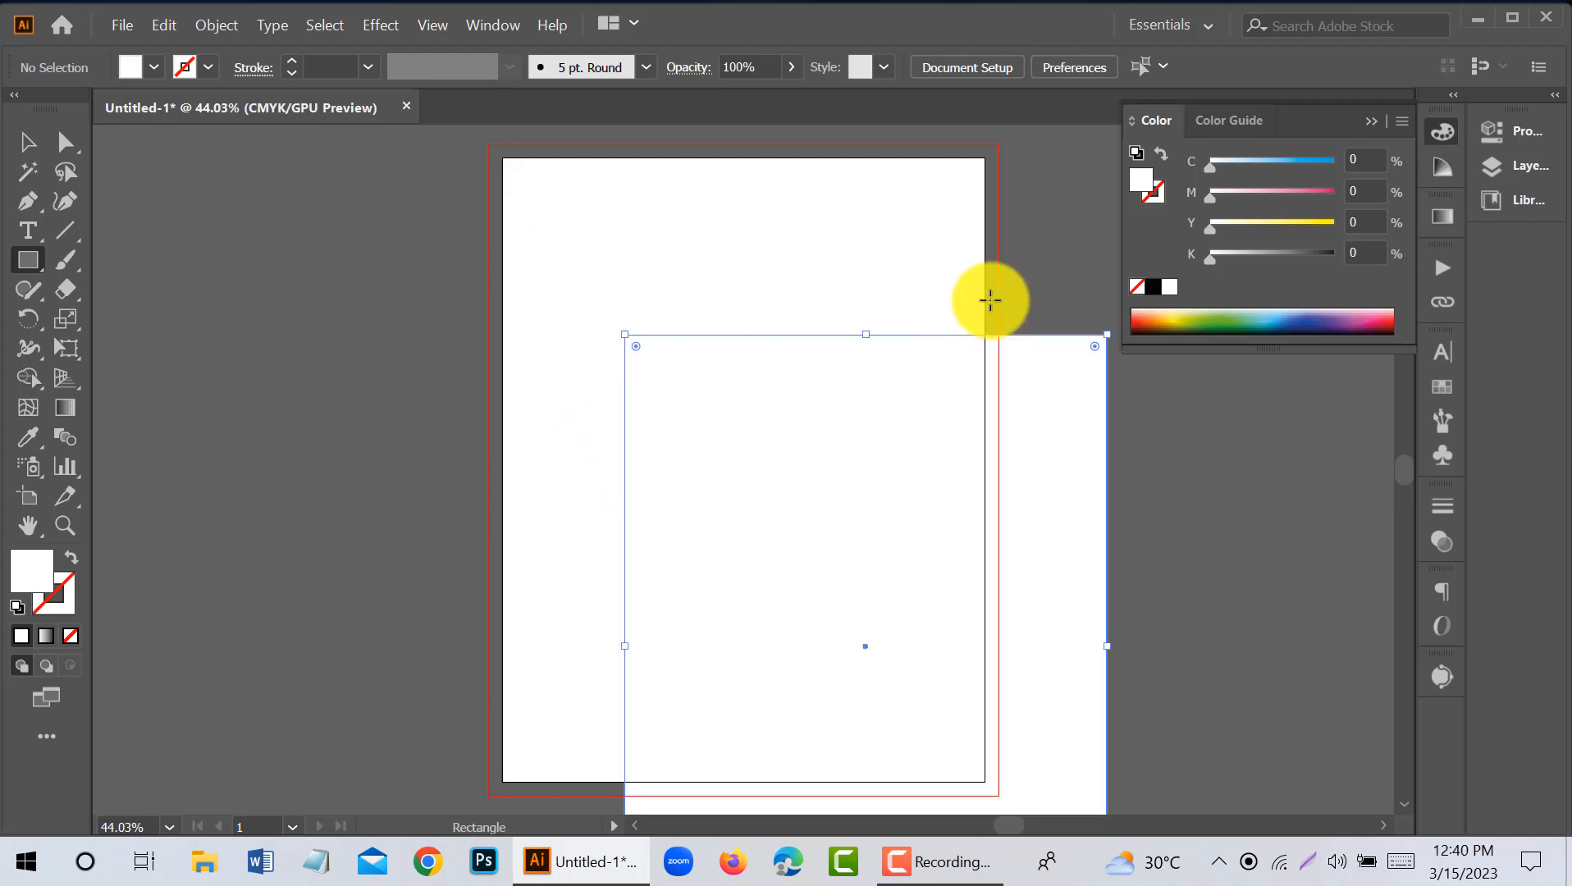
- Align the white rectangle horizontally and vertically with the artboard so it covers the page exactly
click(966, 67)
click(769, 137)
click(919, 137)
- Offset the rectangle's path by -0.25 in and convert the inner path into margin guides
click(216, 26)
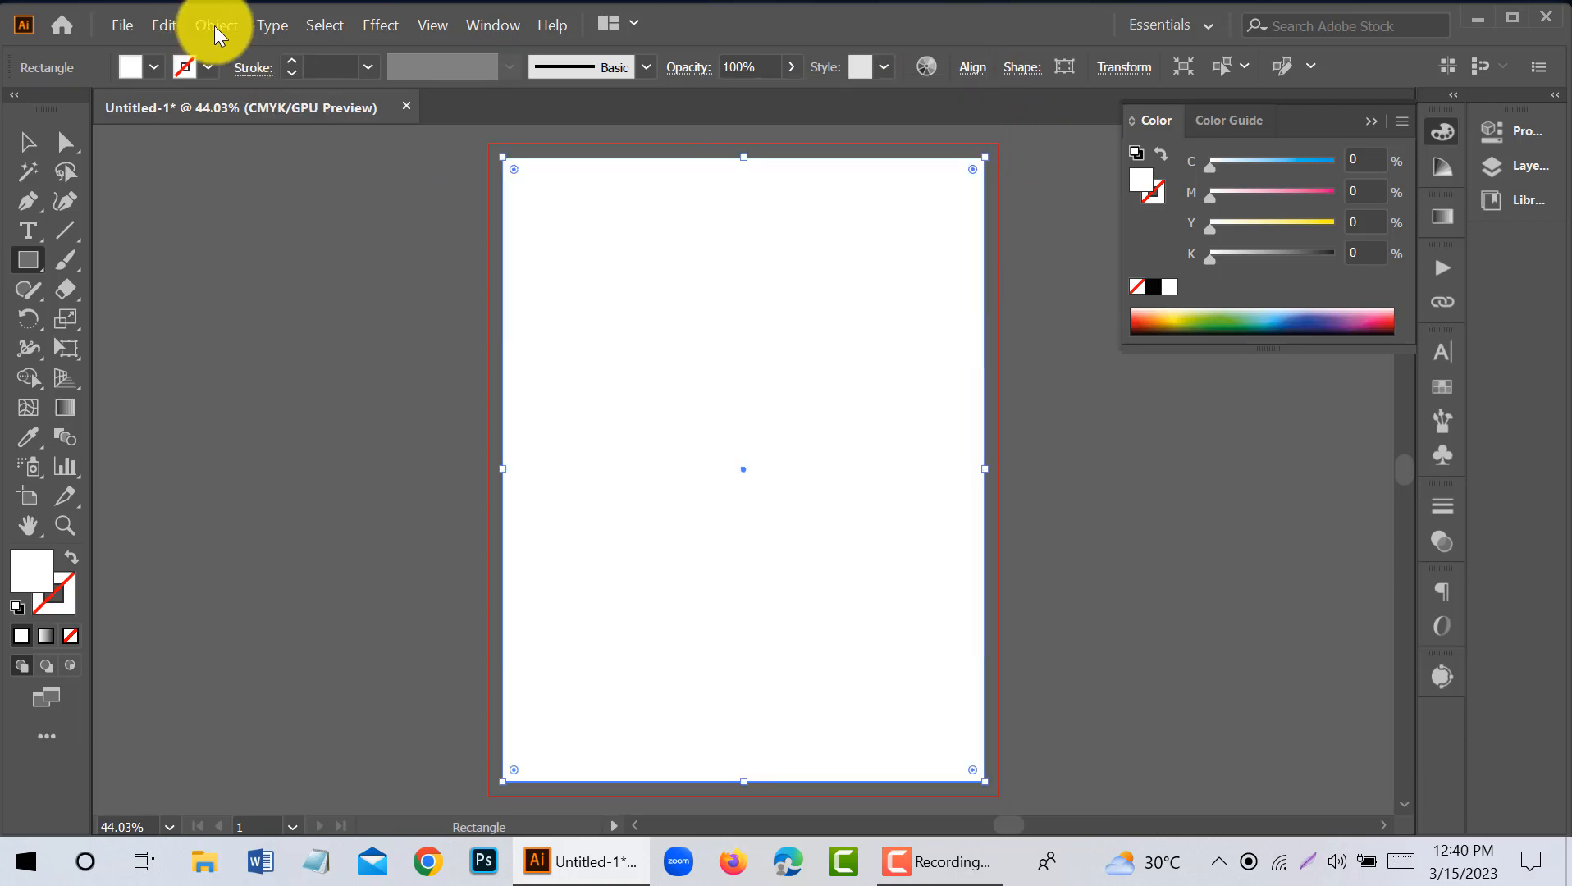
mouse_move(603, 530)
click(812, 609)
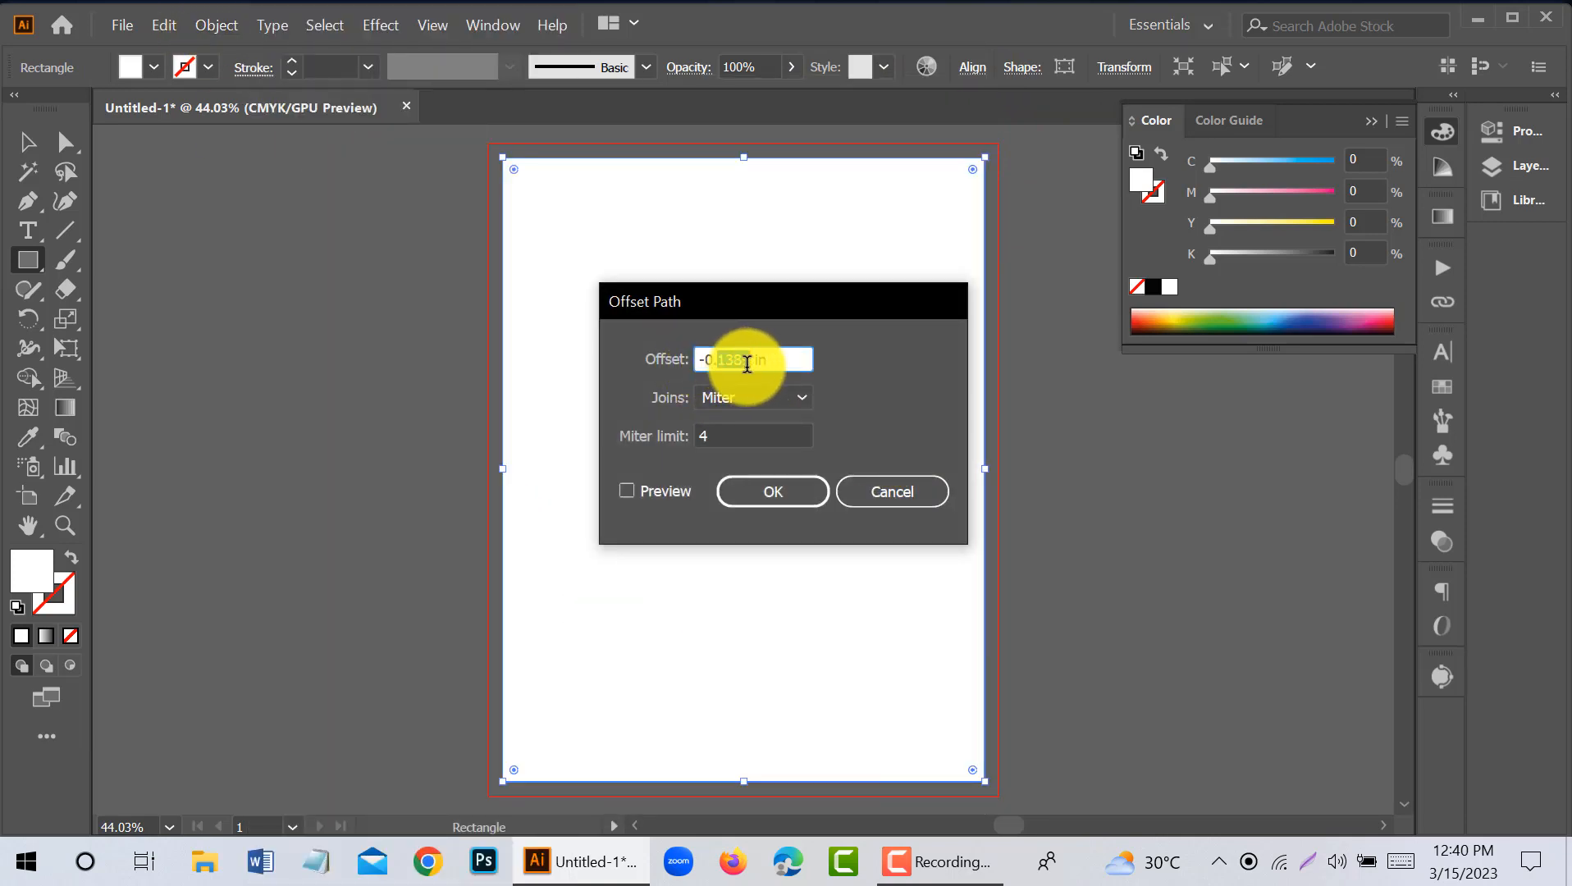
text(25)
click(621, 490)
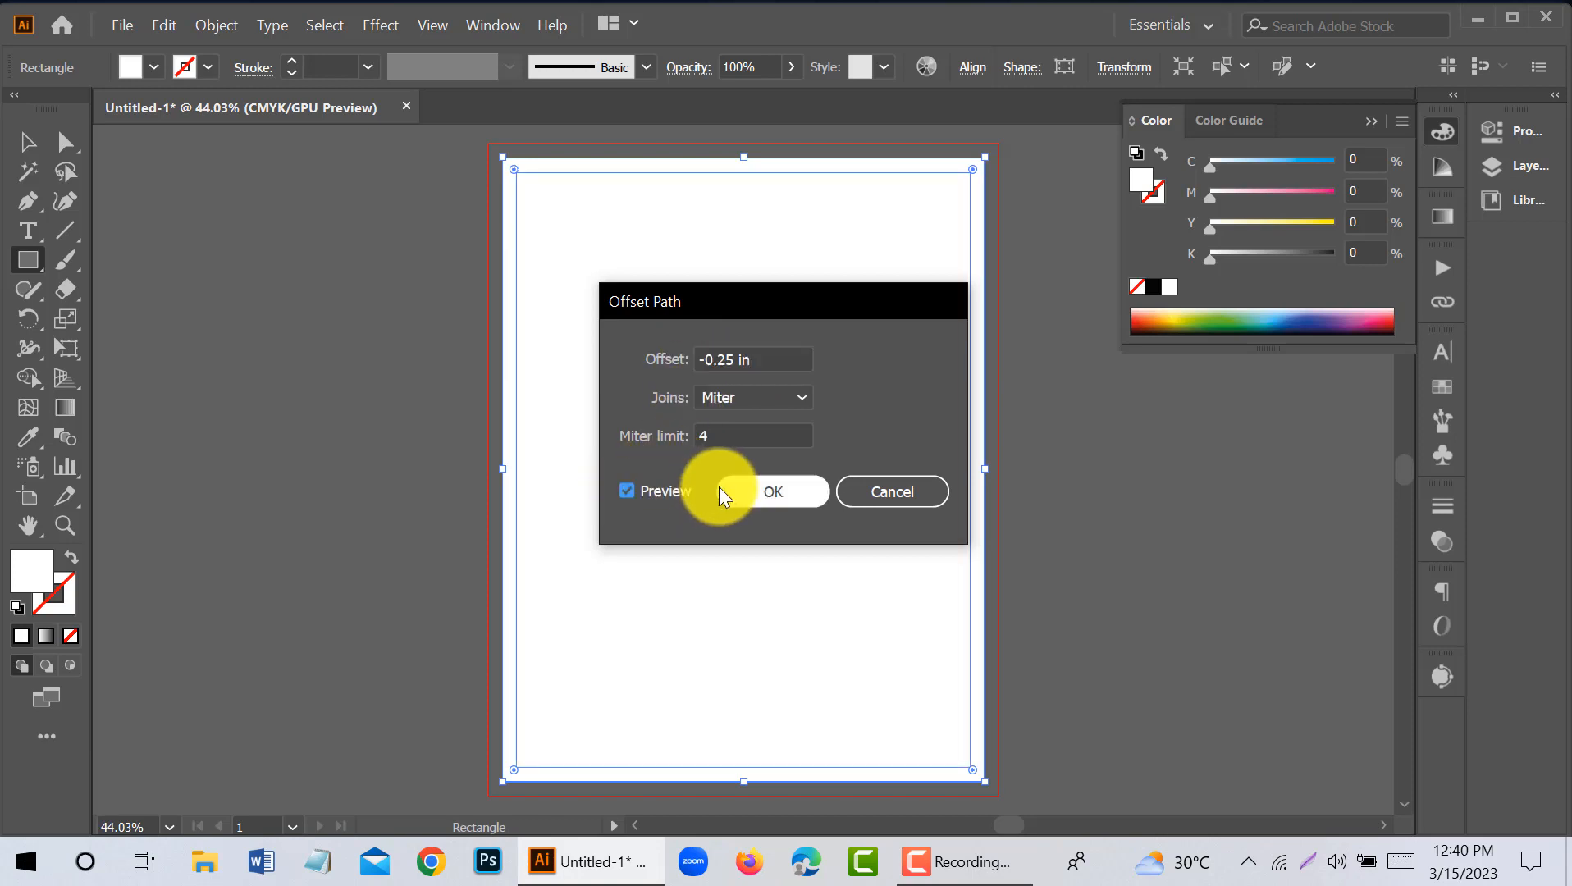
click(722, 490)
right_click(725, 348)
click(820, 665)
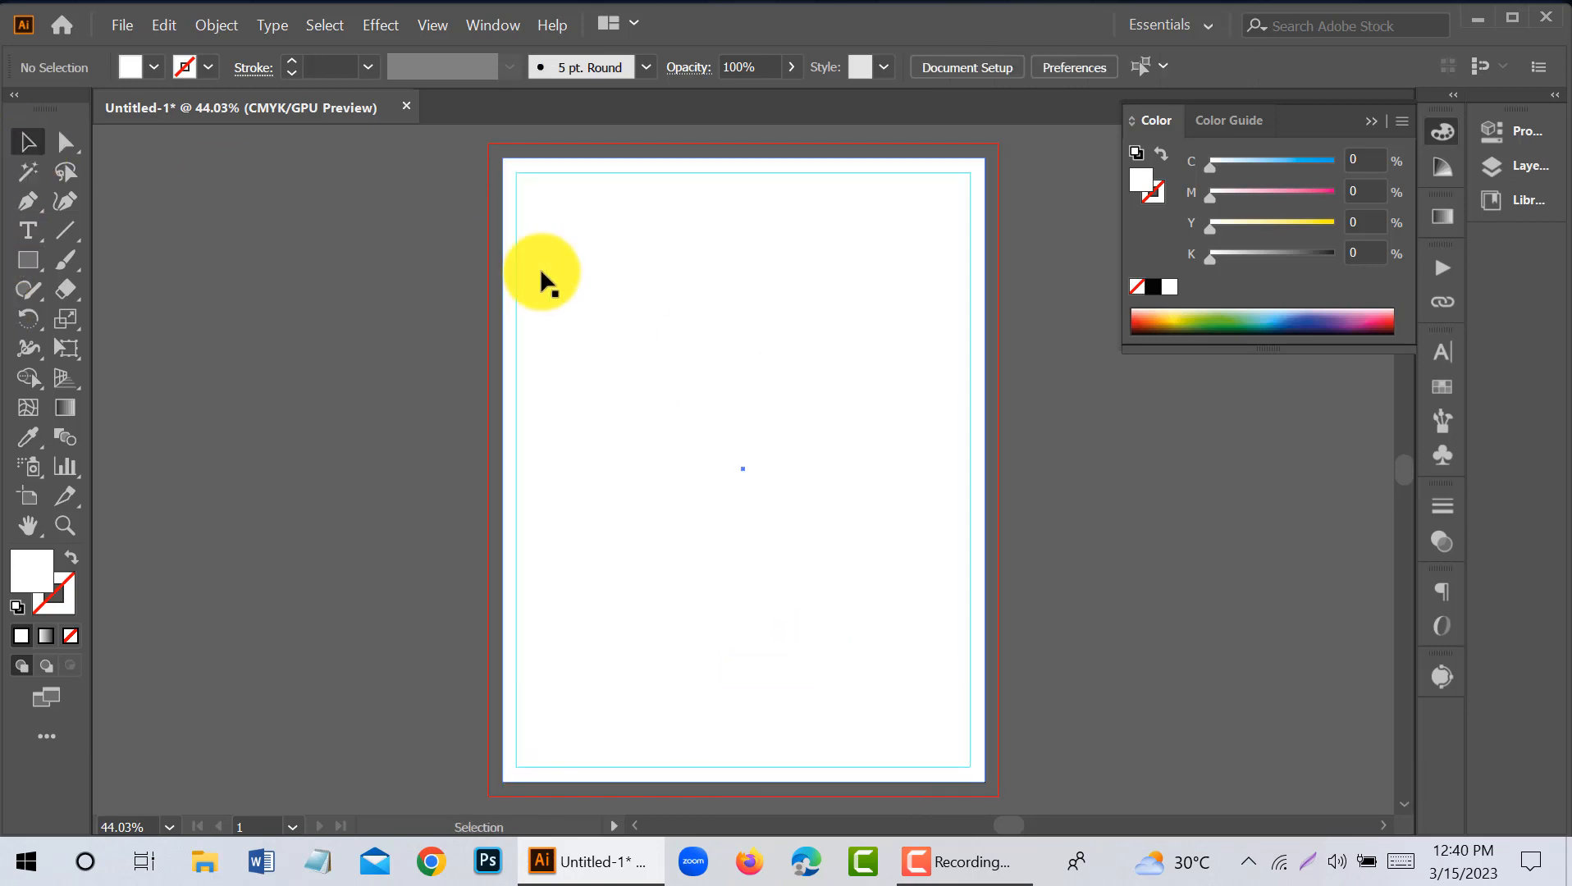
- Offset the page rectangle's path outward so a white background reaches the bleed line
click(540, 267)
click(217, 24)
mouse_move(356, 533)
click(721, 611)
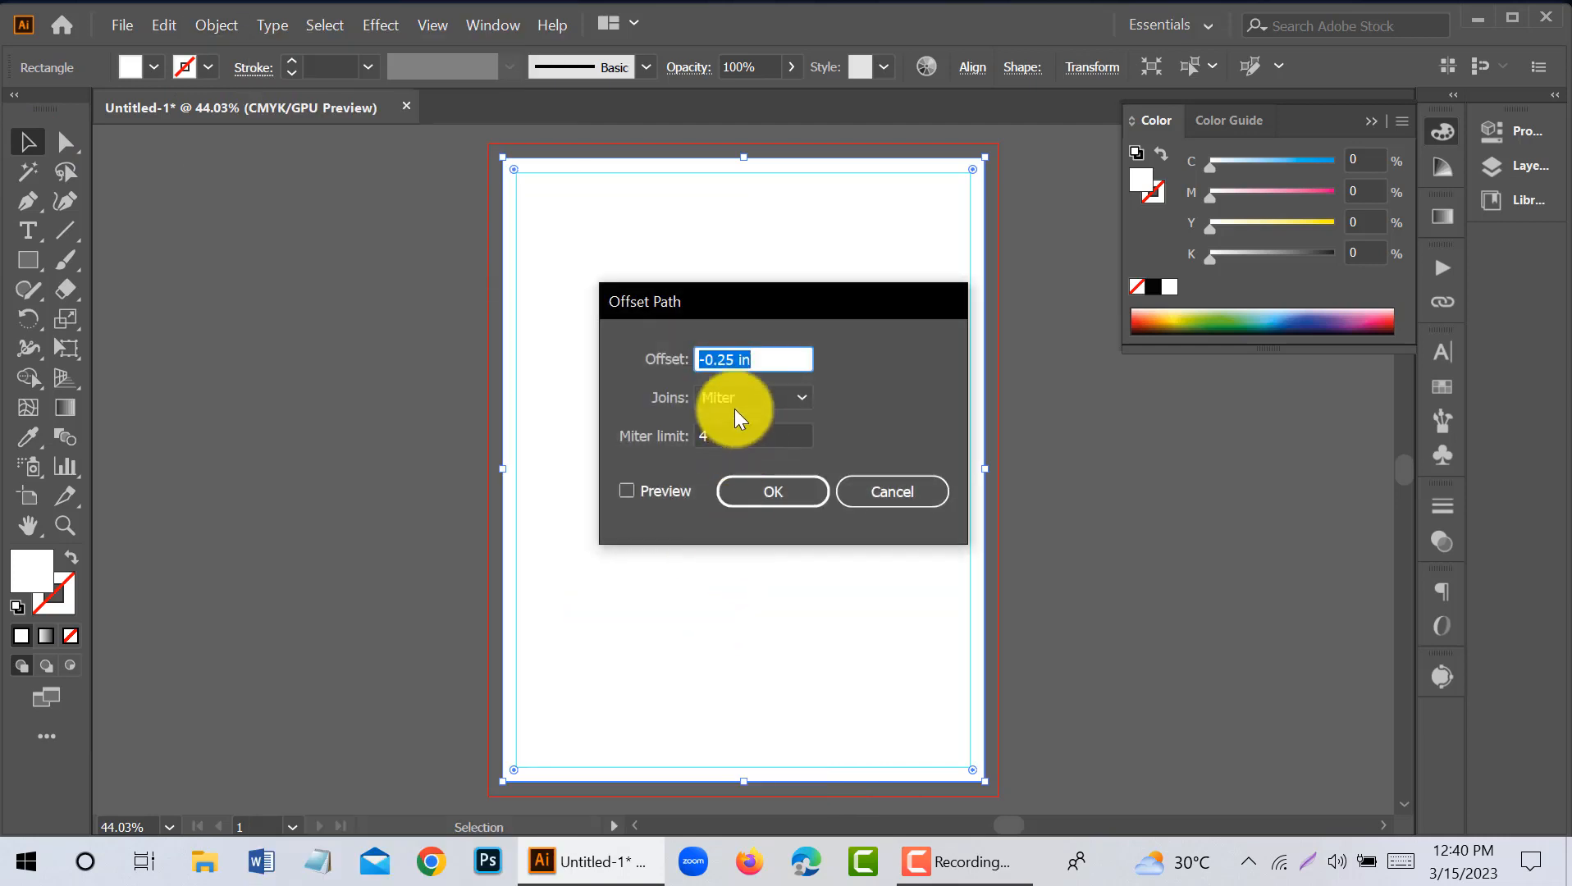
click(776, 496)
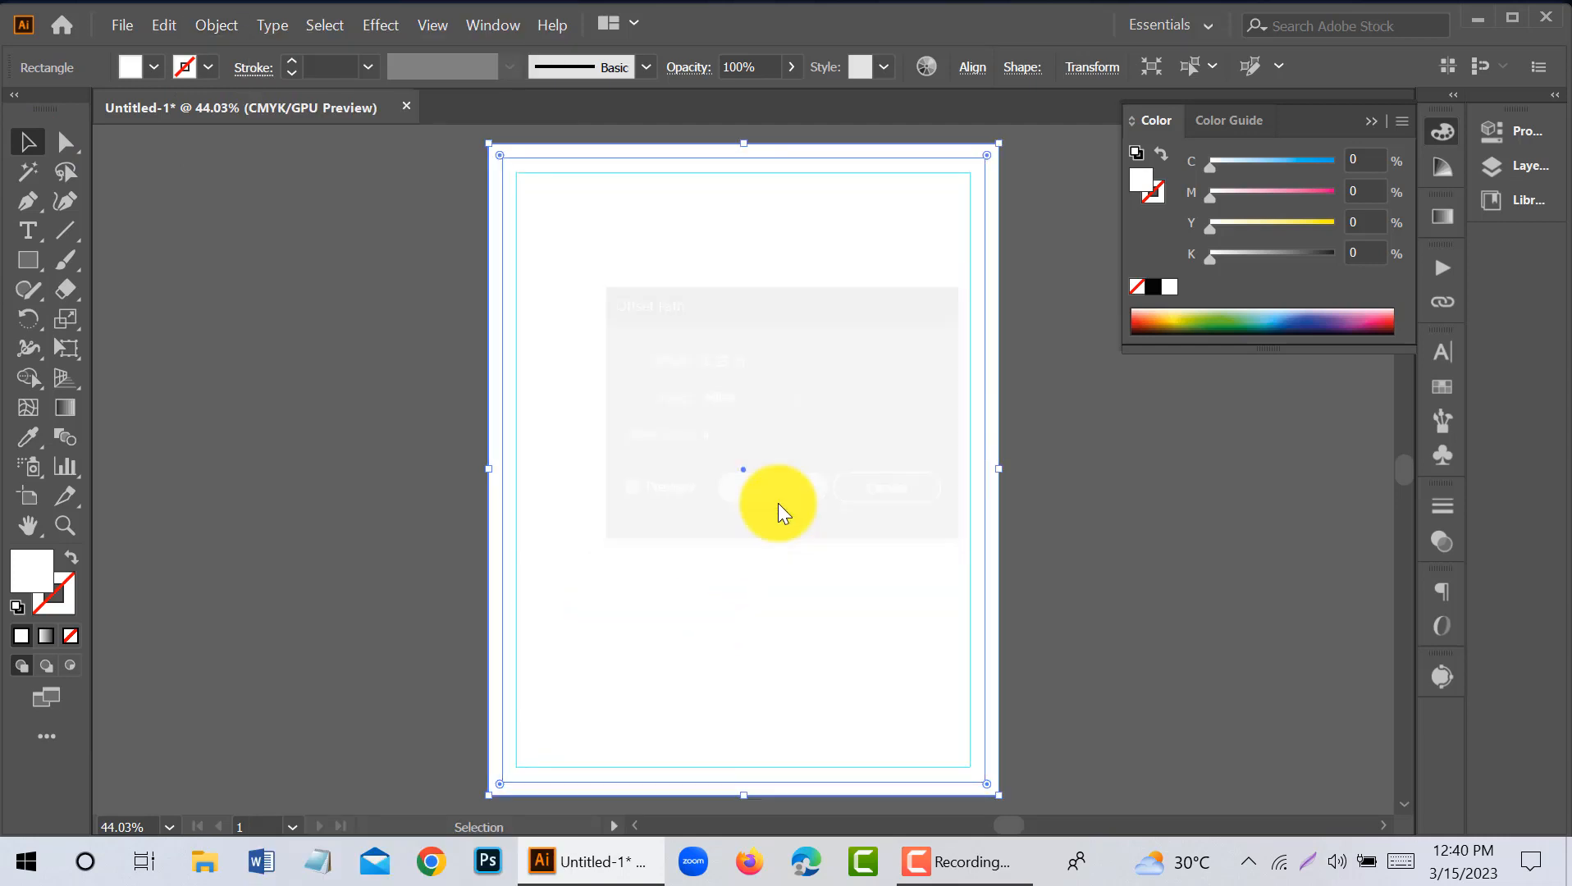
- Lock the white background, collapse the Color panel and display the rulers
key(ctrl+shift+a)
key(ctrl+2)
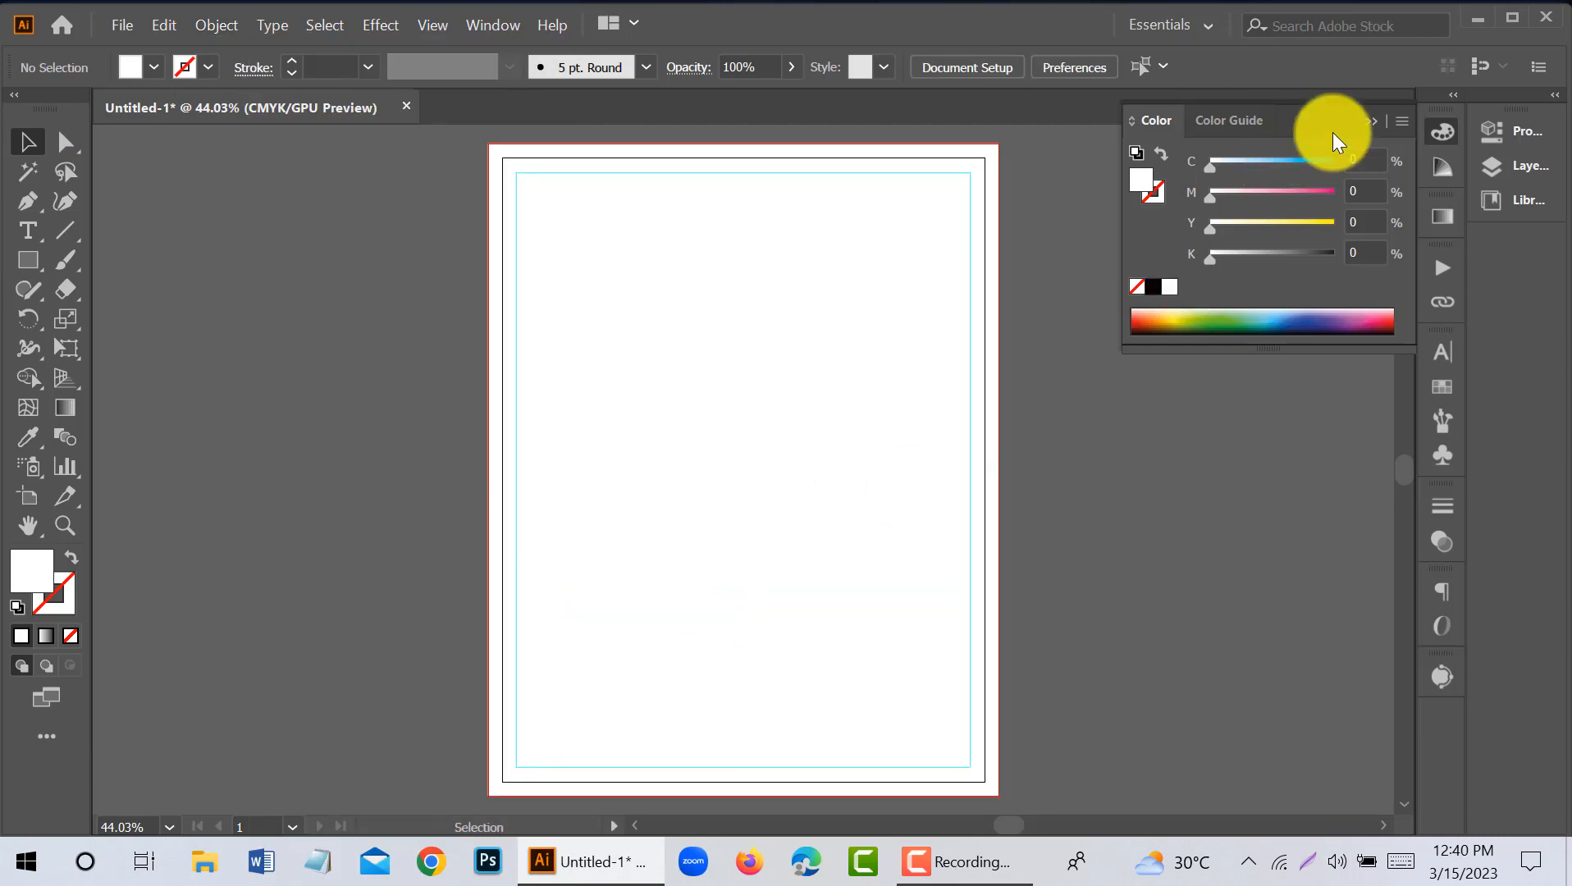
click(1370, 121)
key(ctrl+r)
- Open INFO.ai from the Ramadan Calendar Design 2023 folder on the desktop
click(1481, 25)
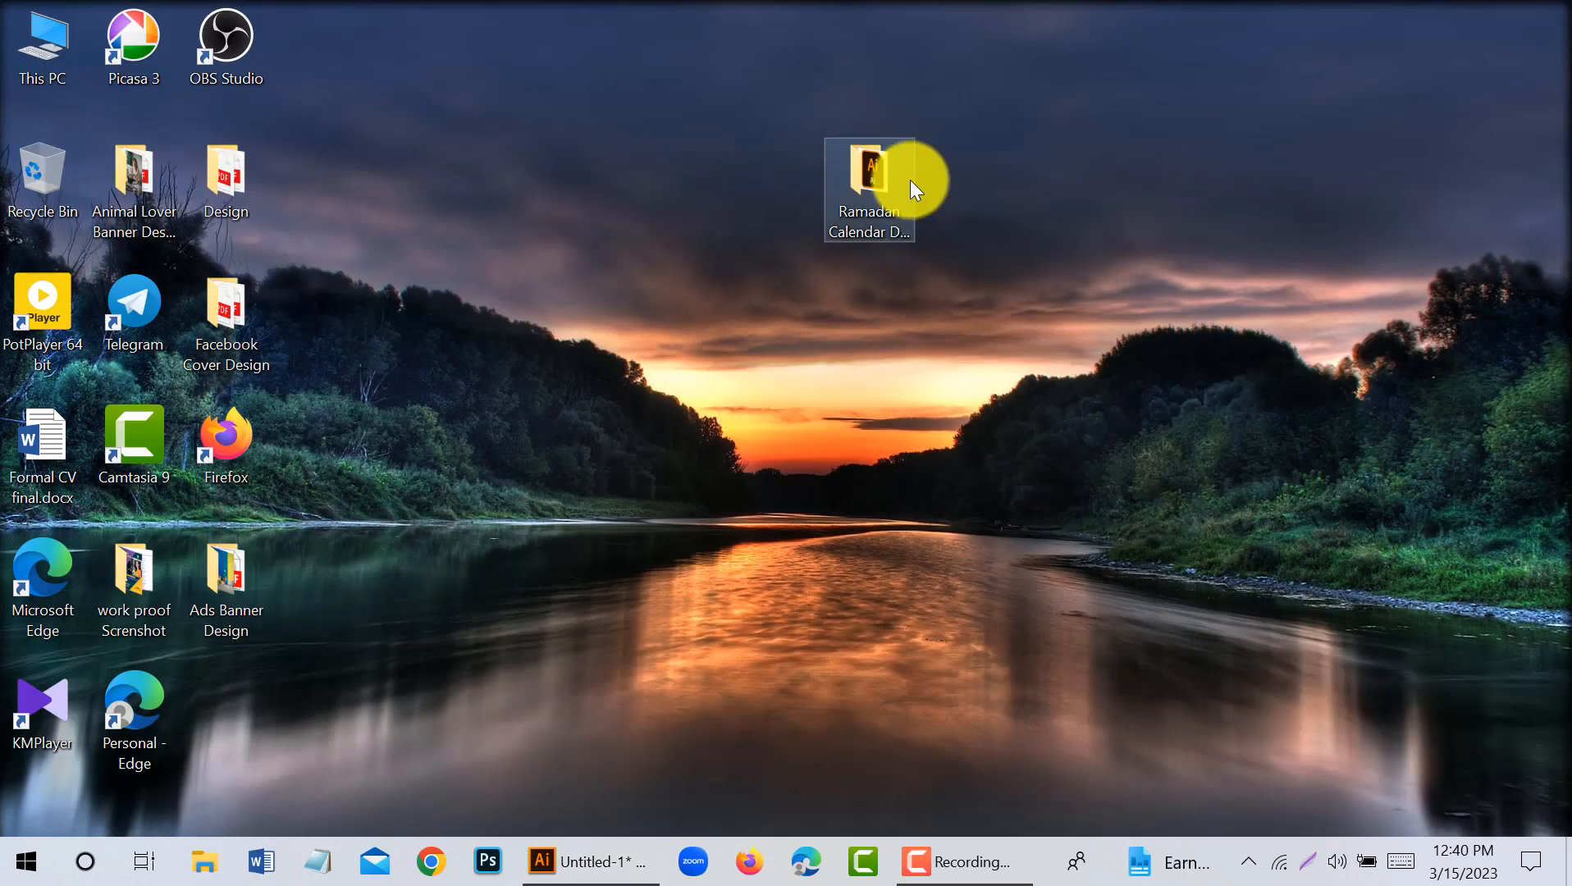
double_click(907, 177)
right_click(400, 337)
mouse_move(674, 352)
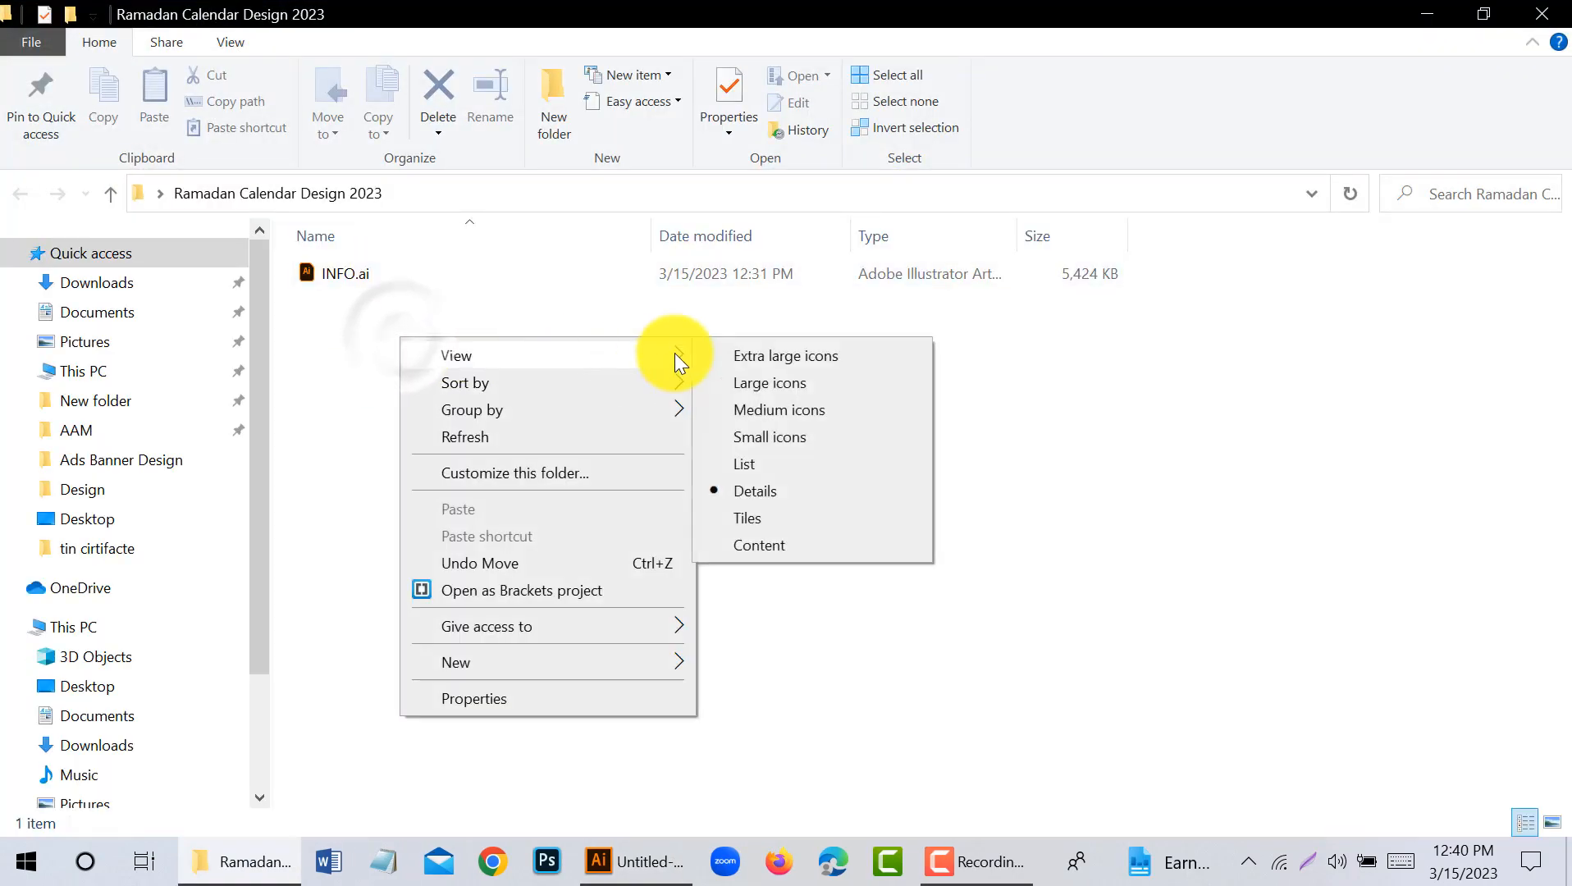
click(763, 379)
double_click(377, 313)
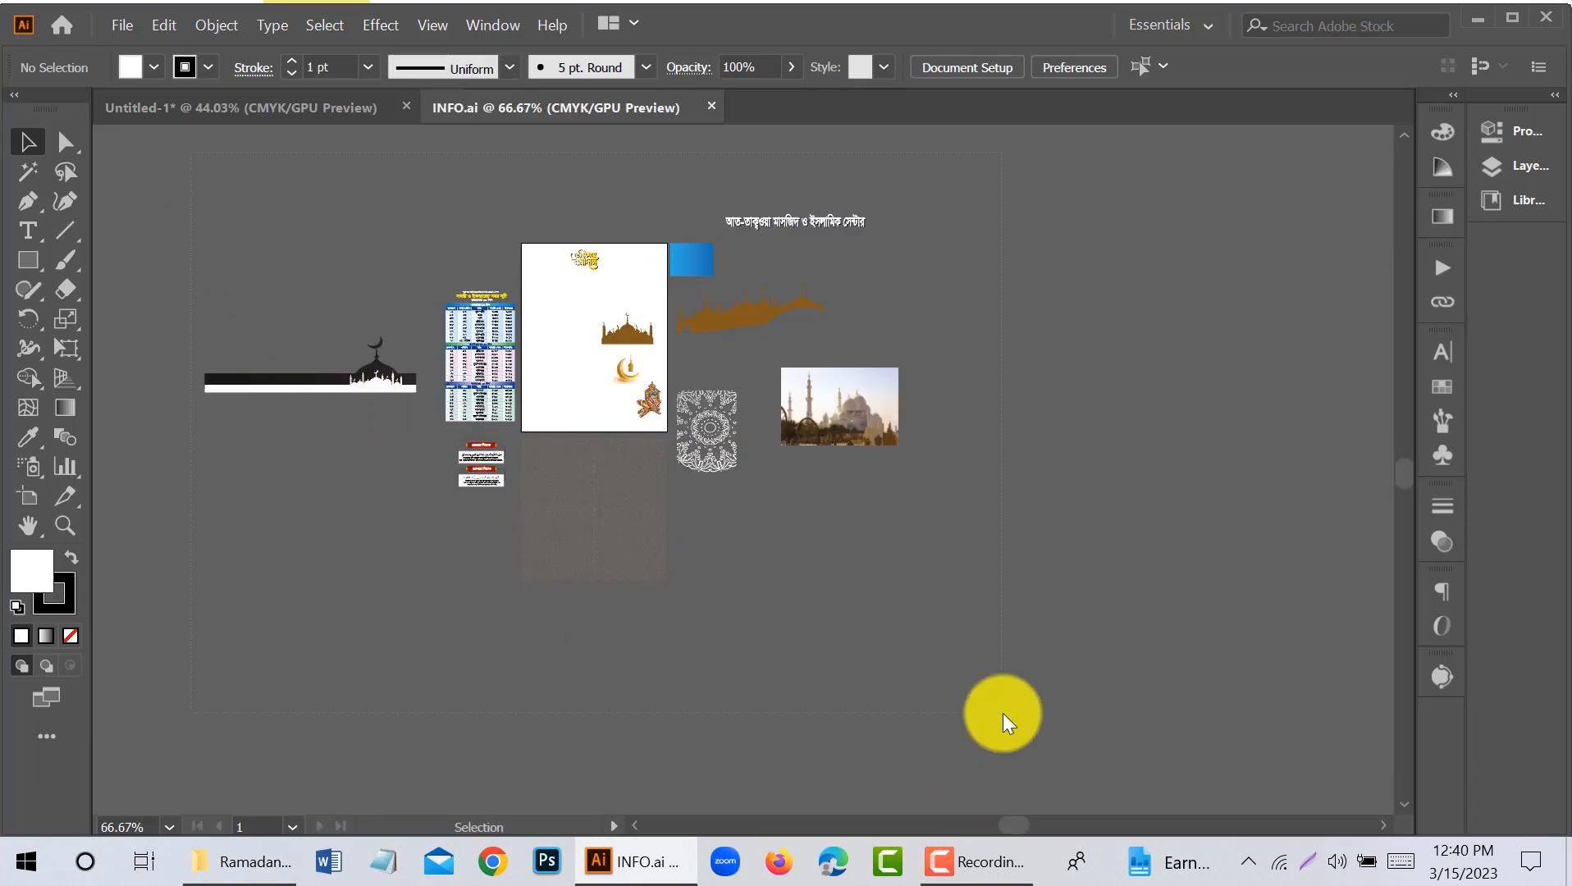
- Bring all artwork from INFO.ai into the Untitled-1 document and place it on the empty canvas right of the artboard
key(ctrl+a)
drag(412, 211, 411, 410)
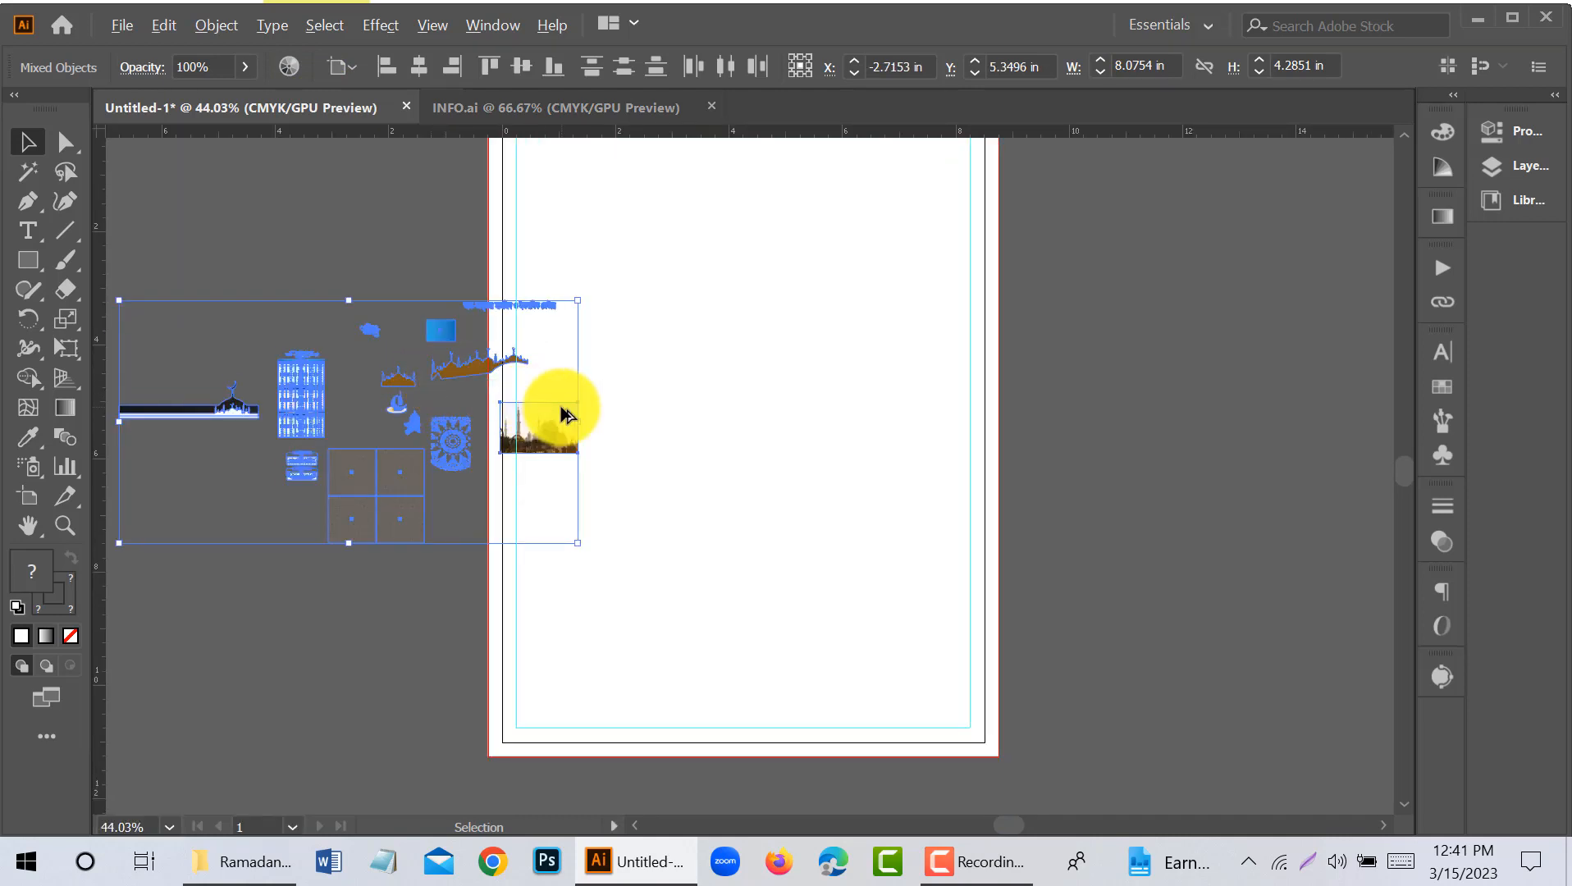
scroll(566, 412, down, 3)
drag(539, 418, 1109, 442)
click(1026, 402)
- Move the black mosque band onto the page and enlarge it to span the full width between the bleed edges
scroll(1025, 394, up, 1)
click(966, 292)
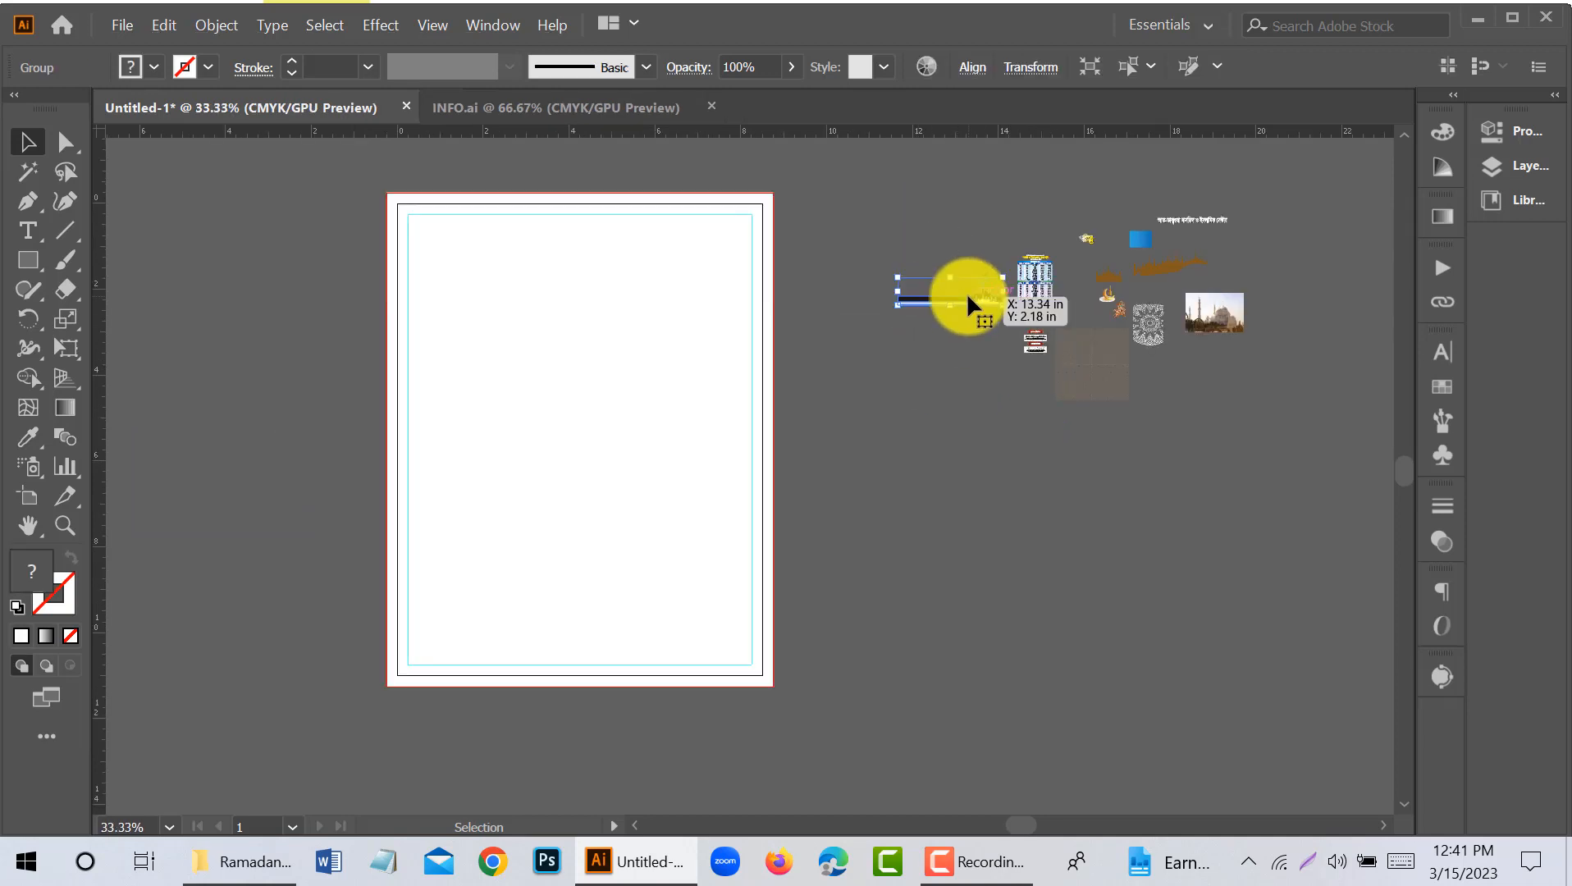
drag(464, 522, 502, 526)
scroll(501, 526, up, 4)
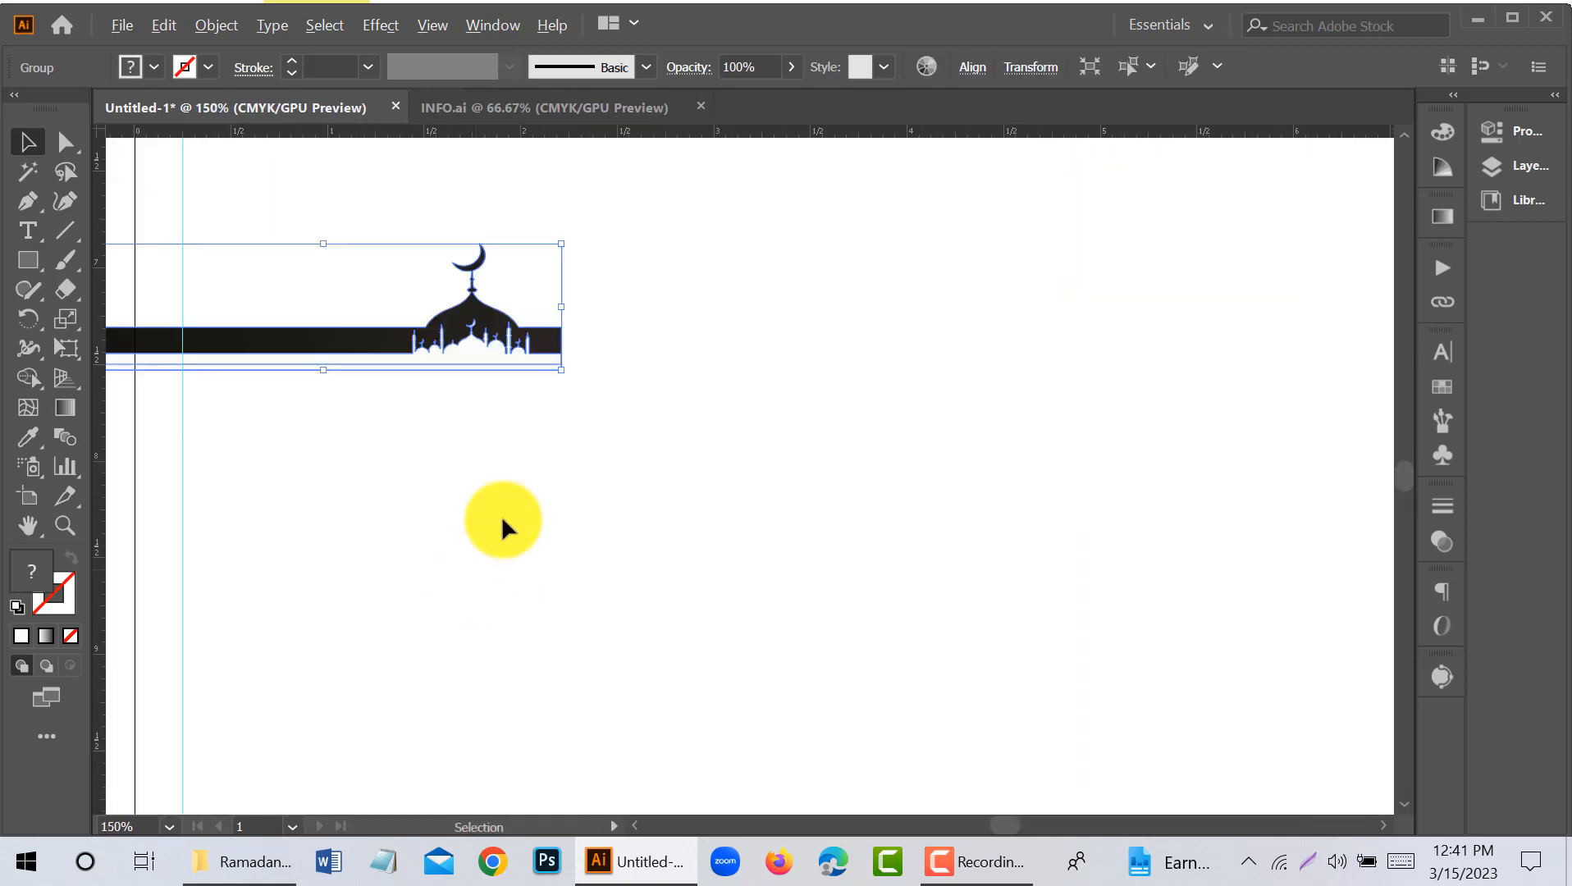
scroll(516, 448, down, 2)
drag(538, 422, 1097, 795)
- Nudge the mosque band down to the bottom of the page and deselect it
key(shift+Down)
key(shift+Down)
key(shift+Down)
key(shift+Down)
key(shift+Down)
key(shift+Down)
key(shift+Down)
key(shift+Down)
key(shift+Down)
key(shift+Down)
key(shift+Down)
key(shift+Down)
key(shift+Down)
key(shift+Down)
key(shift+Down)
key(shift+Down)
key(shift+Down)
key(shift+Down)
key(shift+Down)
key(shift+Down)
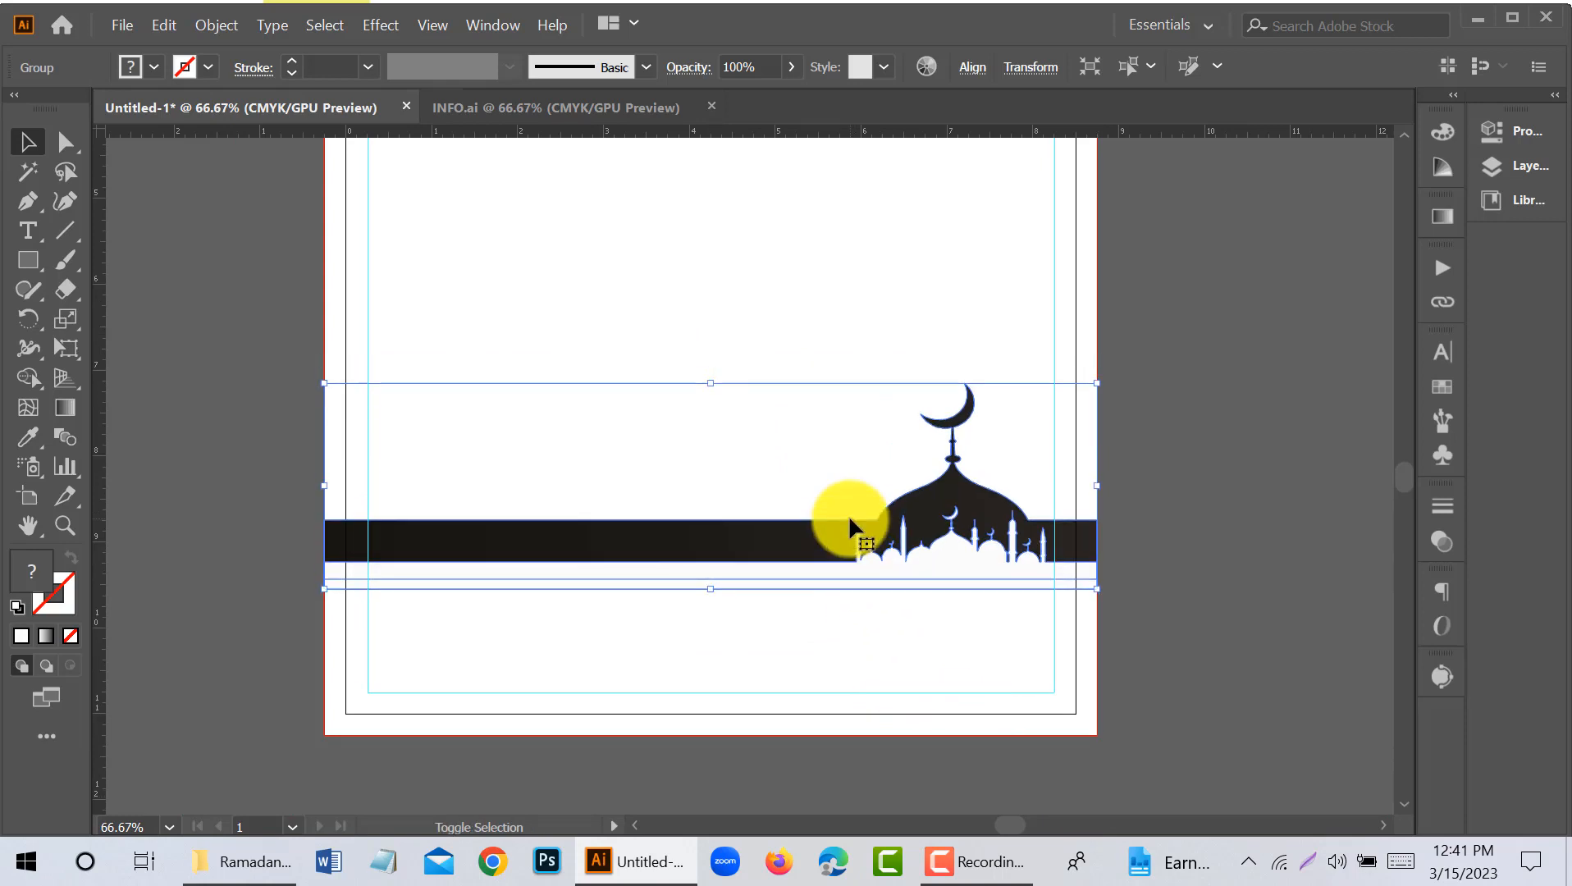
key(shift+Down)
key(shift+Down)
key(shift+Down)
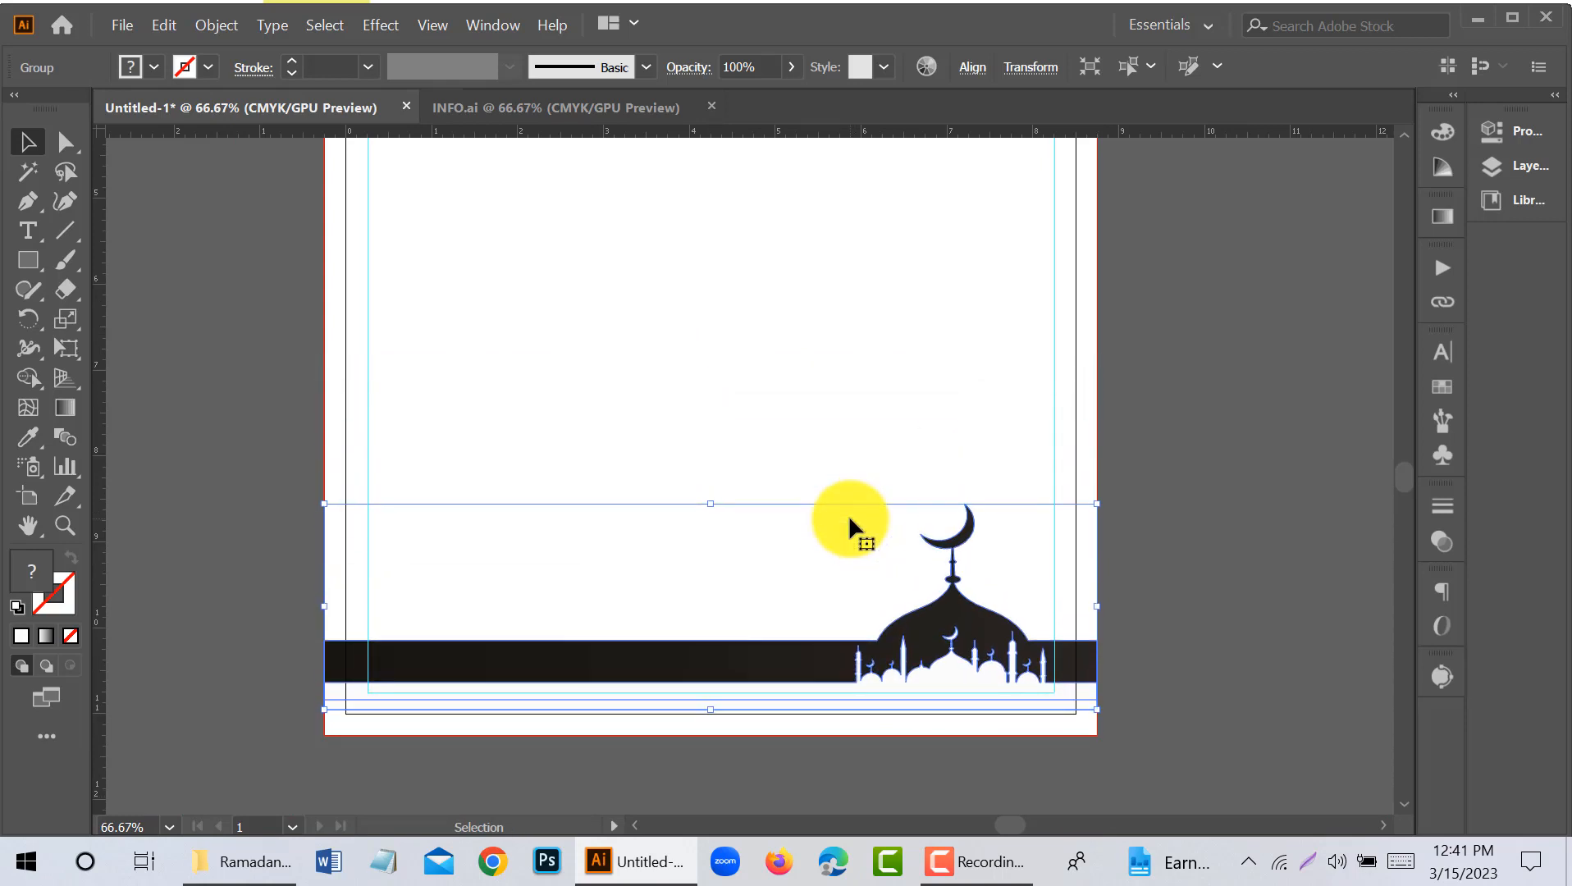
click(1171, 428)
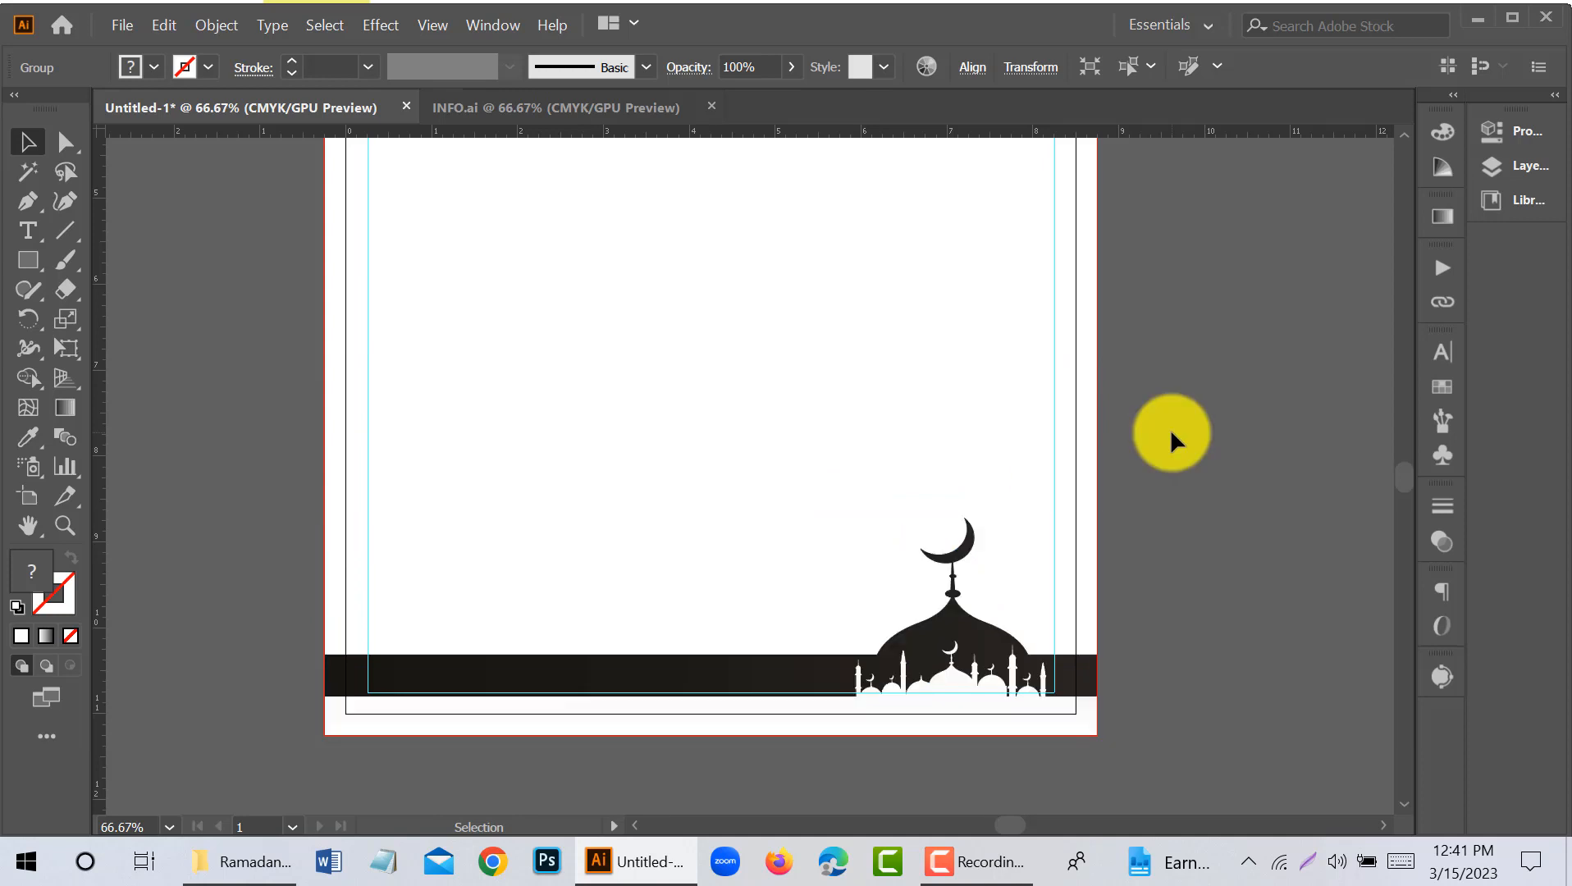
- Duplicate the mosque band to the top of the page and reflect the copy across the vertical axis
scroll(1171, 428, down, 1)
drag(1230, 448, 977, 598)
scroll(896, 502, down, 1)
drag(1075, 517, 1011, 511)
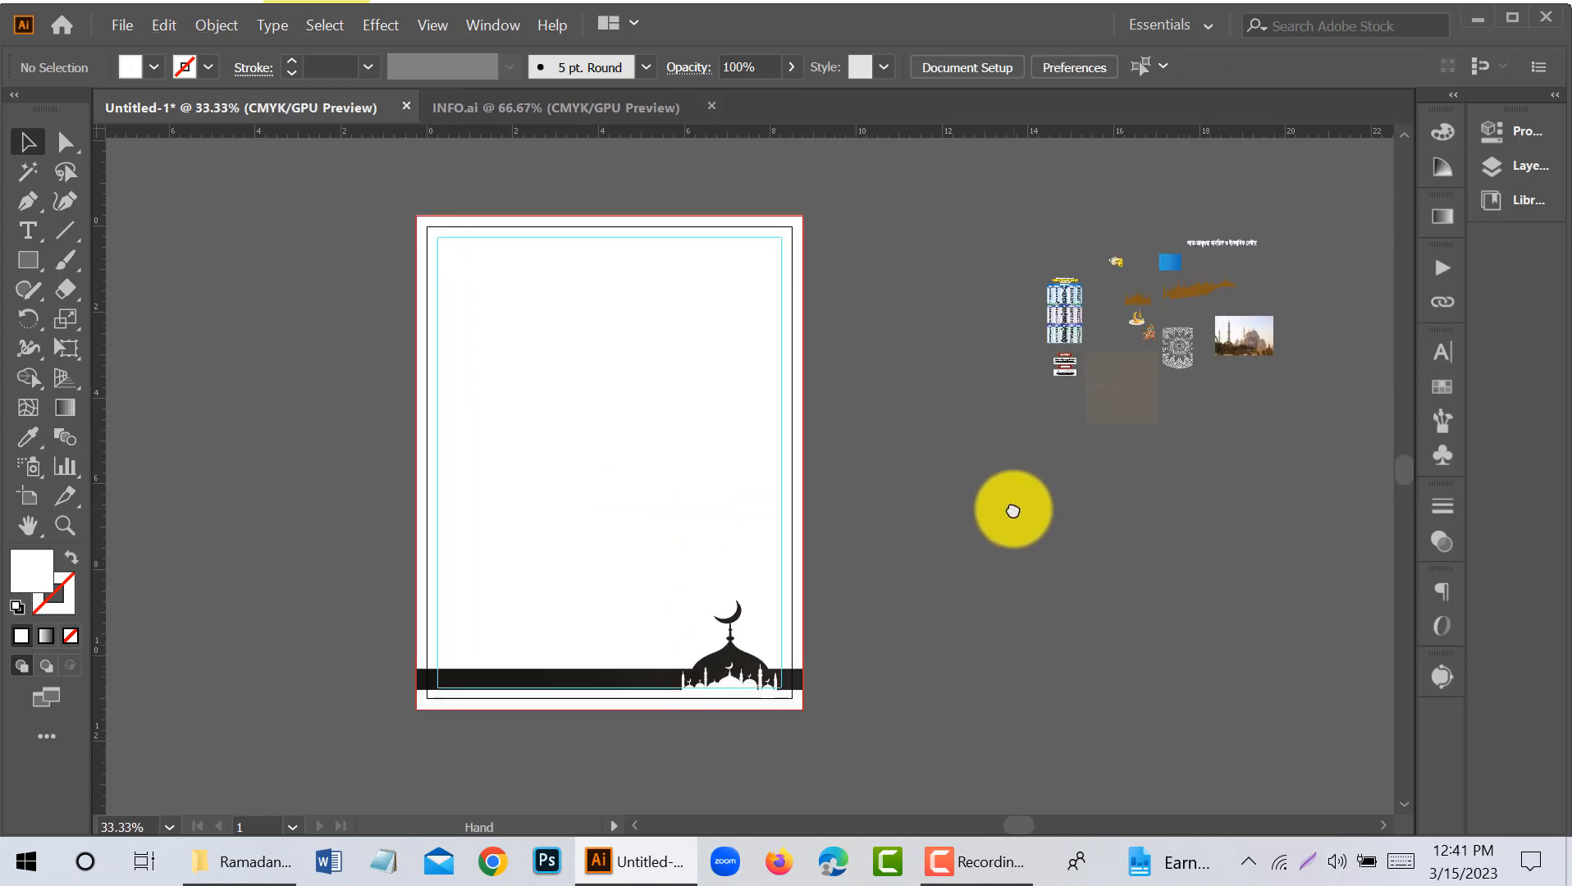
scroll(866, 525, up, 1)
drag(624, 717, 638, 330)
right_click(638, 331)
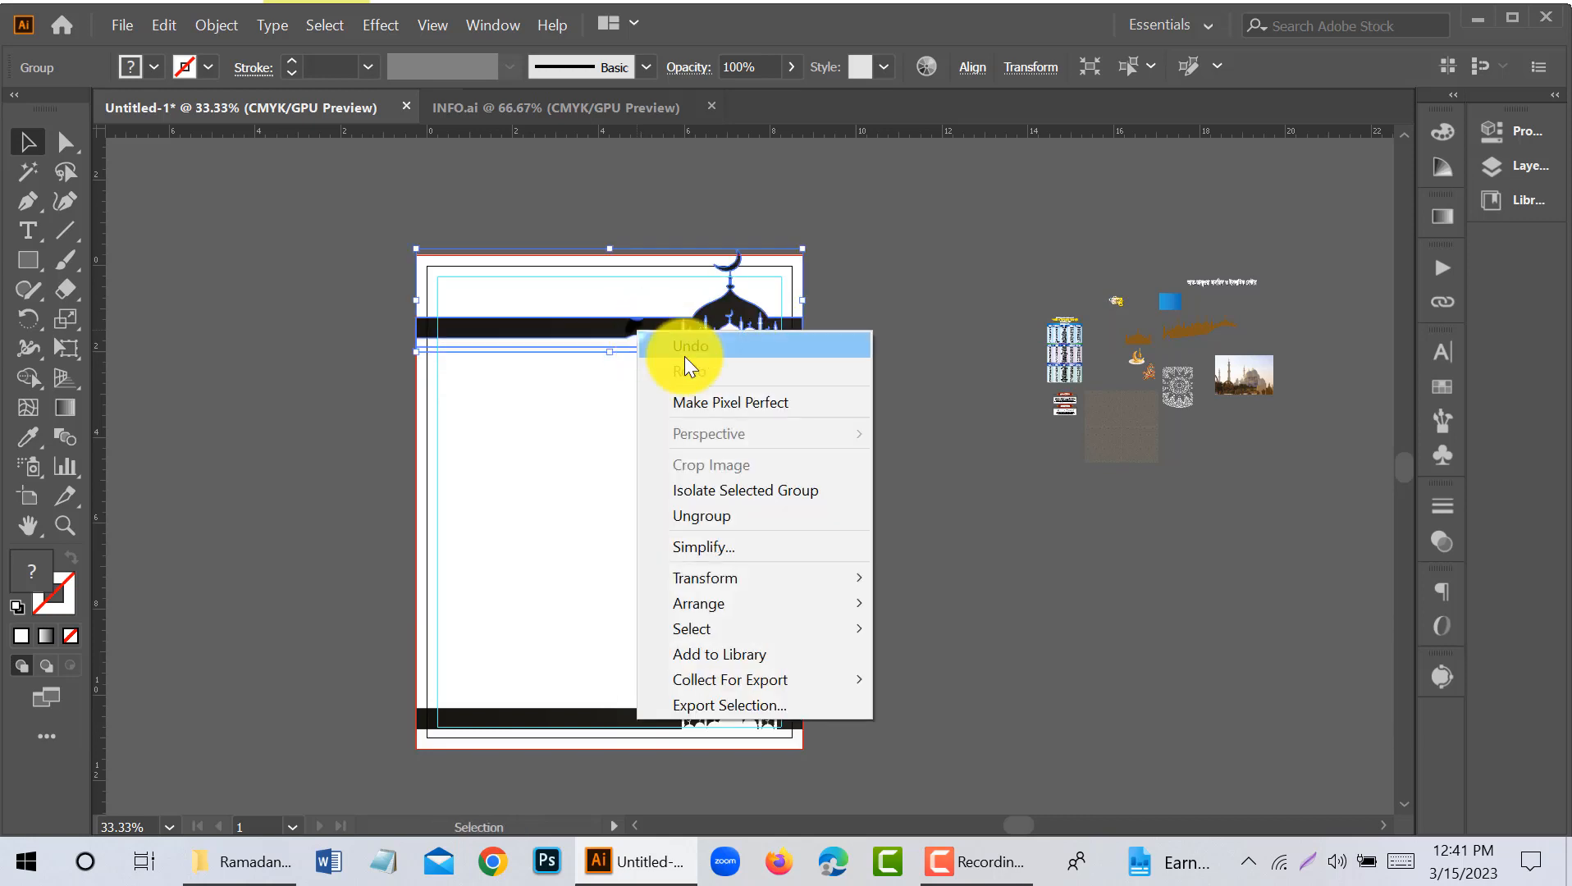
mouse_move(738, 578)
click(992, 657)
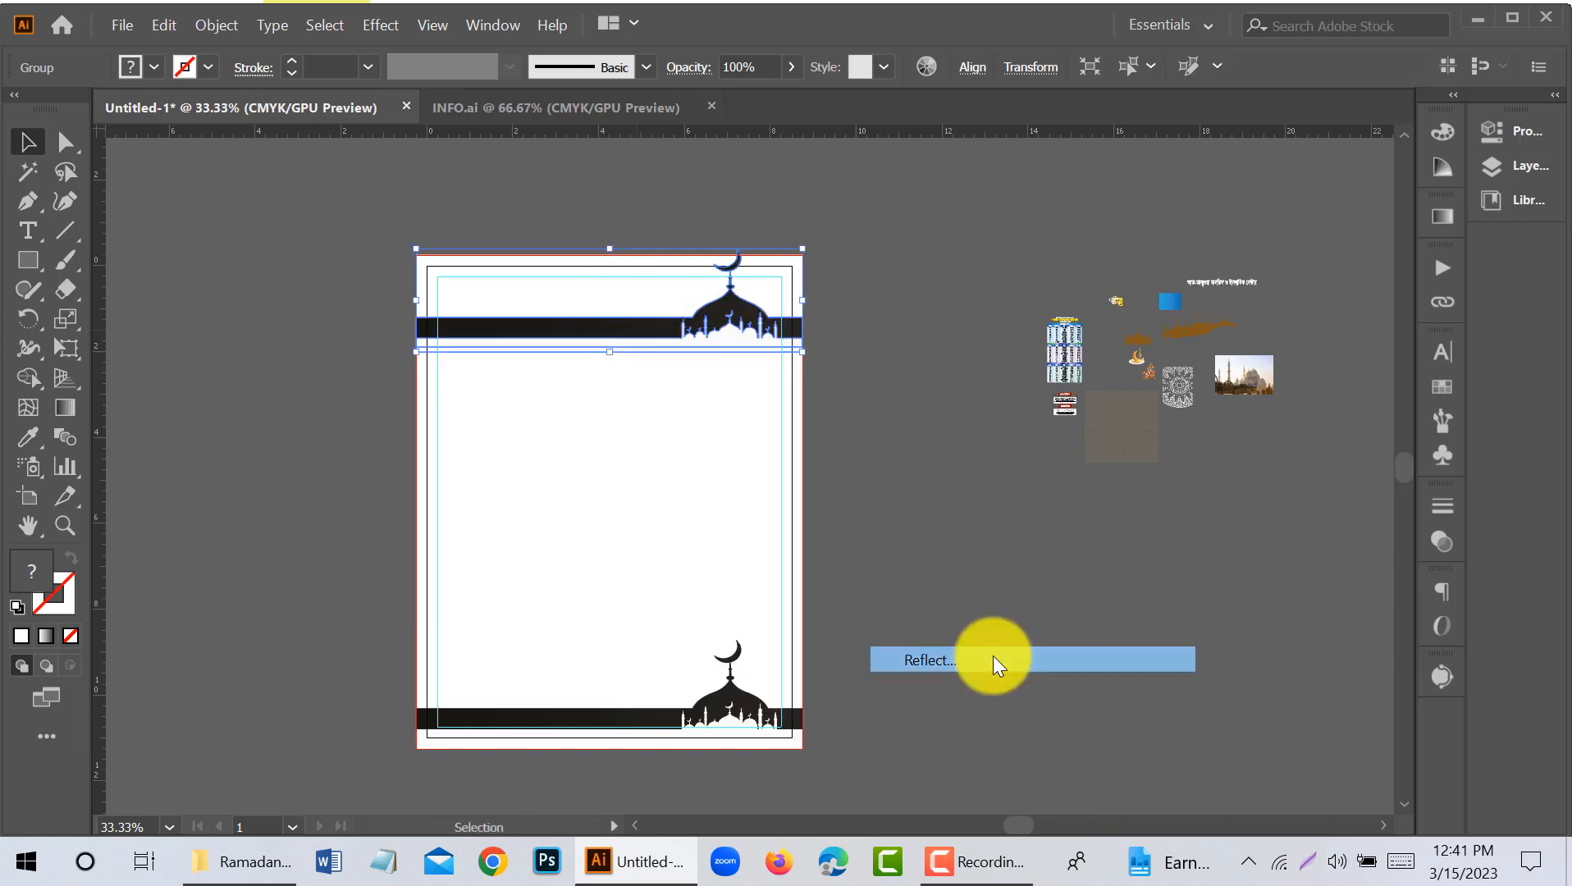
click(1189, 561)
click(1366, 614)
- Nudge the mirrored mosque band vertically until its top lines up with the page's upper bleed edge
scroll(475, 327, up, 1)
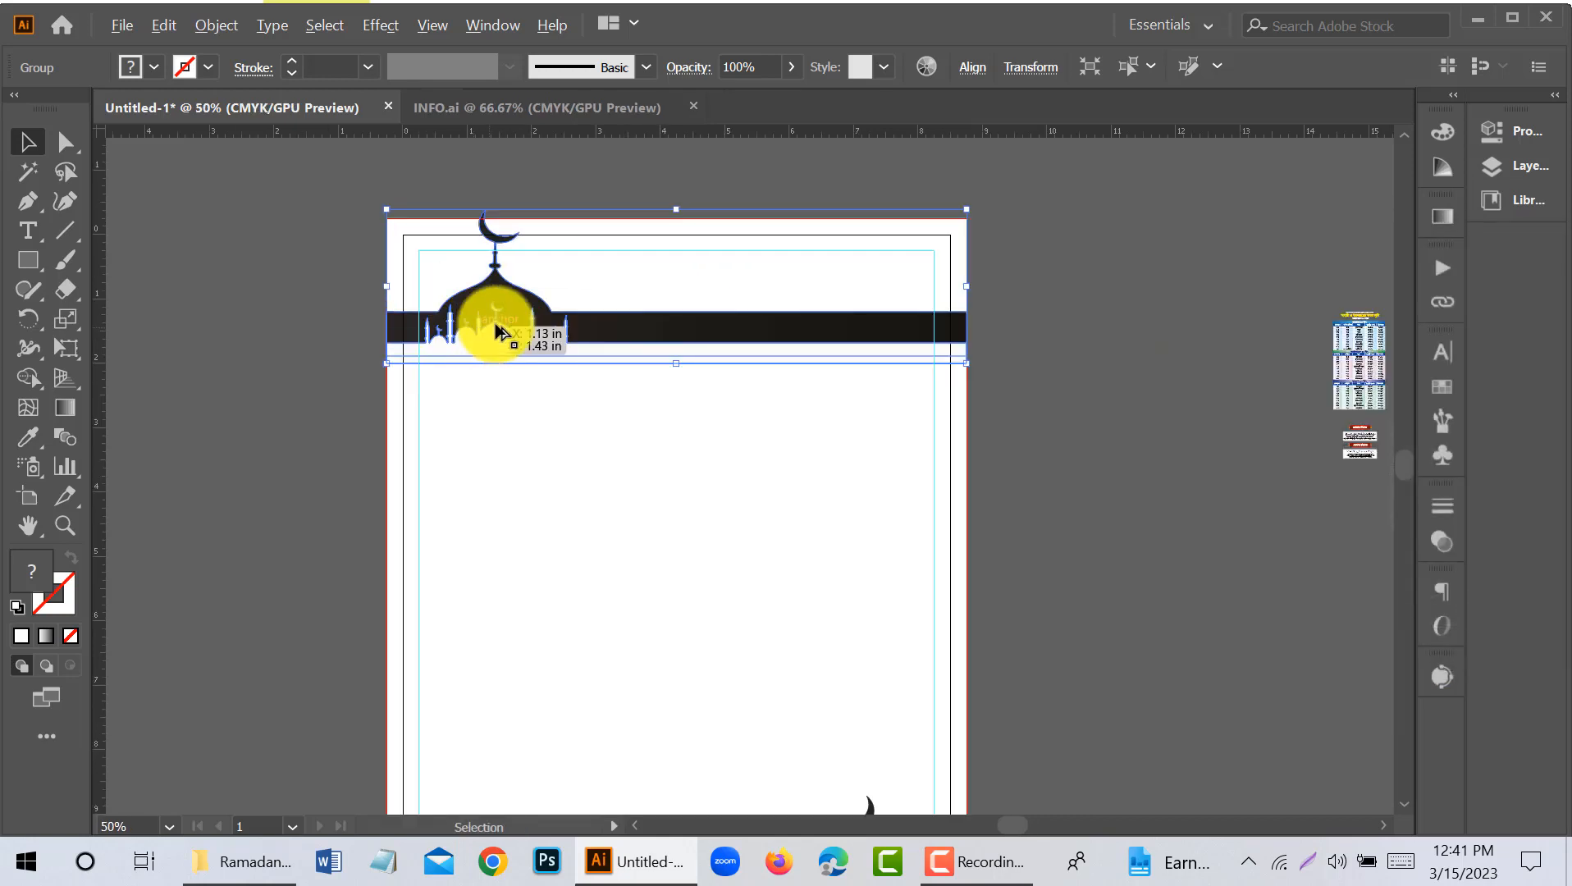
key(shift+Up)
key(shift+Up)
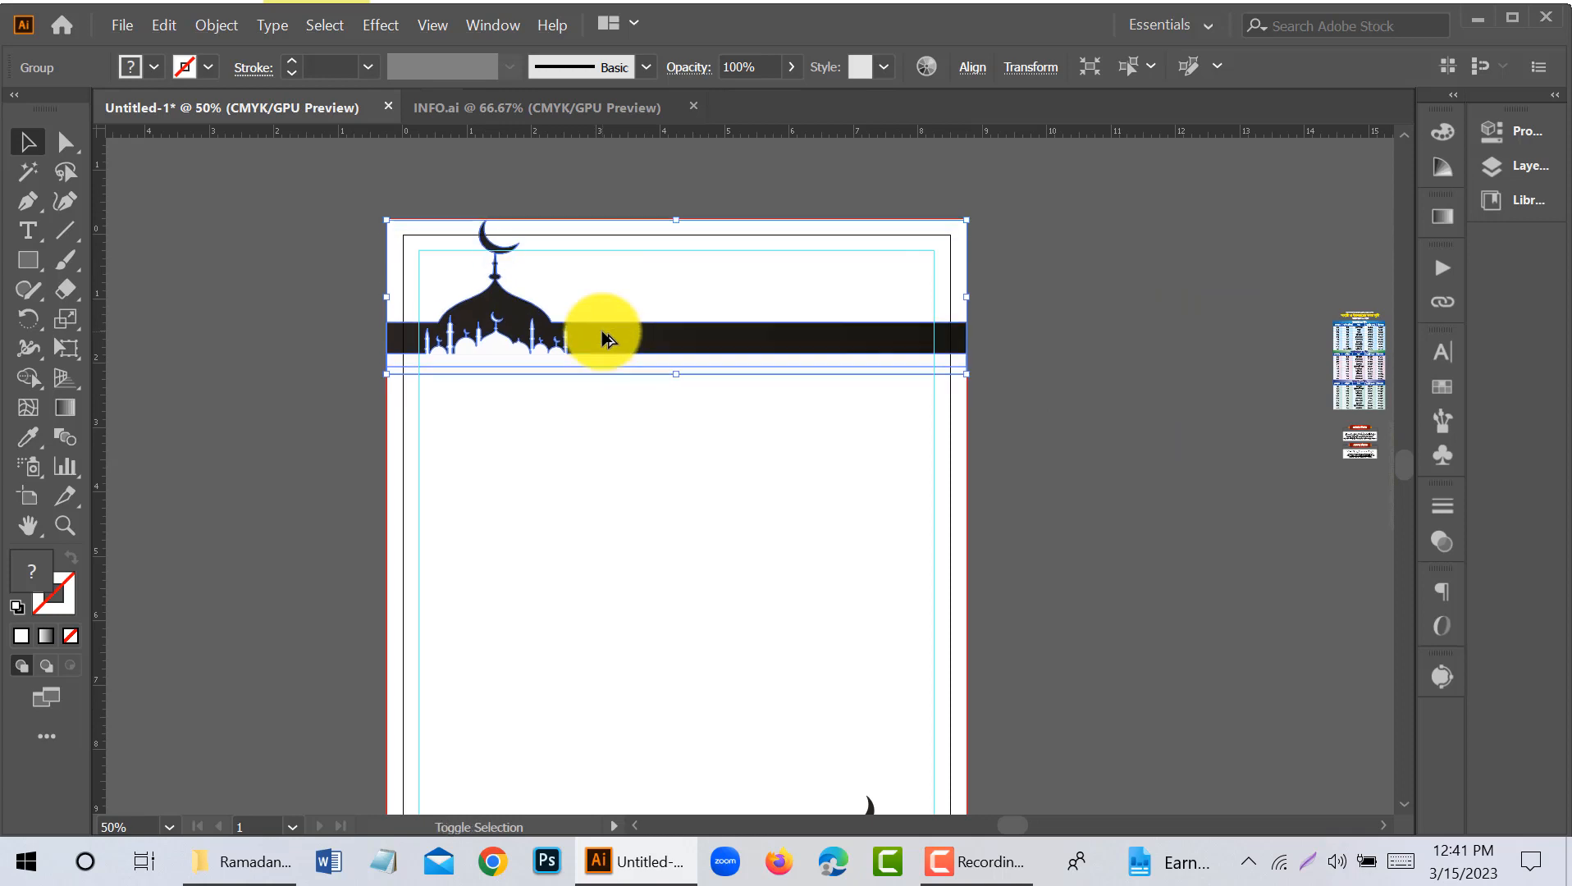
key(Up)
click(1080, 559)
- Move the brown mosque skyline onto the middle of the page and enlarge it to the full bleed width
scroll(996, 552, down, 2)
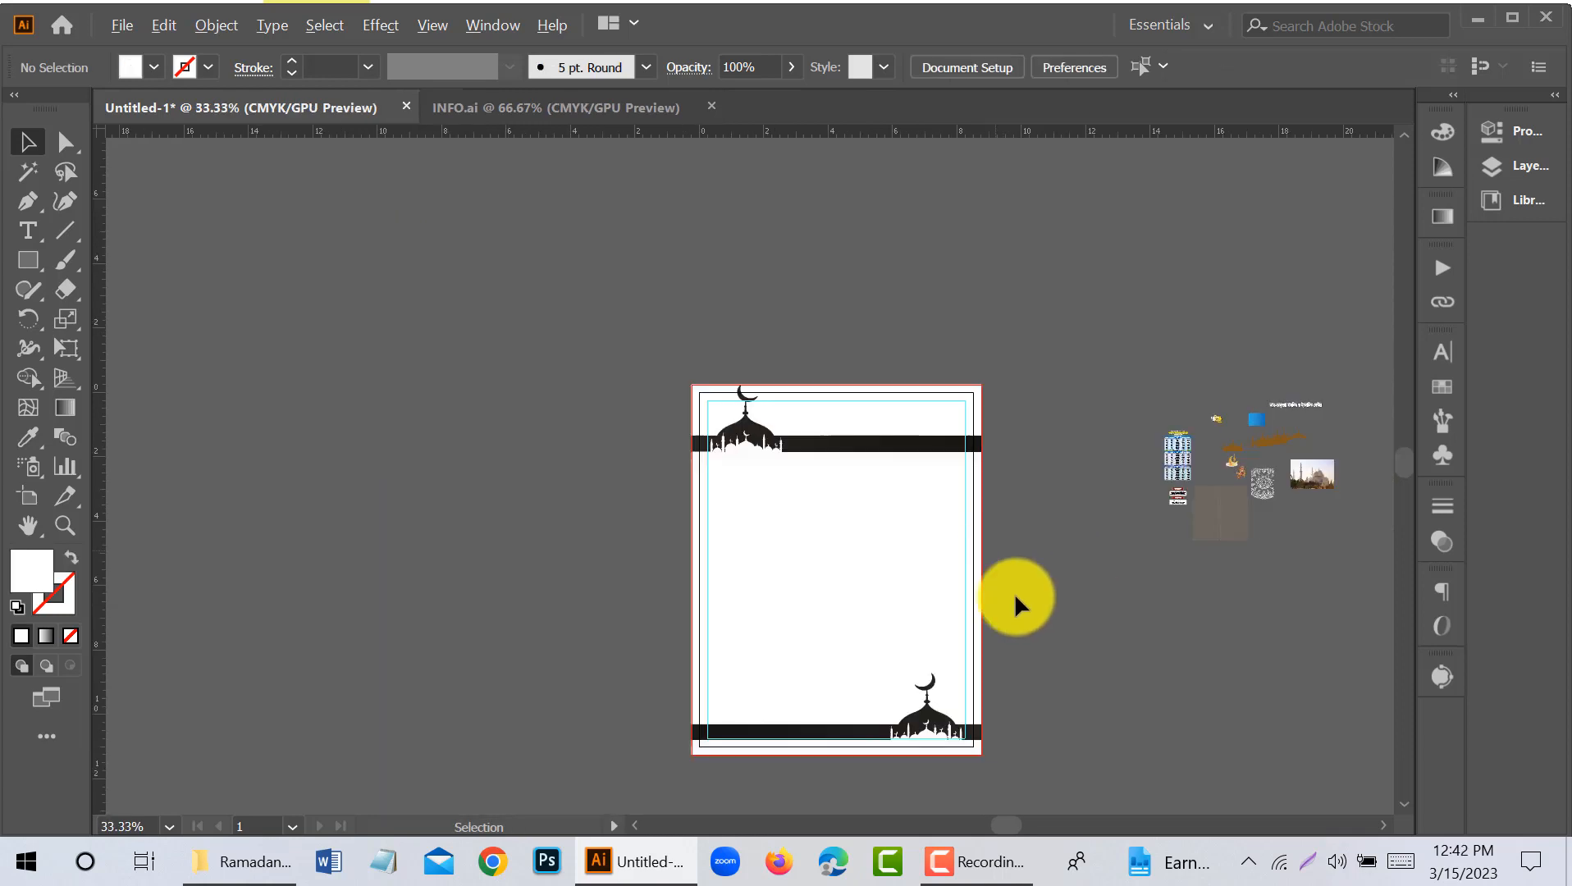
drag(1145, 623, 925, 564)
drag(1049, 382, 1125, 781)
scroll(535, 484, up, 3)
drag(431, 609, 361, 653)
scroll(624, 295, down, 1)
click(1054, 402)
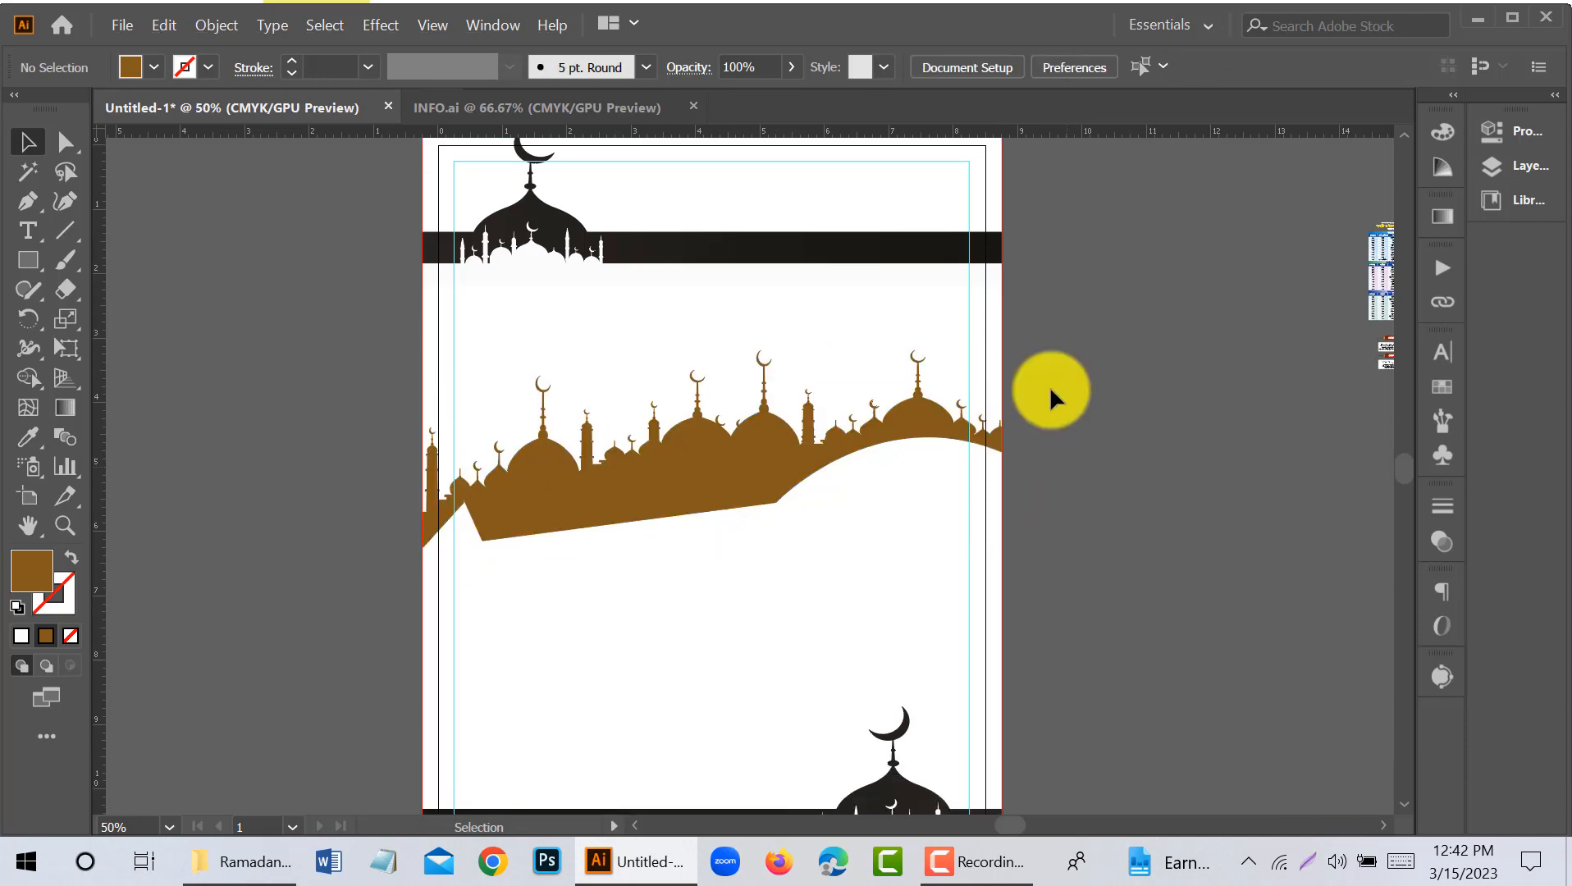
- Move the mirrored mosque band off the page to the empty canvas left of the artboard
click(862, 238)
scroll(863, 246, down, 2)
drag(861, 253, 306, 415)
click(584, 390)
- Move the brown mosque skyline up to the top of the page
scroll(863, 246, up, 2)
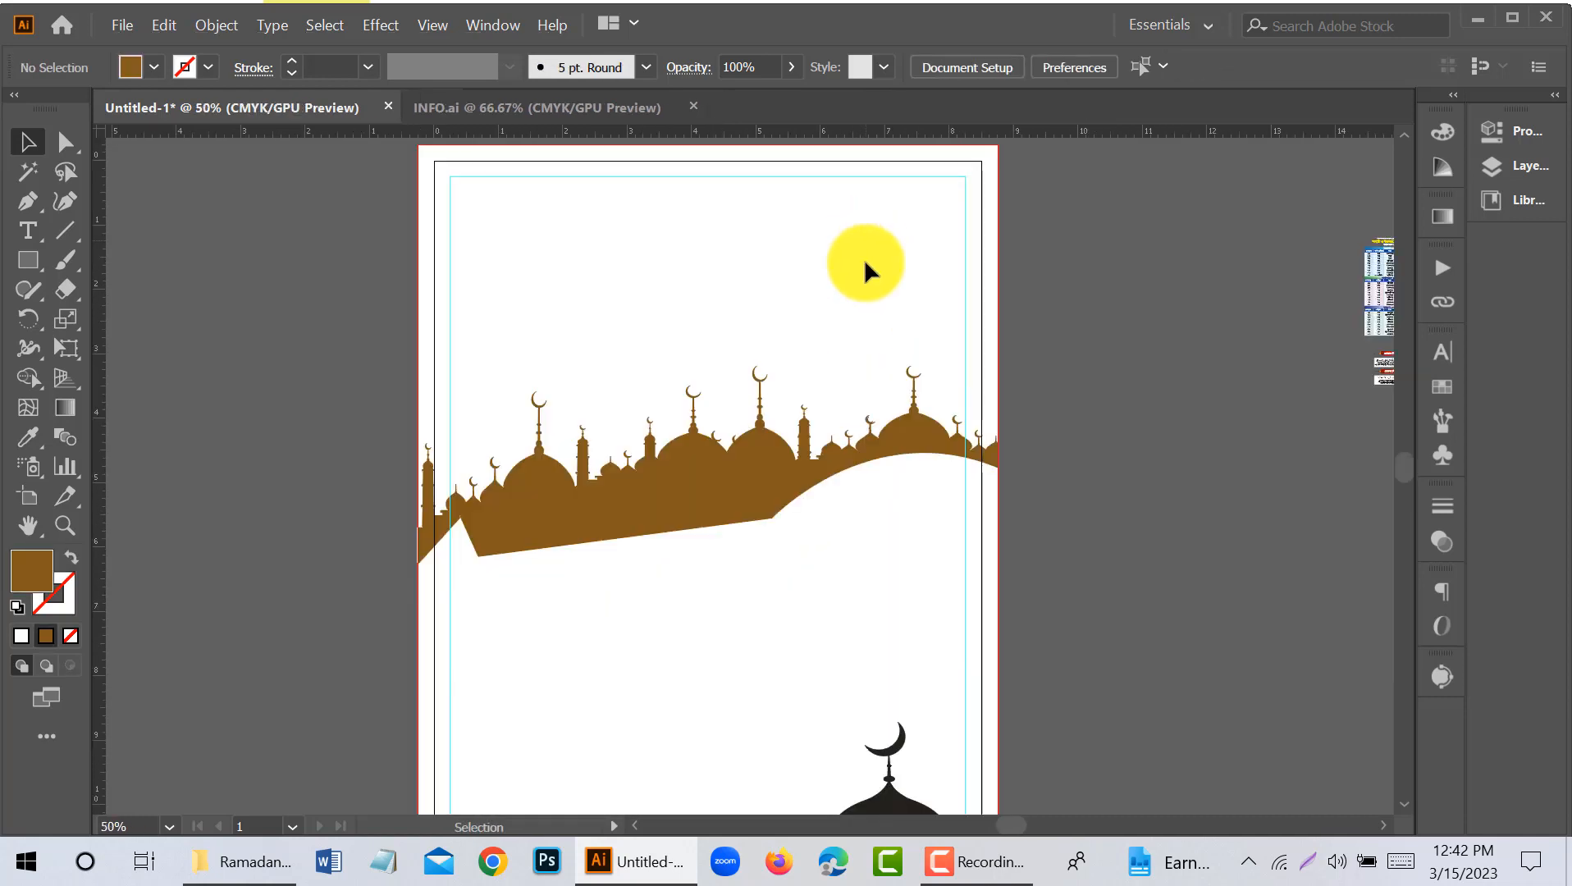
scroll(862, 257, up, 1)
drag(680, 538, 690, 333)
click(1051, 425)
scroll(1051, 425, up, 1)
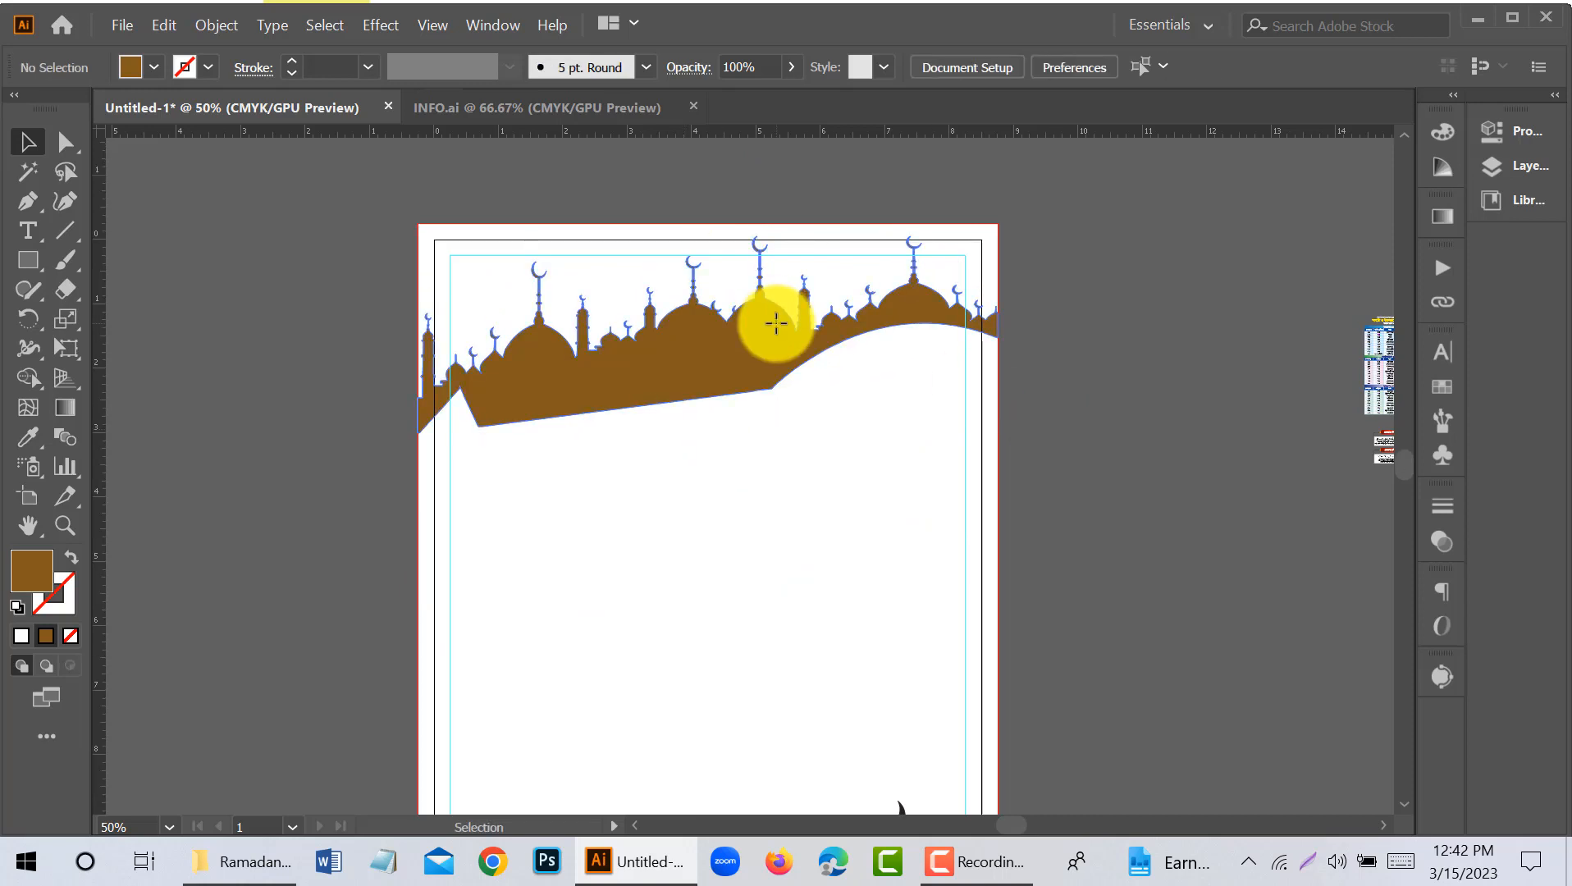
- Nudge the brown skyline down to leave empty space above its crescents, and deselect it
click(809, 423)
key(Down)
key(Down)
key(Down)
key(Down)
key(Down)
key(Down)
key(shift+Down)
key(shift+Down)
key(shift+Down)
key(shift+Down)
key(shift+Down)
key(shift+Down)
key(shift+Down)
key(shift+Down)
key(shift+Down)
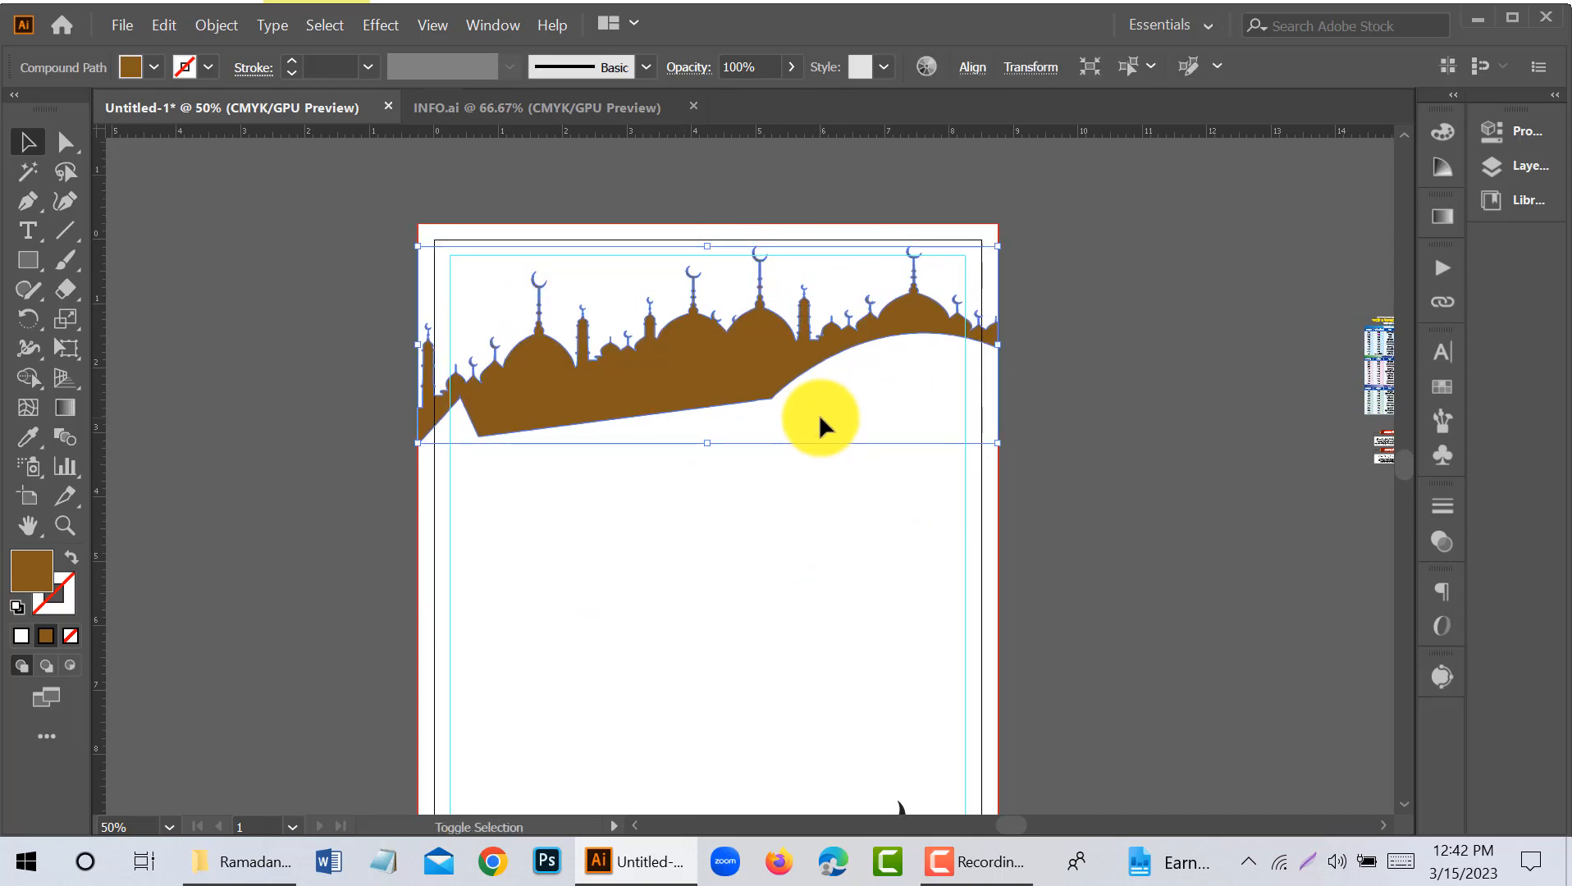
click(1107, 390)
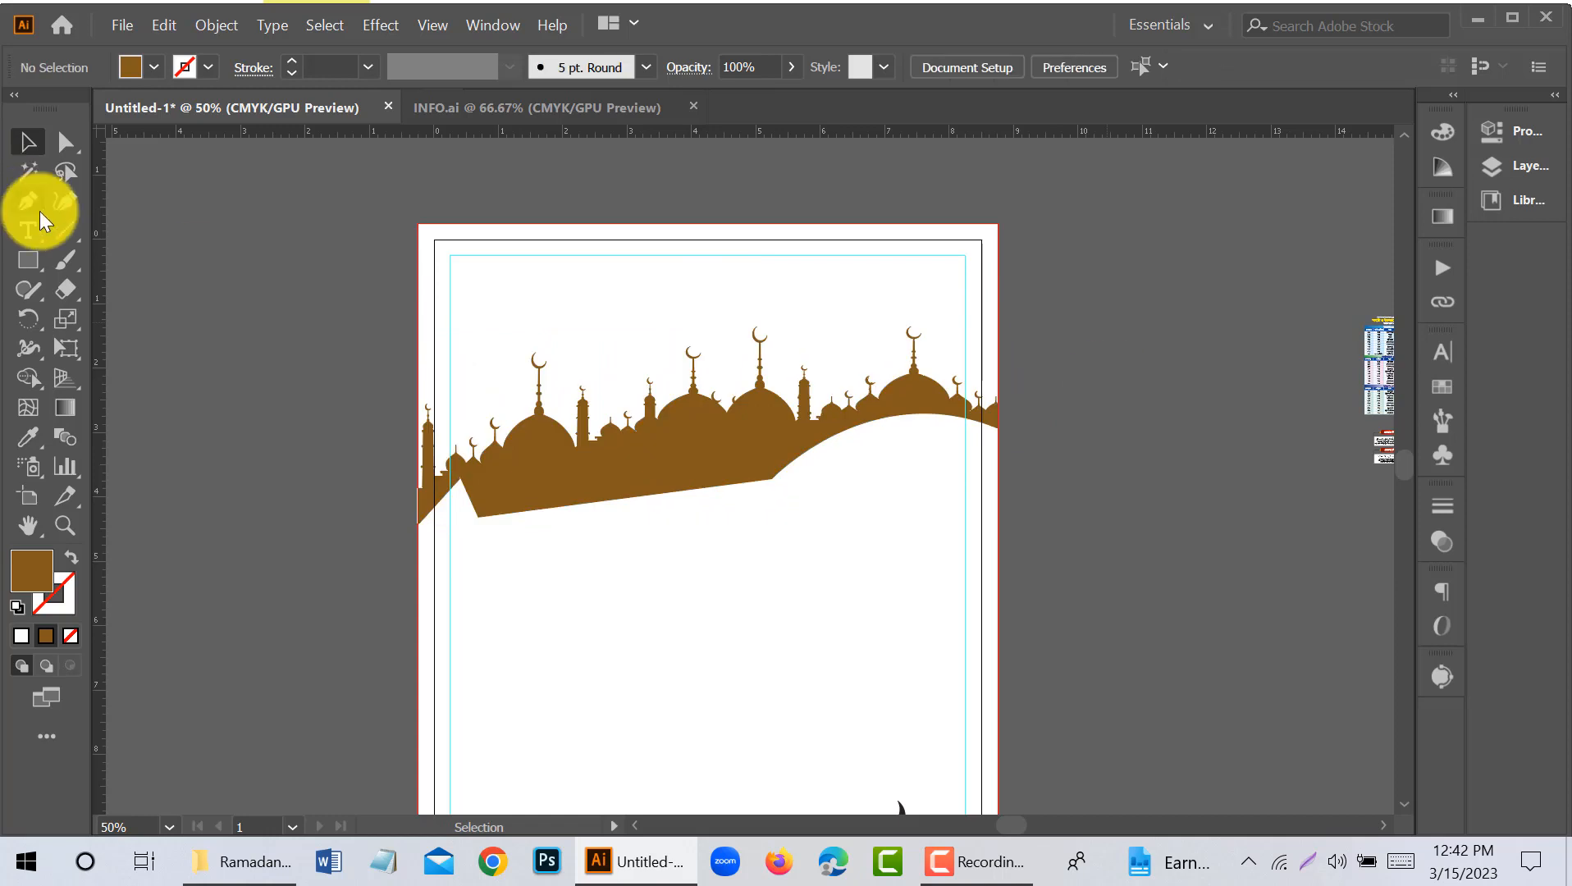
click(28, 201)
click(28, 201)
click(81, 201)
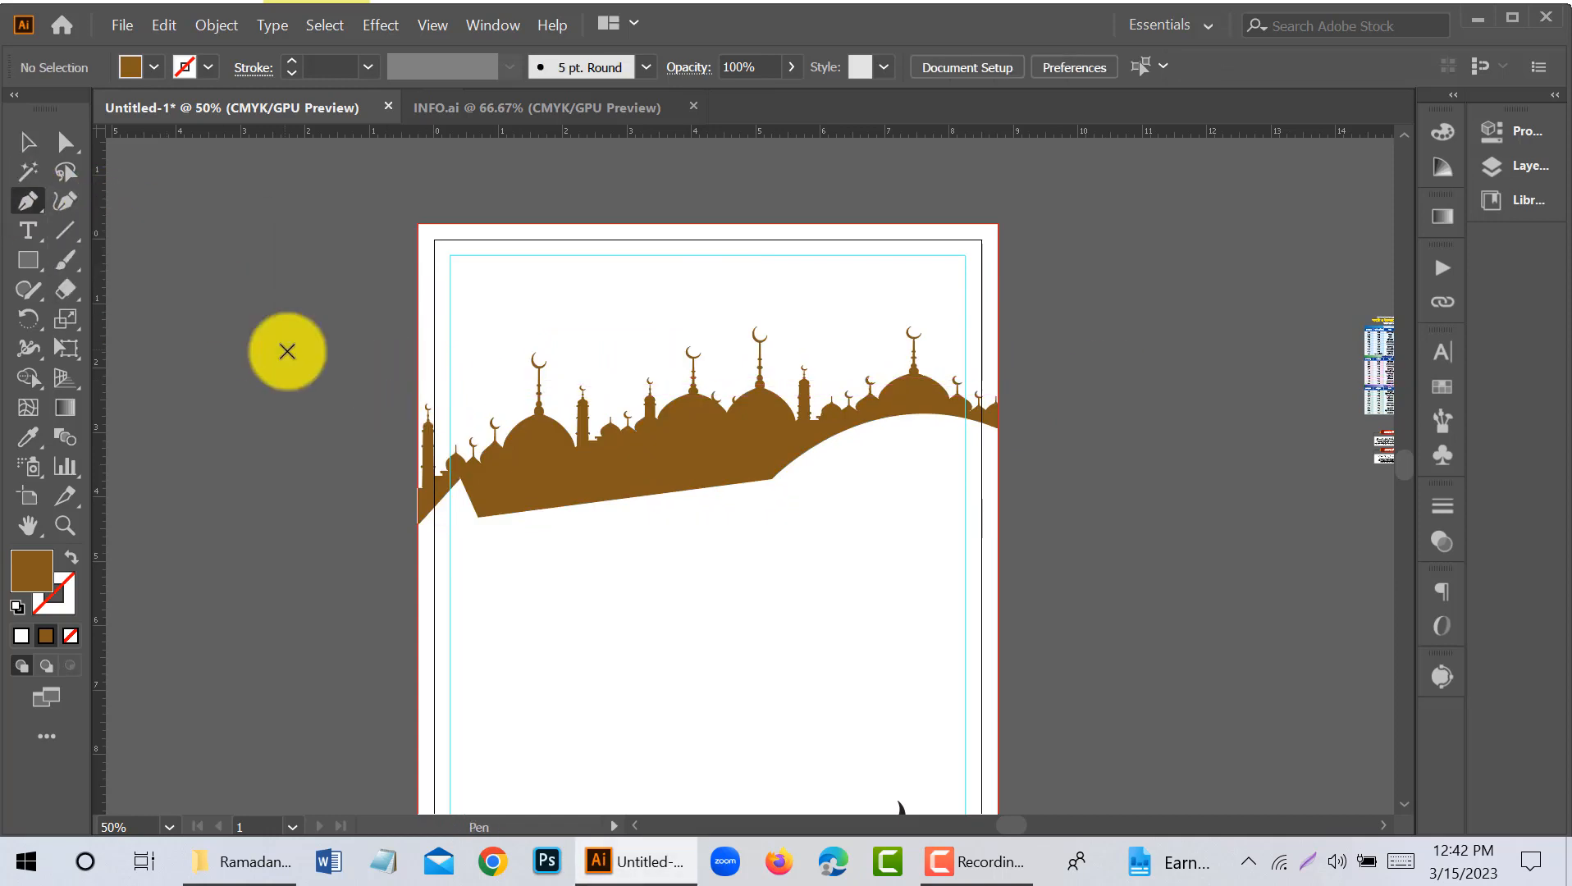
click(379, 373)
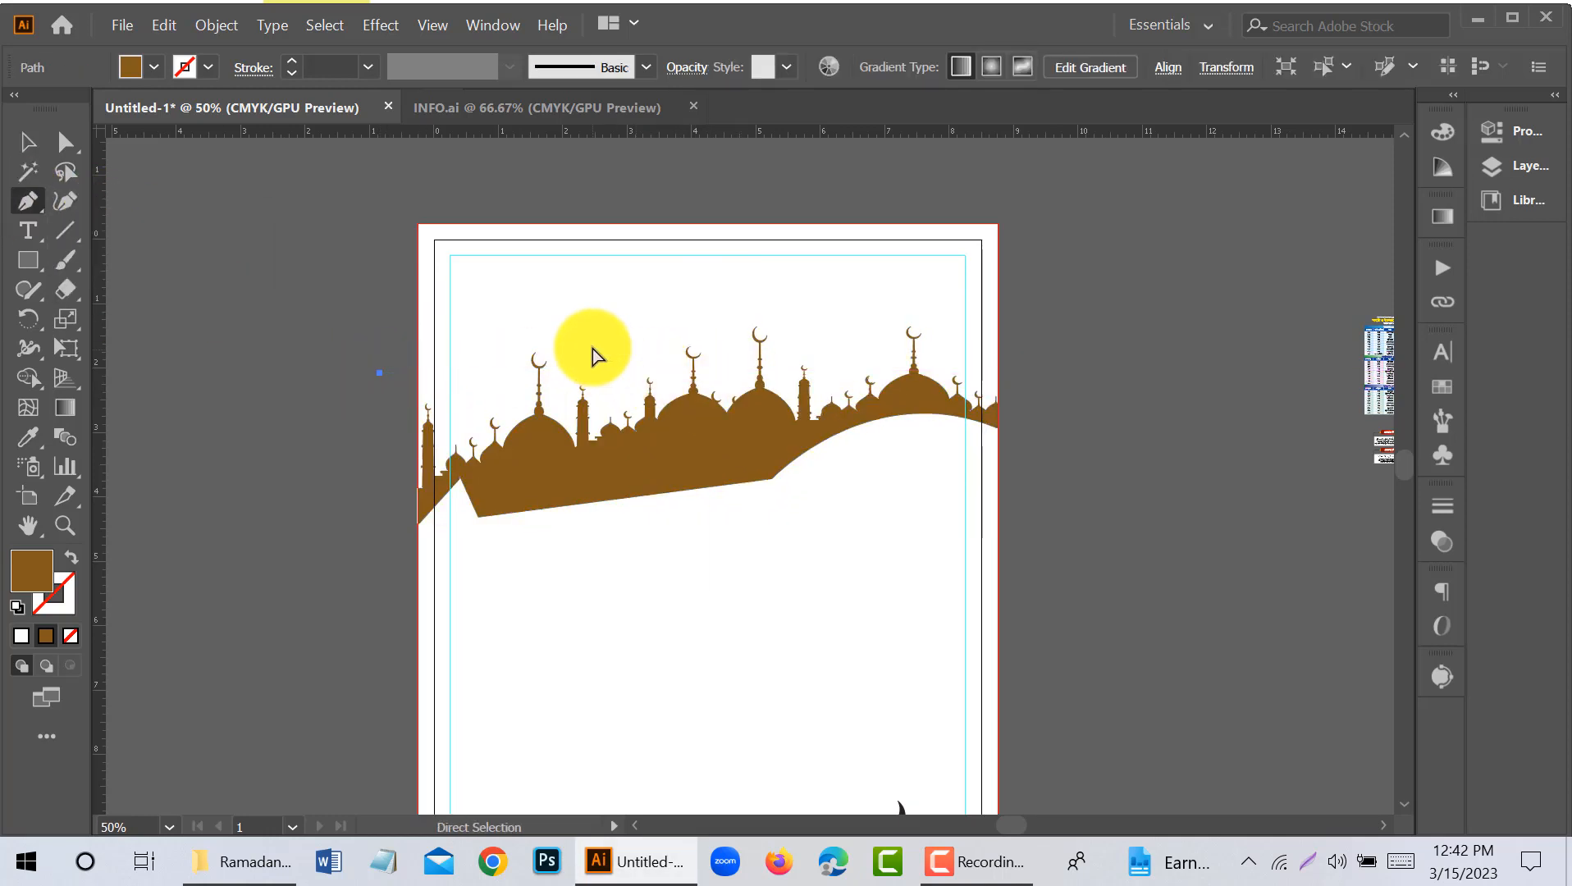
key(ctrl+z)
click(408, 528)
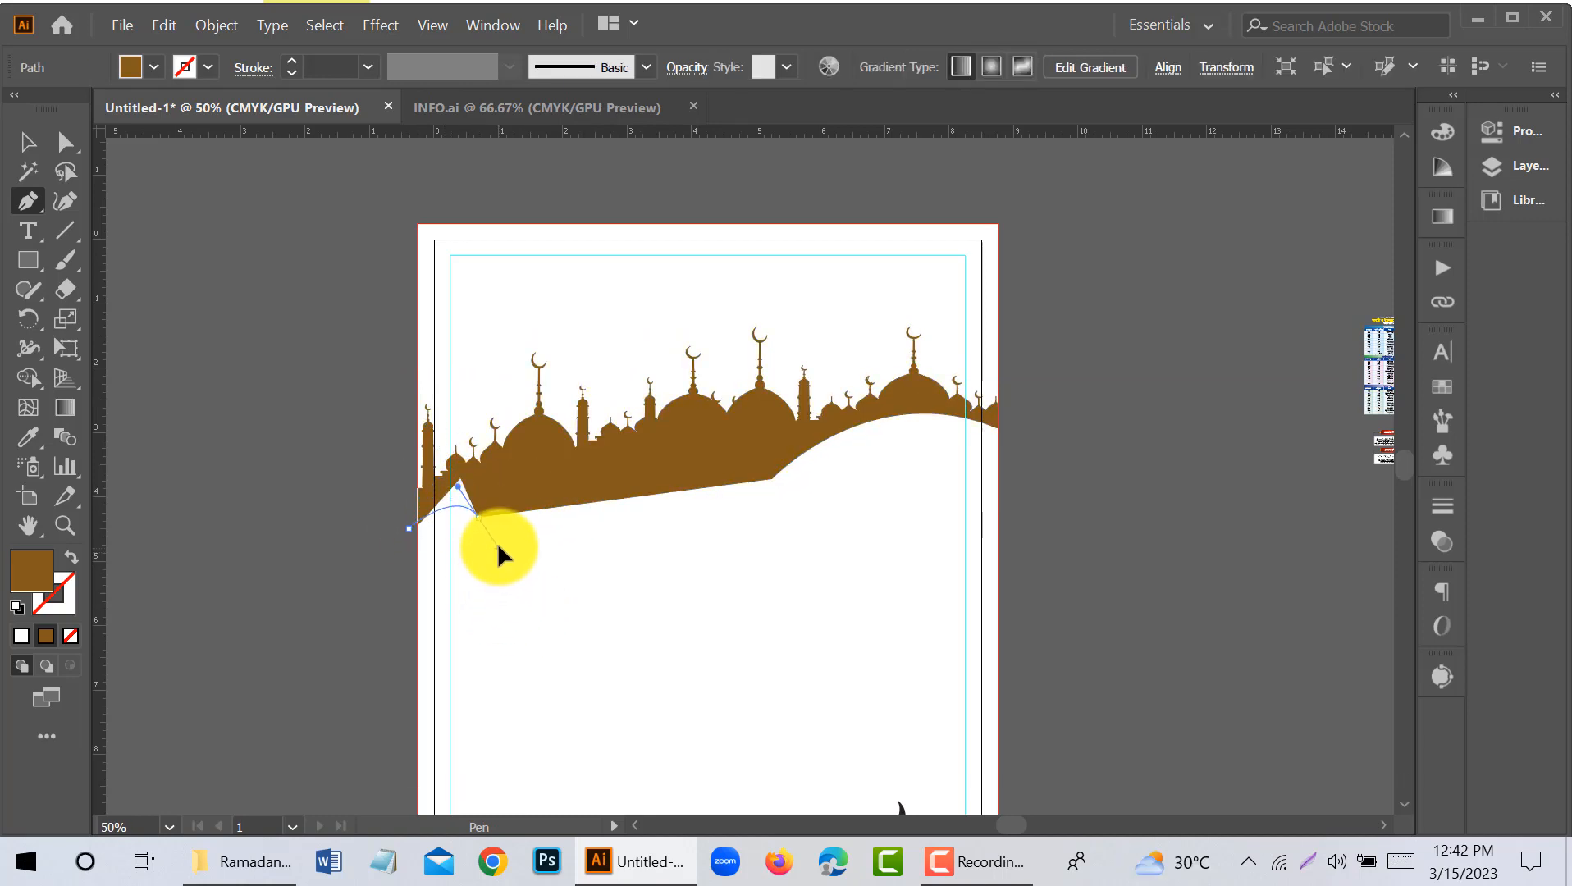
drag(498, 545, 498, 540)
key(ctrl+z)
key(ctrl+z)
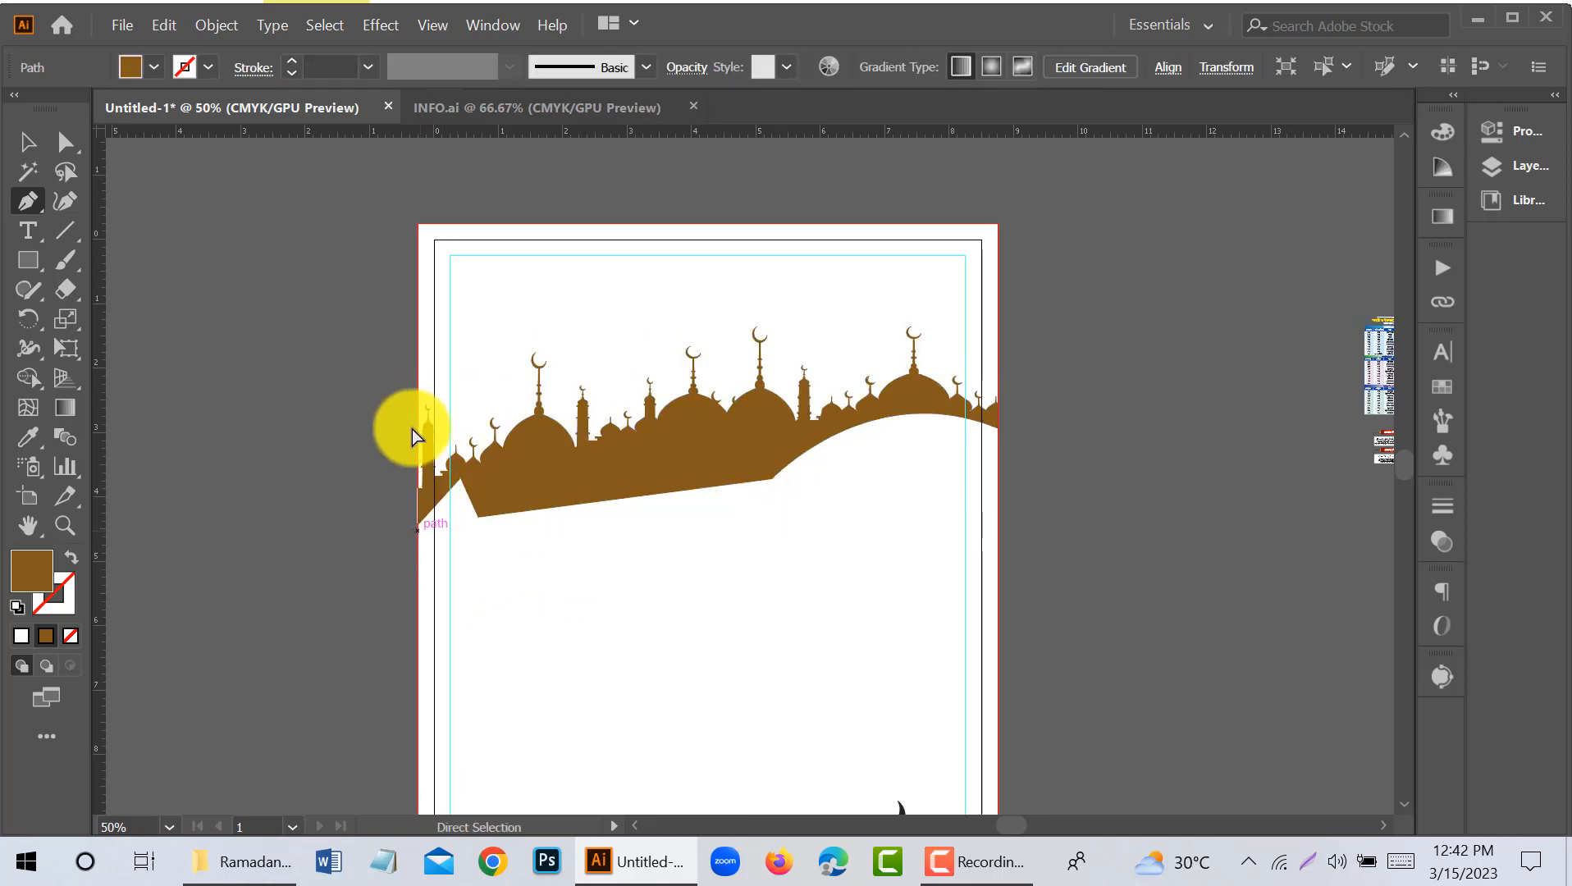
key(ctrl+z)
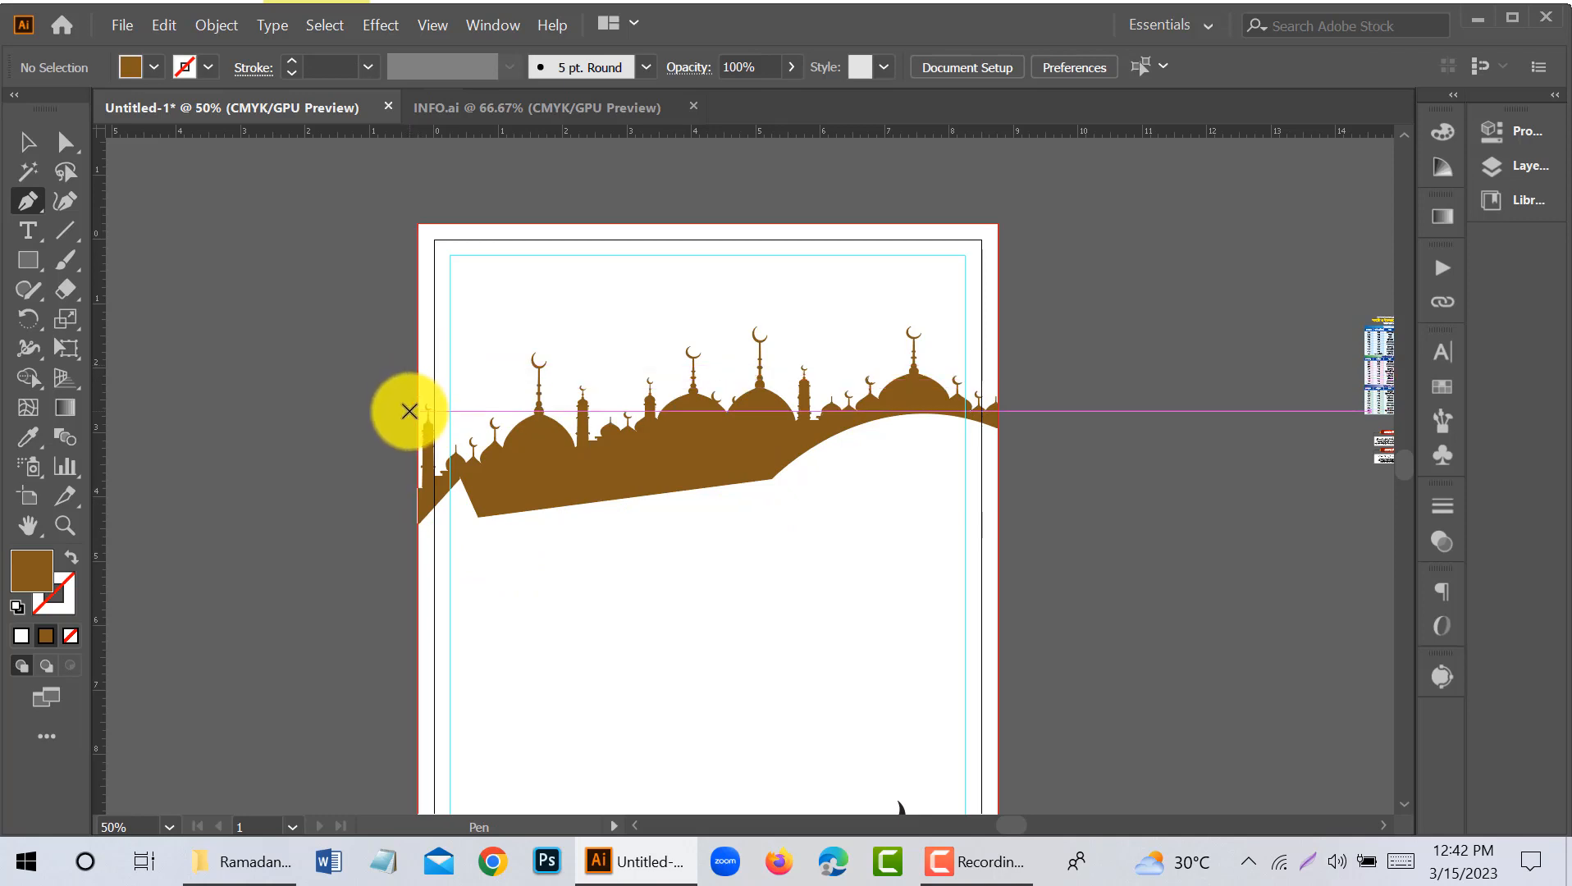
- Draw a closed Pen shape covering the page's top, with a lower edge of two arches meeting in a downward point
click(408, 410)
drag(879, 558, 931, 599)
click(785, 464)
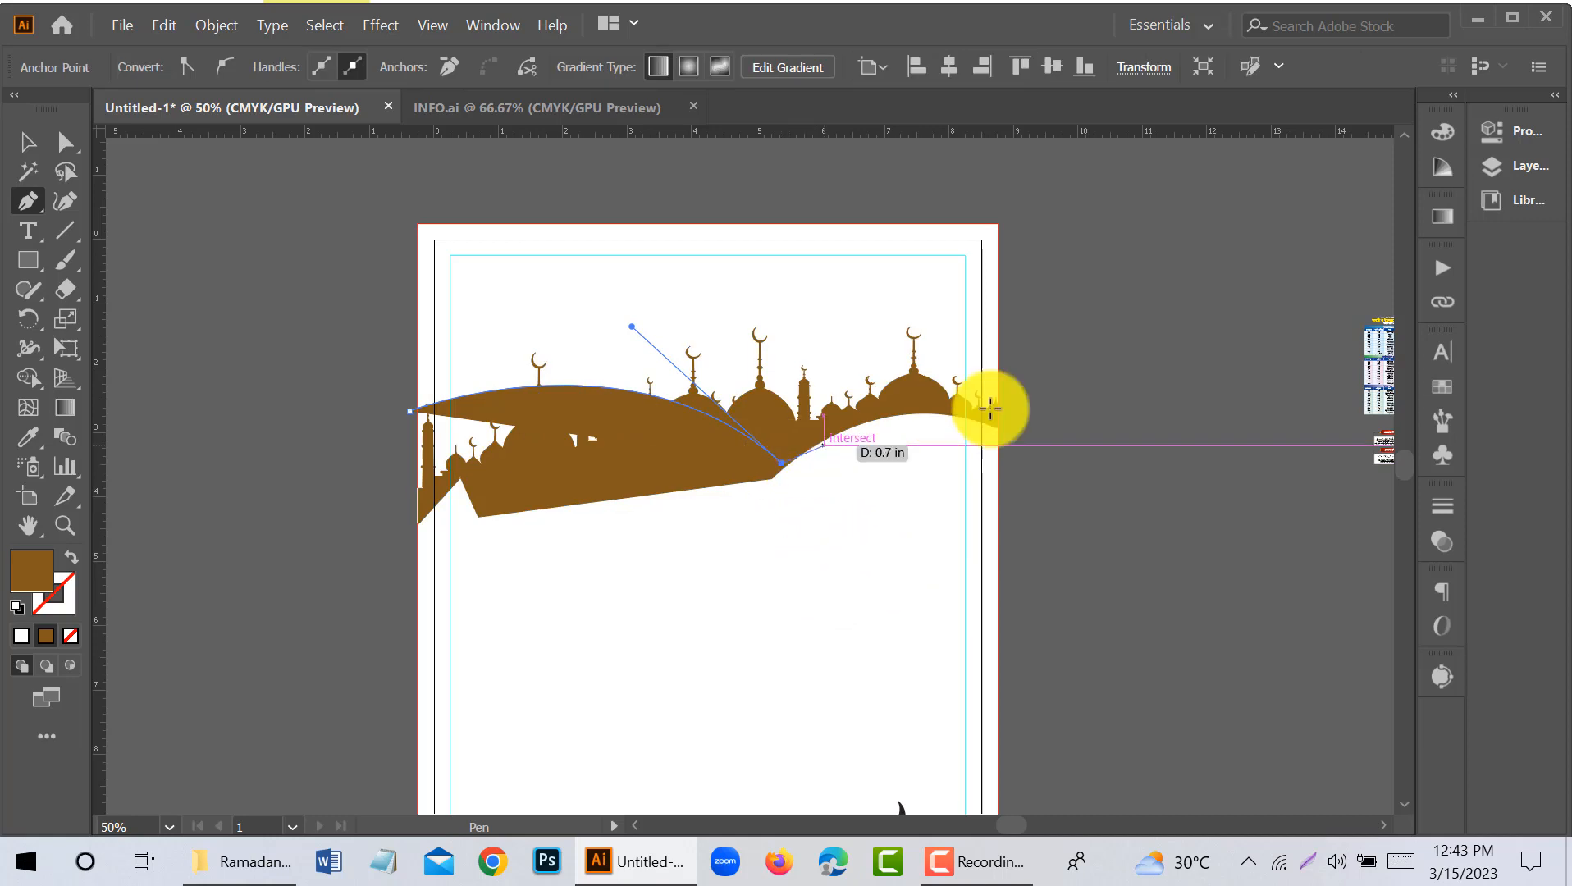
drag(1012, 437, 1139, 502)
click(1012, 437)
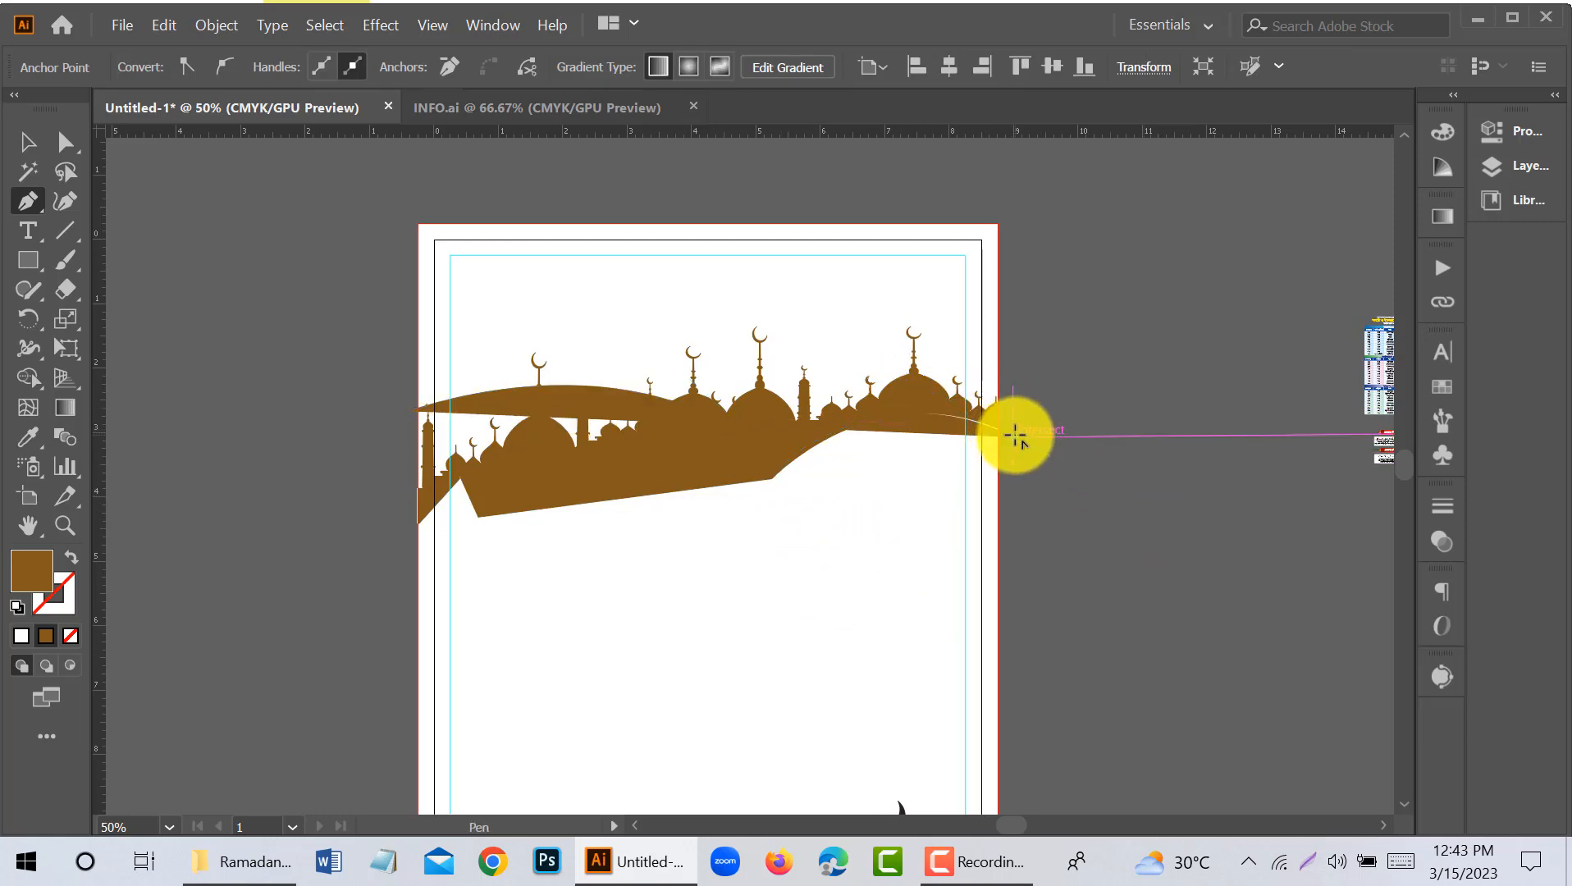
click(1005, 198)
click(383, 209)
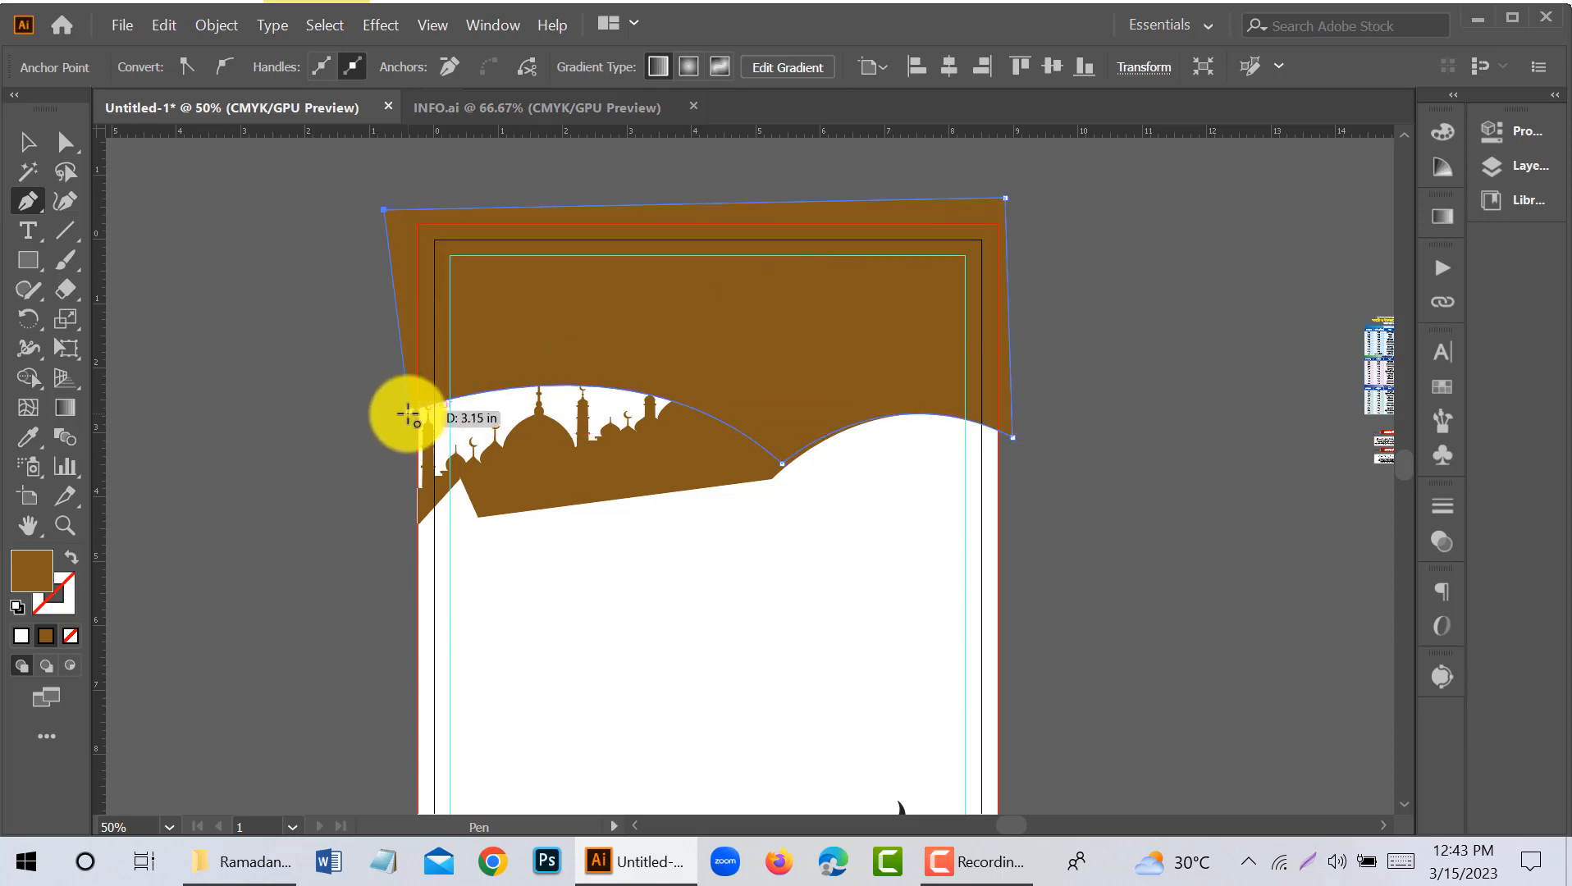
click(408, 414)
- Fill the header shape with the blue gradient sampled from the blue swatch beside the artboard, and deselect it
click(27, 142)
scroll(466, 353, down, 1)
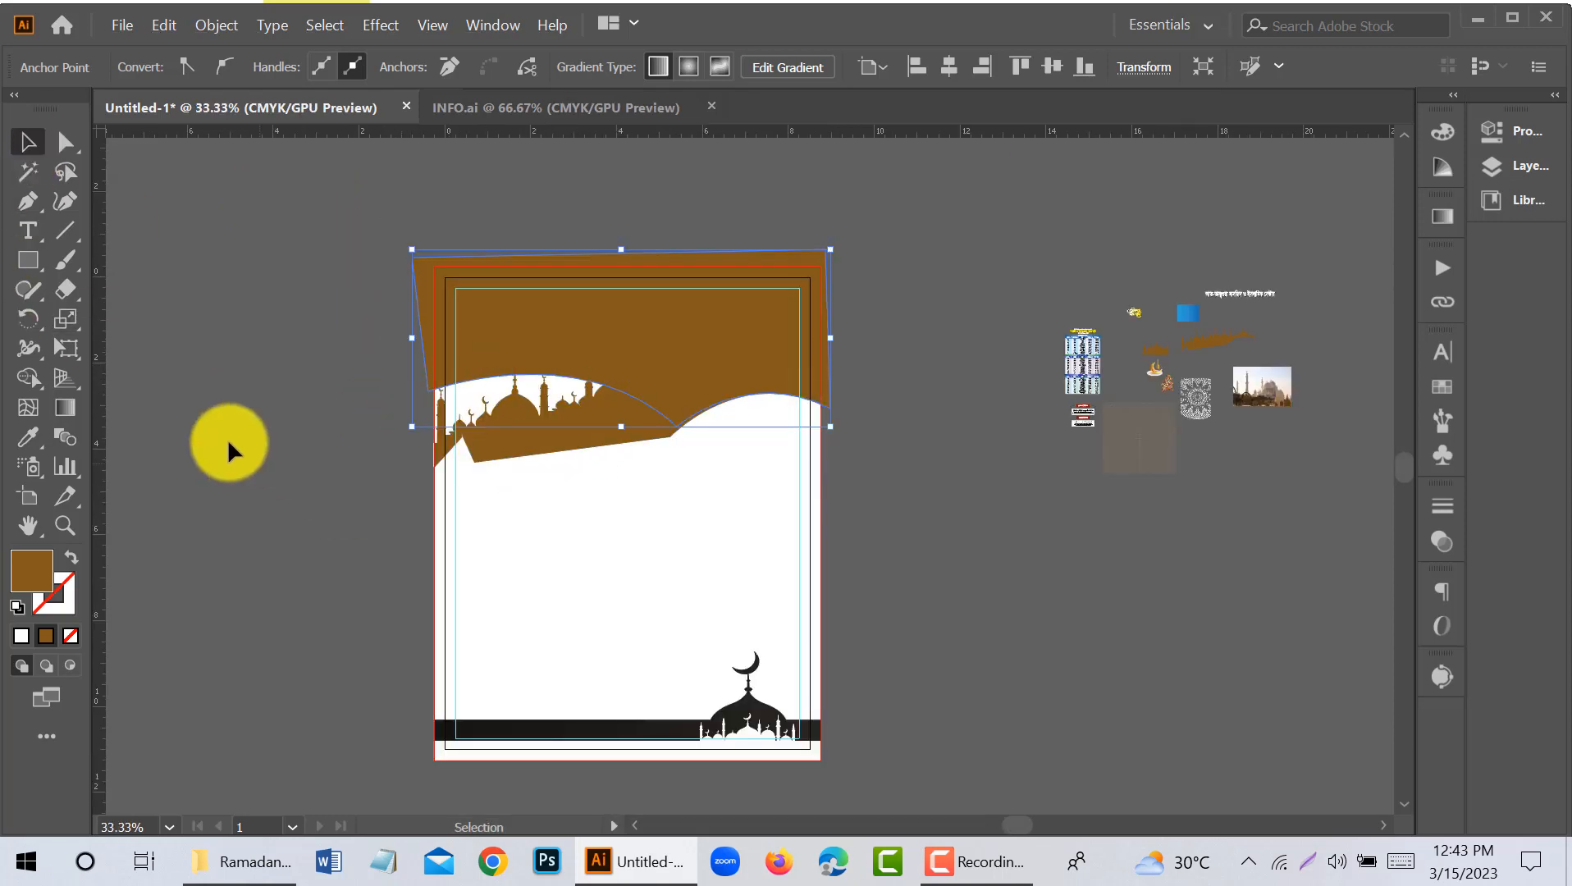
key(i)
click(1188, 313)
click(229, 330)
scroll(631, 338, up, 2)
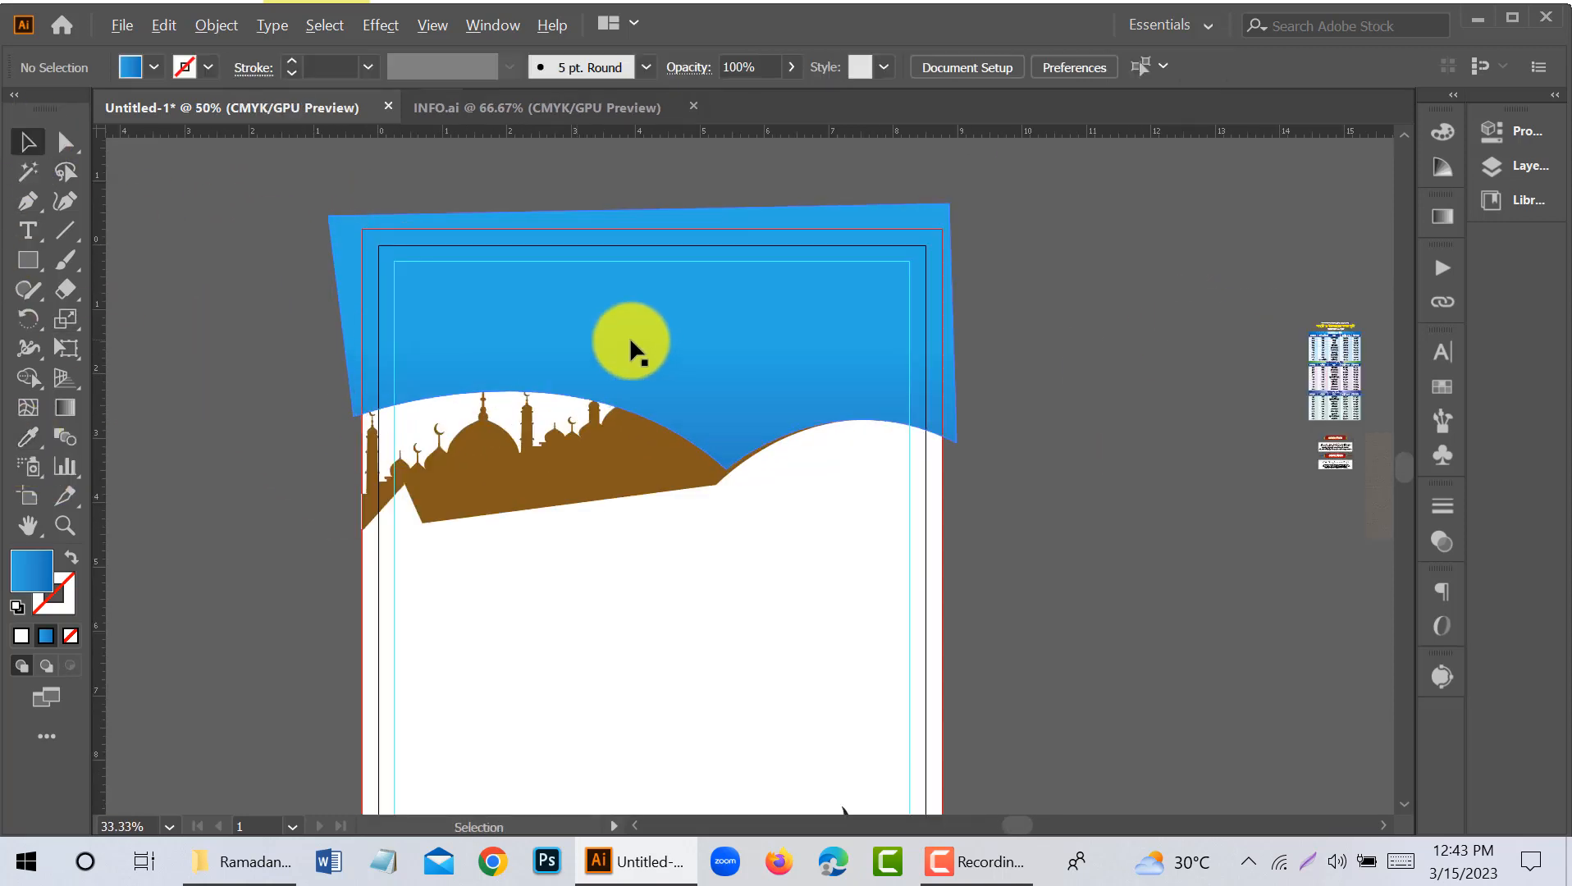
- Stack two copies of the blue header shape, each slightly lower, and try sending the lowest to the back with a brown fill
drag(718, 346, 741, 371)
right_click(740, 370)
mouse_move(870, 720)
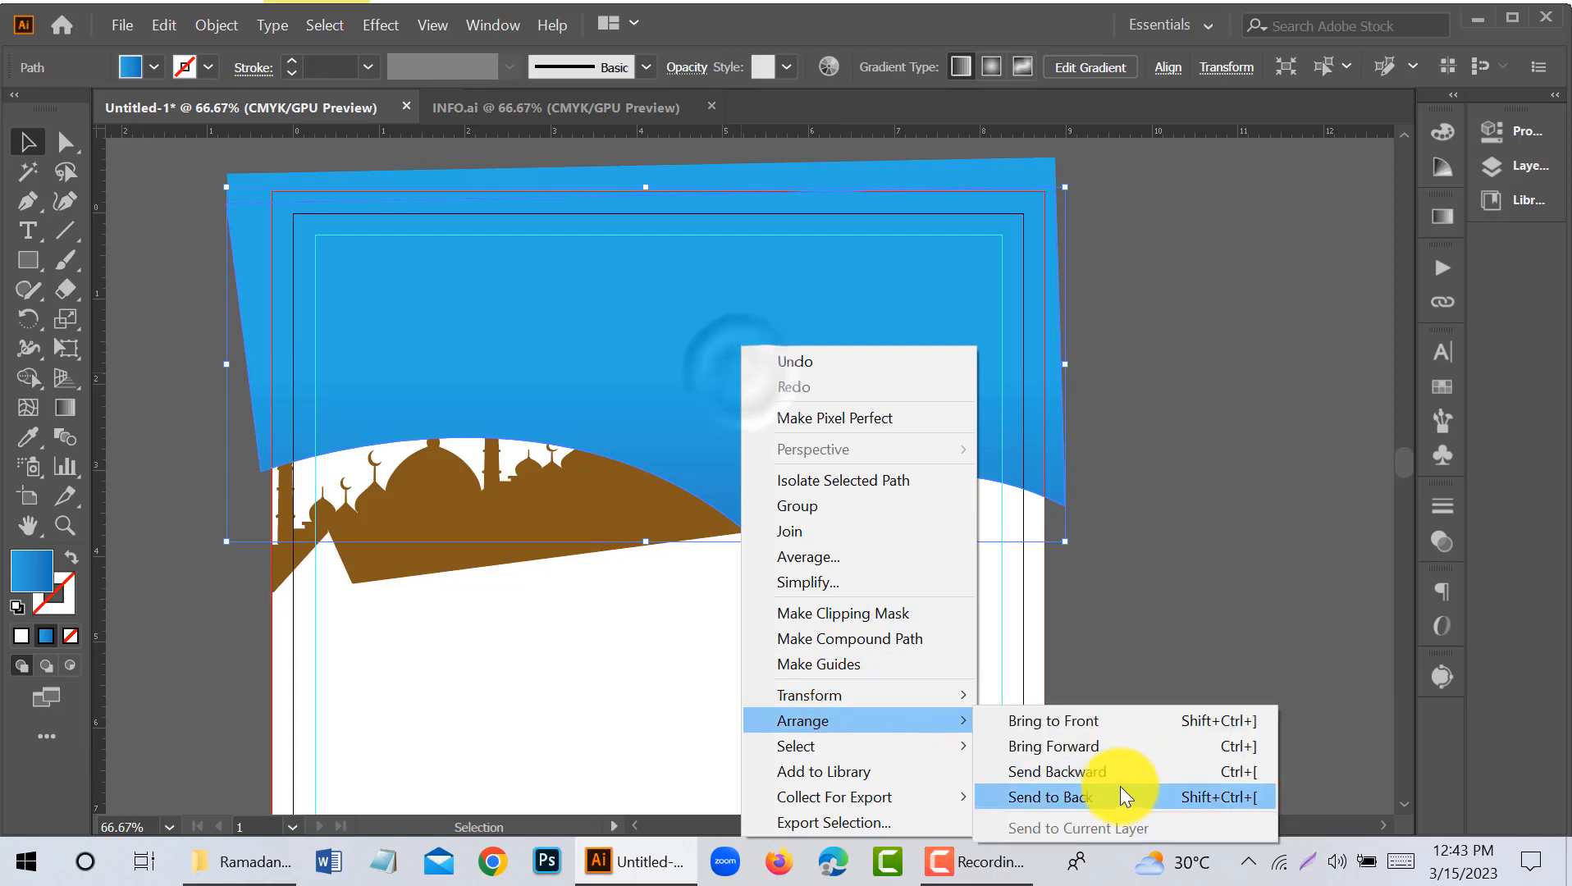
click(1120, 795)
click(27, 437)
click(428, 498)
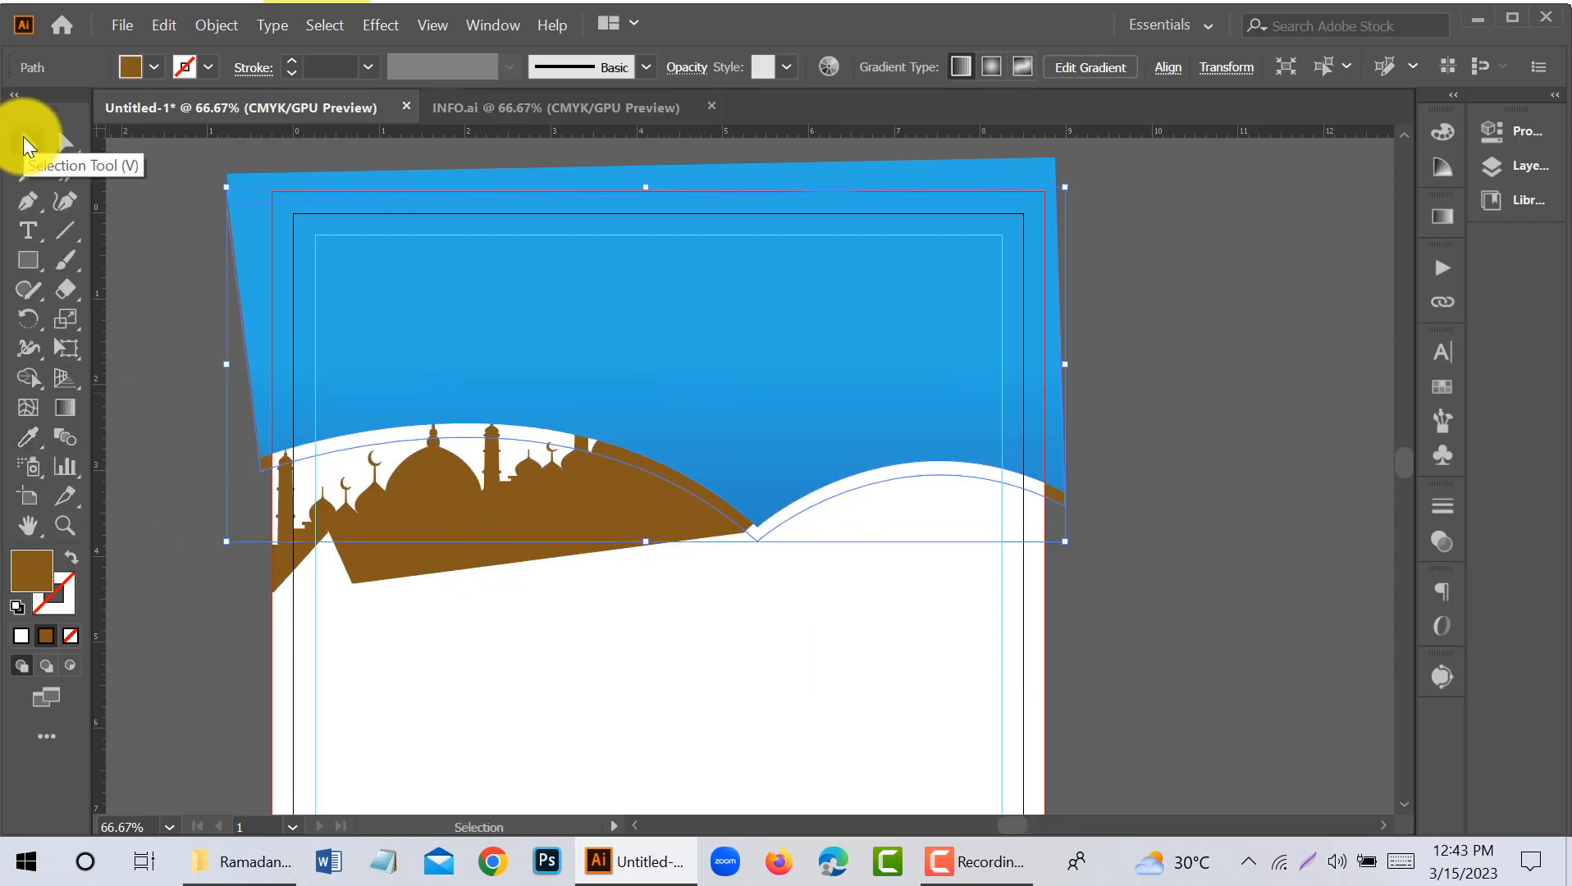
- Fill the lowest header copy with the skyline's brown and arrange it behind the blue shapes
click(223, 231)
click(27, 436)
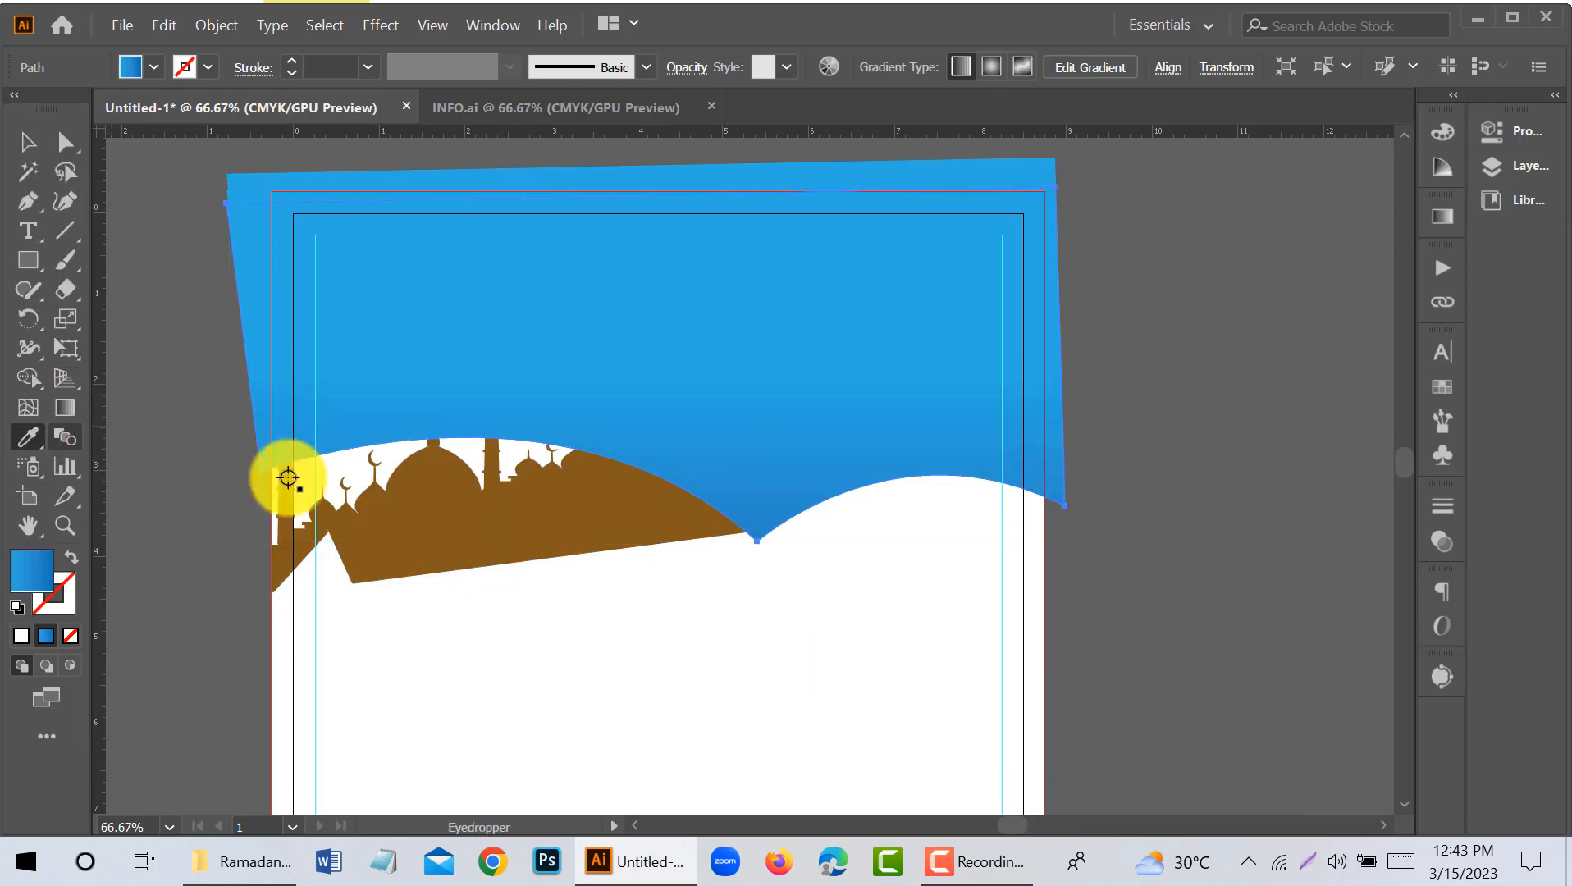
click(288, 474)
click(29, 143)
click(182, 228)
click(450, 310)
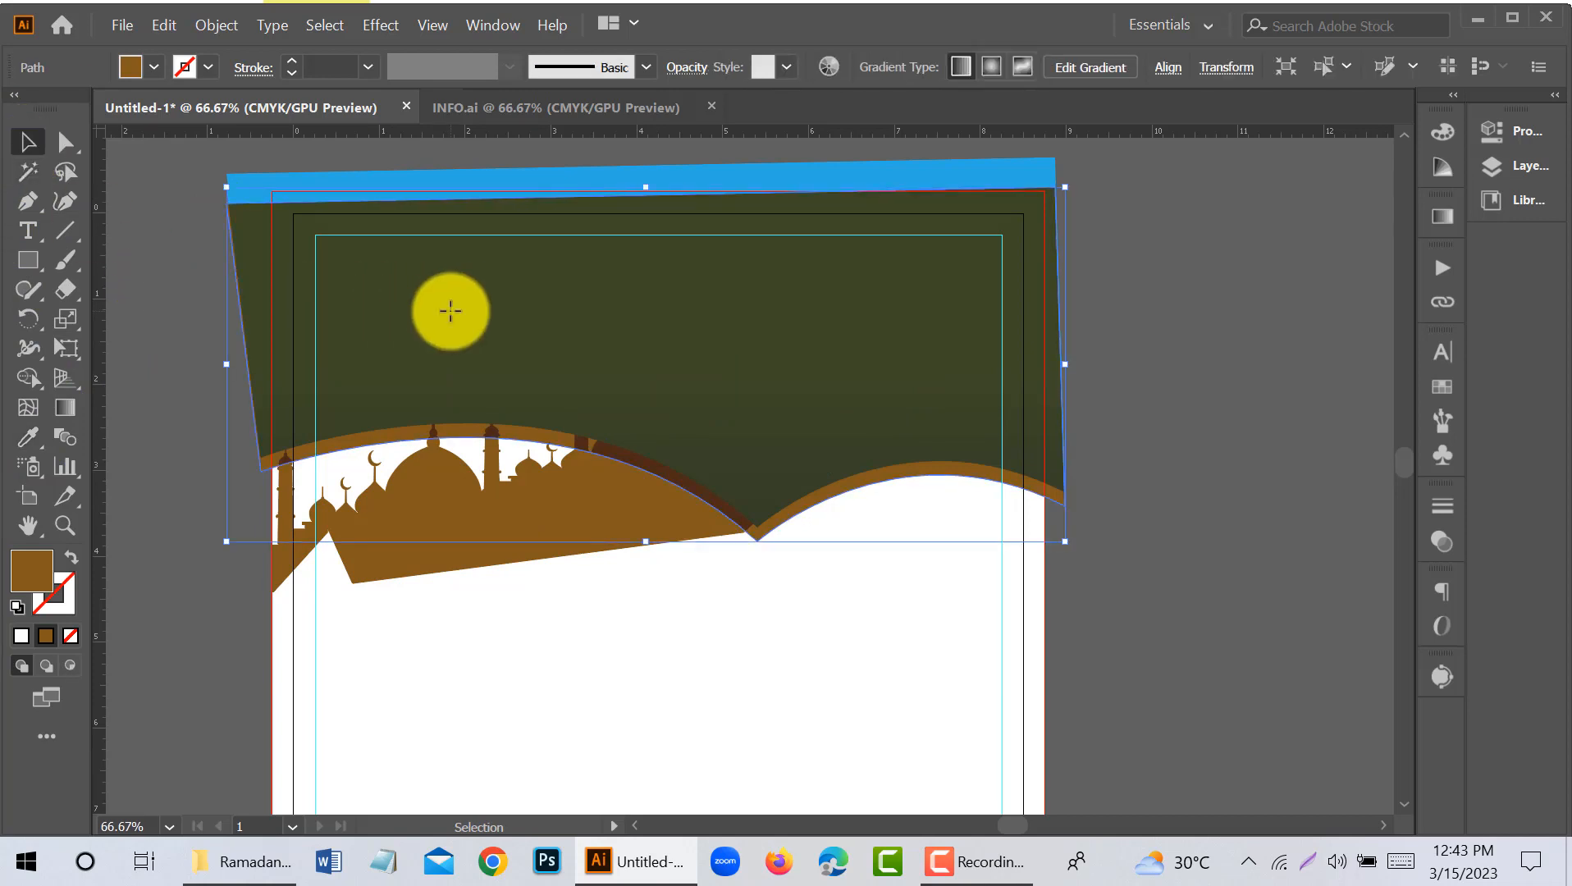
key(ctrl+[)
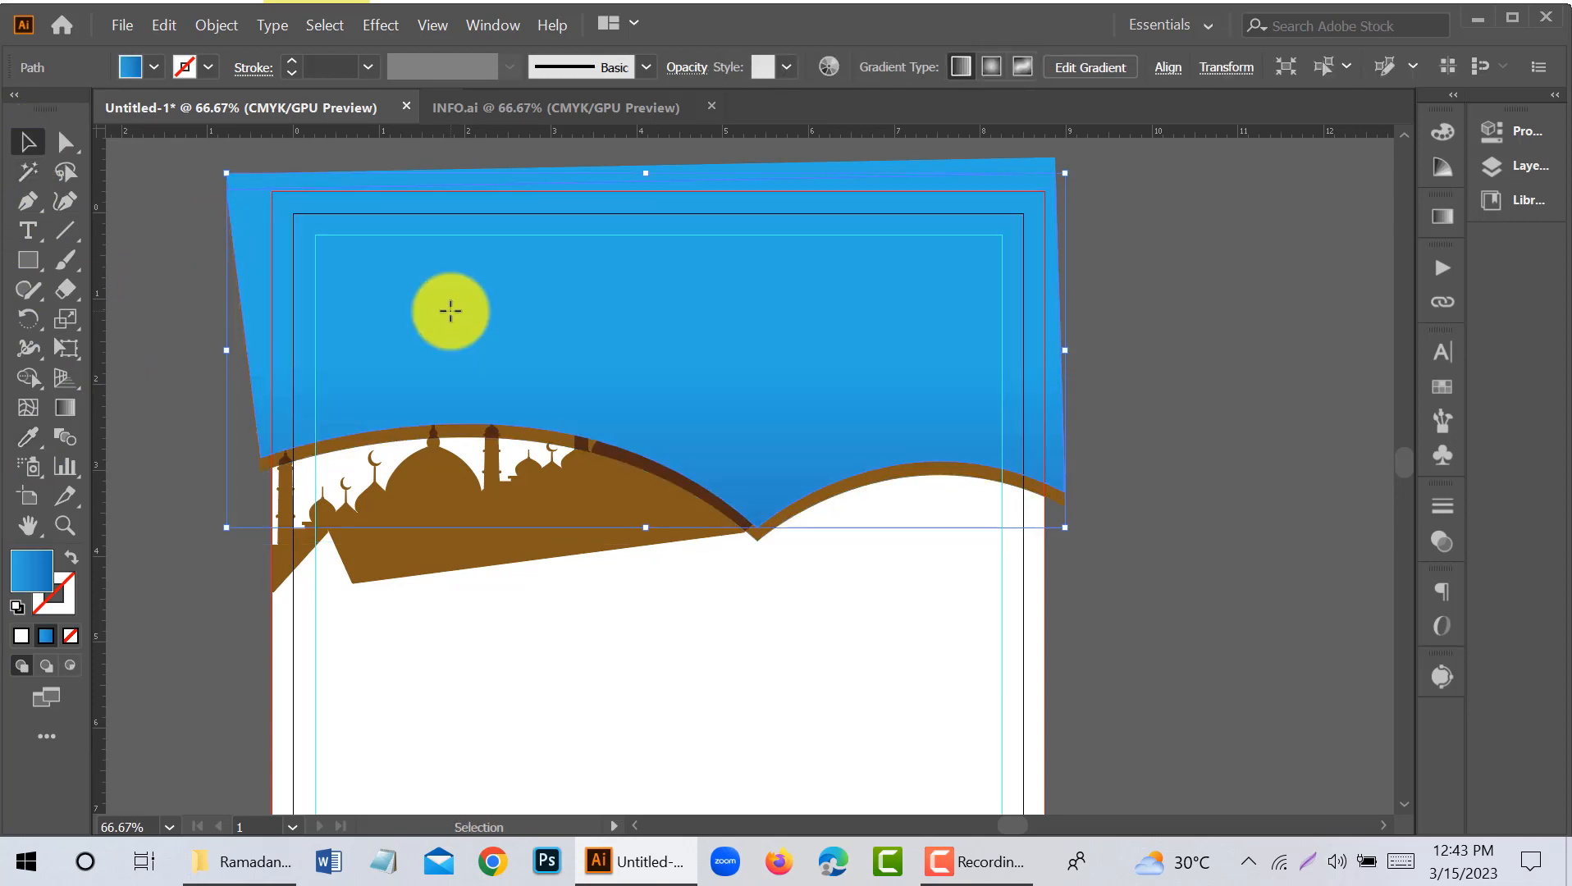
- Fill the middle header copy with the black sampled from the crescent at the page's foot, and deselect it
click(27, 437)
scroll(459, 591, down, 5)
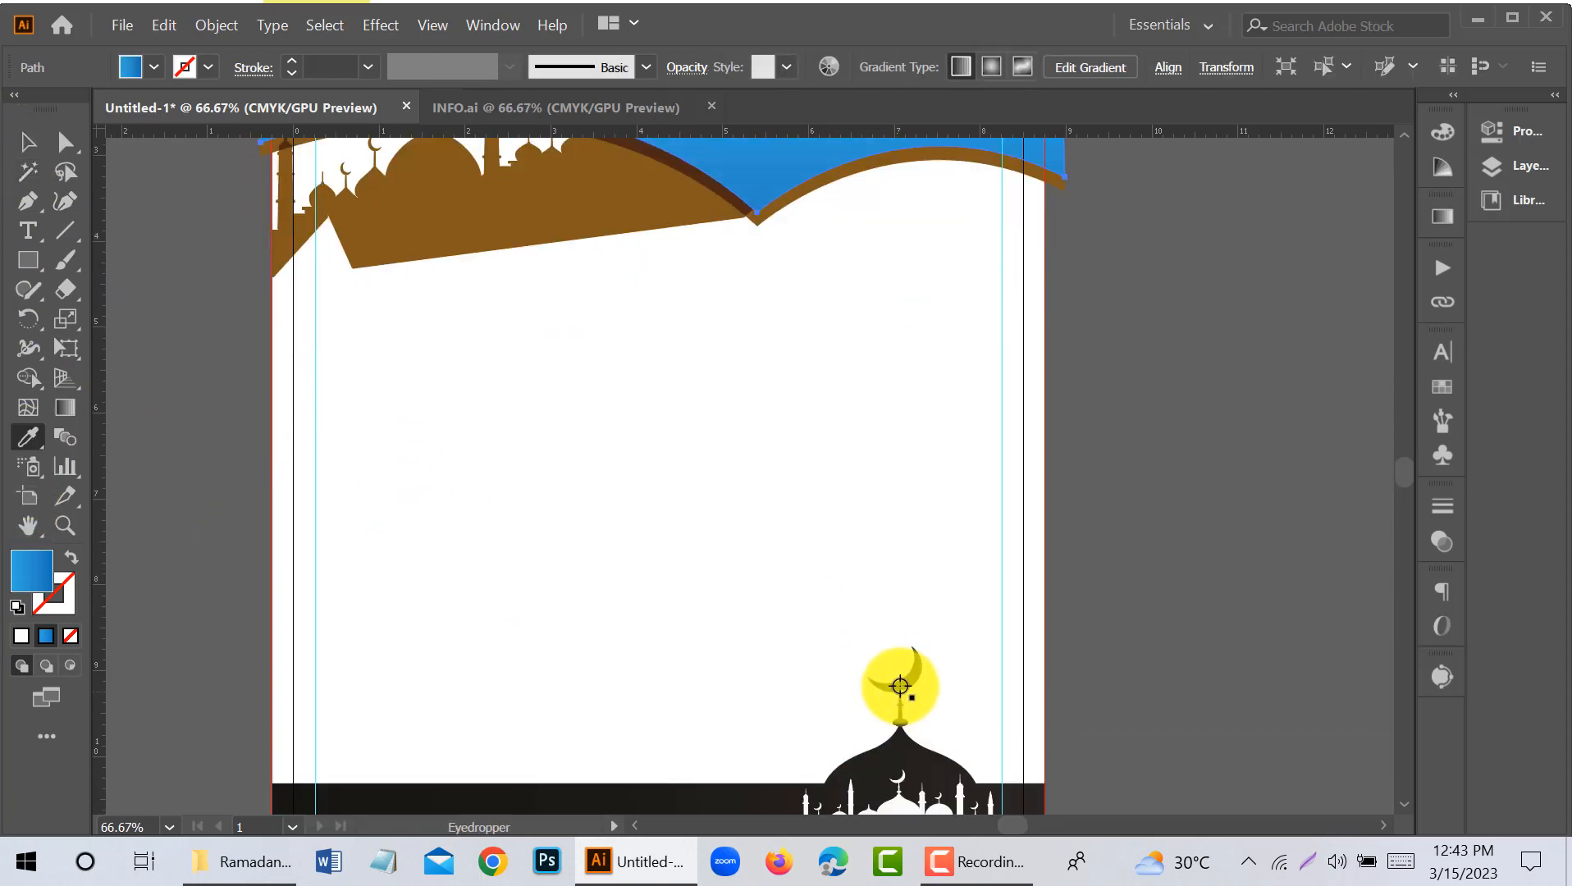
click(899, 686)
scroll(684, 463, up, 5)
click(29, 143)
key(ctrl+z)
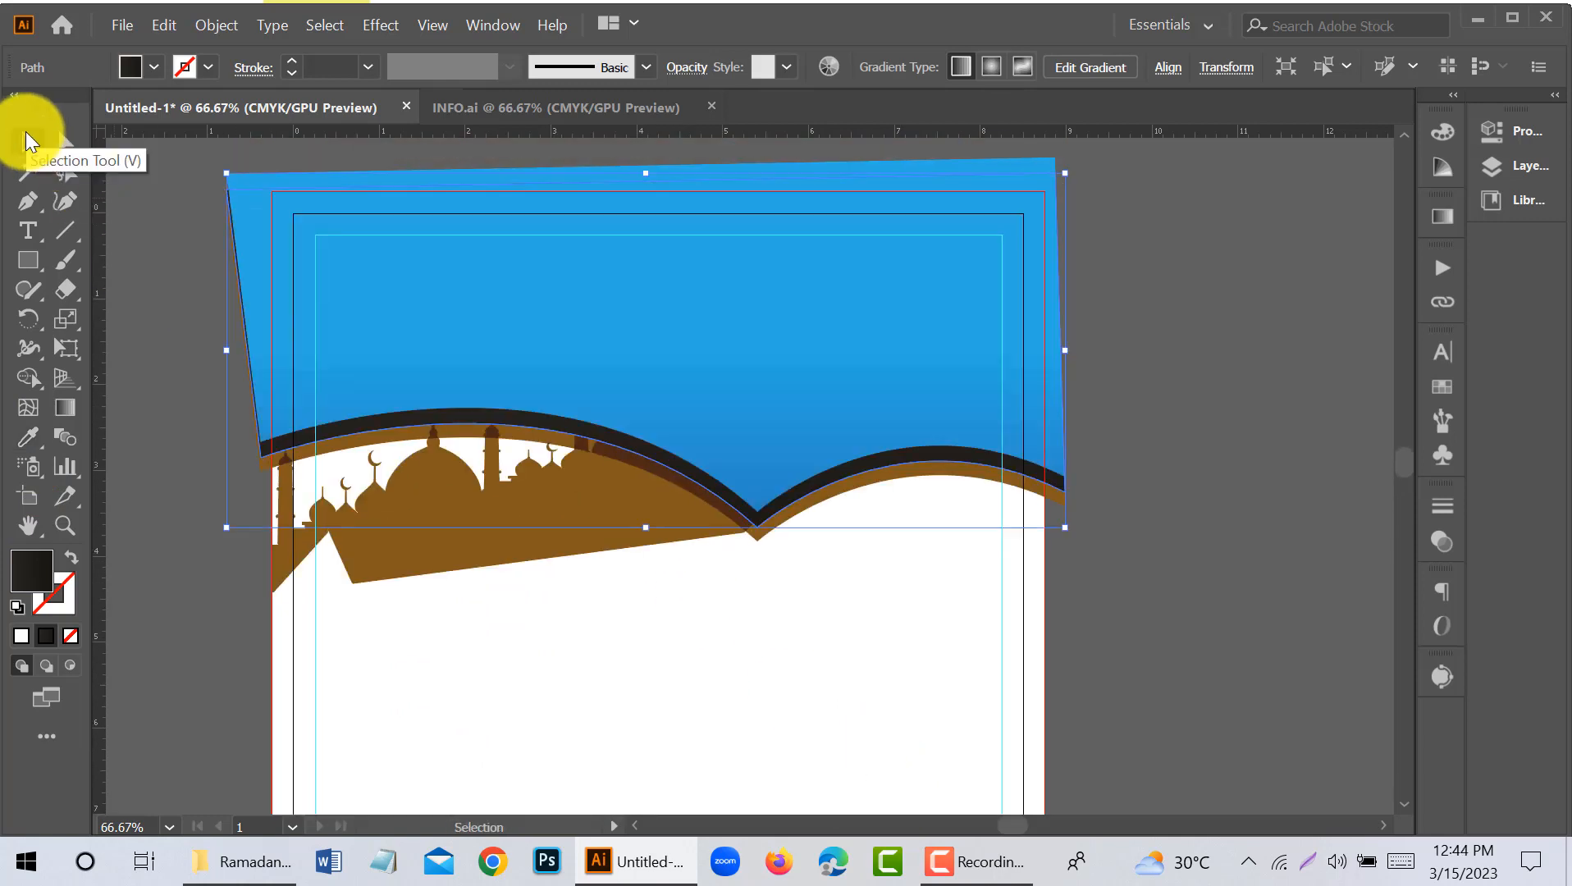
click(1116, 392)
- Move the brown mosque skyline off the page to the empty canvas right of the artboard
click(571, 512)
drag(572, 512, 1032, 762)
scroll(590, 519, down, 3)
scroll(589, 520, down, 1)
drag(1266, 566, 1265, 566)
drag(1145, 597, 1237, 636)
click(921, 490)
scroll(675, 366, up, 1)
scroll(675, 366, up, 1)
scroll(680, 220, up, 1)
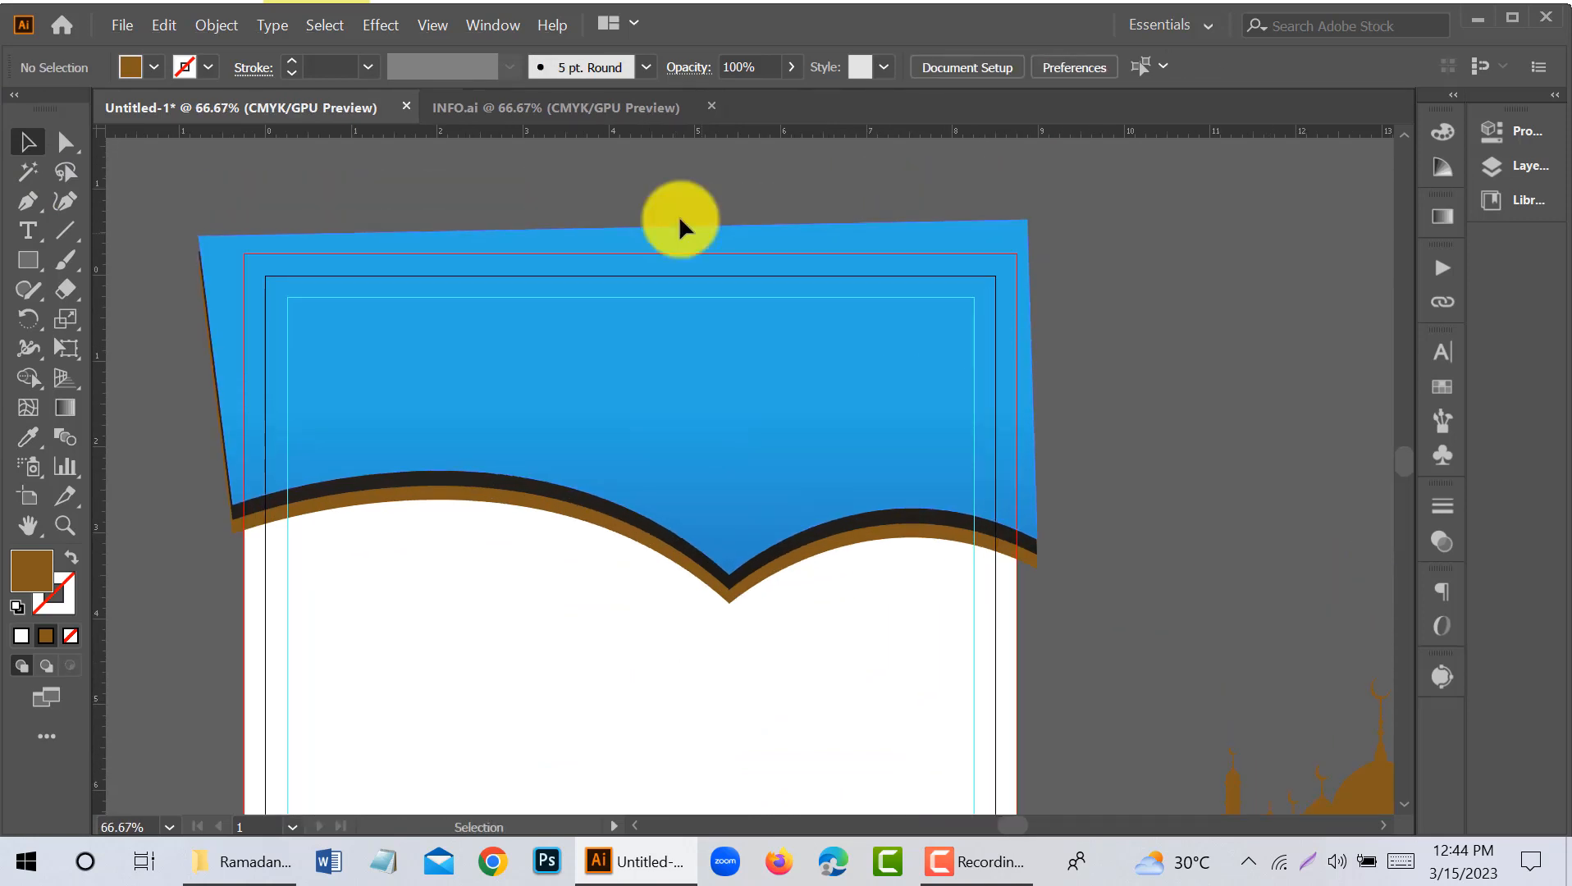
- Unlock all objects and trim the header layers' overhang outside the bleed rectangle with Shape Builder
scroll(437, 529, down, 1)
key(ctrl+alt+2)
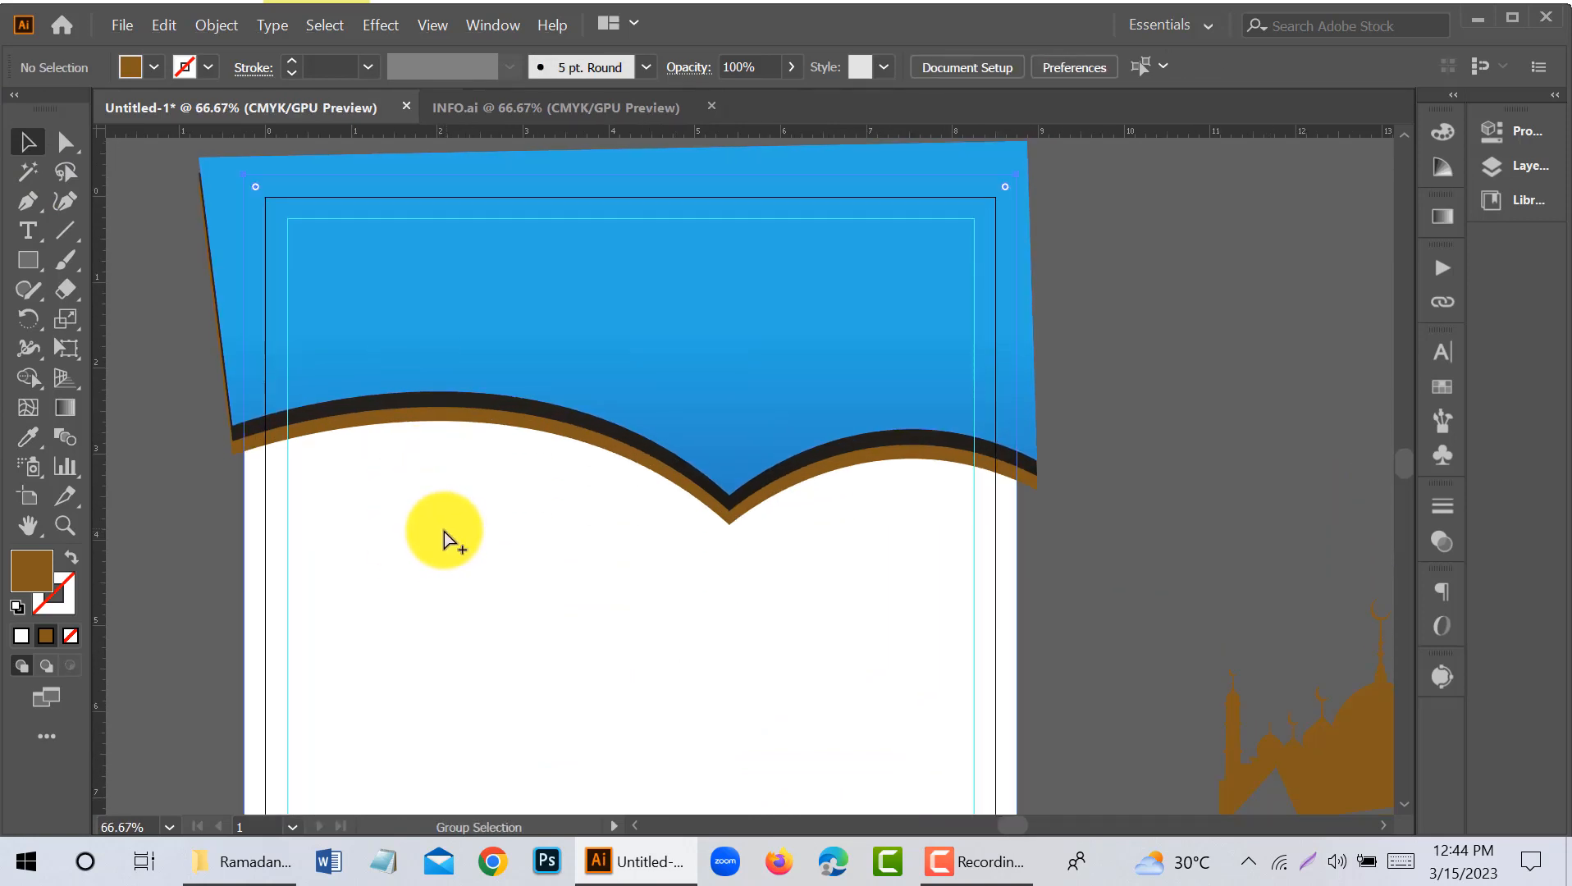
click(184, 417)
scroll(184, 418, up, 1)
drag(479, 493, 482, 500)
click(29, 378)
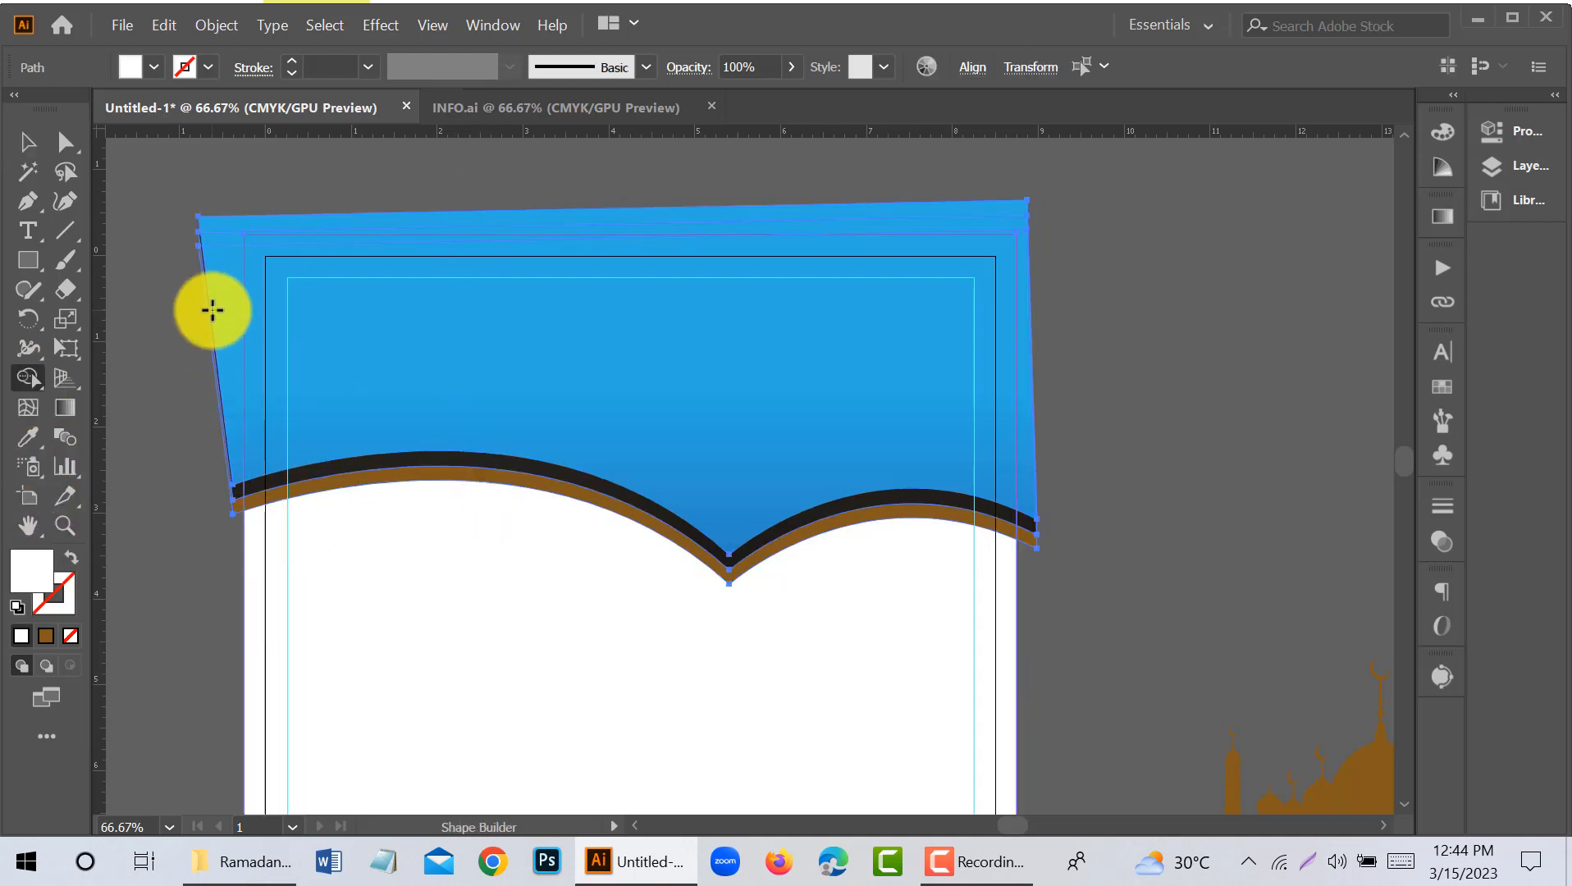
drag(211, 308, 205, 224)
drag(174, 470, 236, 505)
- Clear the leftover slivers of the header layers outside the page's left and right bleed edges
scroll(185, 250, up, 4)
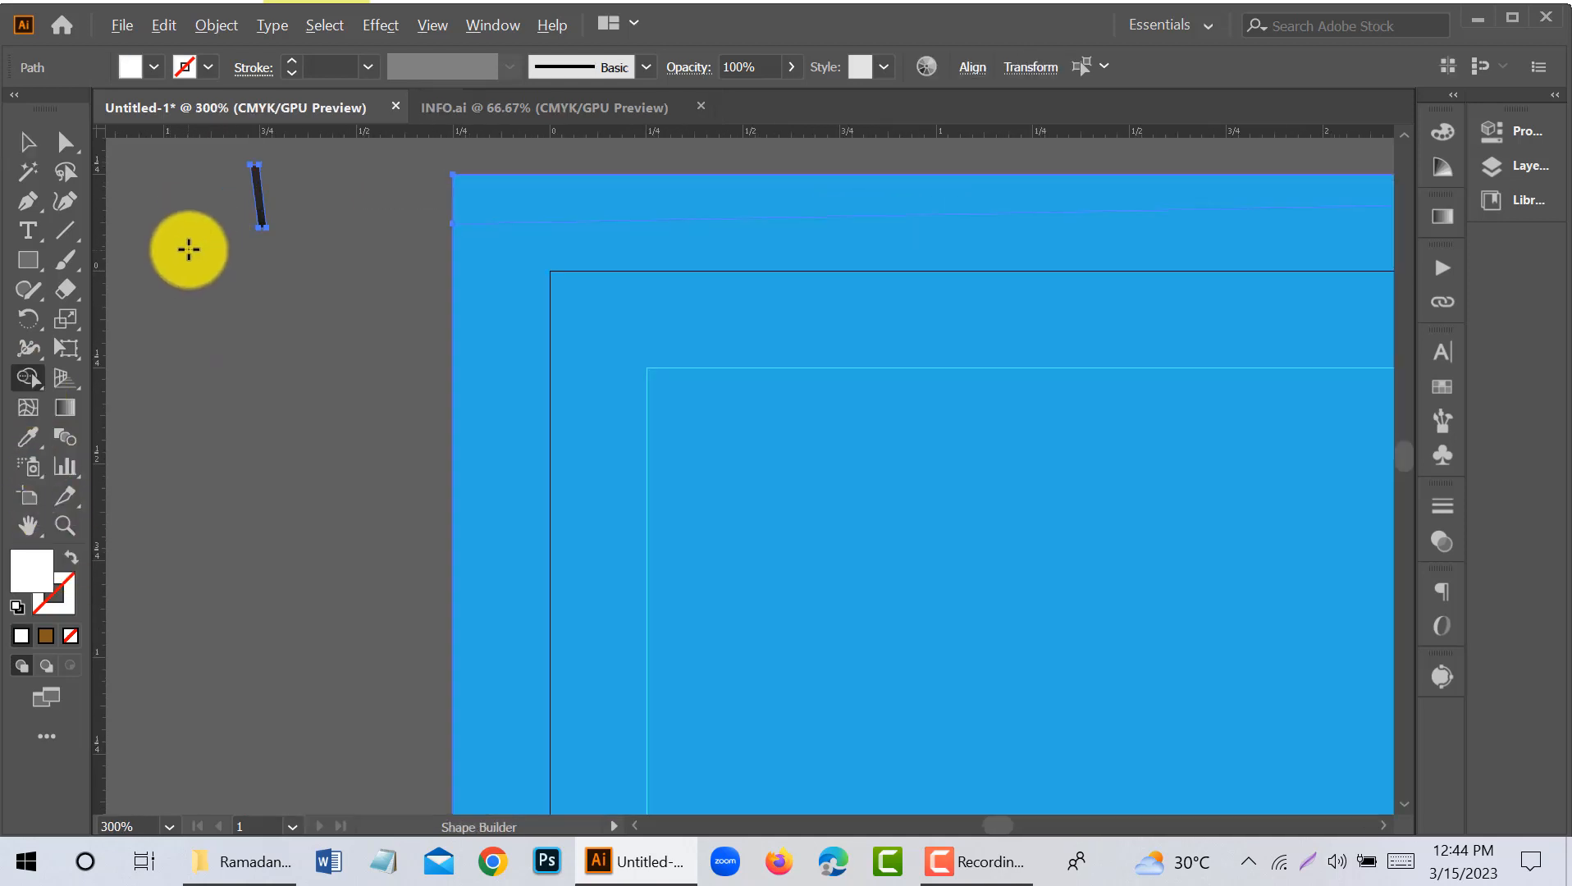
alt+click(259, 217)
scroll(211, 251, down, 4)
scroll(1076, 416, up, 1)
scroll(1076, 416, up, 3)
alt+click(975, 561)
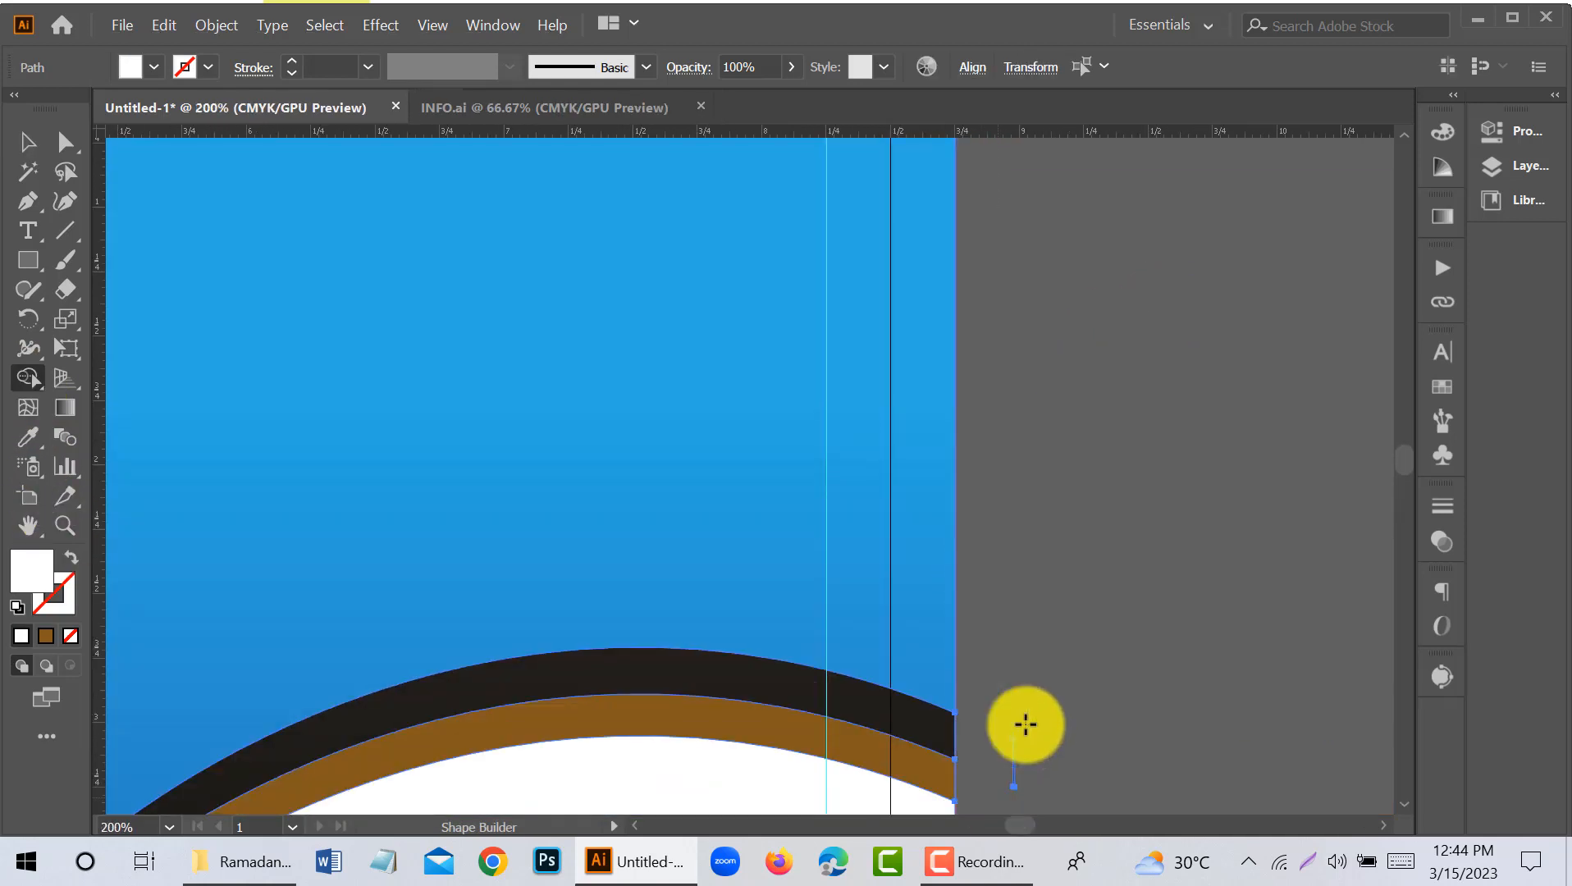
scroll(1025, 723, down, 3)
scroll(1039, 744, up, 3)
click(28, 142)
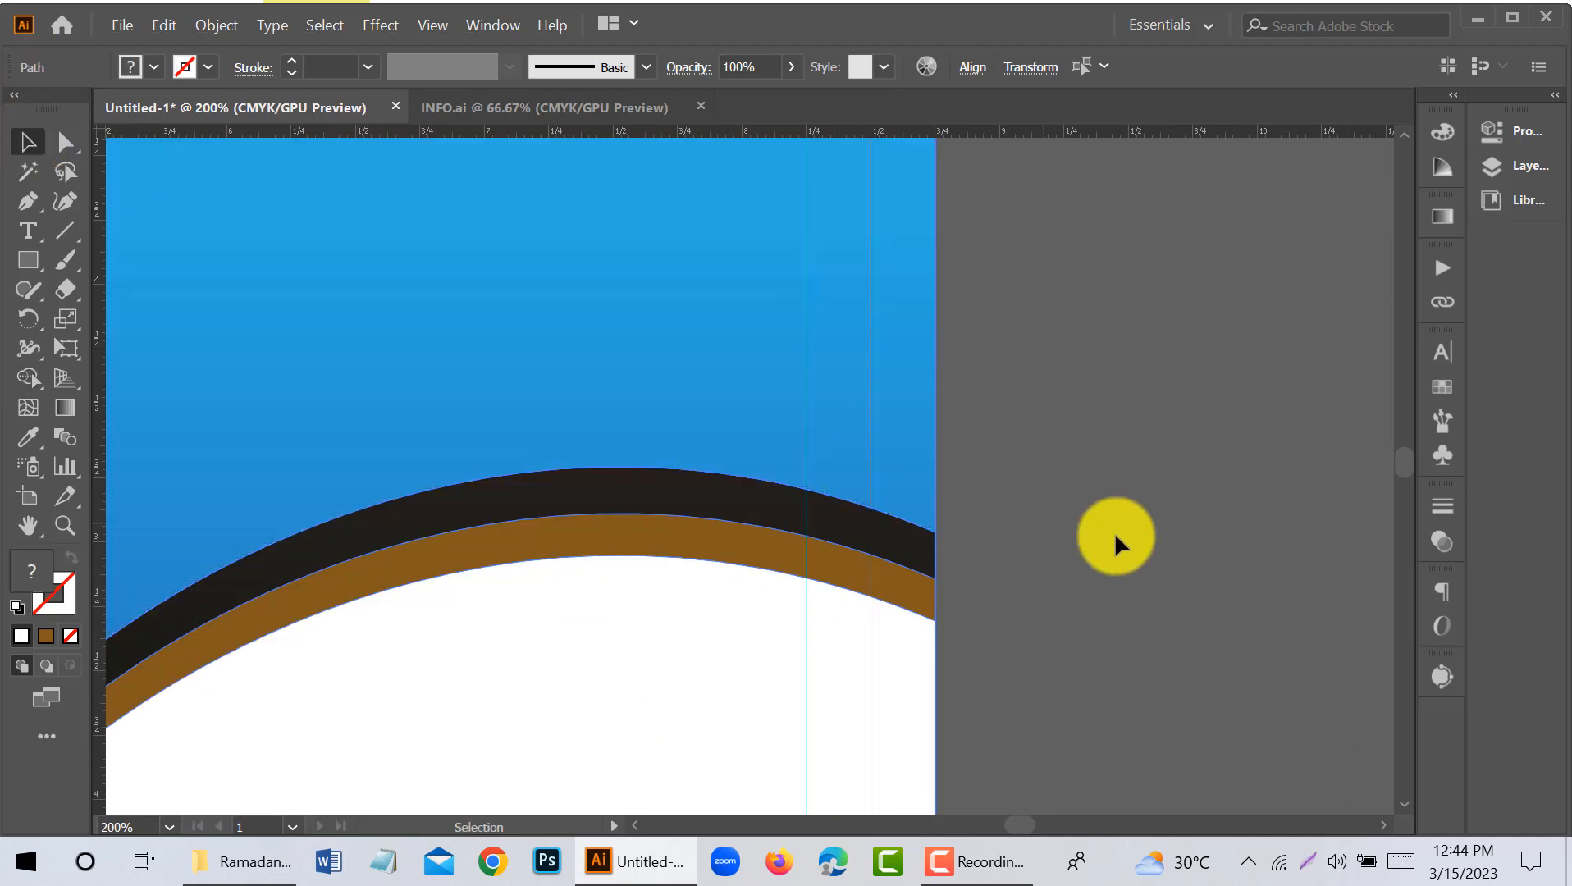
scroll(1099, 508, down, 3)
drag(1178, 553, 1000, 483)
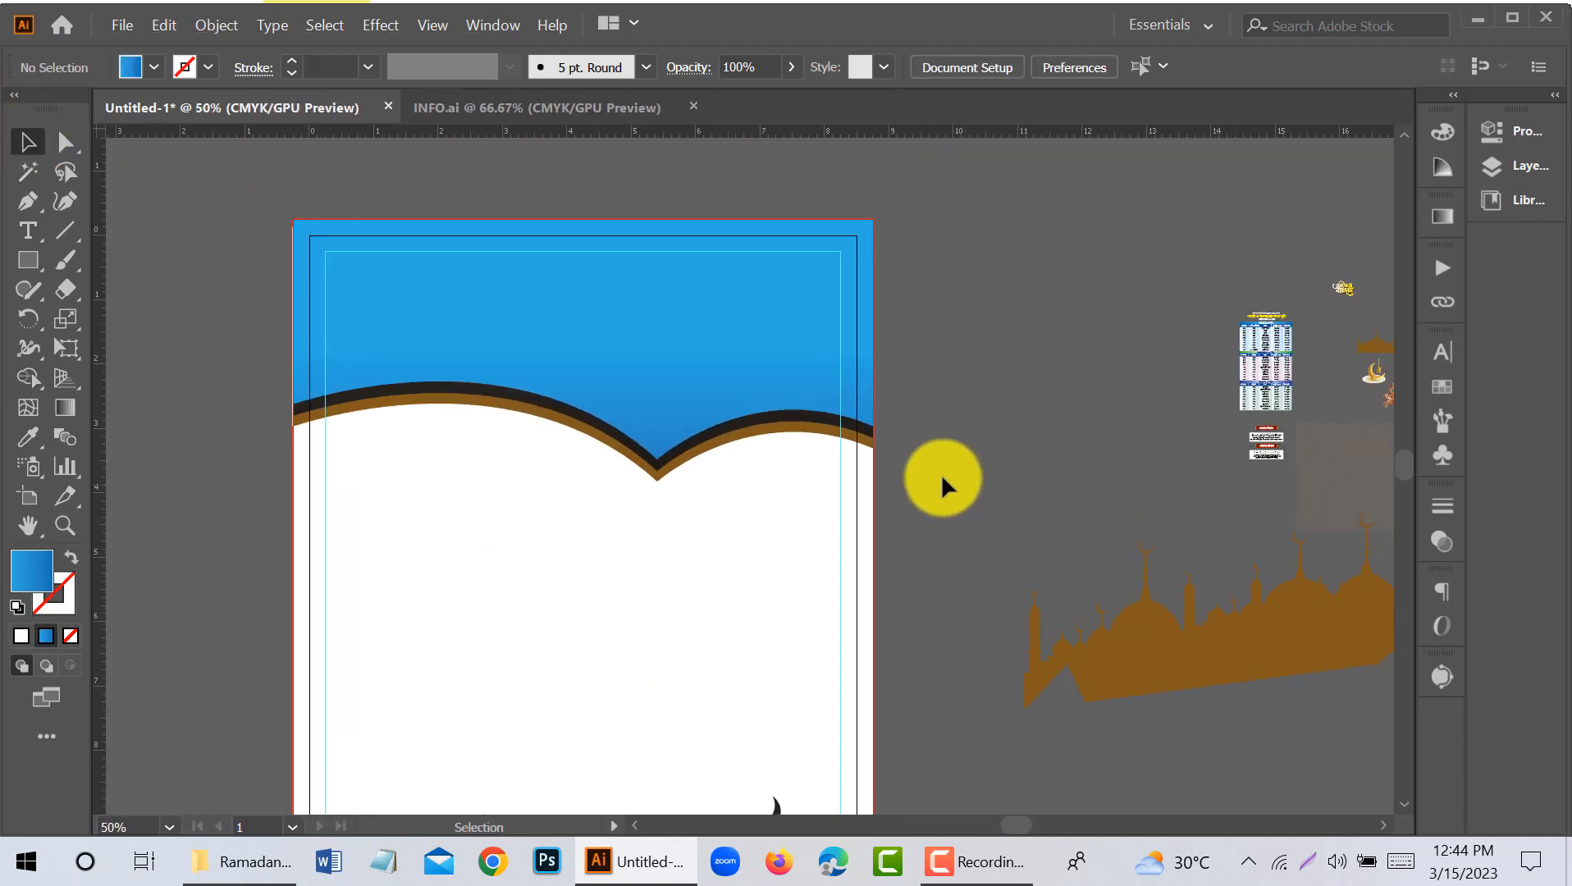
- Recolour the dark header band with the black sampled from the mosque dome at the page's foot
scroll(777, 358, down, 1)
click(777, 356)
scroll(789, 747, down, 1)
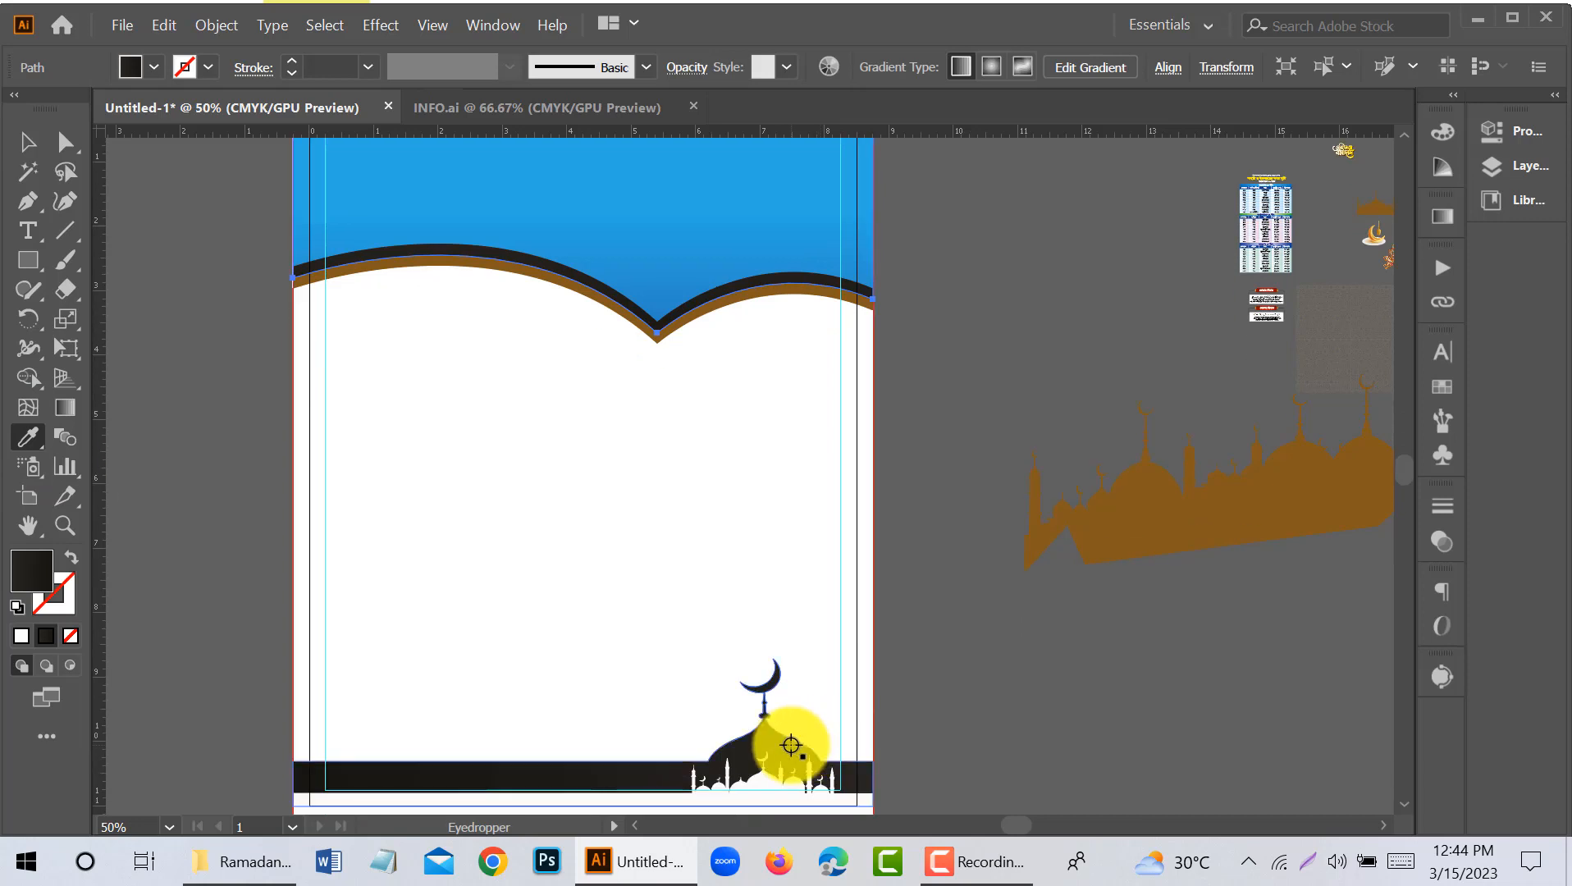
click(966, 582)
scroll(657, 273, up, 1)
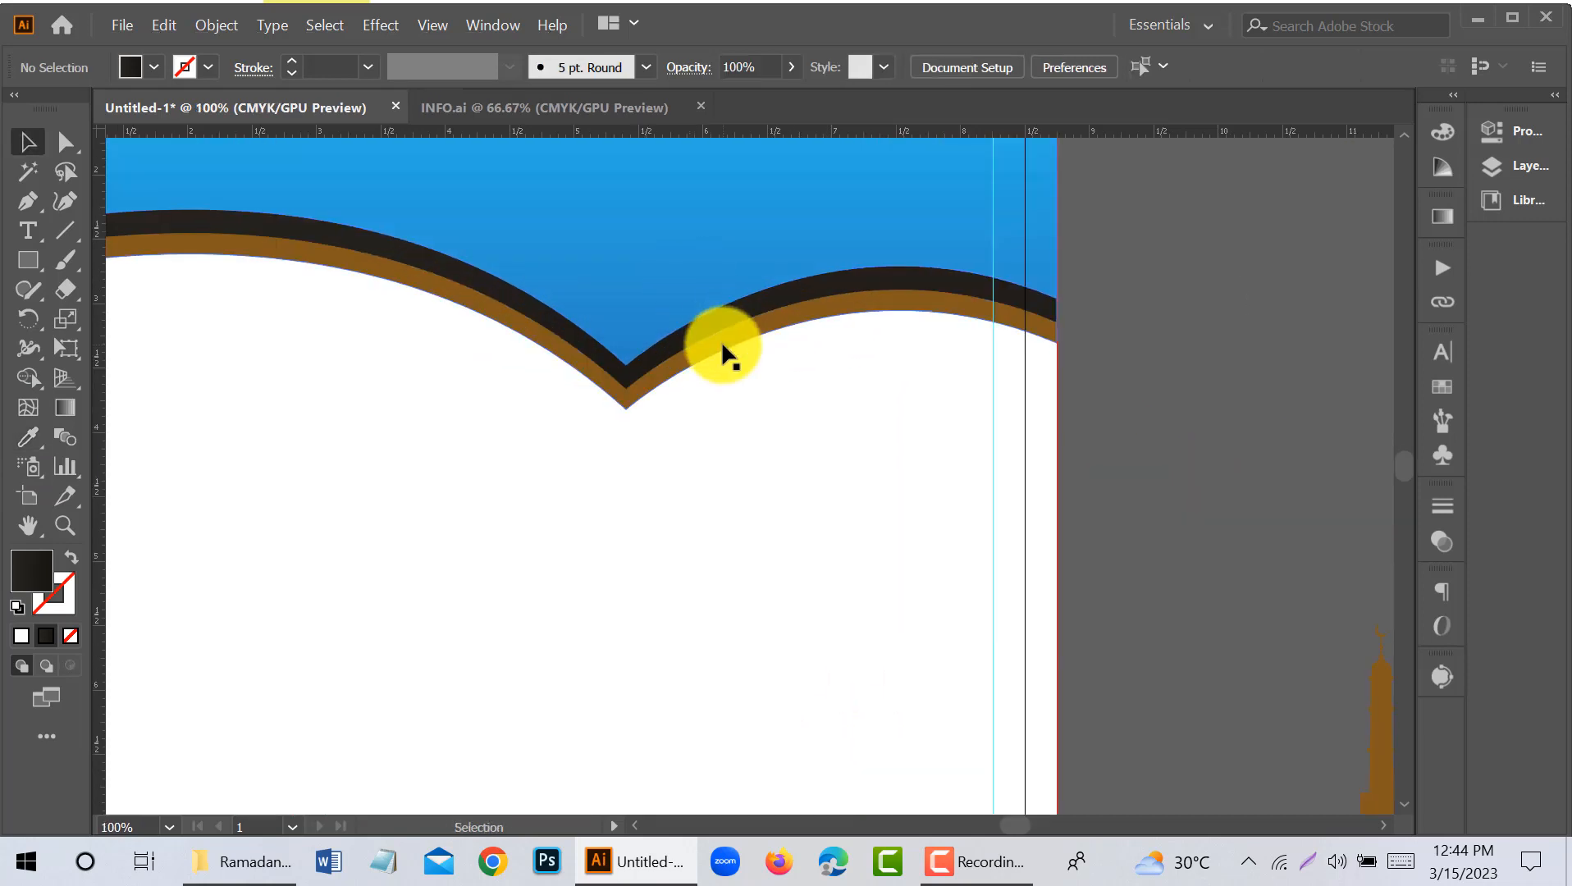
- Nudge the brown header layer down three steps to thicken its visible band, and deselect it
click(748, 382)
key(Down)
key(Down)
key(Down)
key(Down)
key(Down)
key(Down)
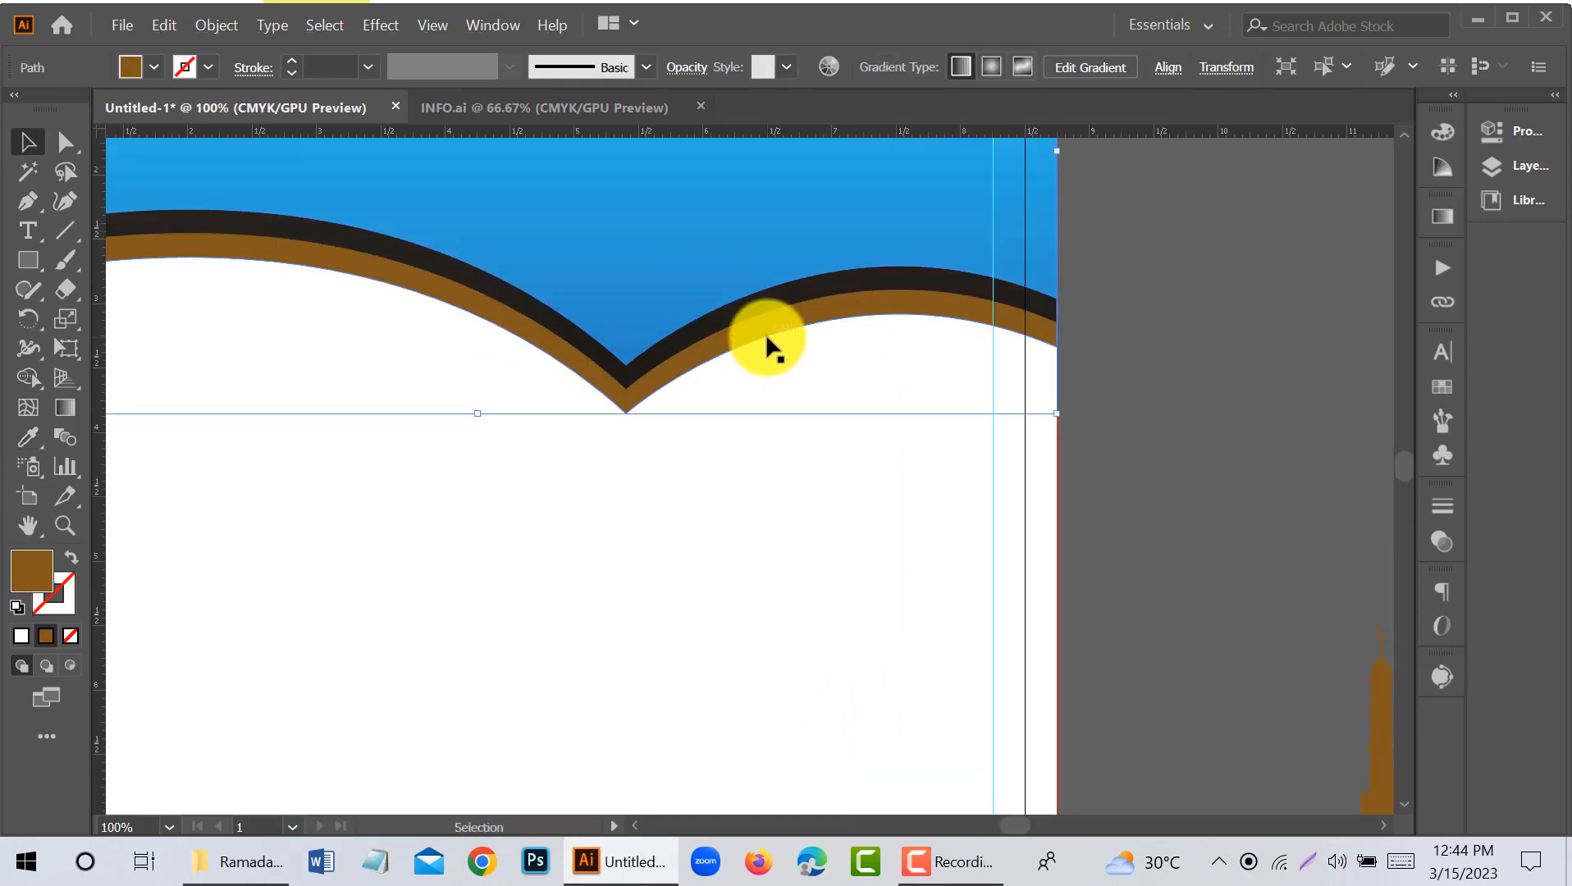
click(1102, 496)
- Move the mosque photo from the canvas to behind the blue header and enlarge it past the page width
scroll(1091, 504, down, 1)
scroll(1033, 492, right, 2)
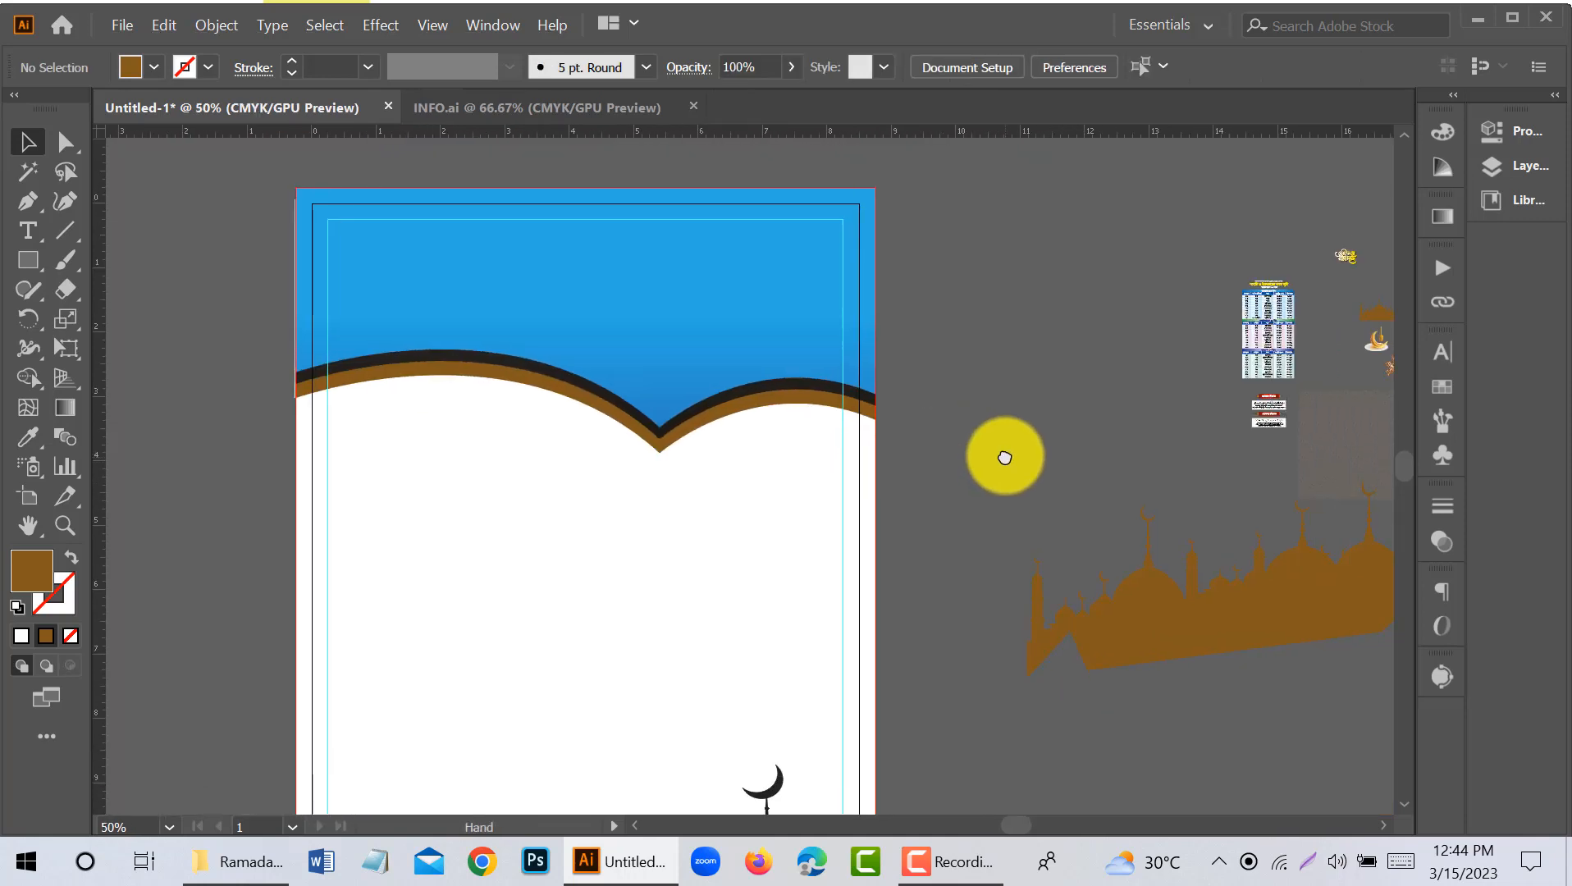
scroll(768, 491, down, 1)
scroll(766, 490, down, 1)
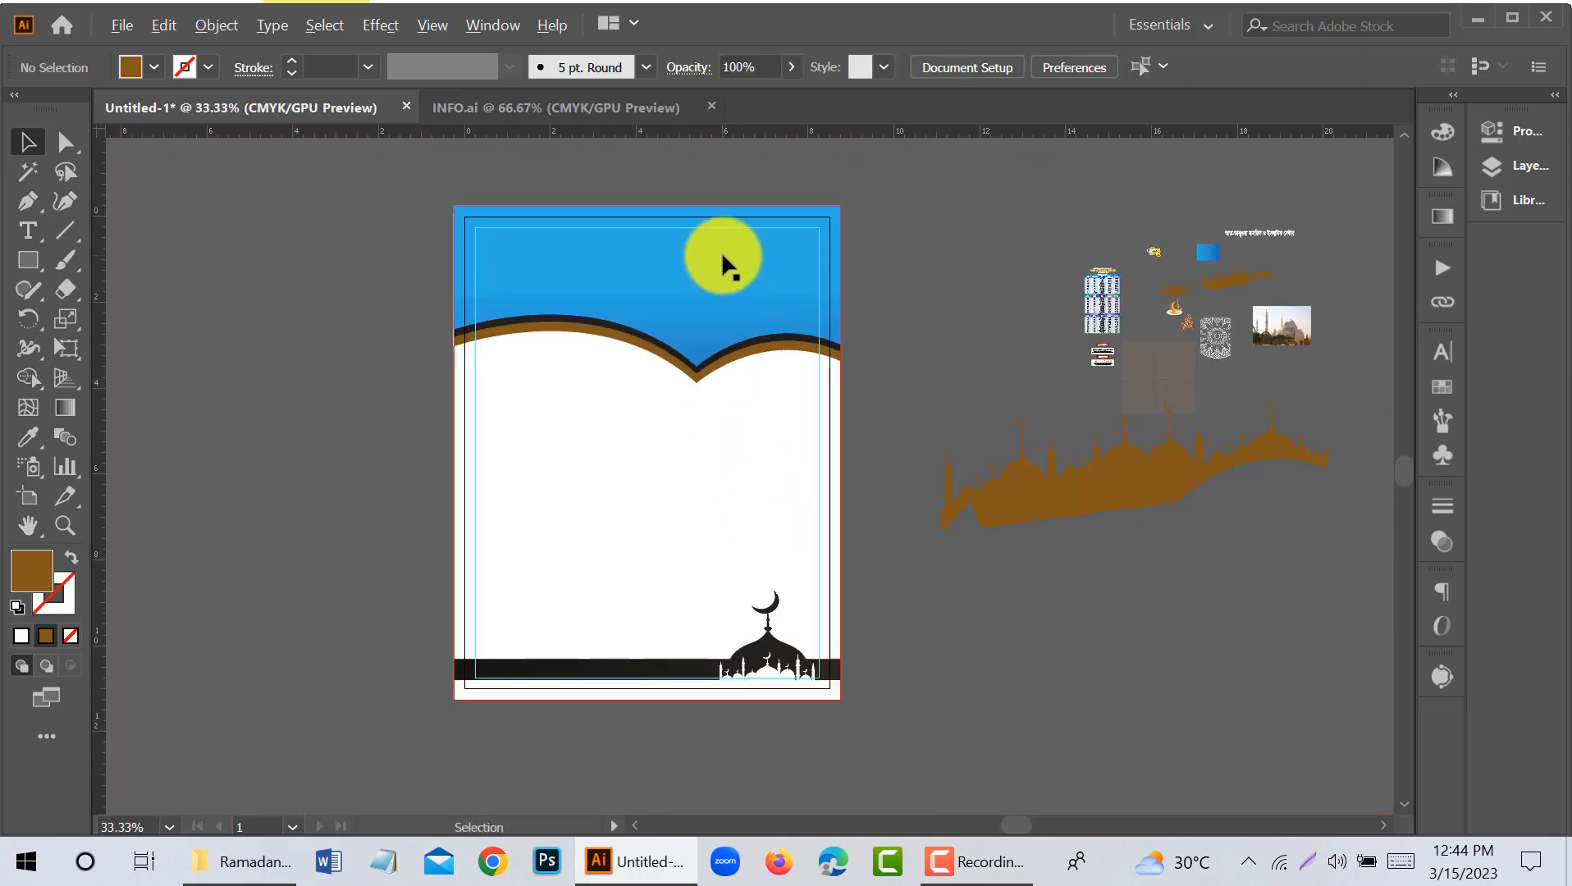
scroll(721, 250, up, 1)
click(117, 28)
click(951, 310)
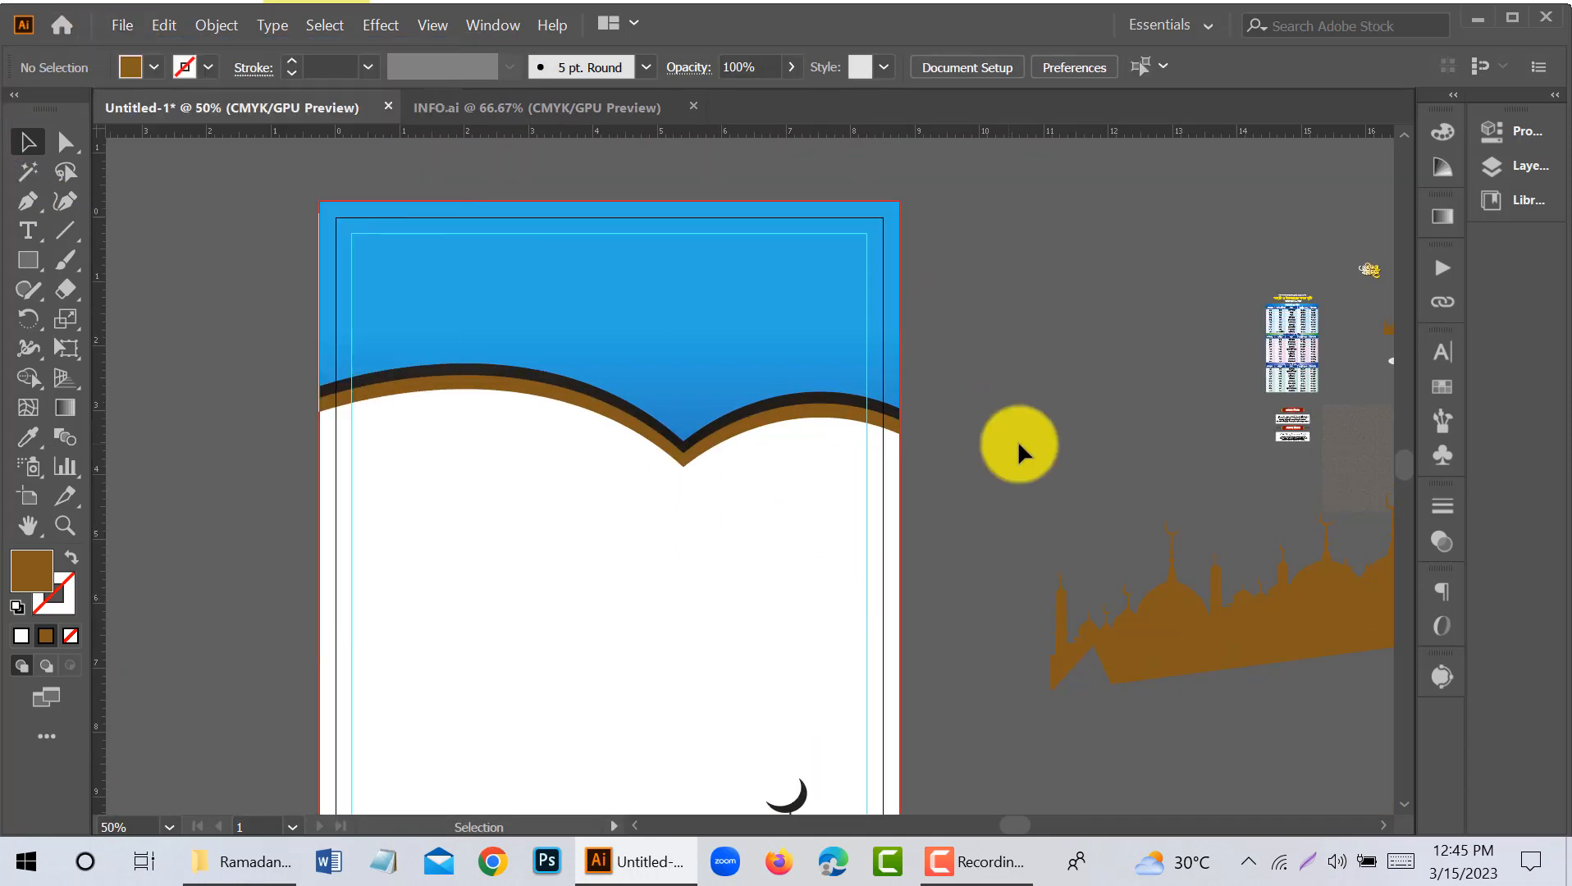
drag(1020, 446, 785, 427)
drag(394, 320, 364, 282)
drag(461, 290, 704, 369)
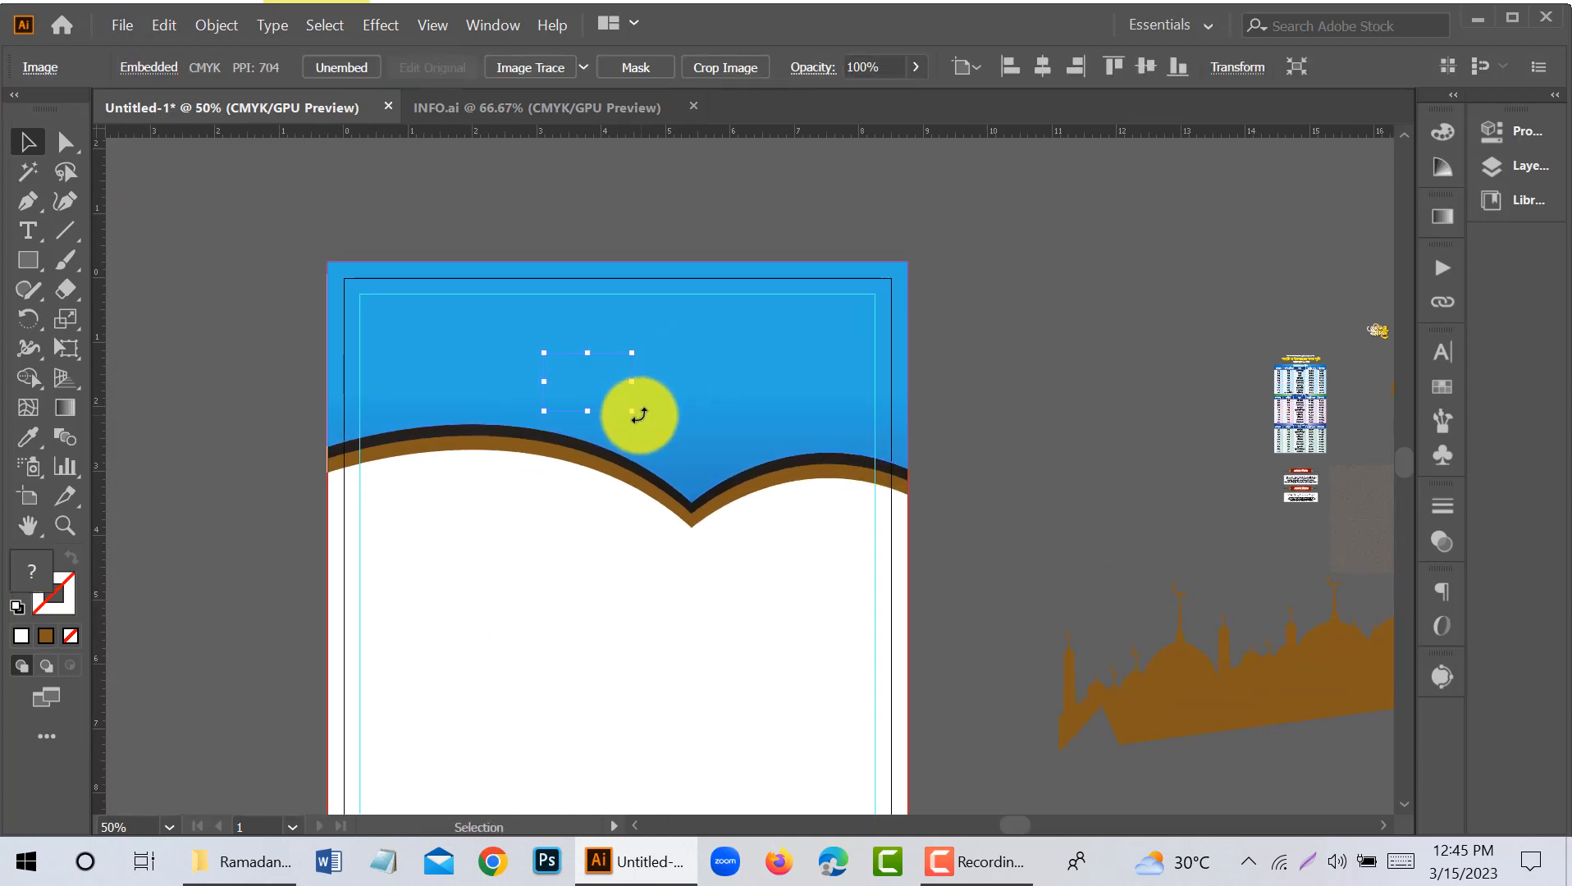
drag(634, 413, 958, 601)
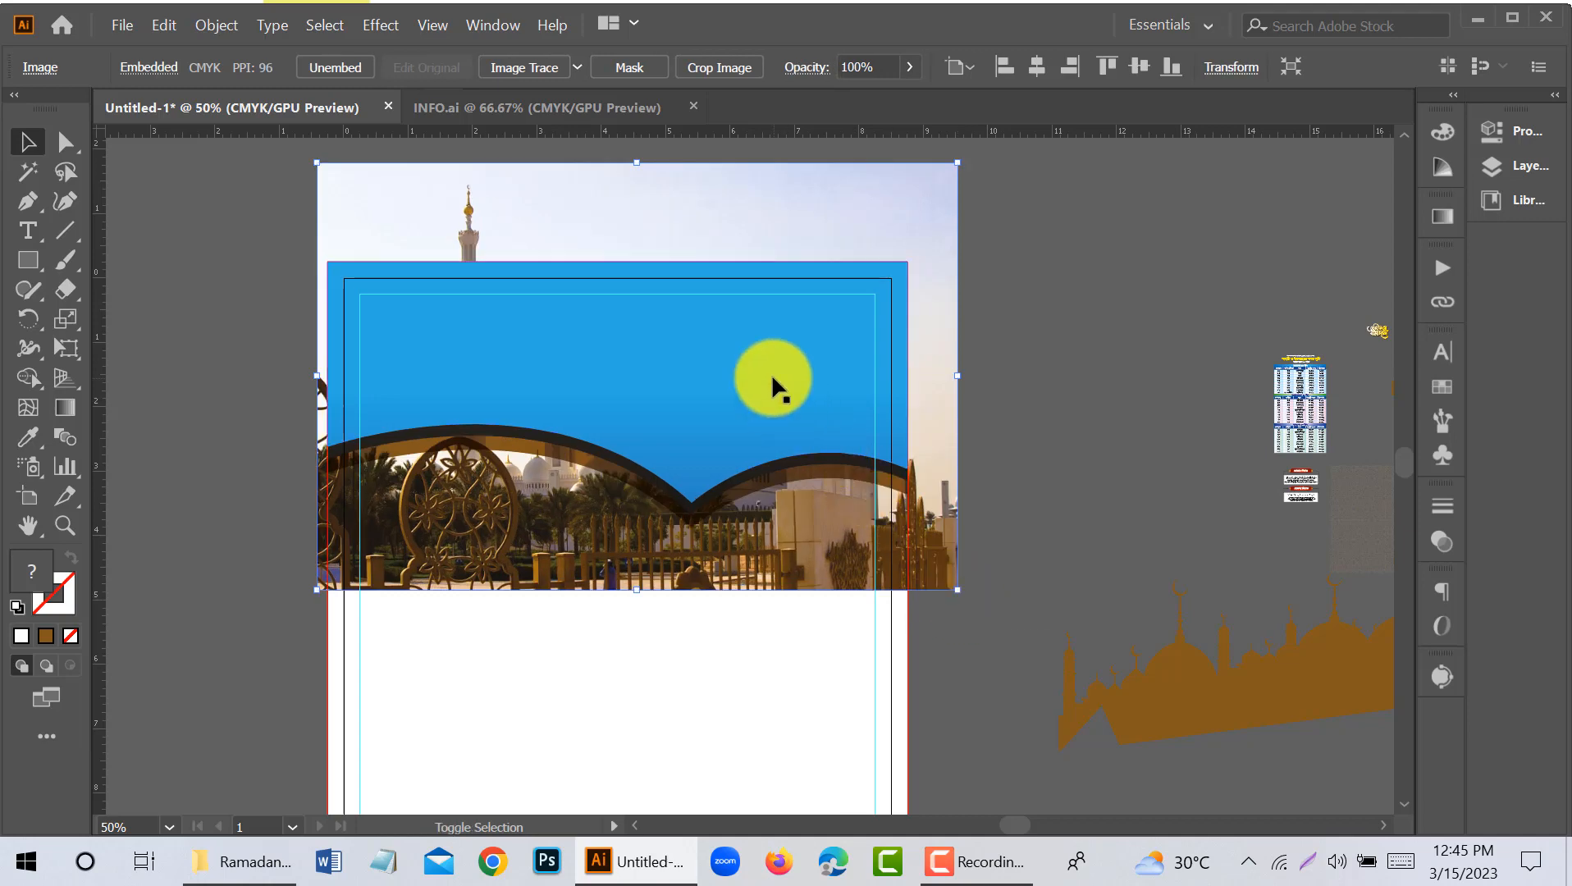
- Clip the mosque photo inside the blue header shape with a clipping mask, and deselect it
right_click(771, 376)
click(968, 567)
click(965, 482)
- Isolate the mosque photo inside the header's clip group and shift it toward the page's right side
scroll(736, 372, up, 2)
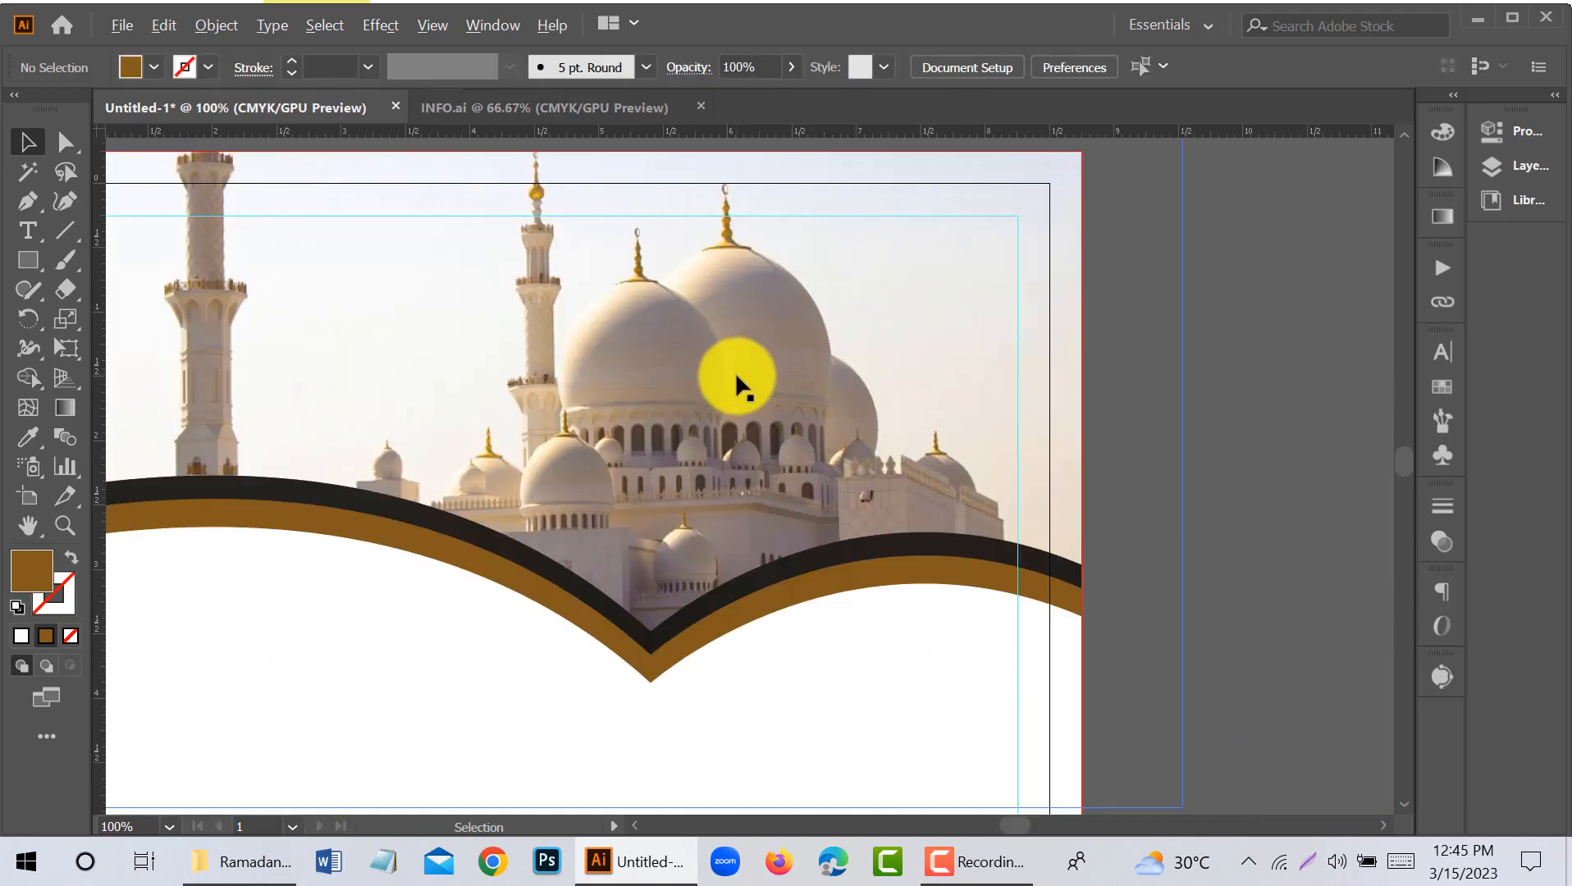
scroll(738, 377, down, 1)
double_click(739, 380)
key(shift+Up)
key(shift+Up)
key(shift+Up)
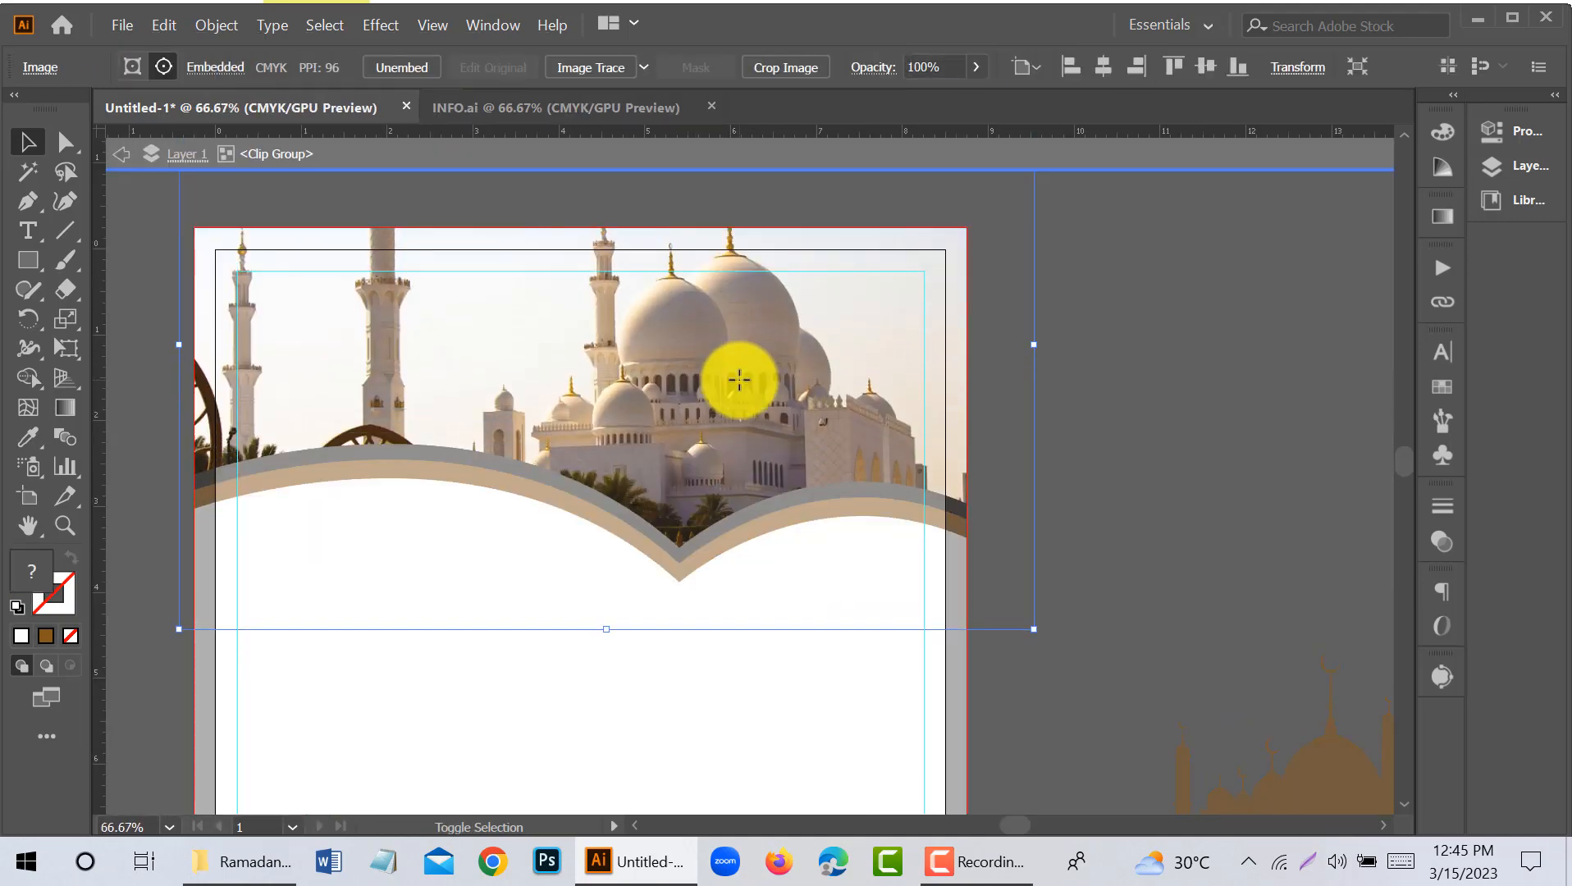
key(shift+Right)
key(shift+Right)
key(shift+Right)
key(shift+Right)
key(shift+Right)
key(shift+Down)
key(shift+Down)
key(shift+Down)
key(shift+Down)
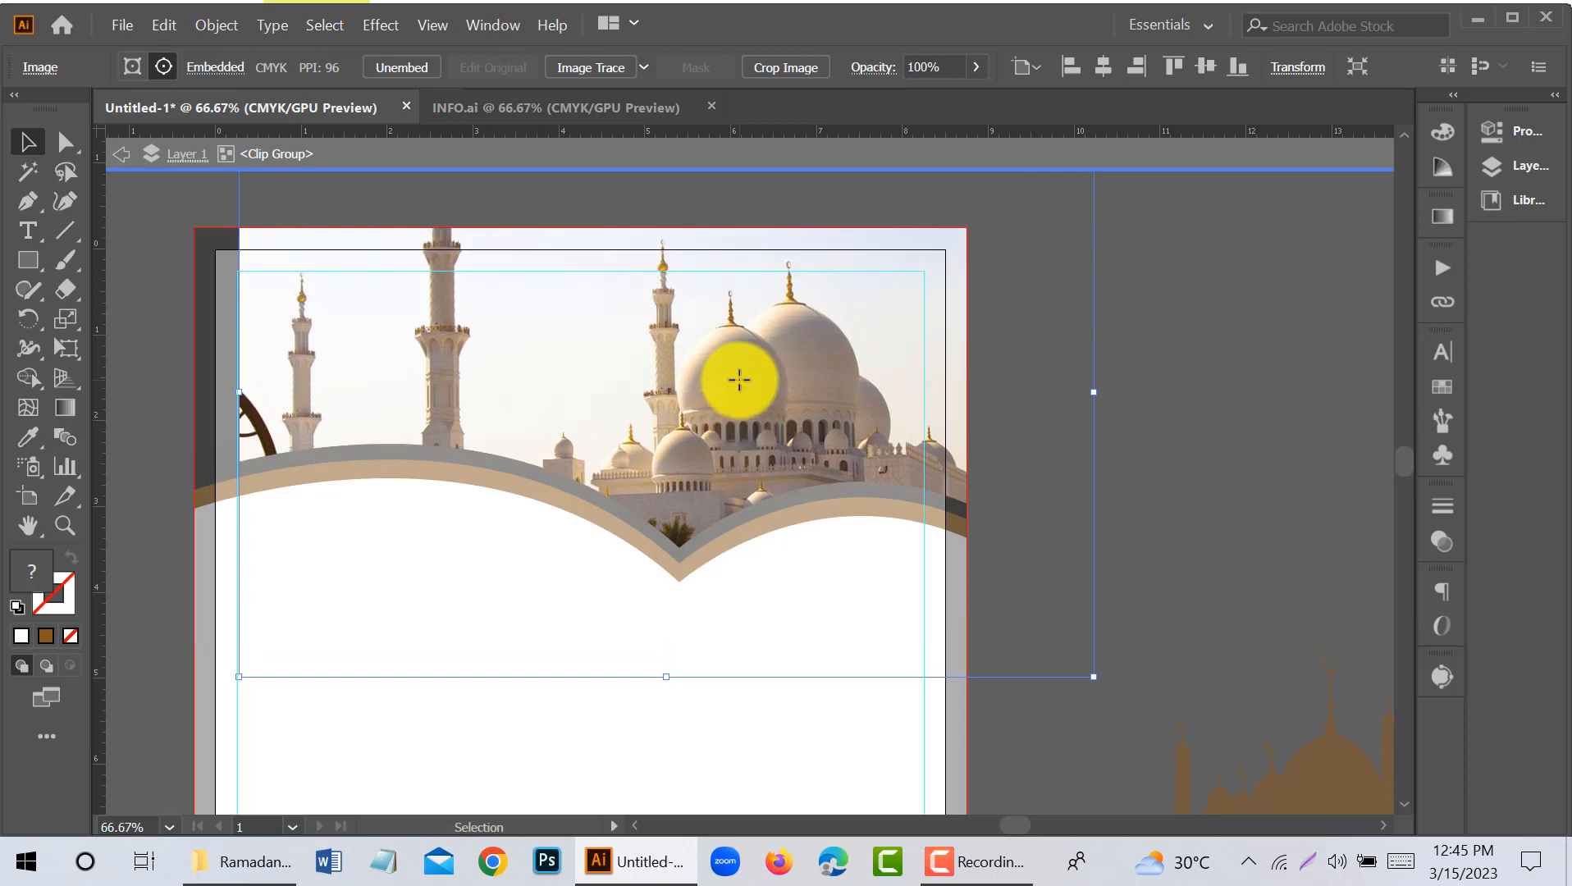
- Nudge the clipped mosque photo slightly down and further right, and leave isolation mode
key(Right)
key(Right)
key(Right)
key(Down)
key(Down)
key(Right)
key(Right)
key(Right)
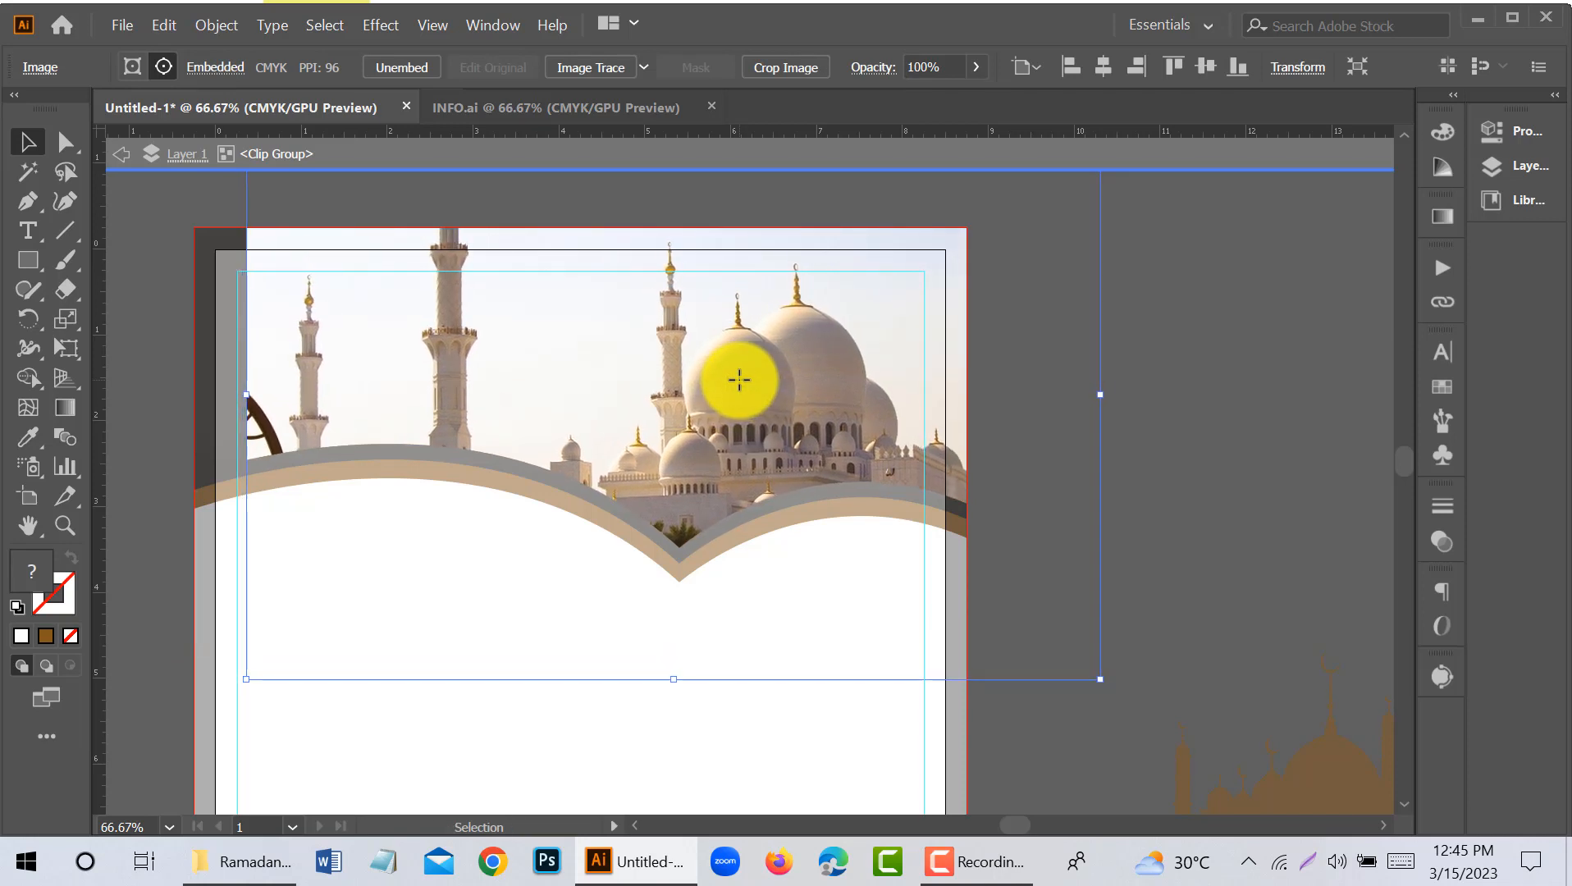
key(shift+Right)
key(shift+Right)
key(shift+Right)
key(shift+Right)
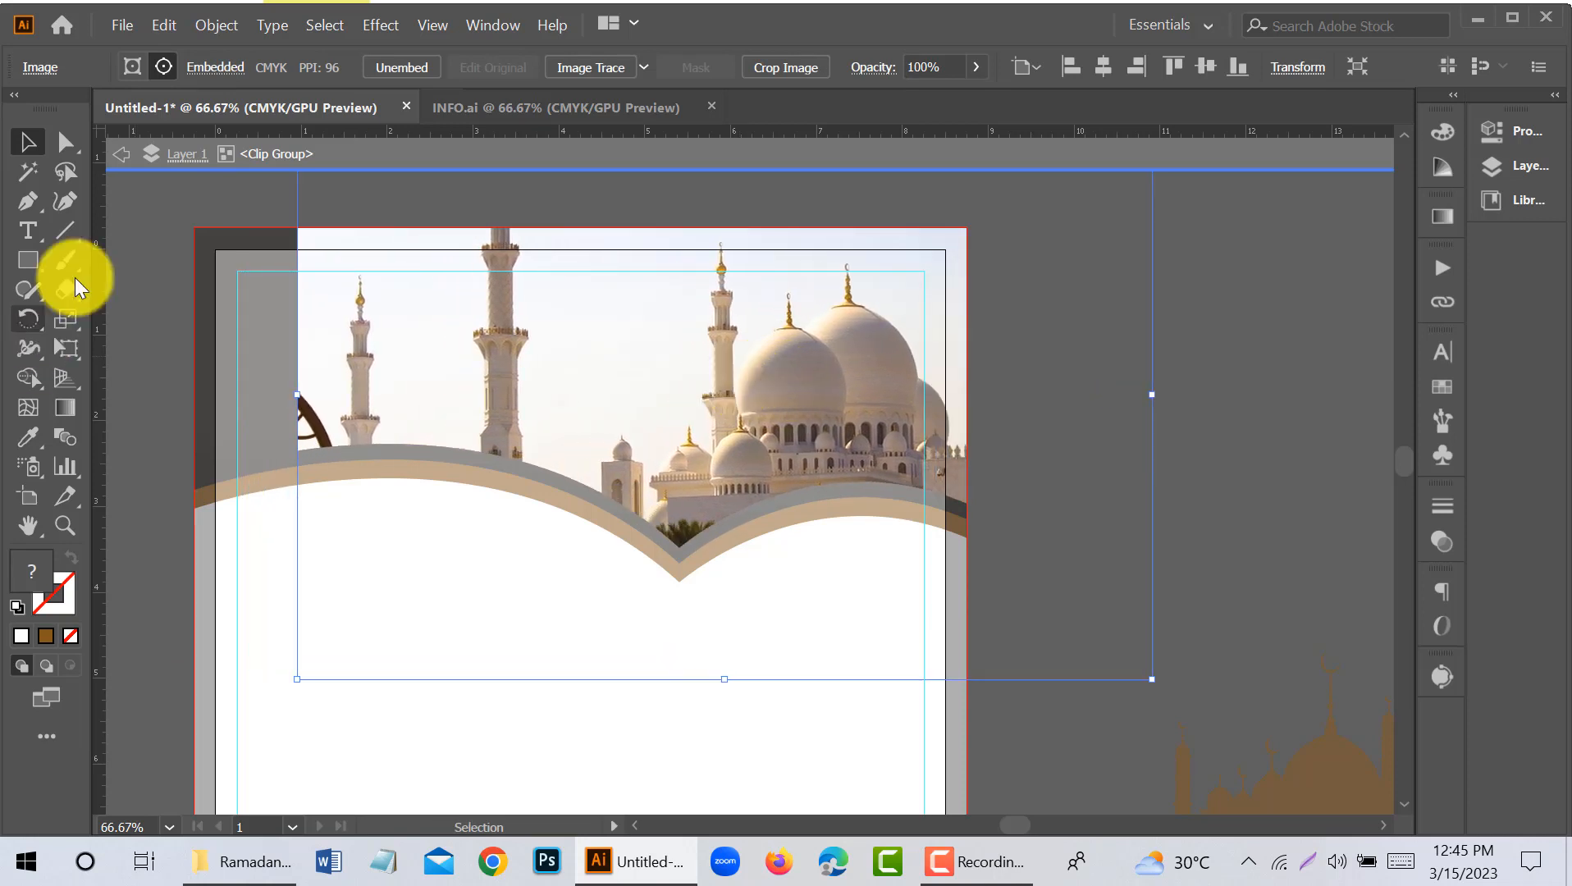
click(121, 156)
- Try to release the mosque photo's clipping mask, and undo the release
click(480, 443)
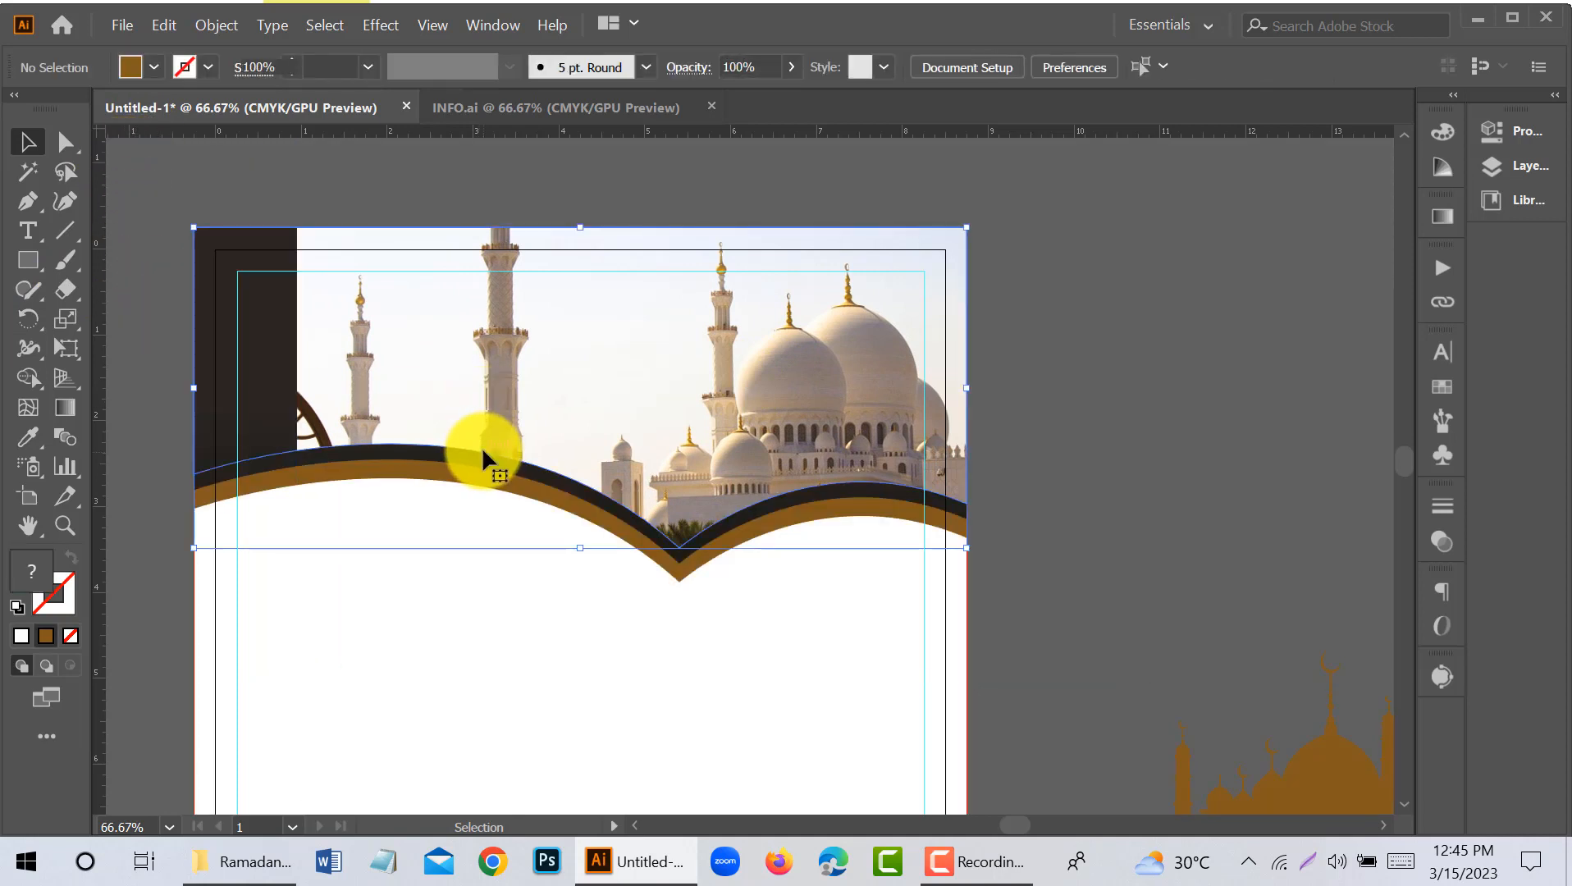
right_click(491, 398)
click(599, 585)
click(1173, 536)
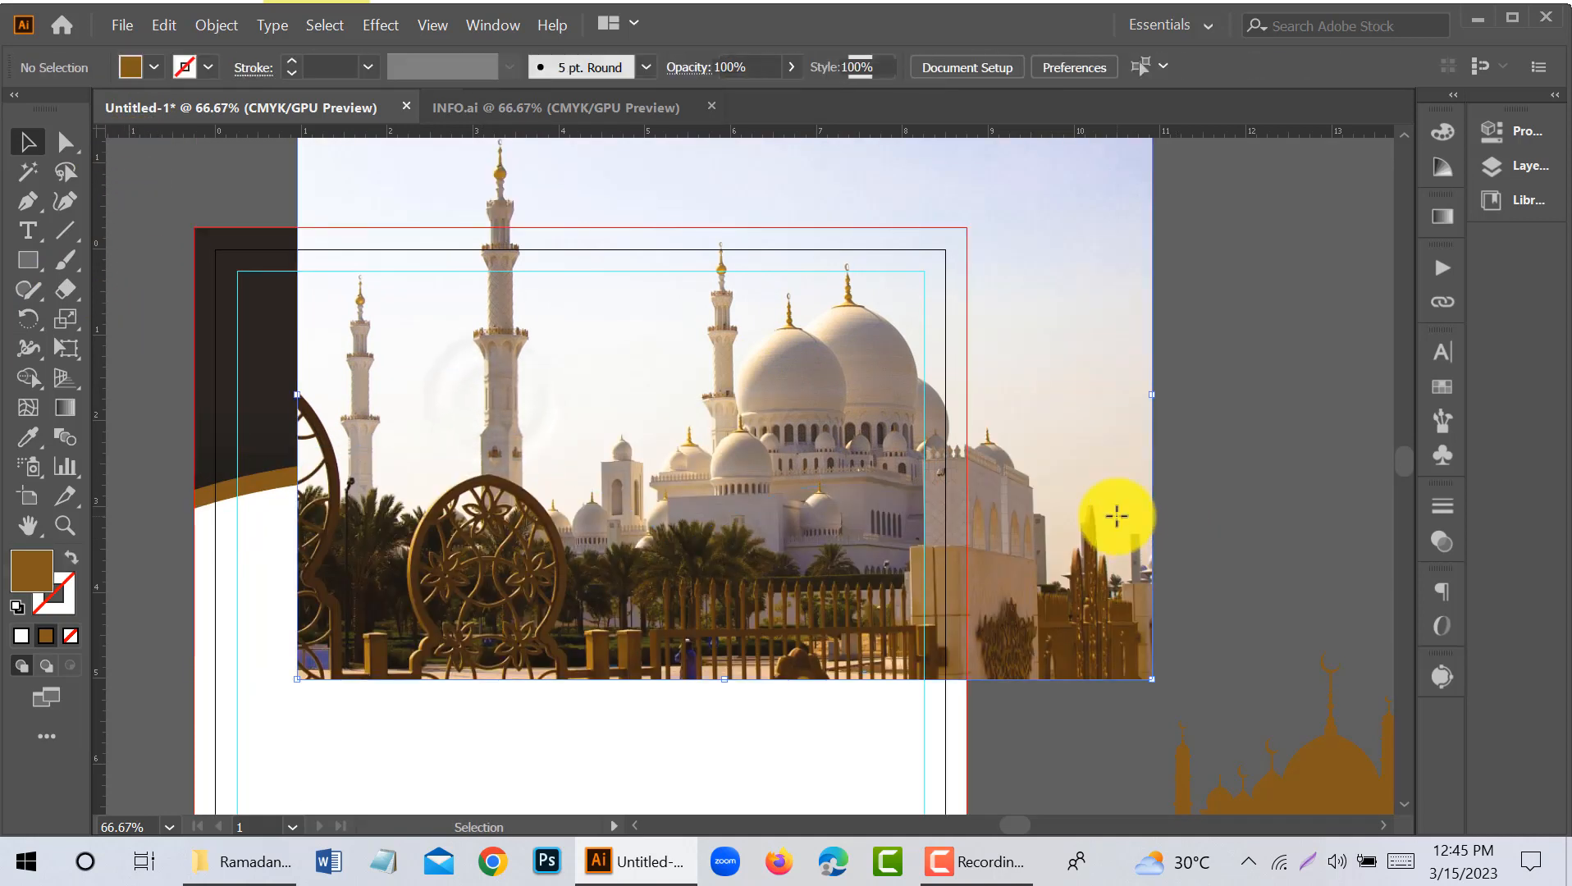
key(ctrl+z)
- Fill the unfilled header shape over the mosque photo with the blue gradient sampled from the canvas rectangle, and deselect it
click(287, 448)
key(ctrl+minus)
click(28, 437)
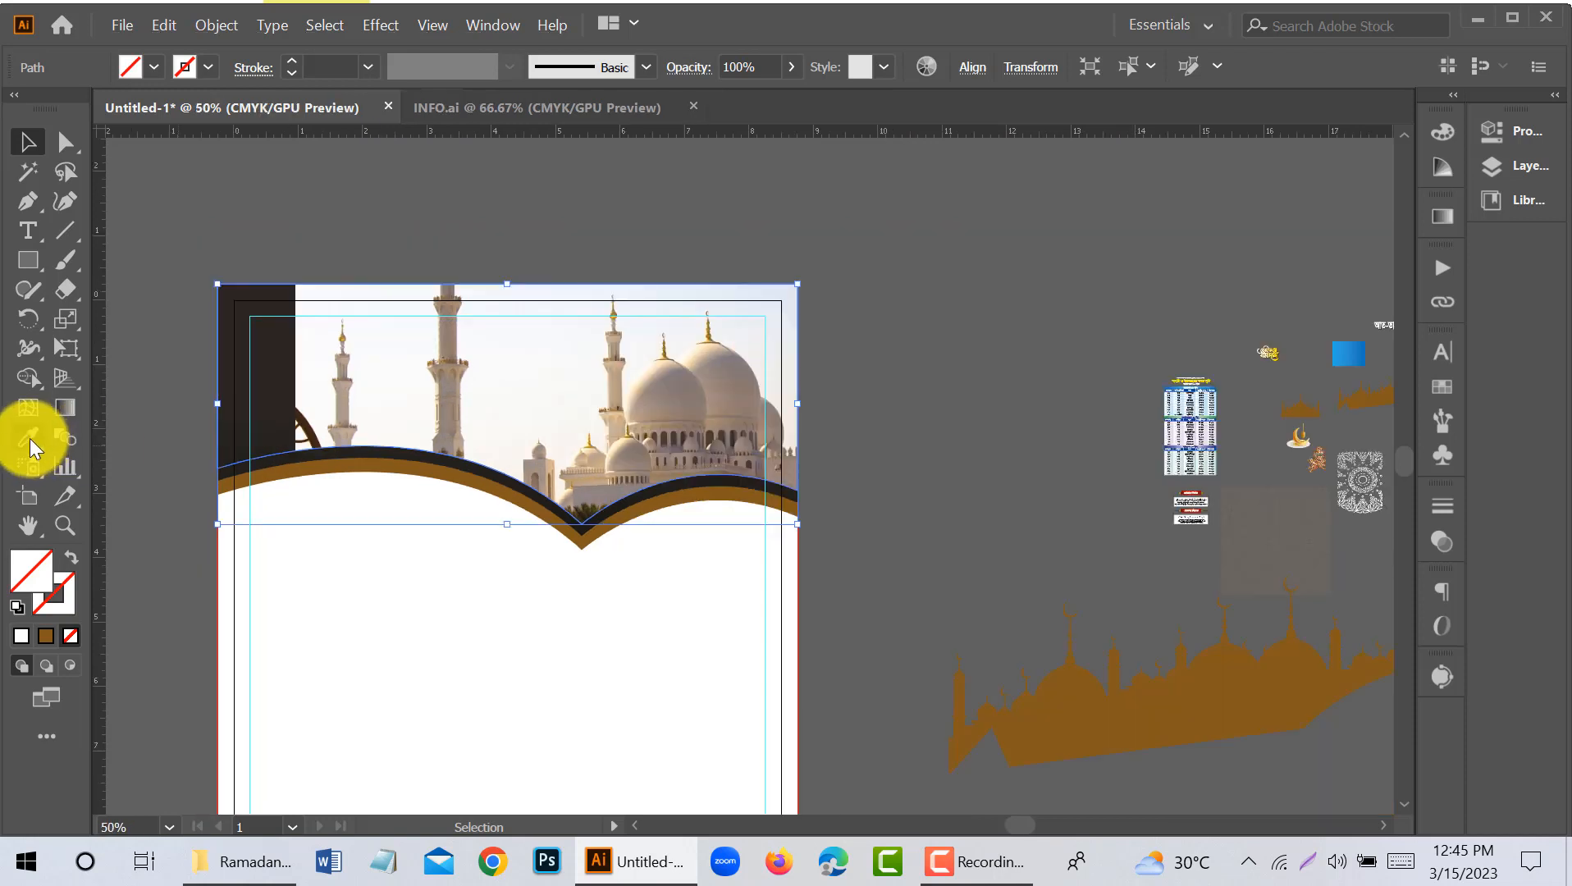
click(1357, 353)
click(28, 141)
click(274, 197)
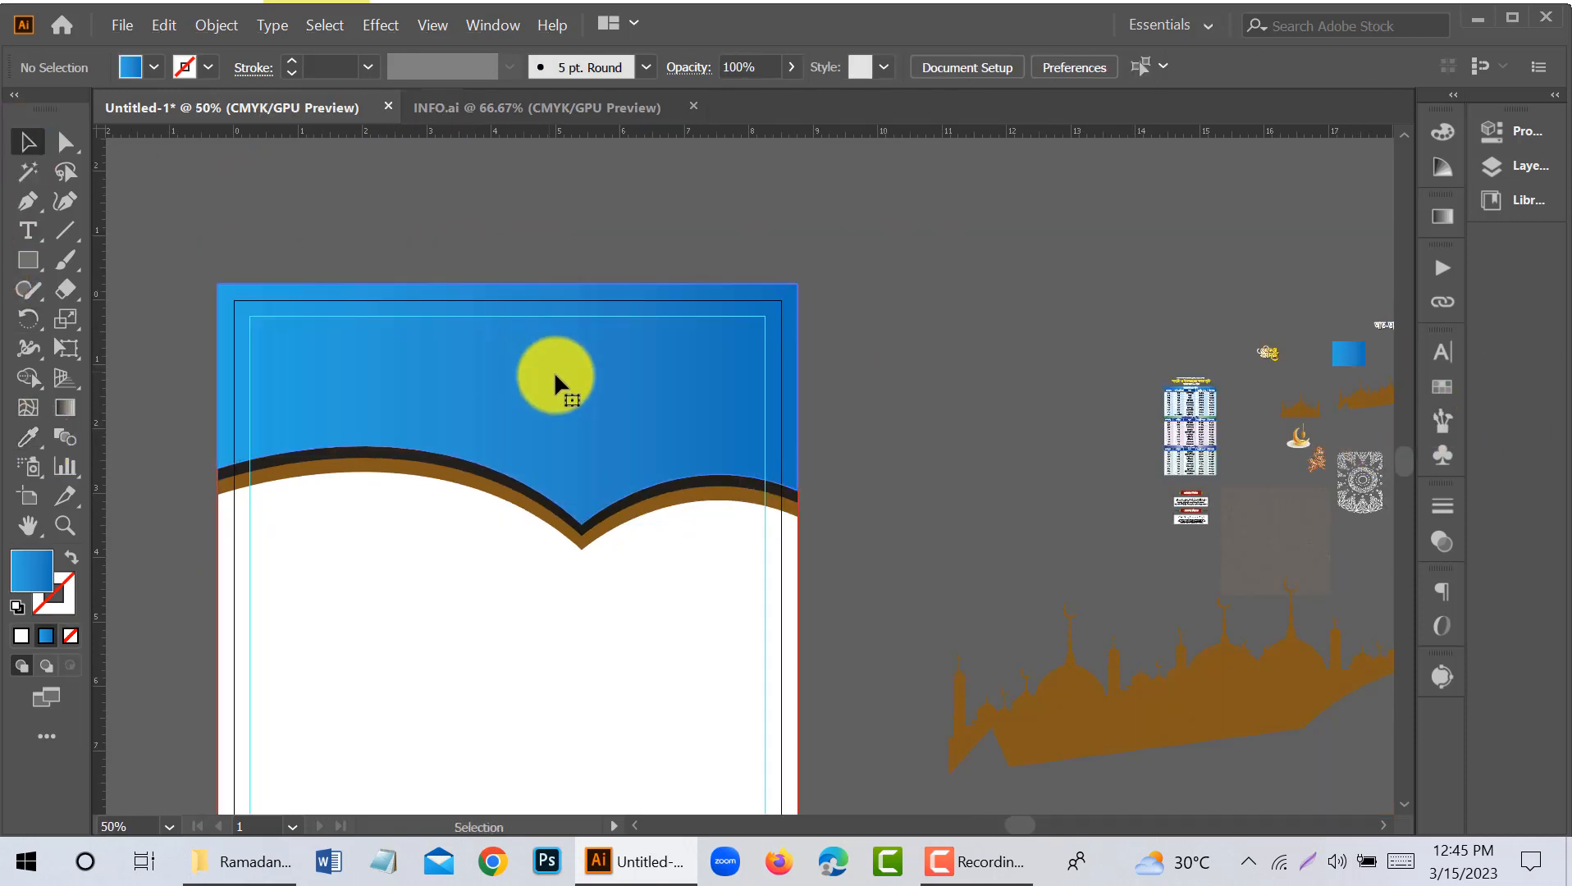
- Change the start colour of the header's gradient to light blue #80cbf9
click(562, 379)
click(1442, 215)
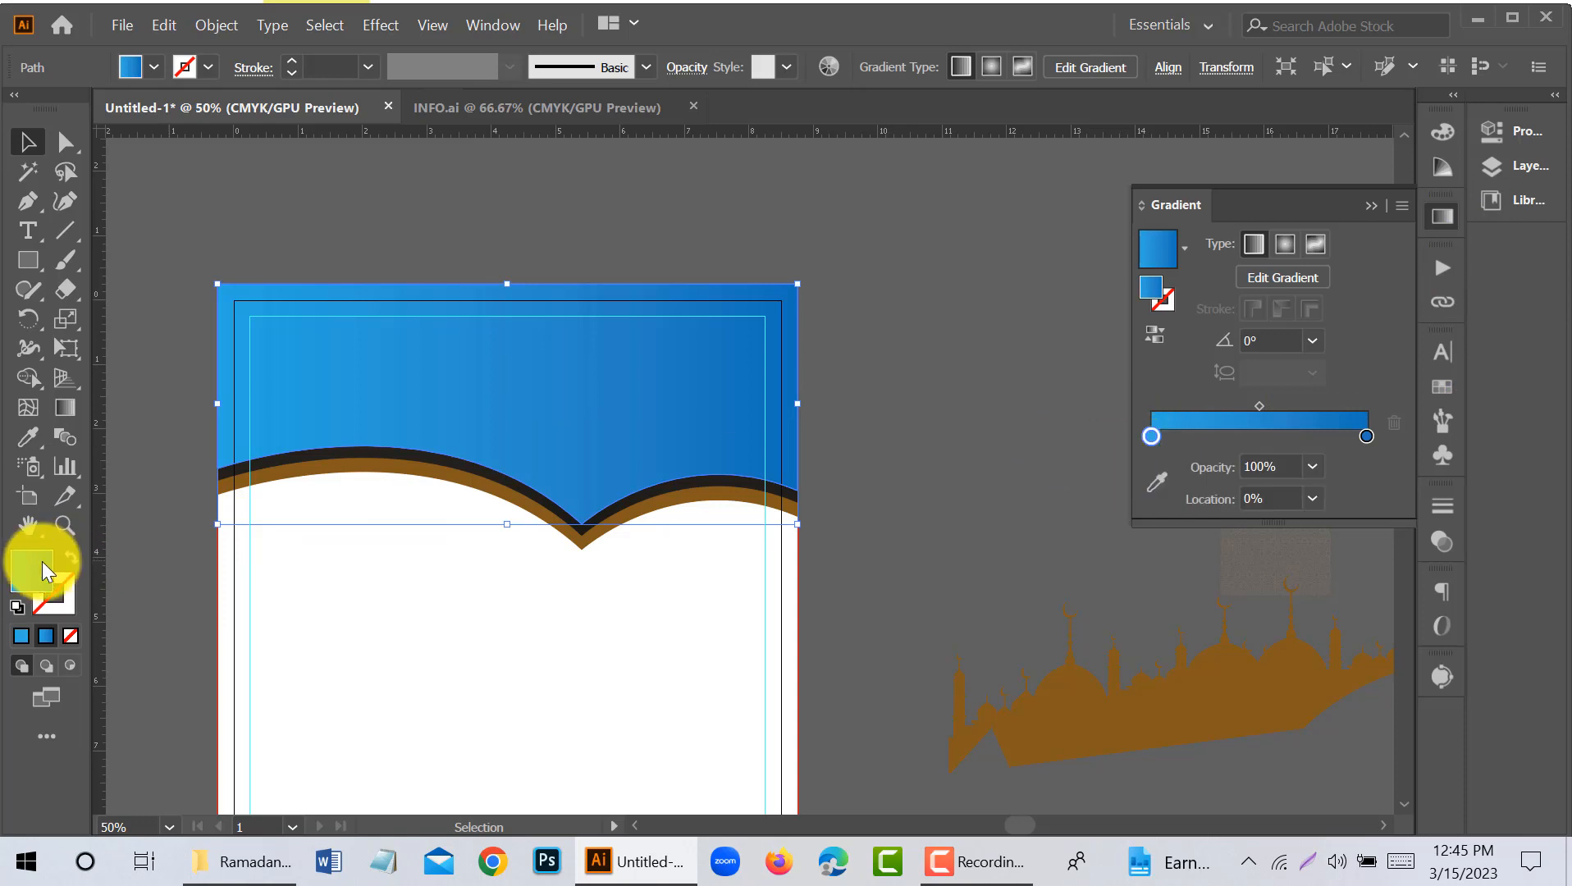
double_click(45, 570)
click(813, 392)
click(817, 403)
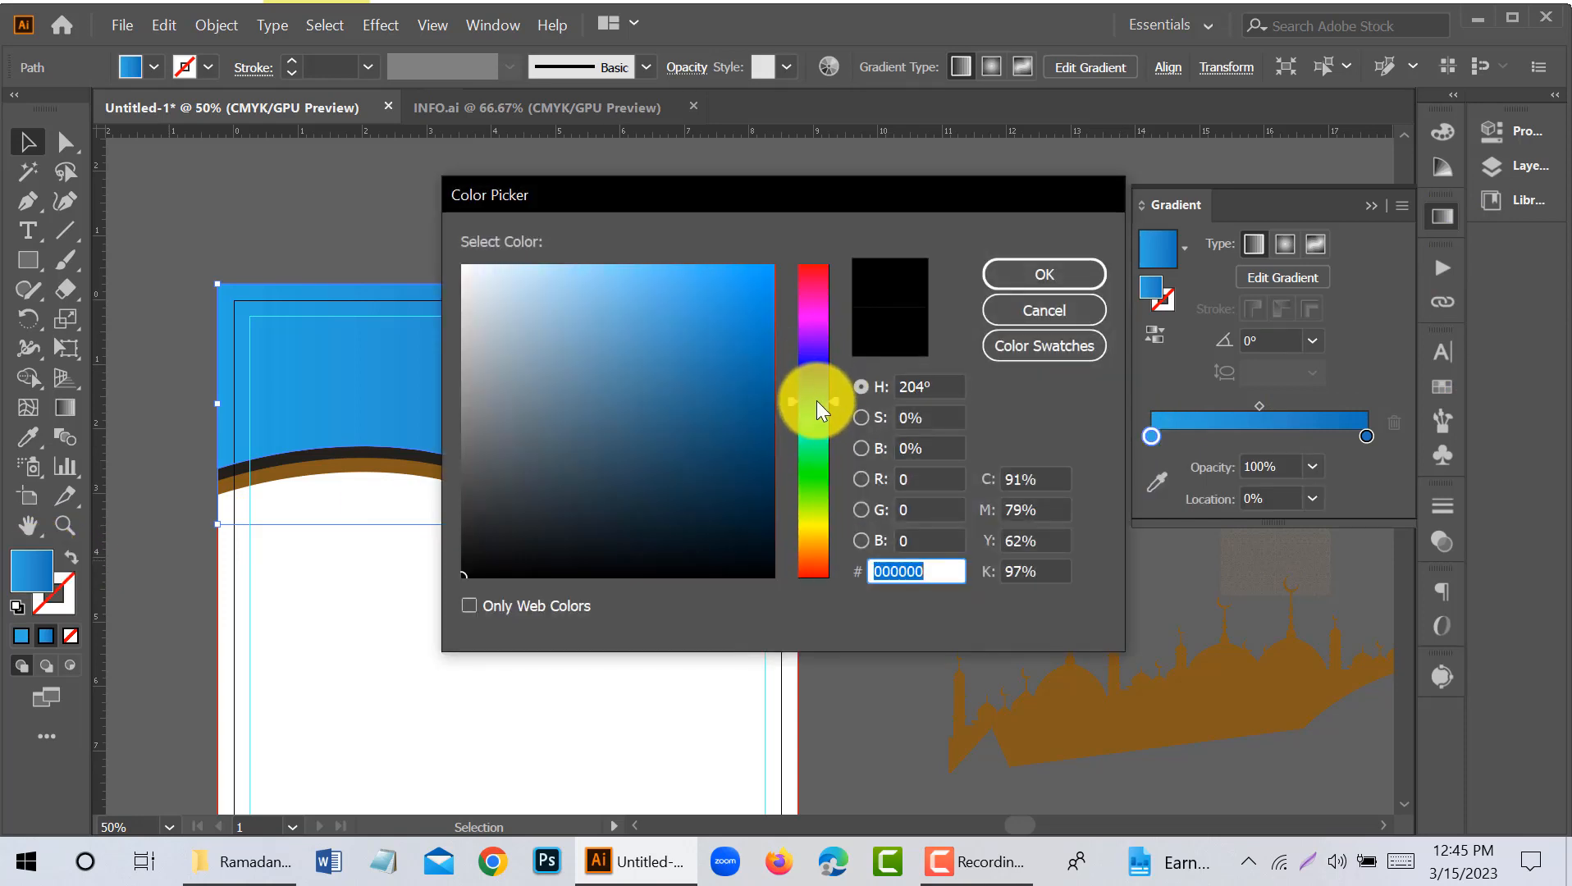
drag(574, 262, 614, 270)
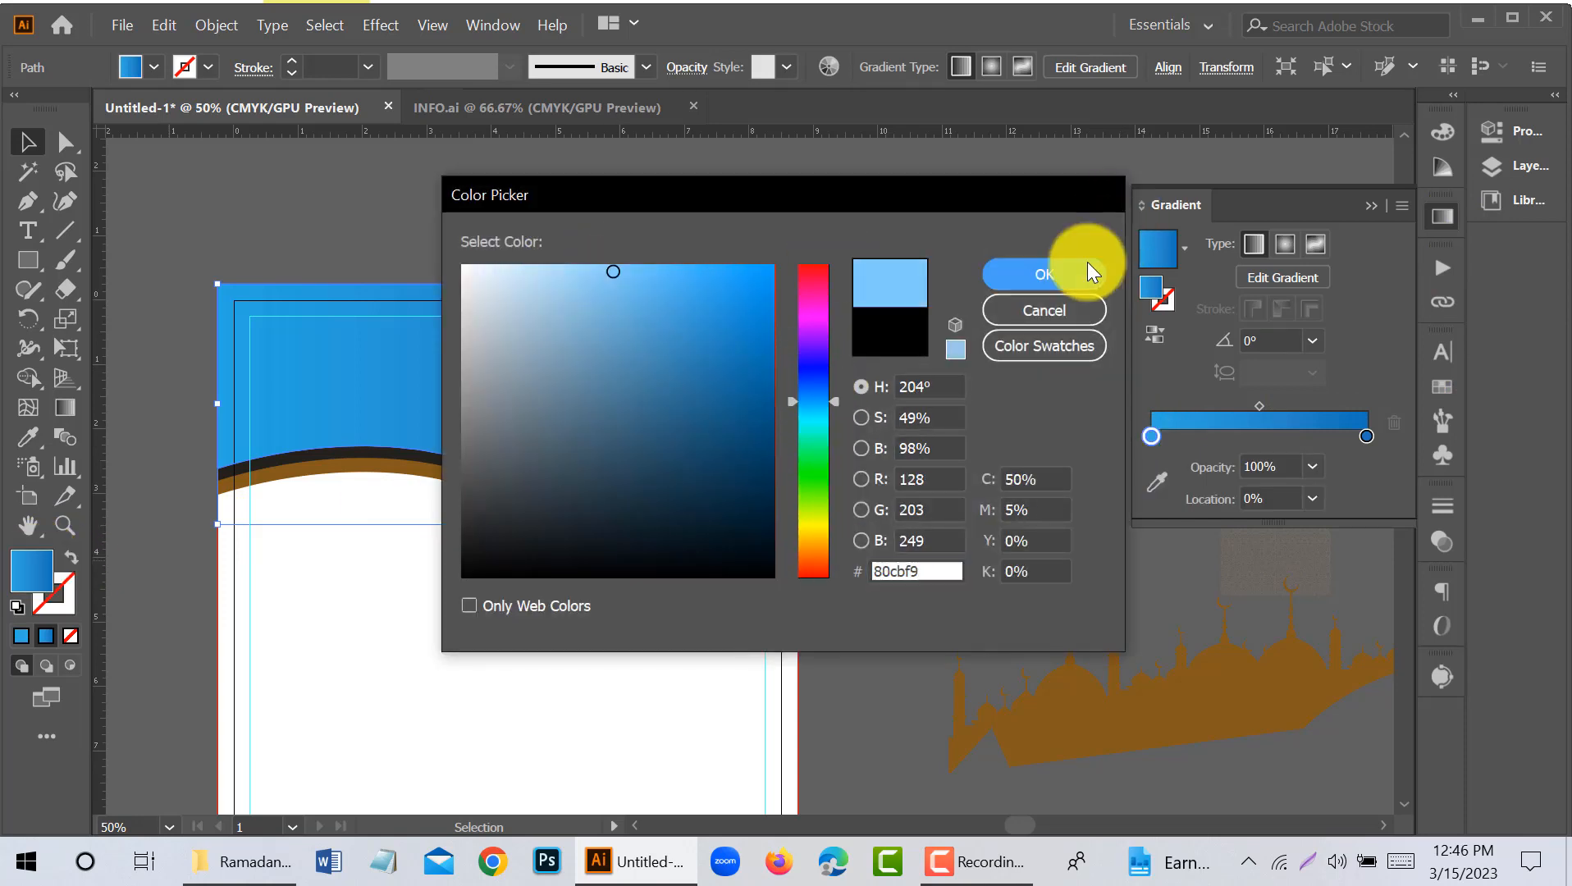
click(1087, 273)
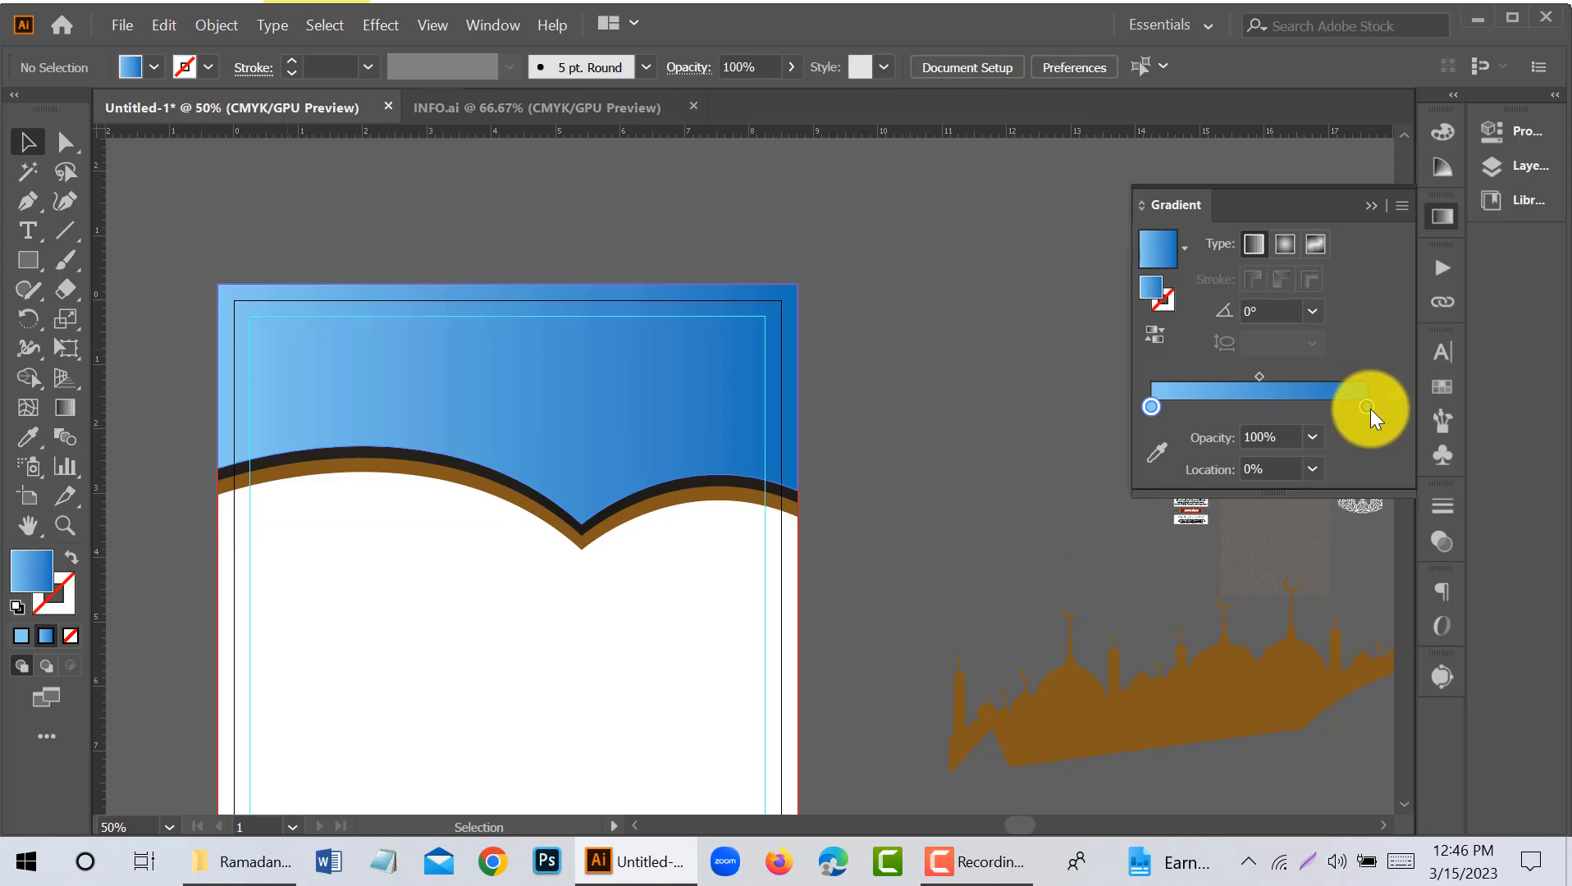
drag(1221, 406, 1248, 408)
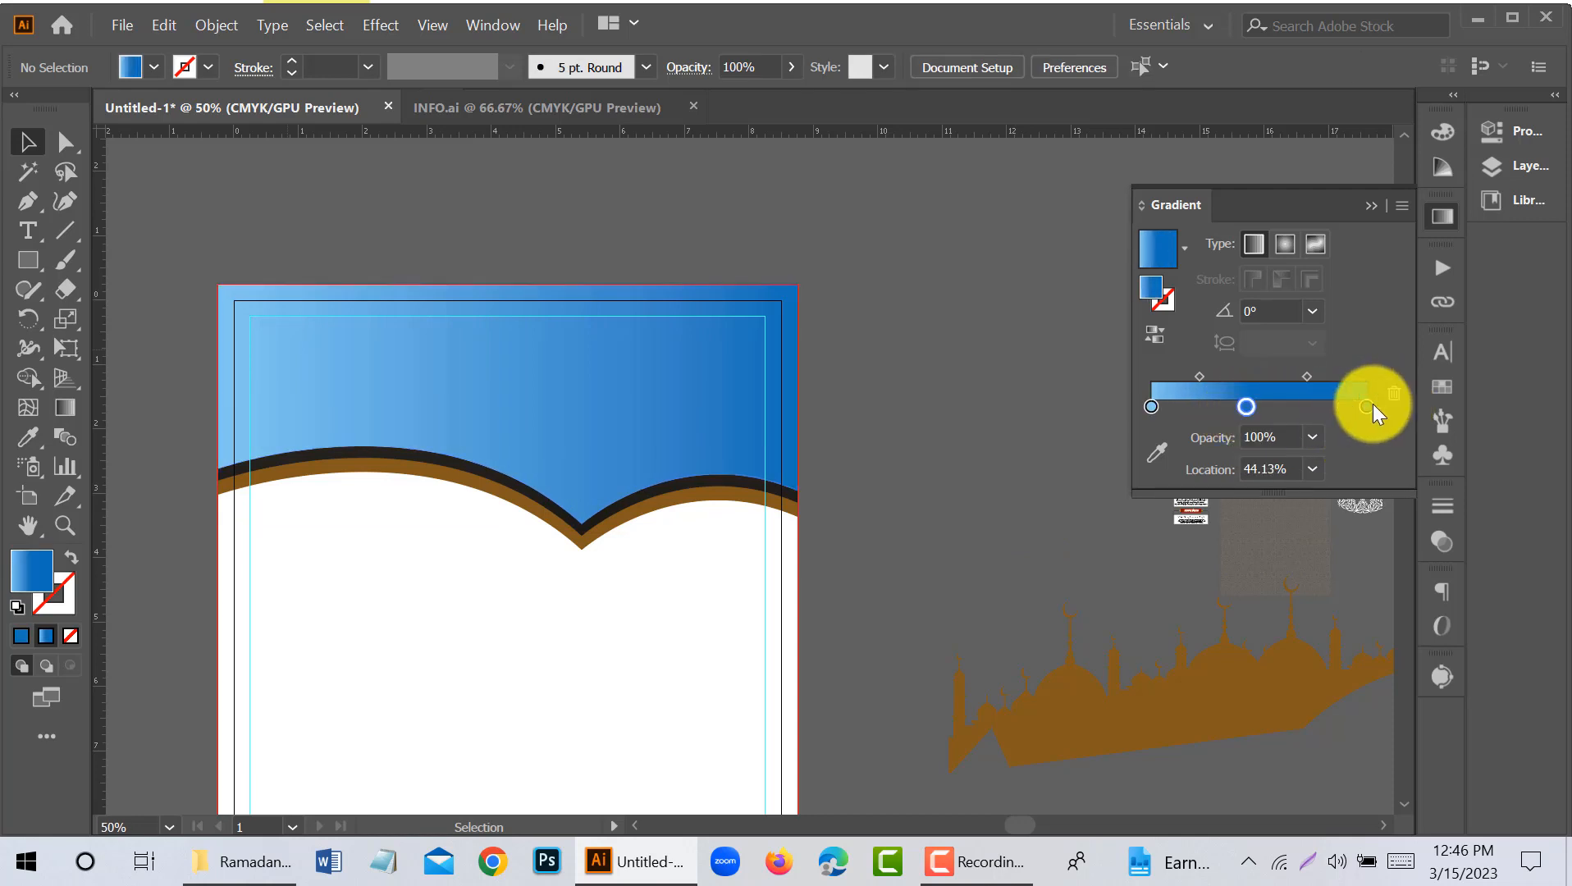
click(1366, 406)
click(1238, 435)
text(10)
key(Return)
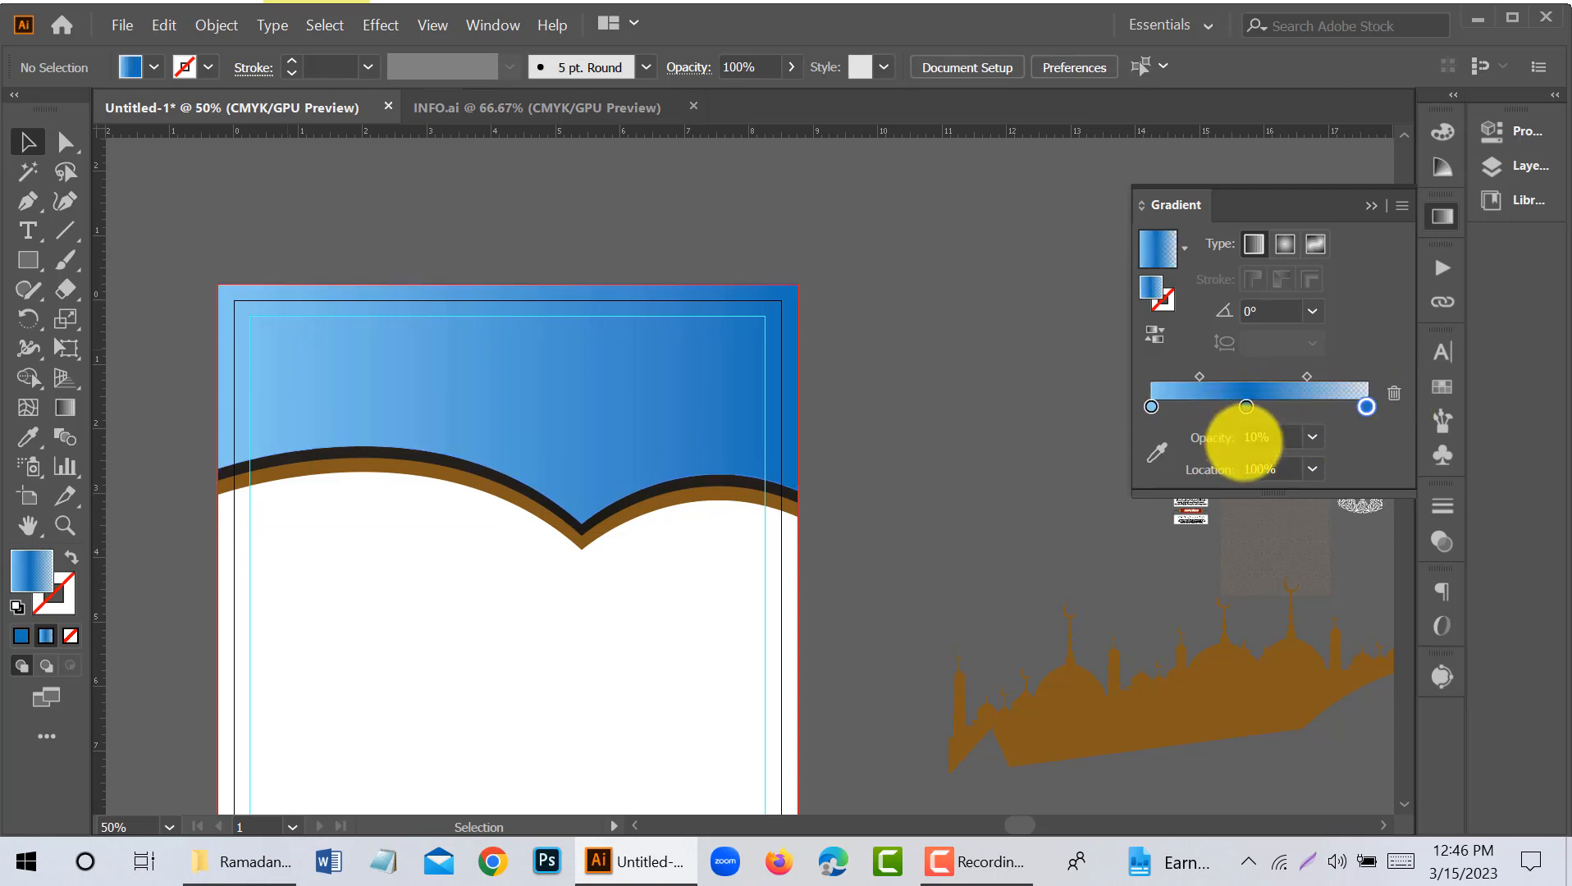
click(741, 398)
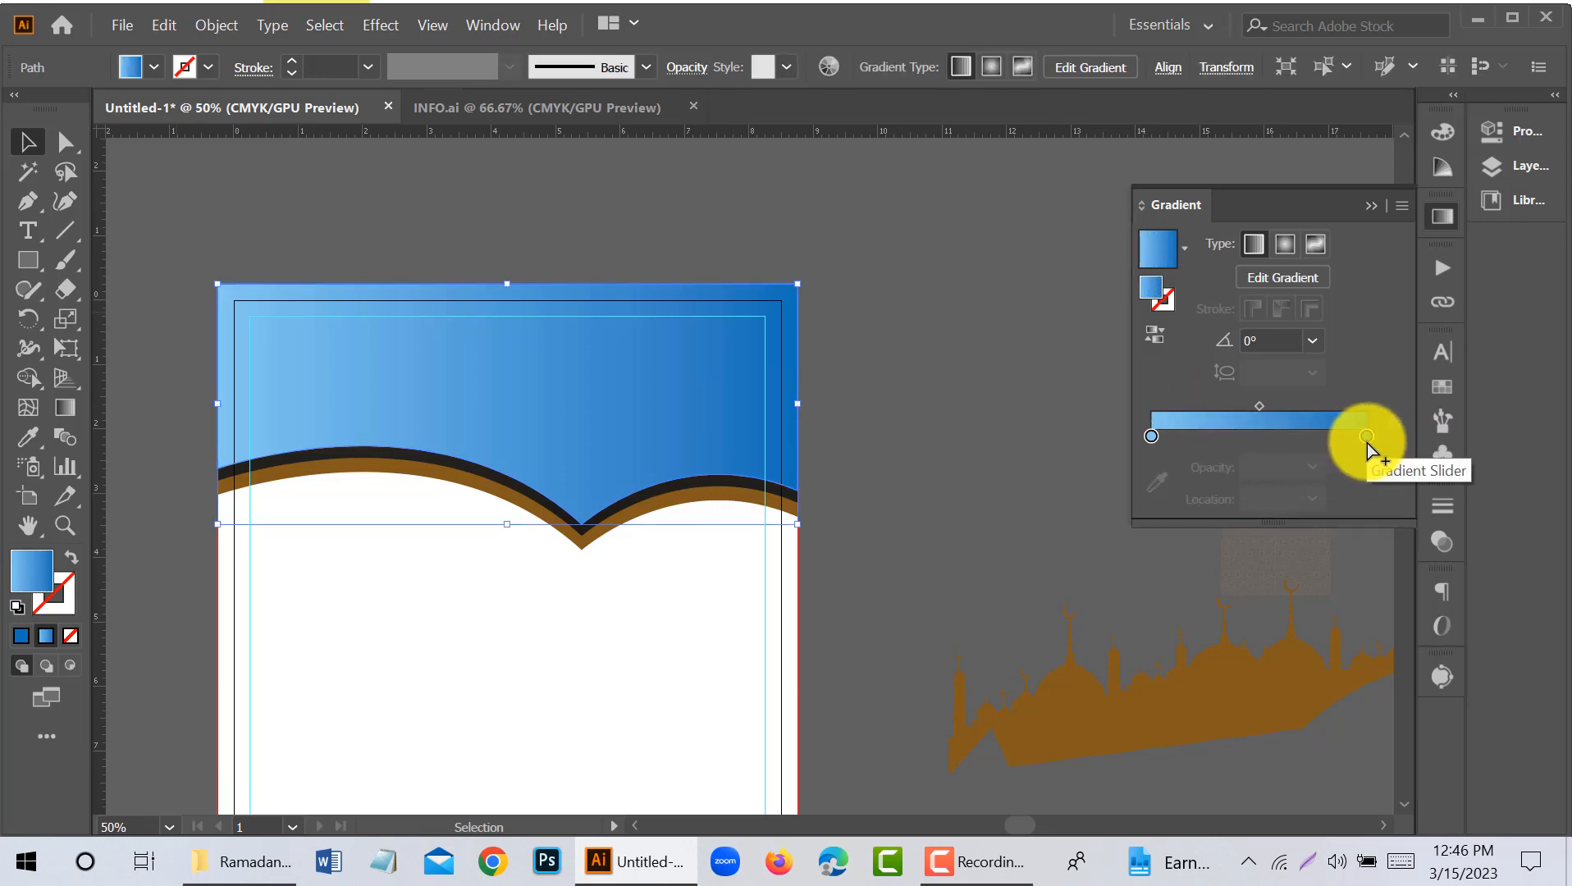
click(1220, 436)
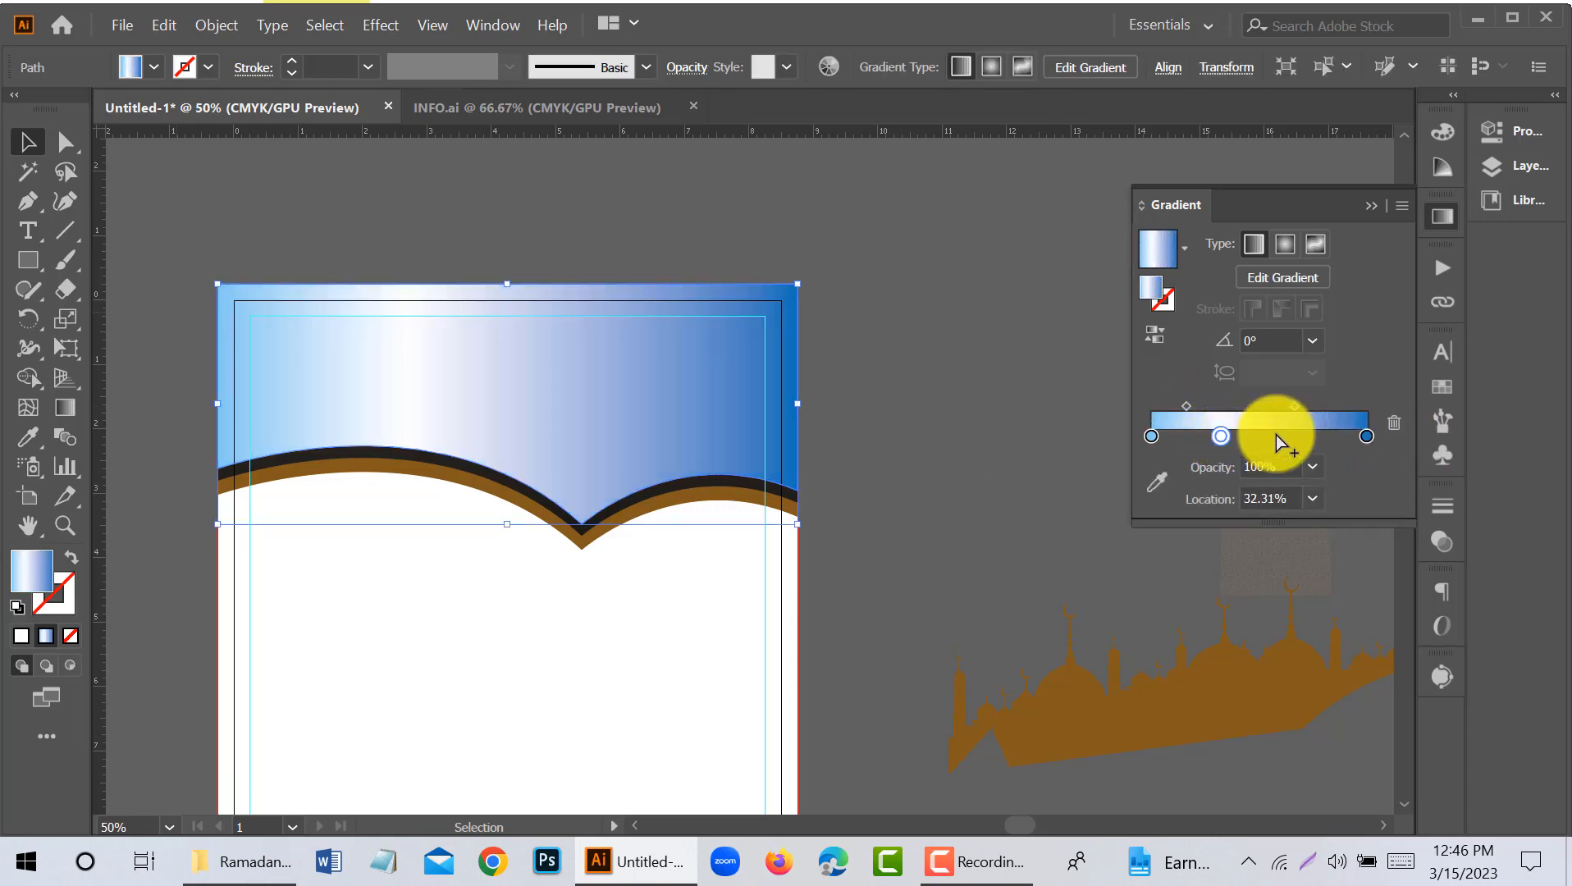
key(Delete)
click(944, 442)
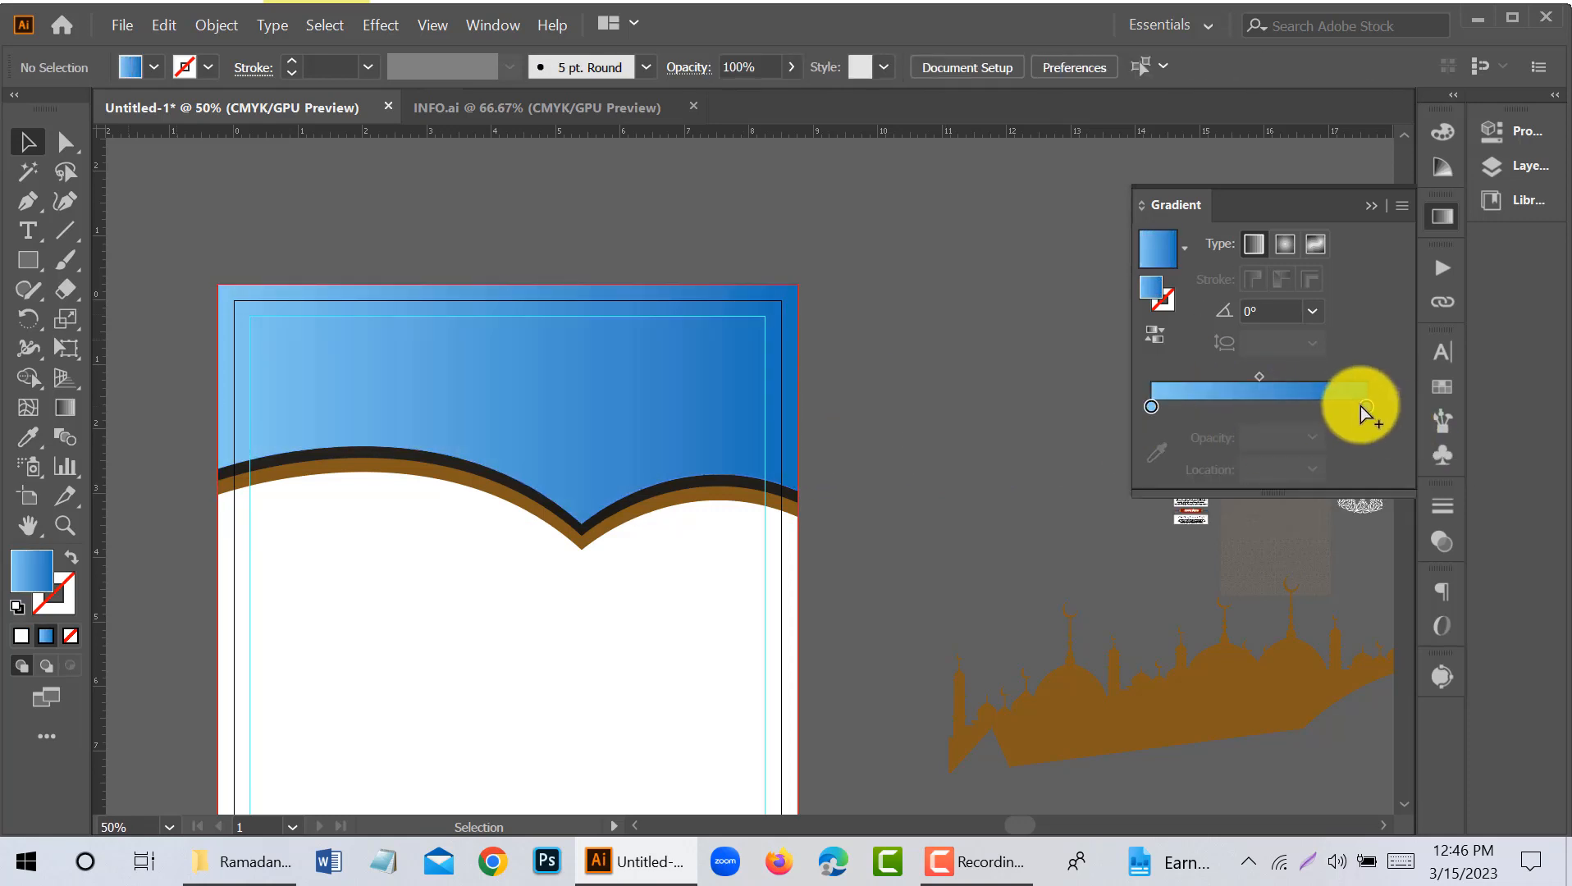
- Add a dark blue stop near 46% in the header's gradient, set the end stop's opacity to 10%, and deselect the header
click(497, 390)
click(1366, 437)
click(1248, 436)
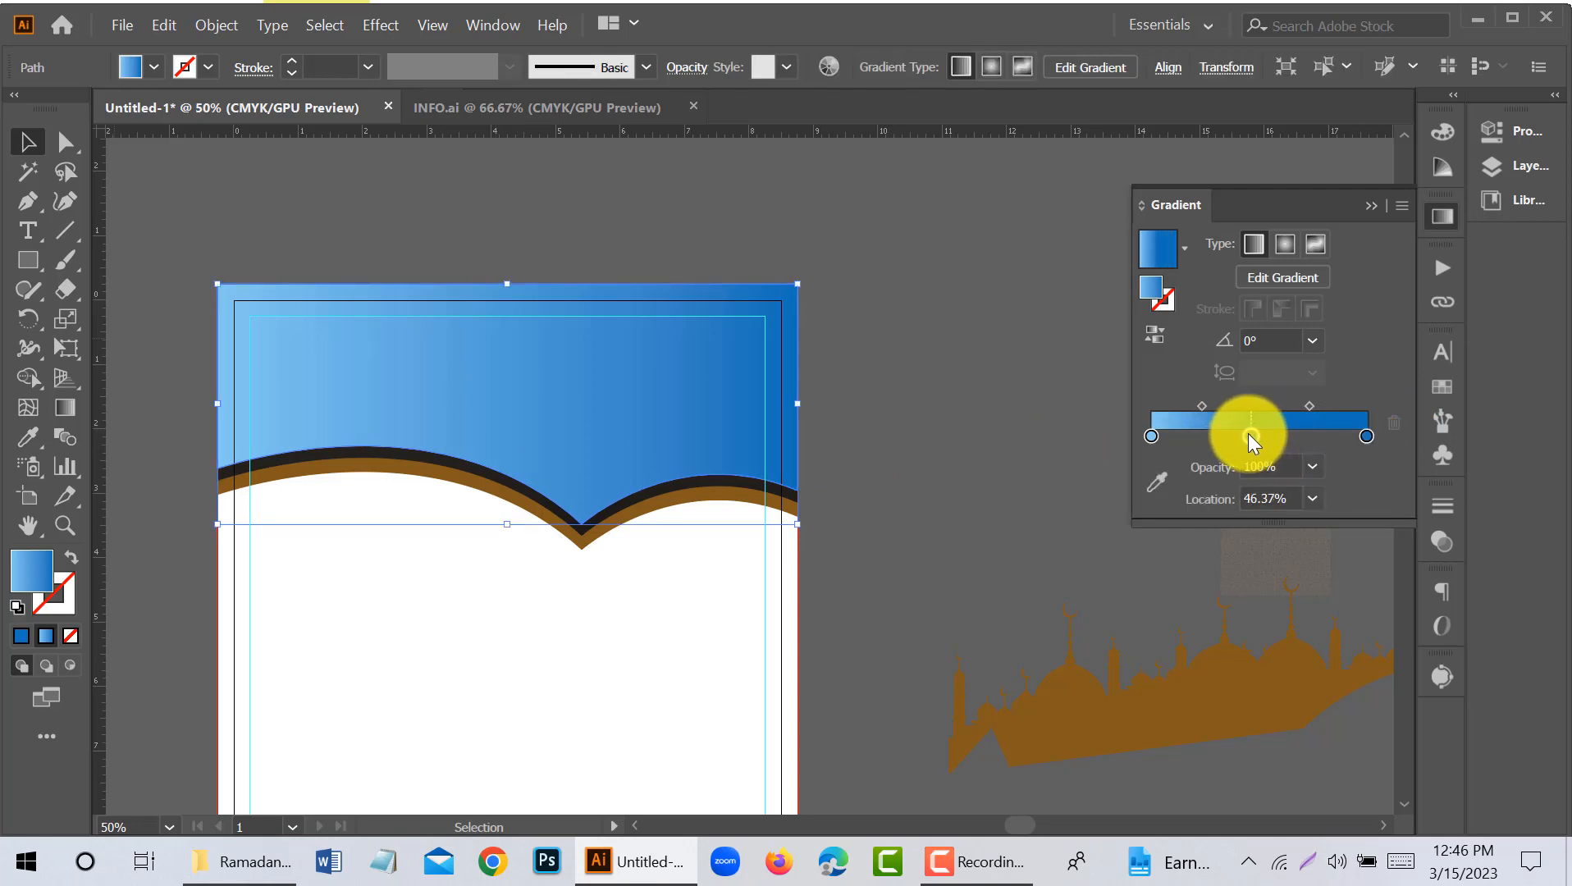
double_click(1262, 466)
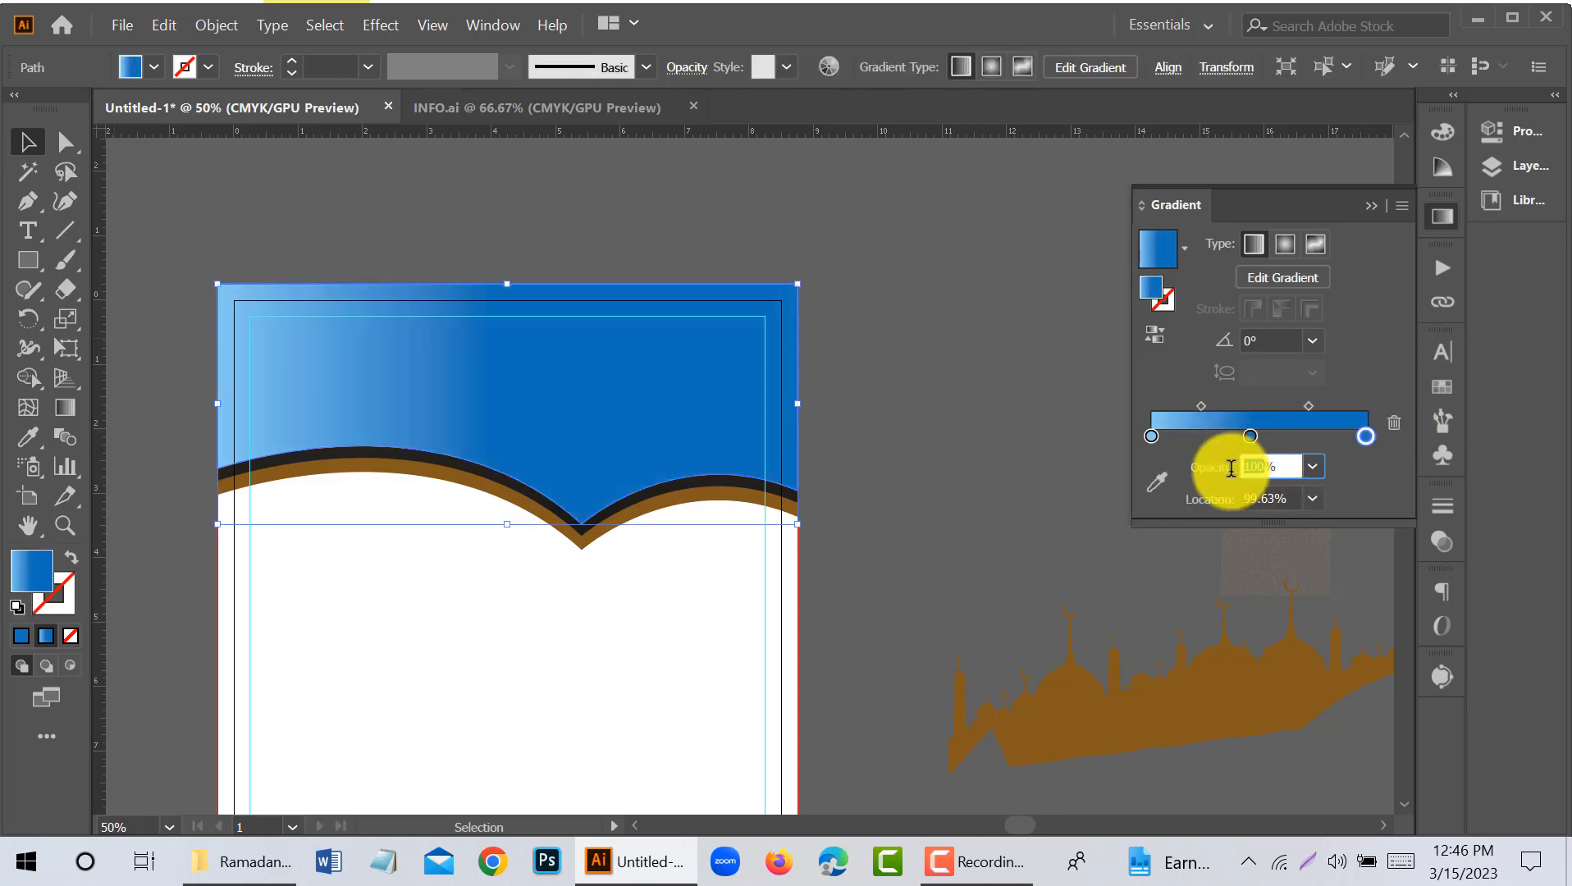
text(10)
key(Return)
click(940, 495)
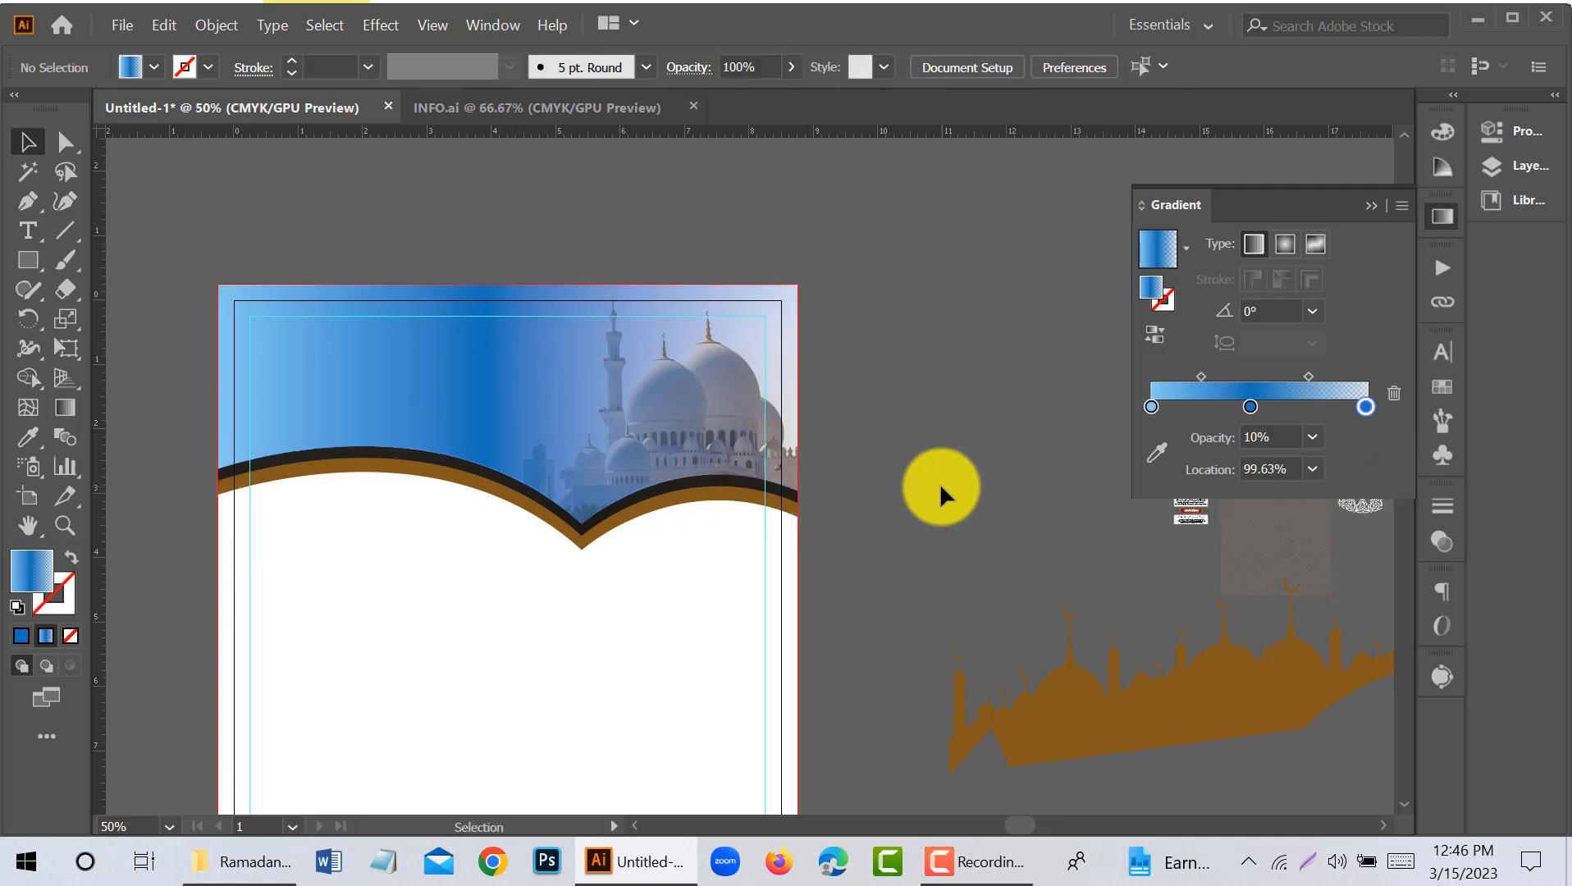
- Move the gradient's middle stop to 43.76%, make the start stop dark blue at 5.4%, and close the gradient settings
drag(1202, 407, 1245, 441)
click(1151, 406)
click(626, 334)
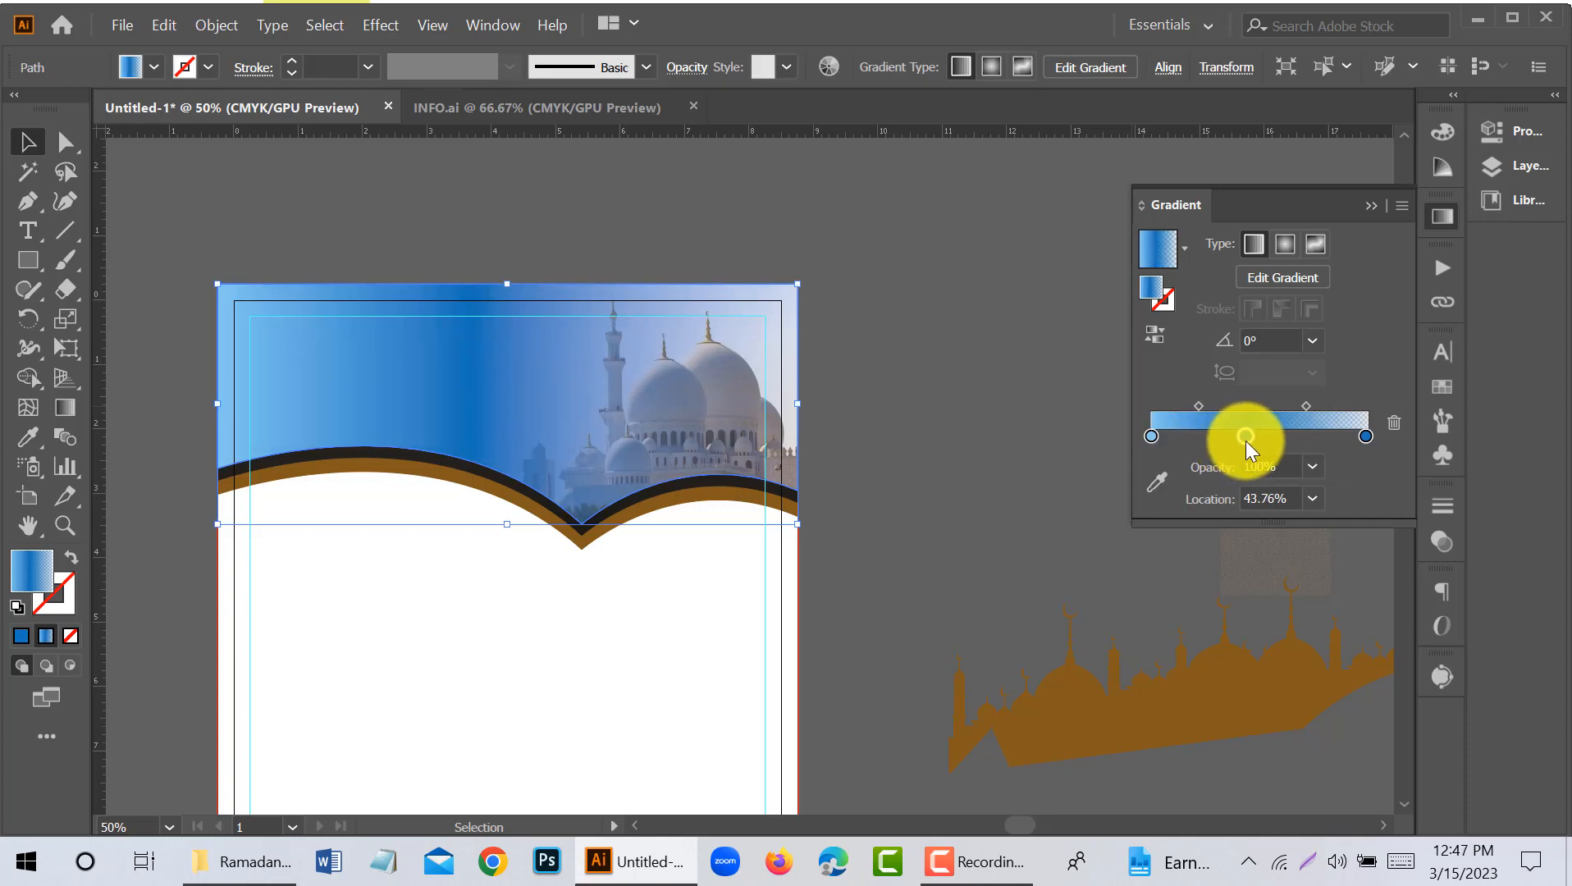
click(1184, 435)
mouse_move(1151, 436)
mouse_down()
mouse_move(1133, 460)
mouse_move(1164, 437)
mouse_up()
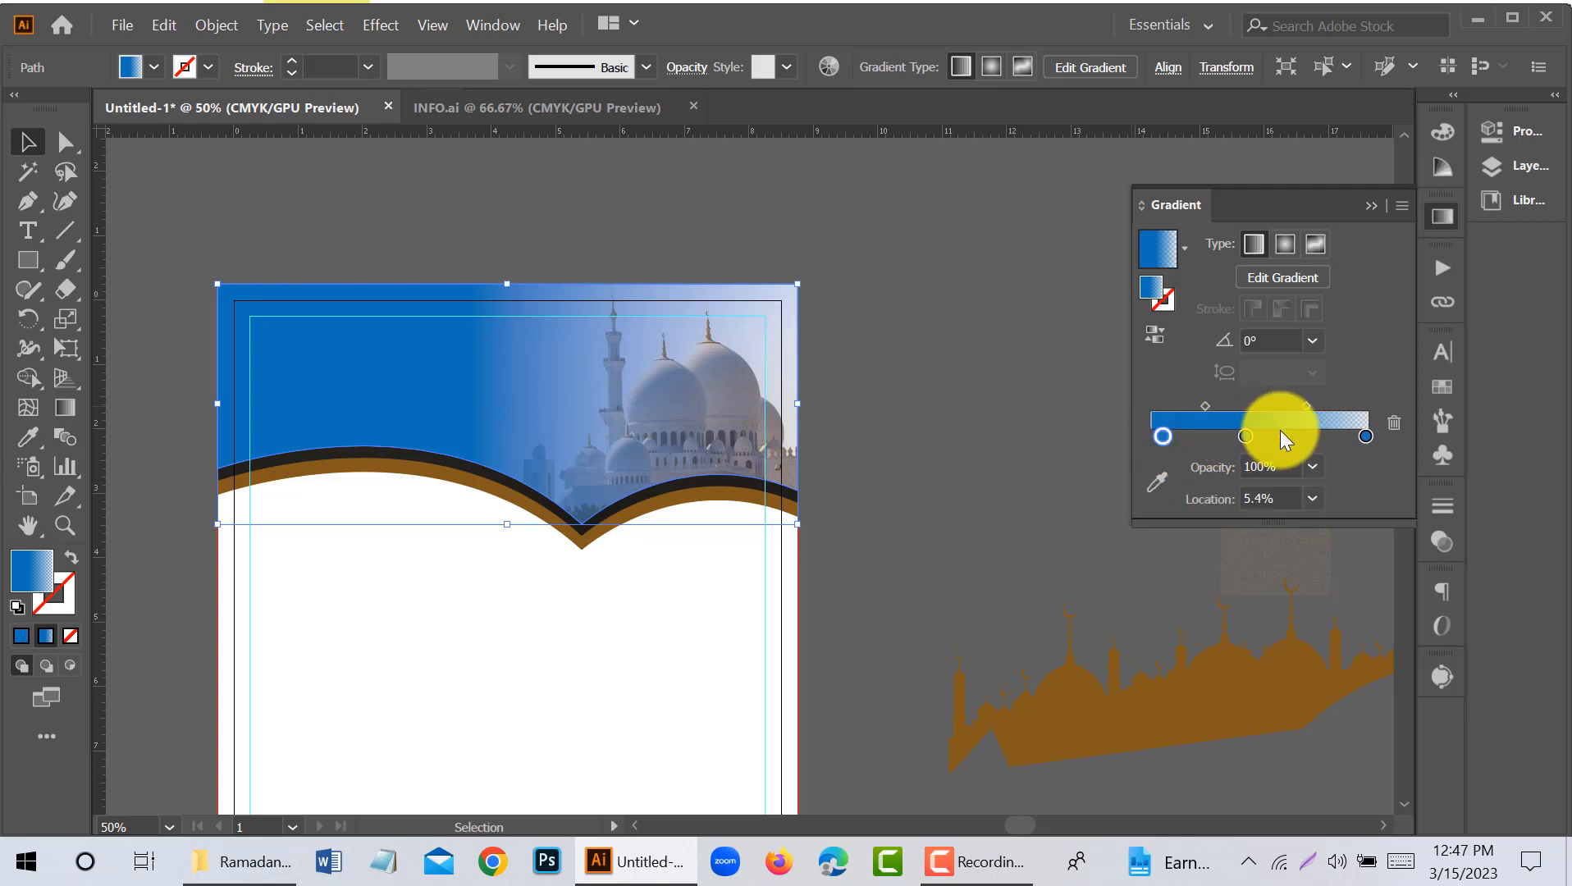
click(922, 413)
click(1369, 205)
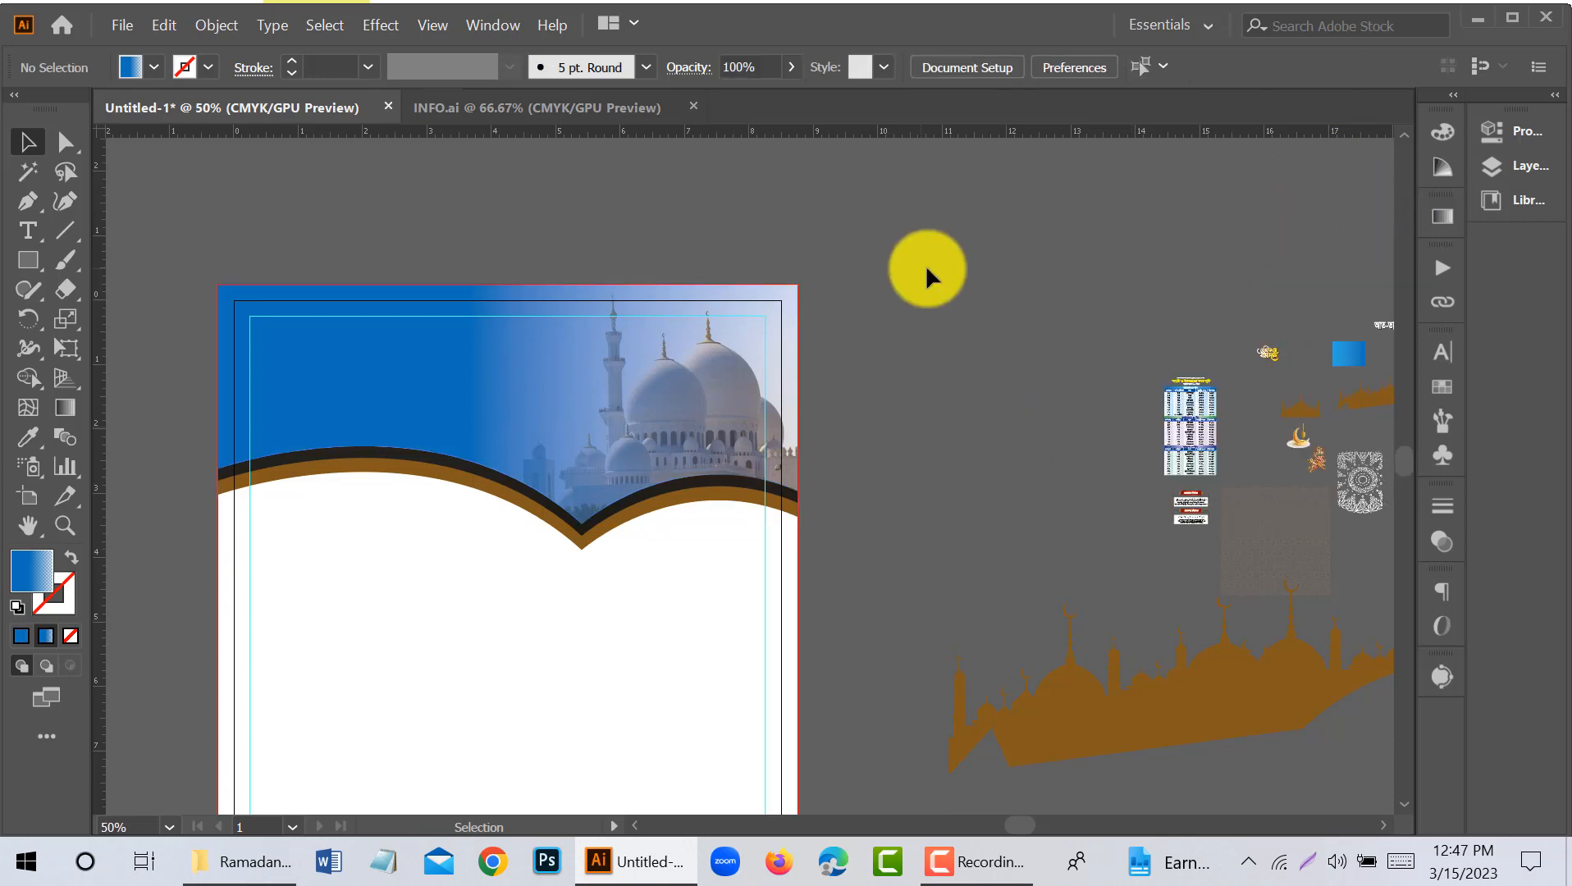
- Move the faint geometric pattern from the canvas onto the page behind the header, and enlarge it to cover the white body
scroll(941, 260, down, 2)
scroll(941, 262, down, 6)
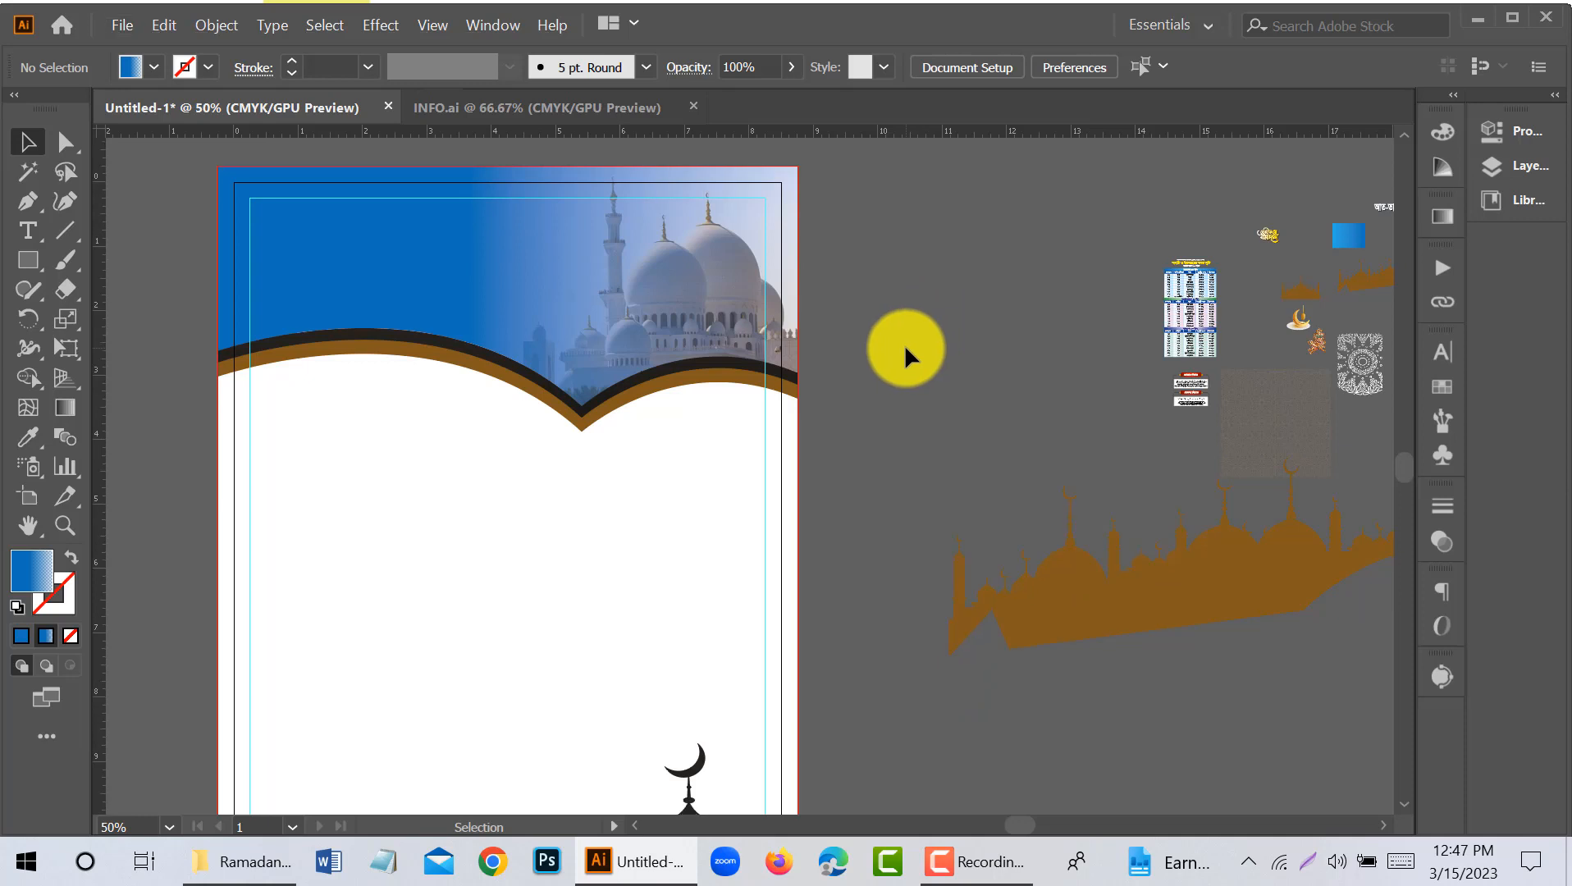
drag(957, 384, 897, 362)
scroll(916, 385, up, 2)
drag(1014, 406, 968, 351)
drag(1168, 348, 165, 375)
drag(309, 491, 494, 473)
drag(405, 405, 820, 808)
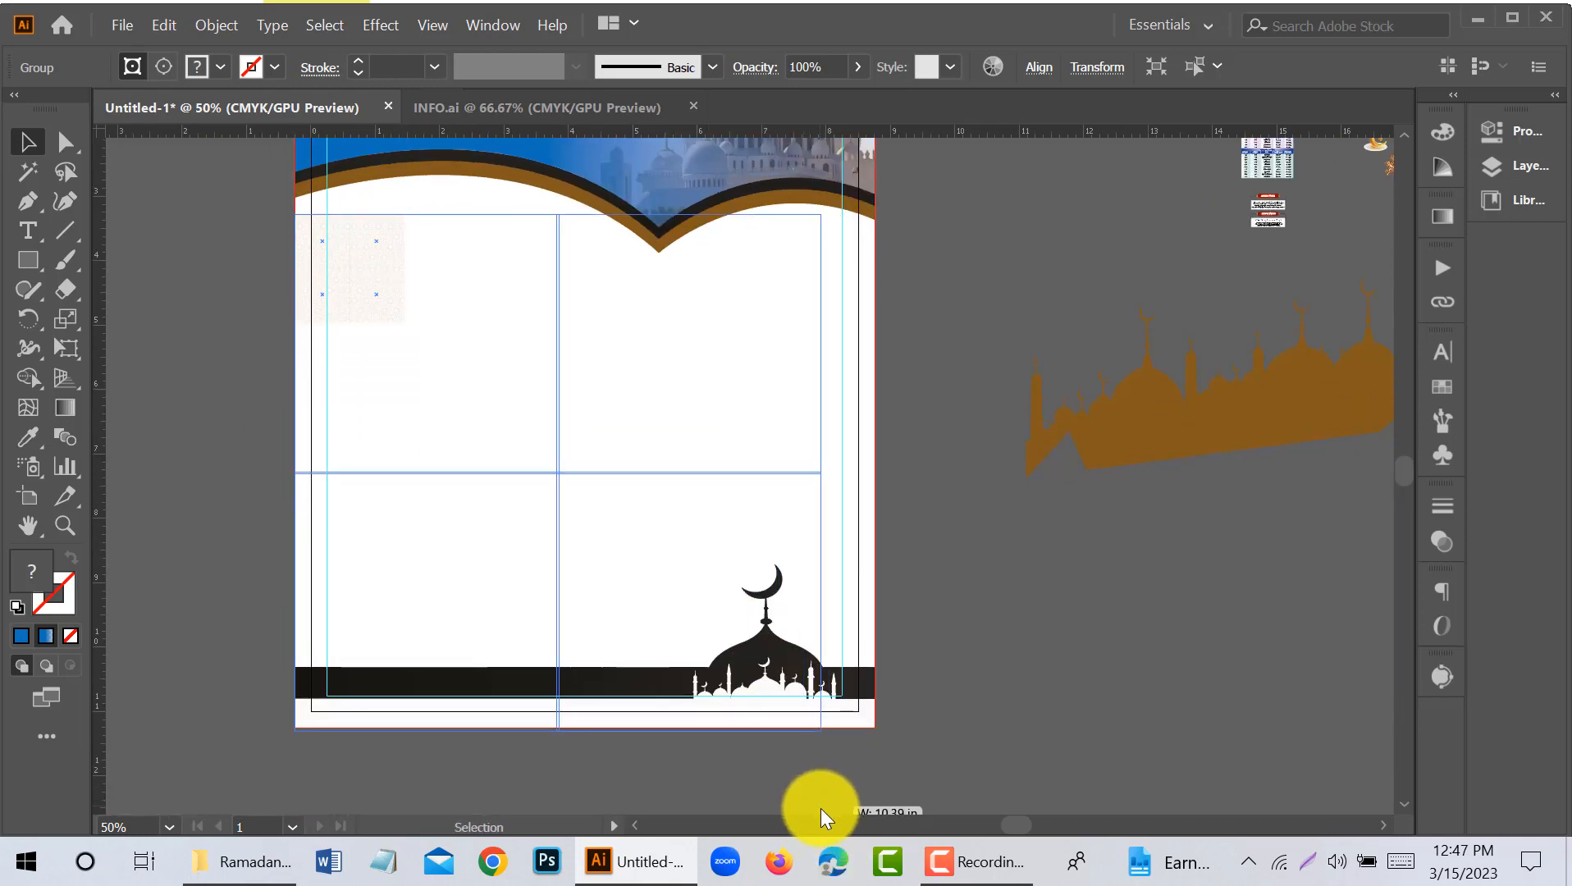
scroll(843, 380, up, 3)
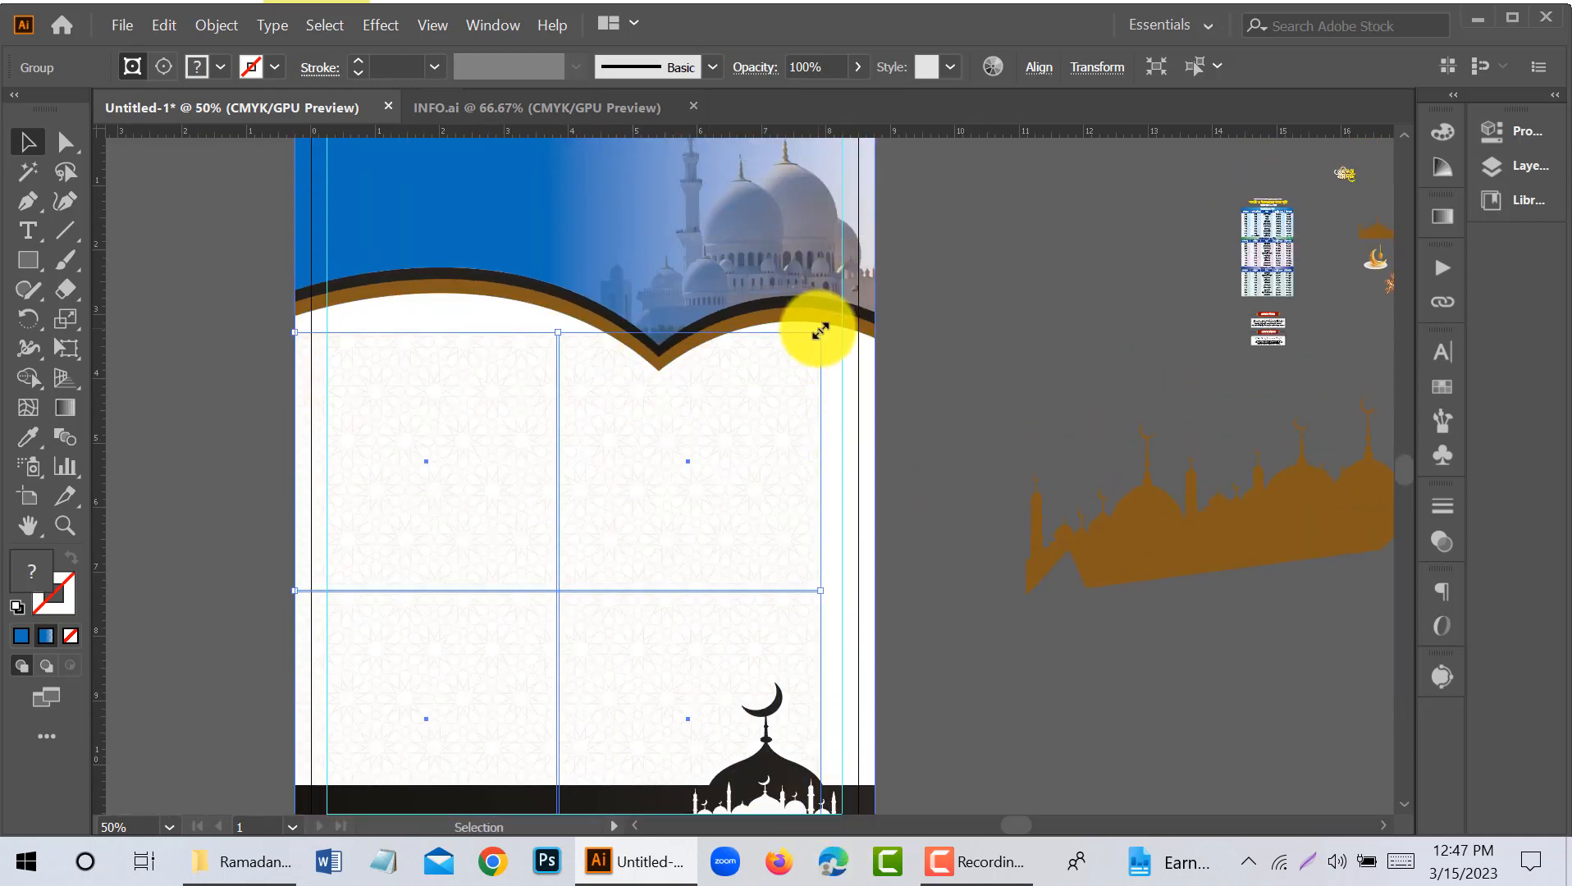
drag(820, 330, 877, 306)
click(999, 365)
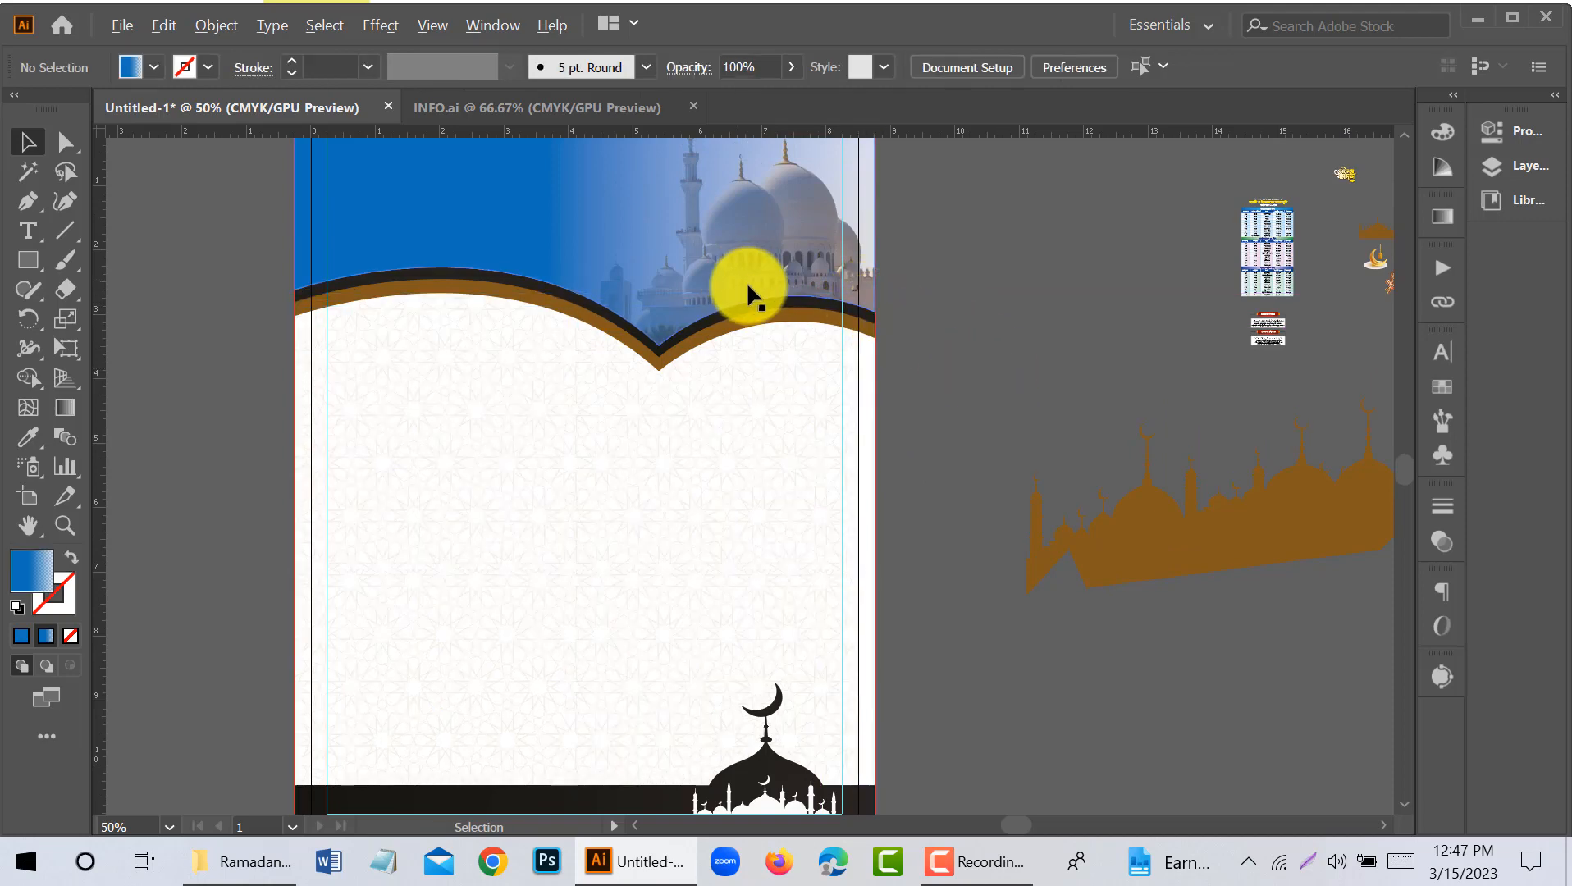
- Select the white page background rectangle and lock it
scroll(880, 361, up, 3)
scroll(648, 394, down, 2)
click(686, 392)
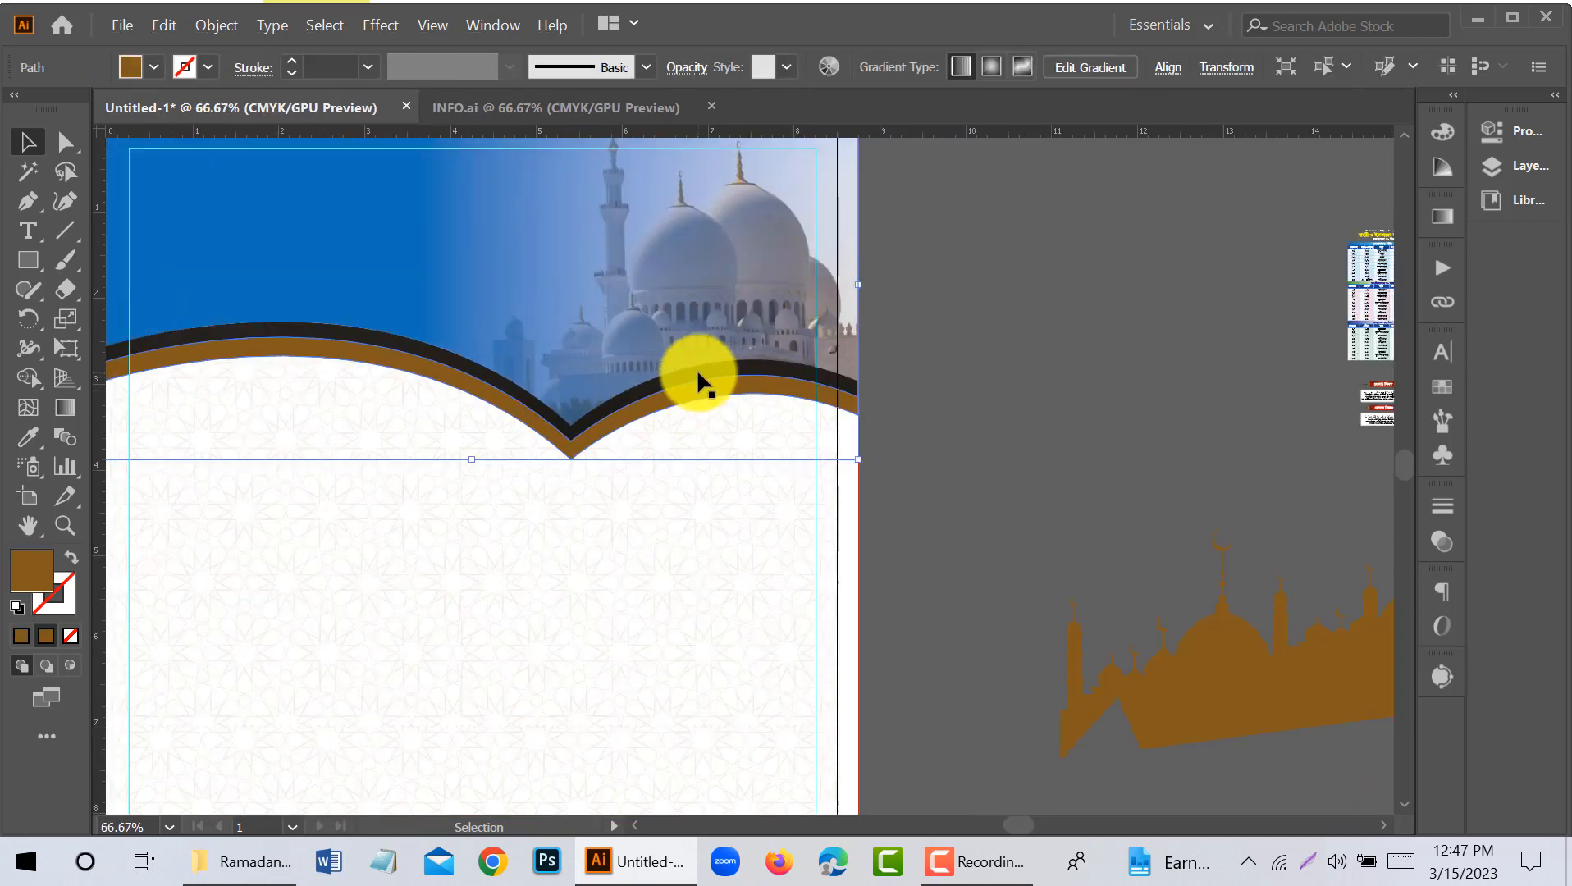
click(855, 553)
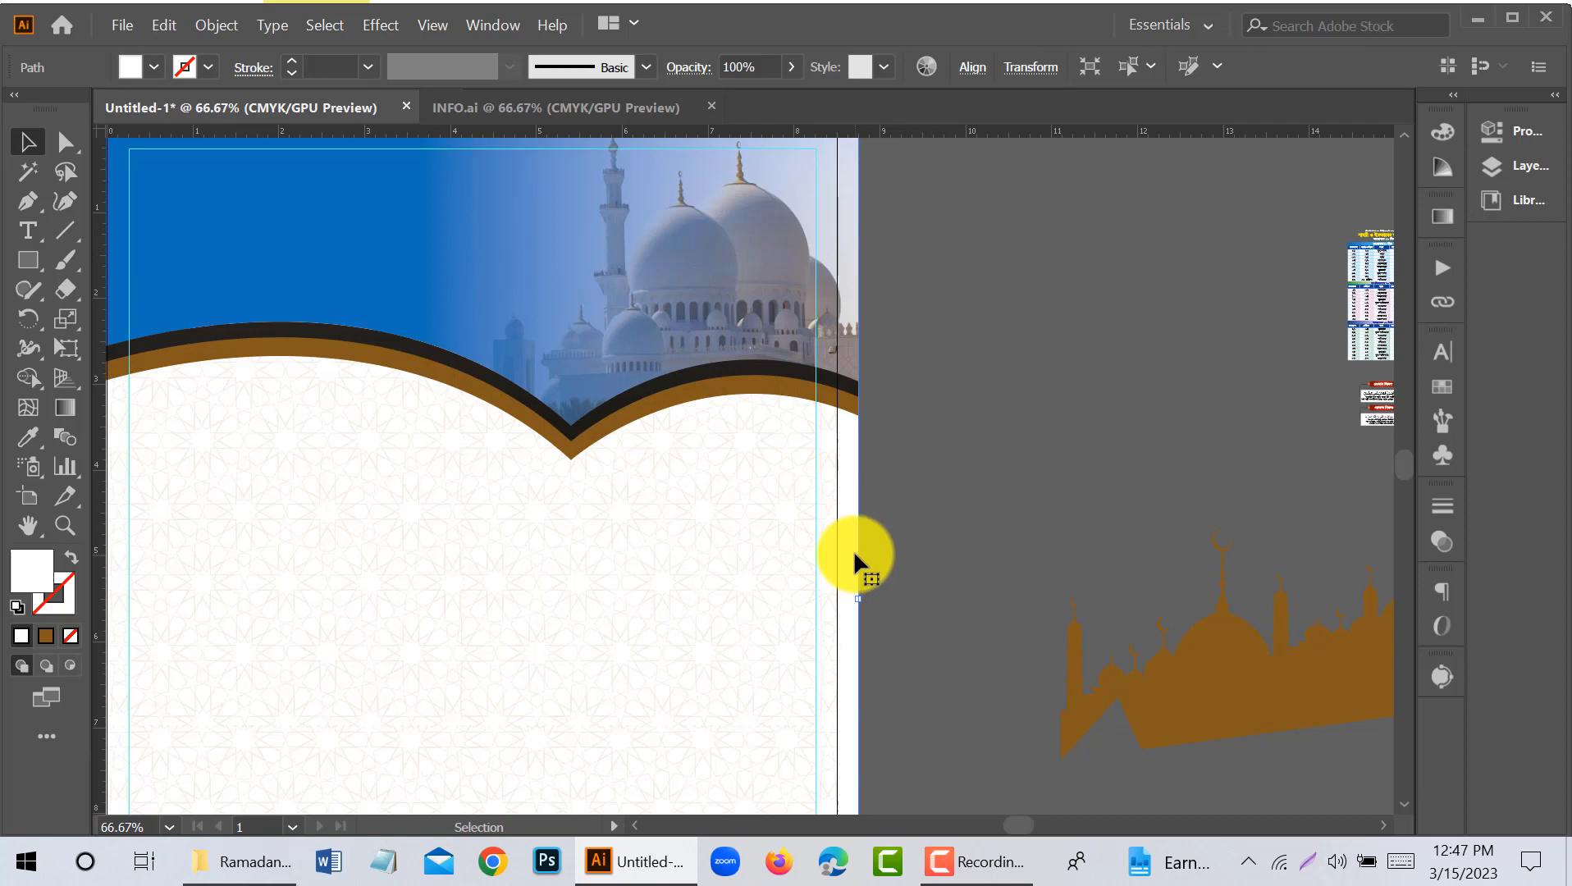
key(ctrl+2)
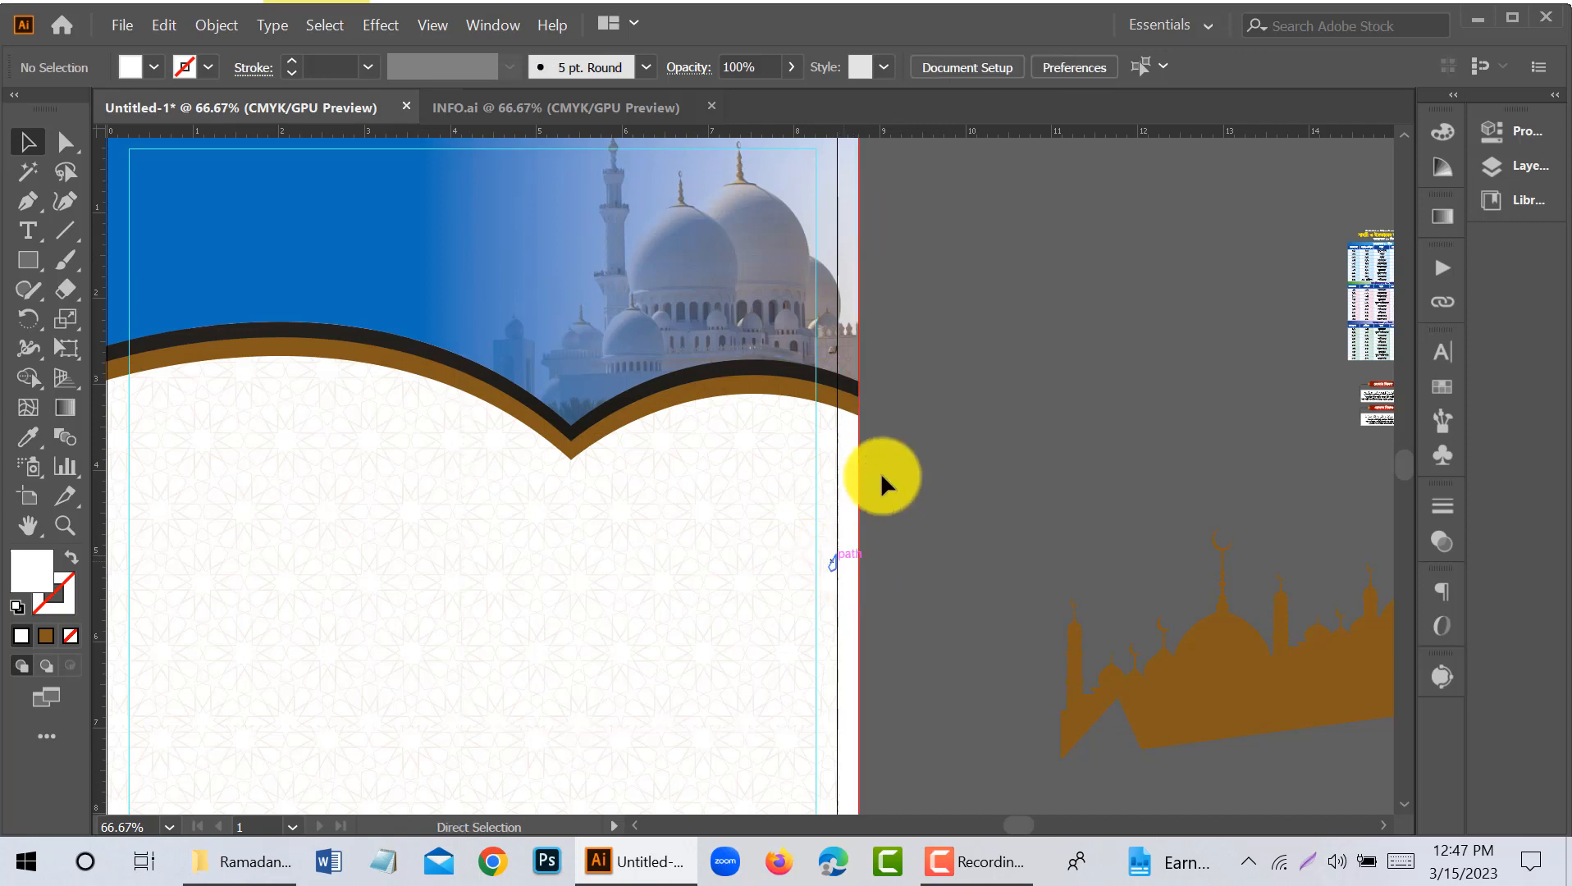
- Select the header's bands, clipped photo and gradient shape together, bring them to the front, and deselect them
drag(834, 388, 835, 394)
click(863, 402)
click(851, 399)
shift+click(845, 379)
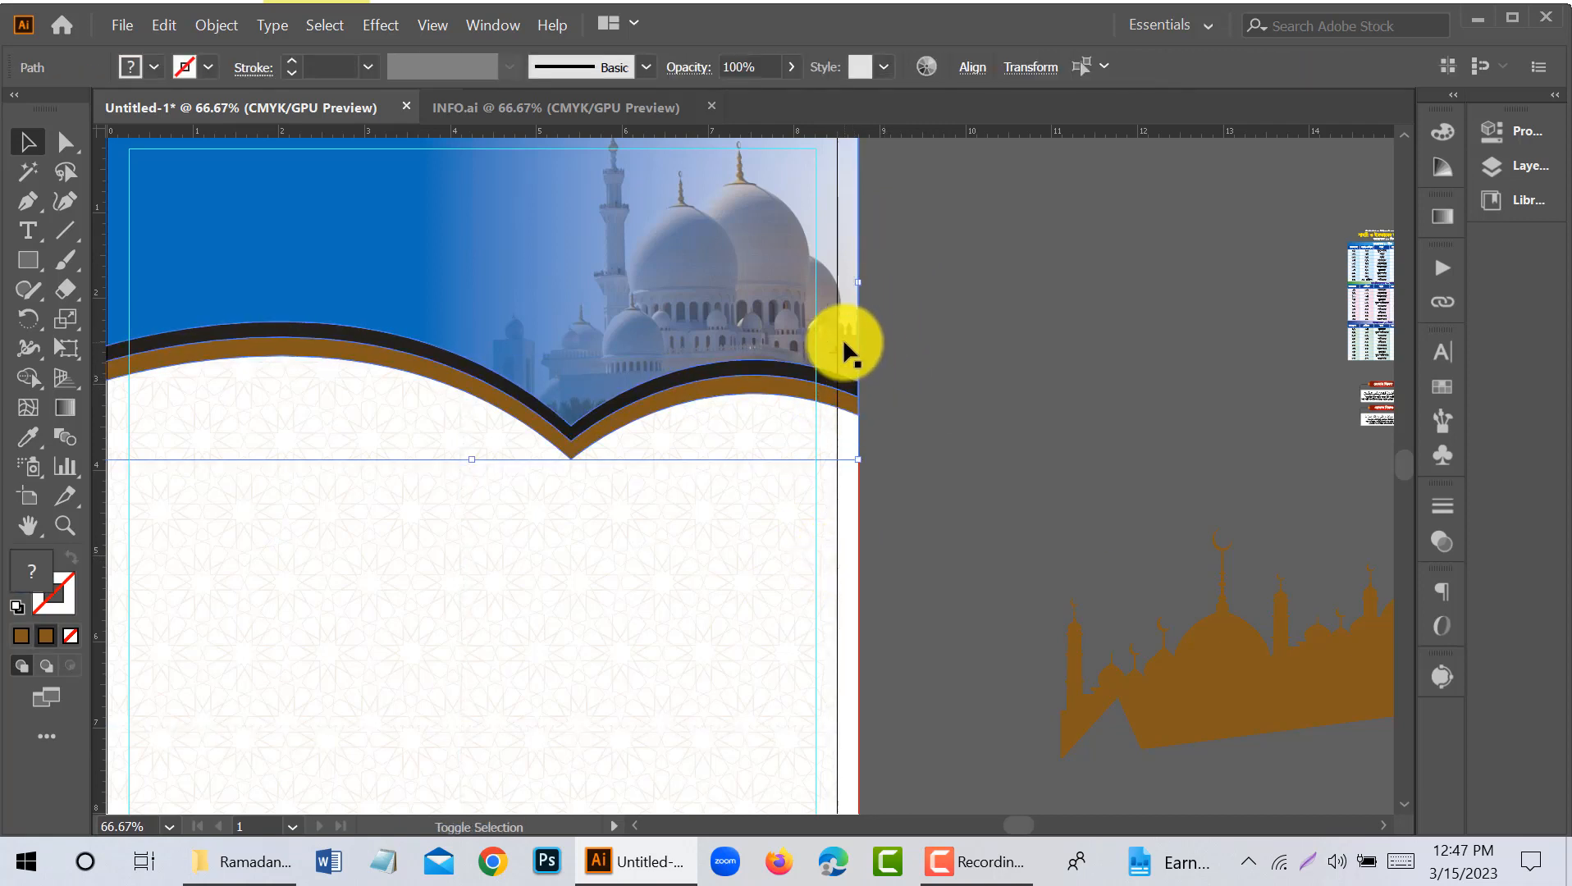
scroll(870, 220, up, 2)
right_click(845, 175)
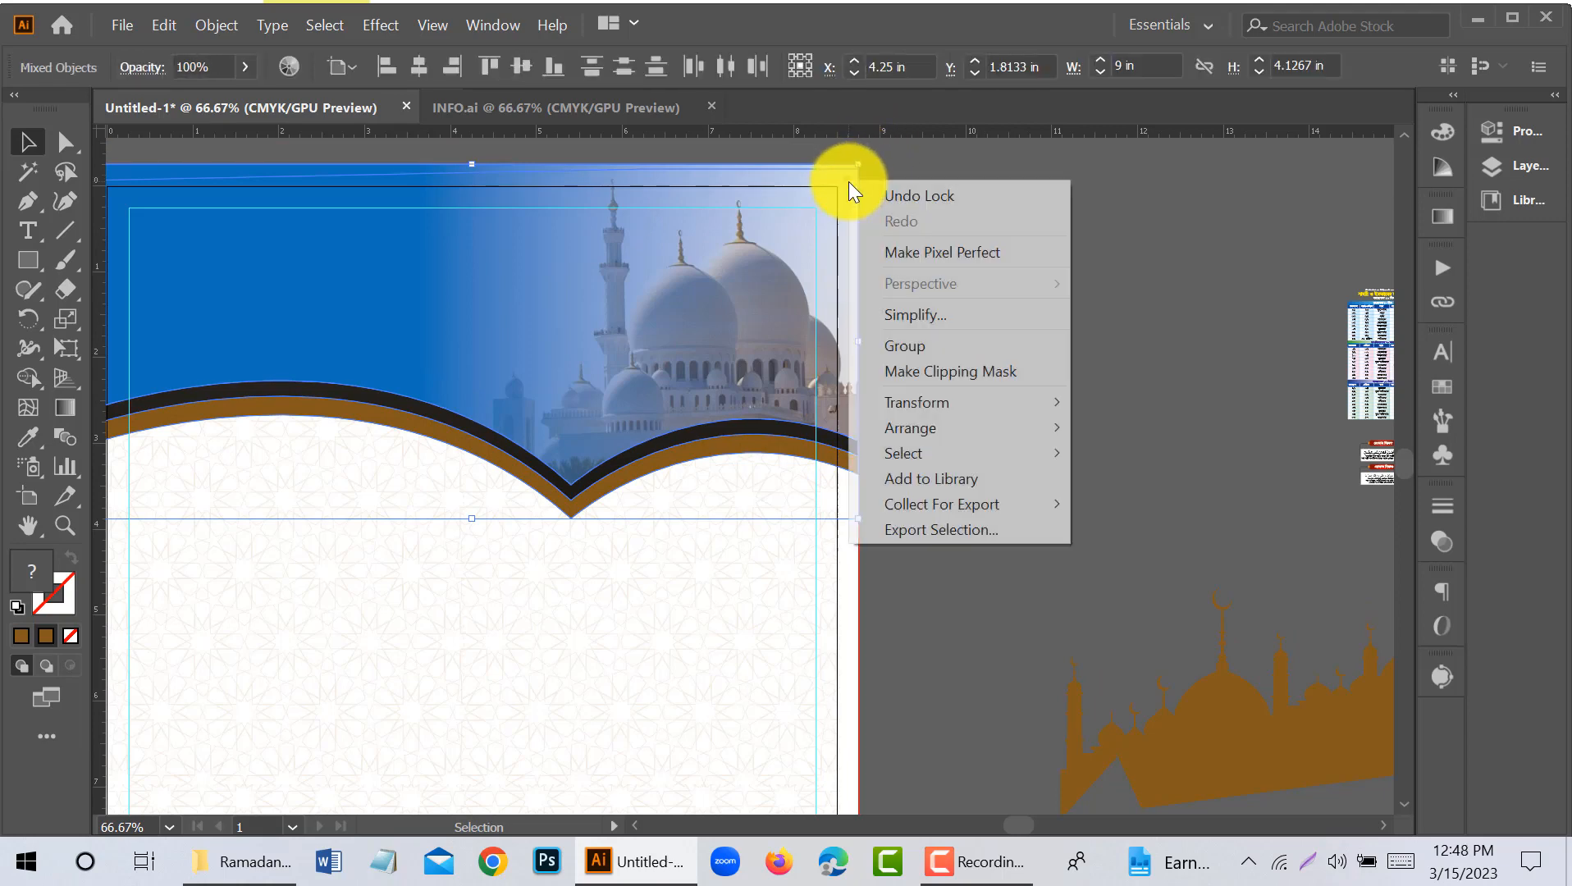
mouse_move(1019, 420)
click(1070, 428)
click(962, 411)
- Select the faint geometric pattern group and enlarge it past the page's lower-right corner to cover the bleed
scroll(962, 410, down, 2)
click(760, 505)
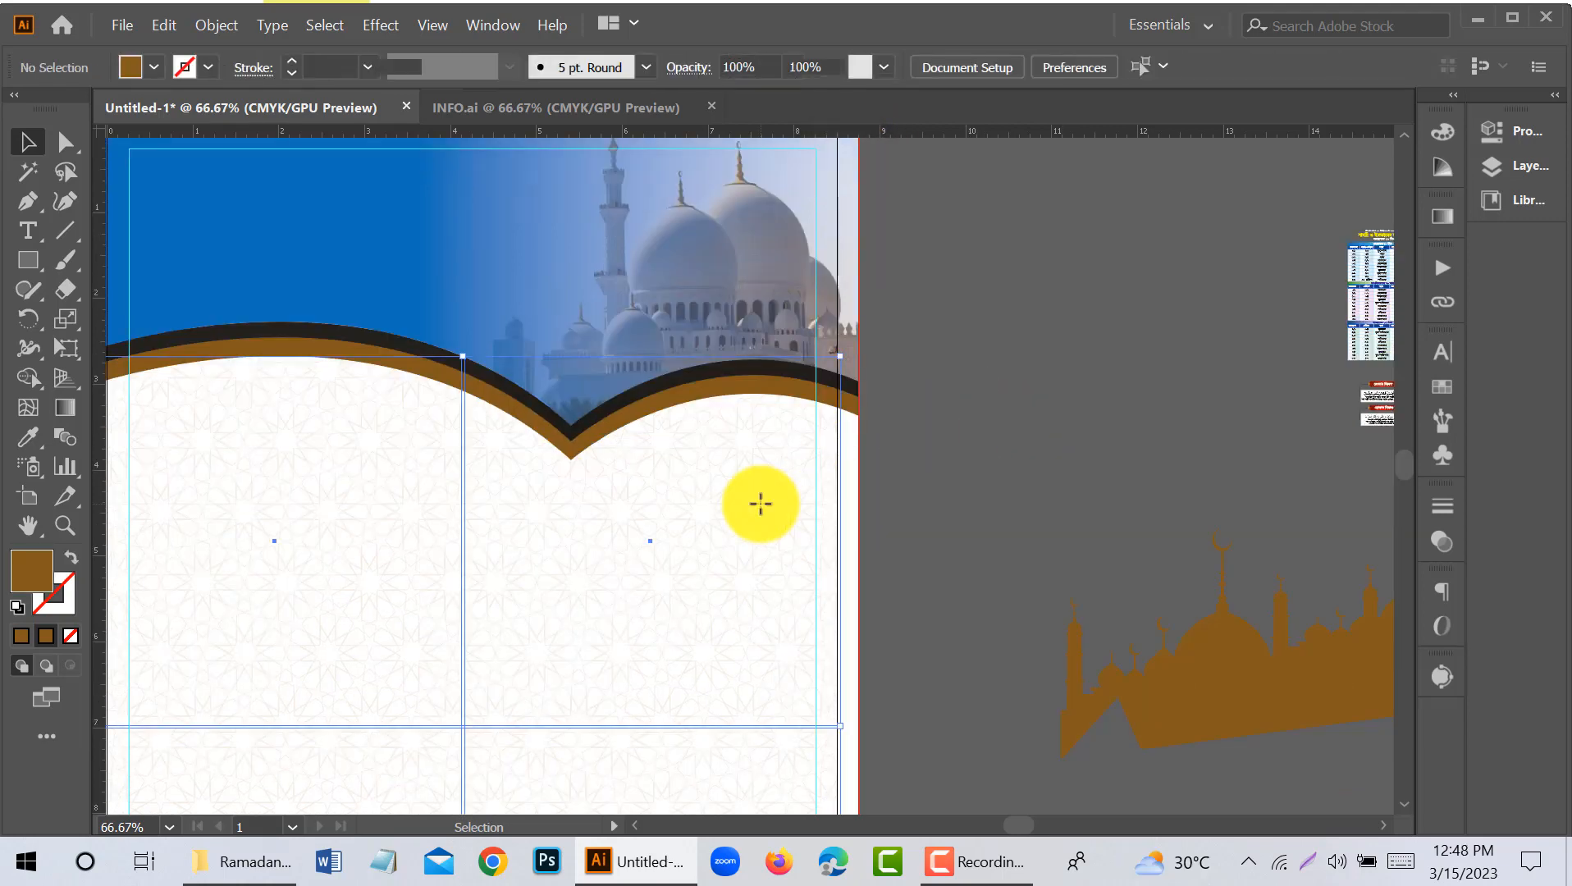
scroll(775, 497, down, 7)
drag(721, 529, 793, 466)
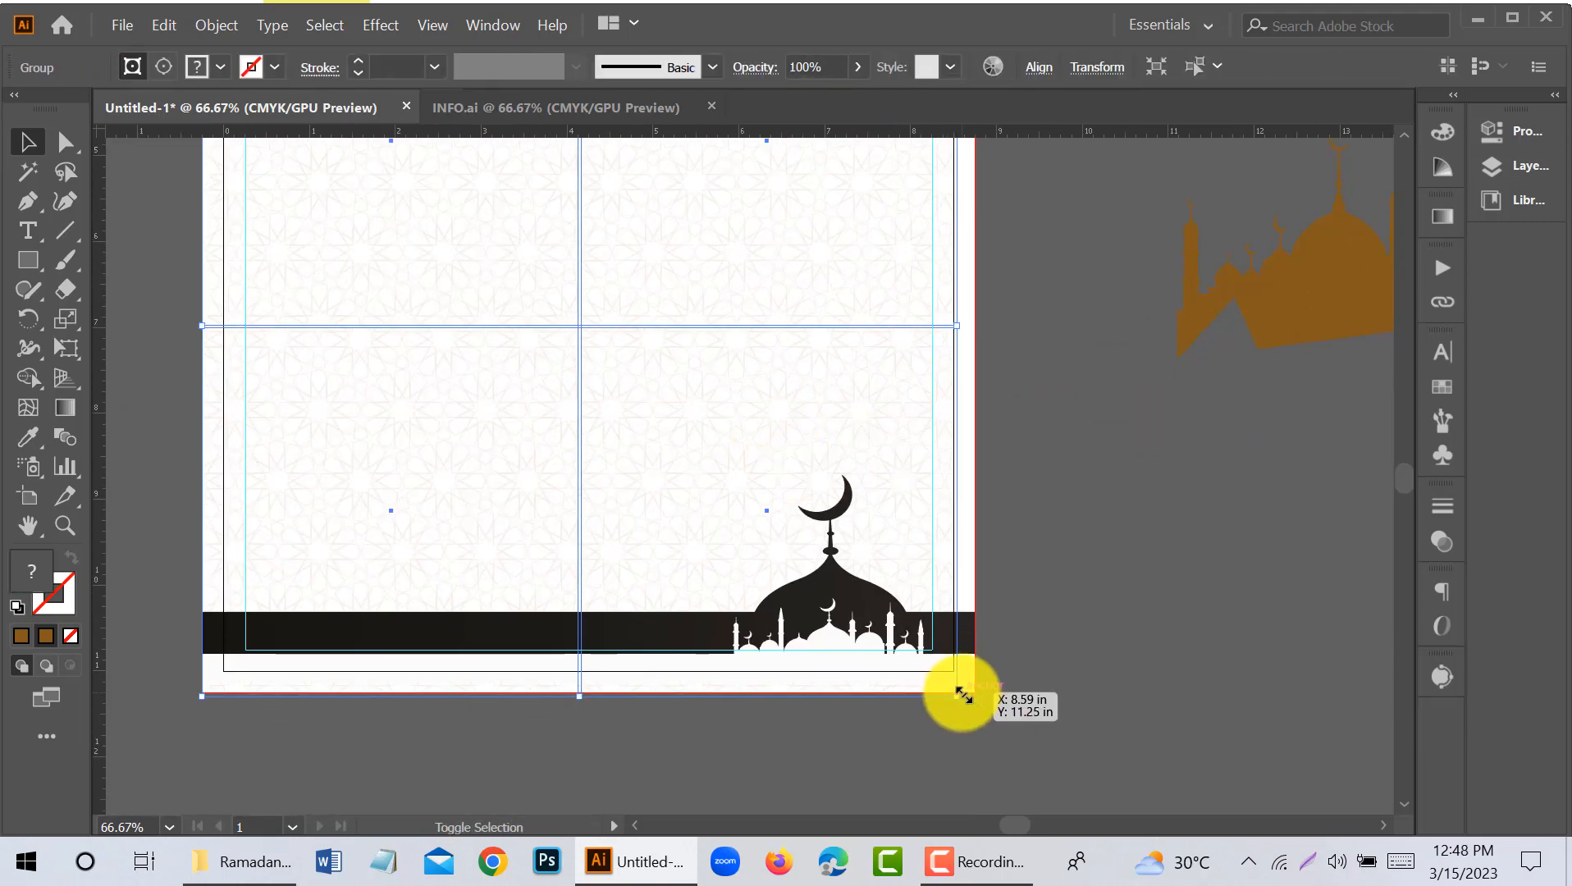
drag(958, 696, 1009, 707)
click(987, 711)
scroll(982, 710, up, 2)
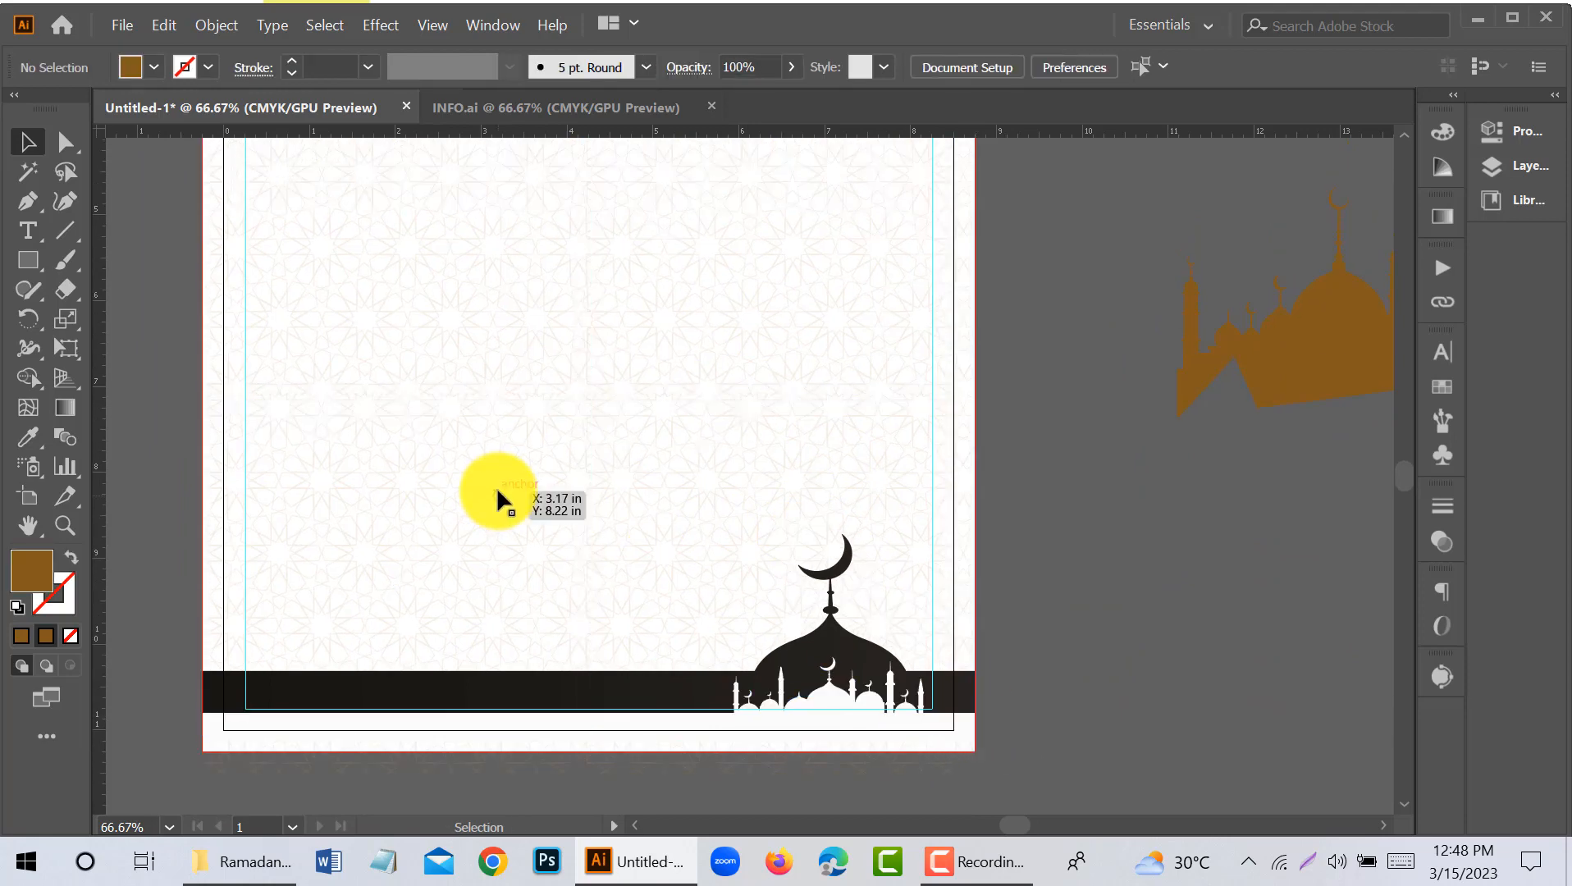
alt+scroll(499, 488, down, 1)
scroll(502, 489, up, 3)
- Draw a rectangle over the page body out to the bleed edges and use it as a clipping mask for the pattern
click(28, 260)
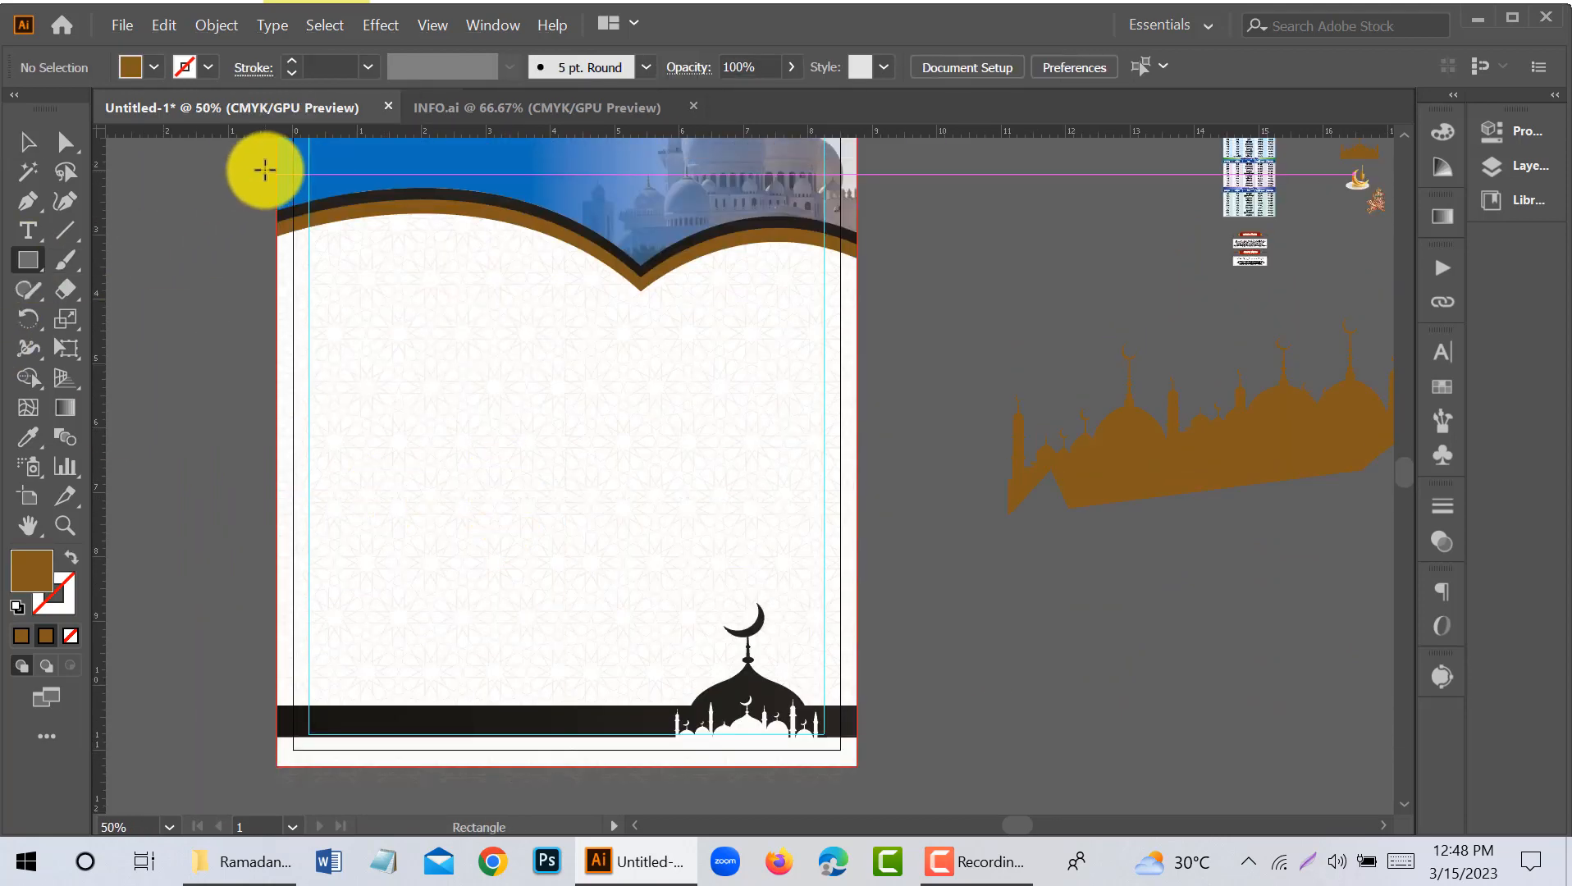
drag(273, 161, 856, 766)
click(28, 142)
key(ctrl+a)
right_click(773, 771)
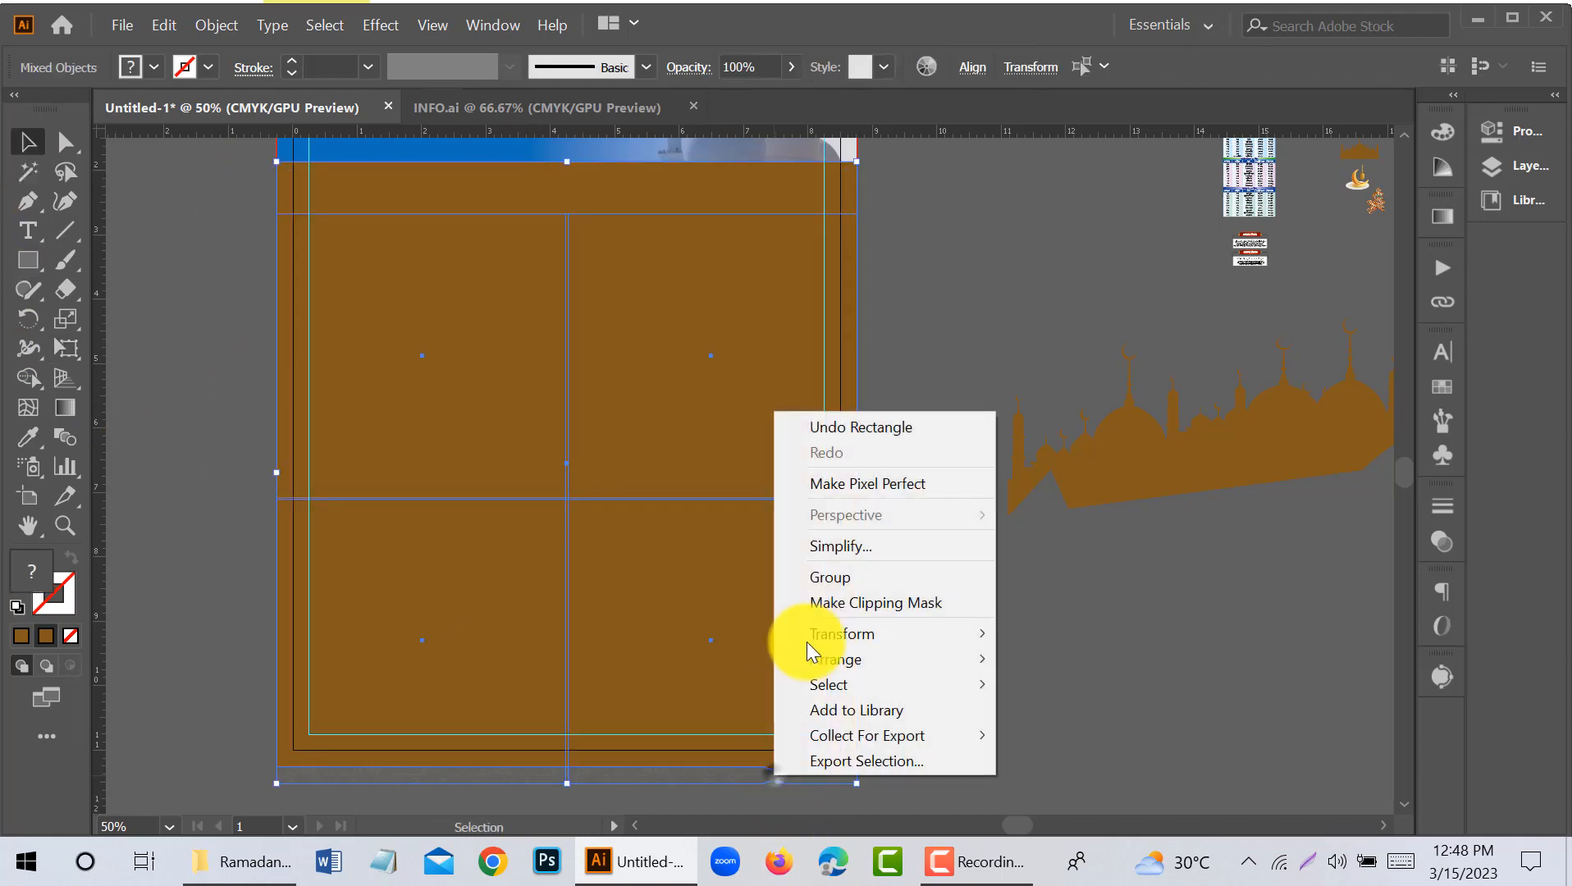
click(861, 603)
click(901, 592)
- Examine the clipped pattern's fit at the page edges and beneath the header's curved bands
scroll(905, 589, up, 2)
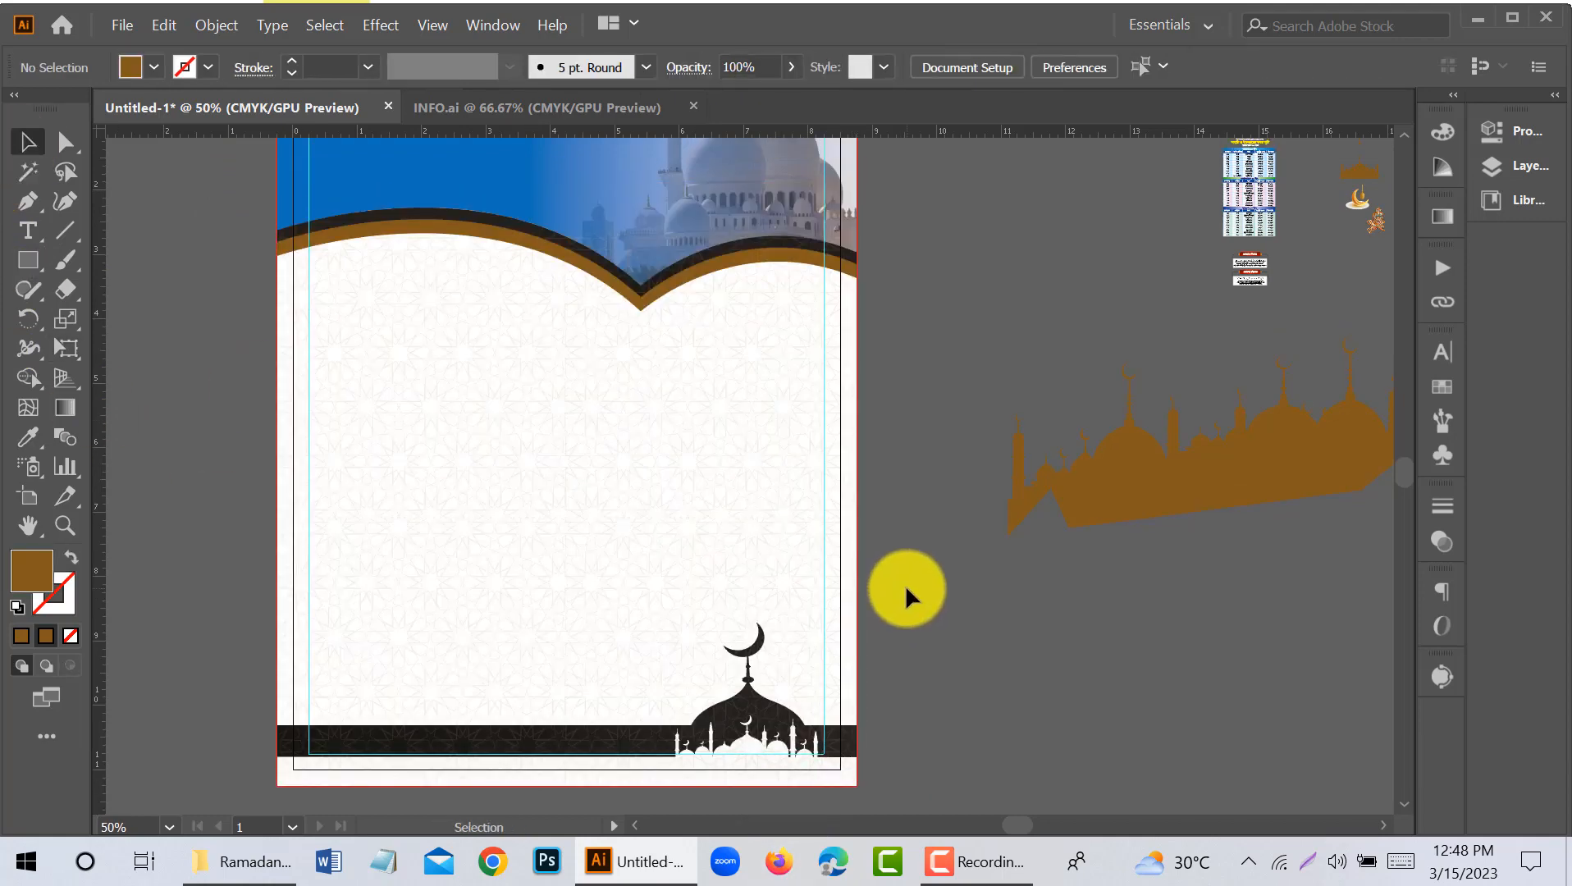
click(799, 496)
key(a)
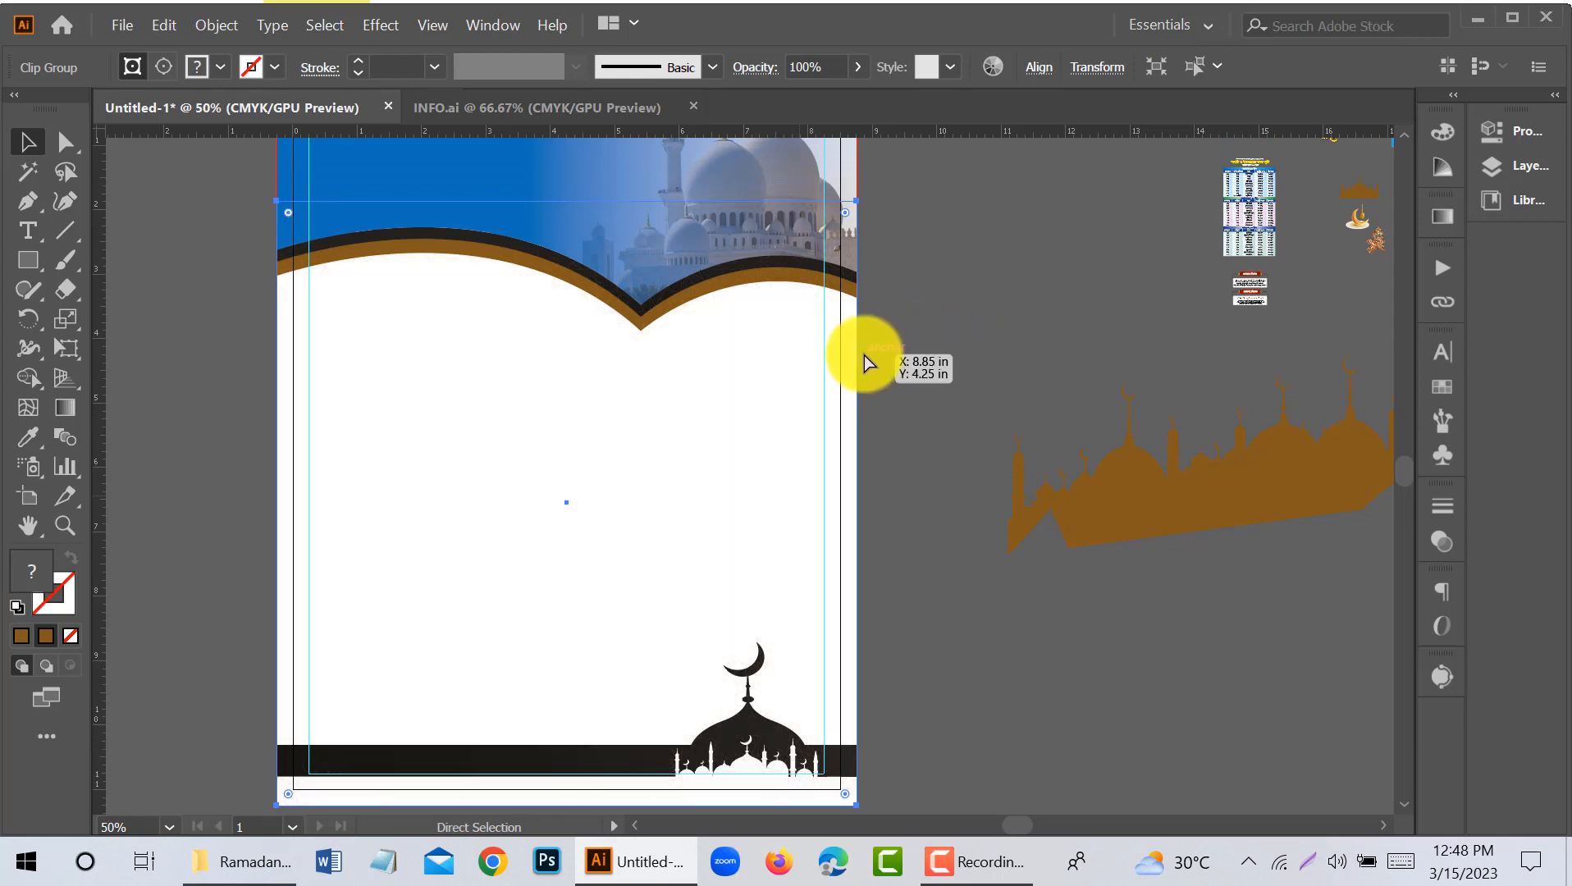
key(v)
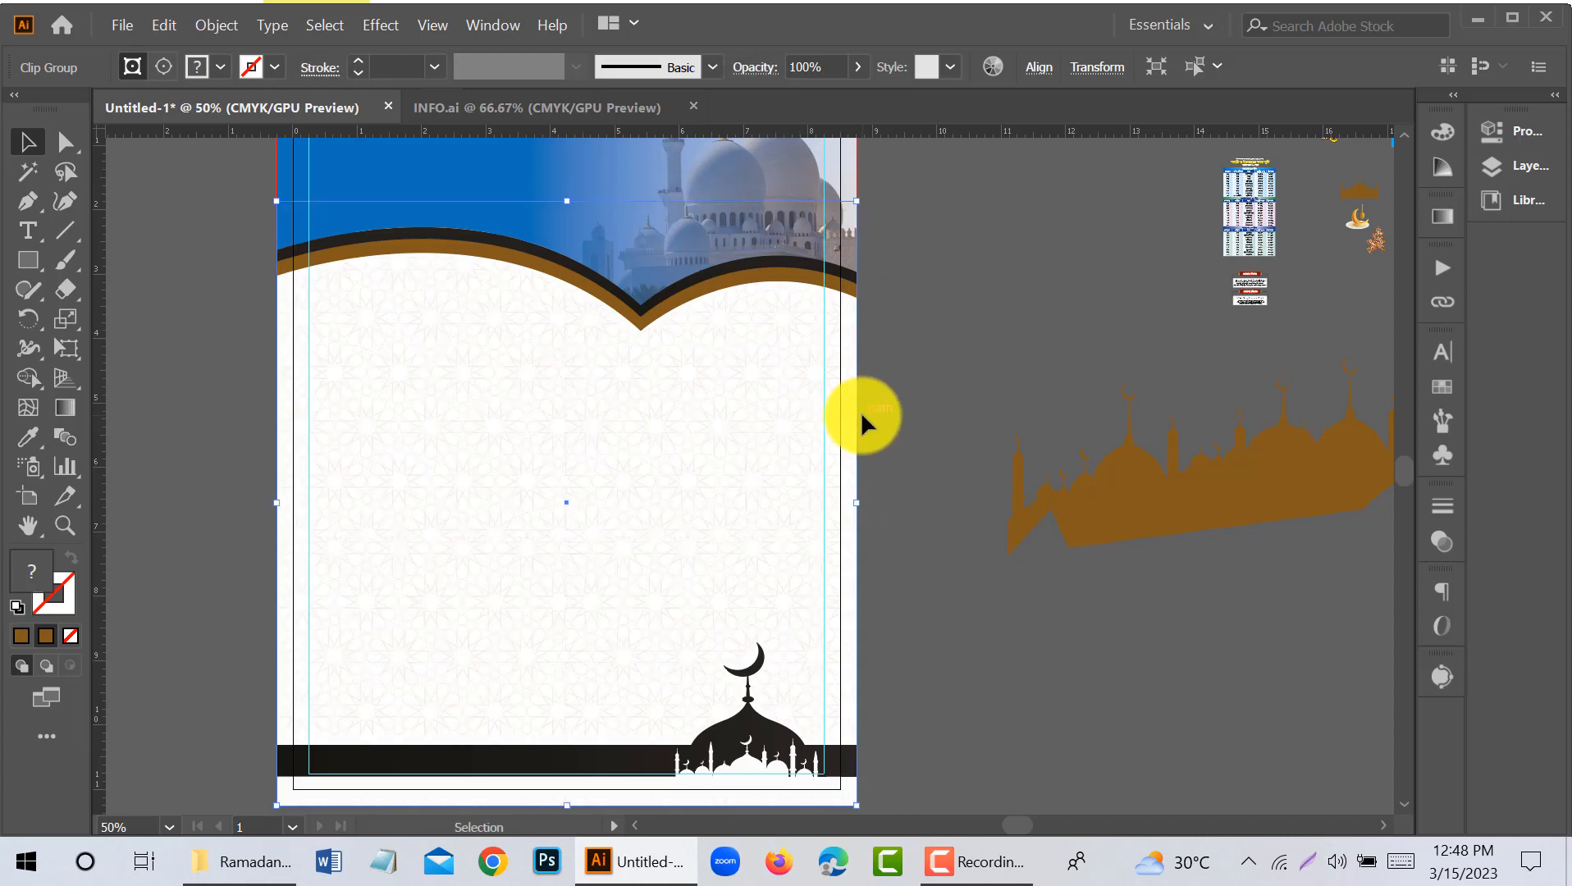
click(860, 411)
scroll(836, 410, up, 1)
scroll(724, 246, up, 3)
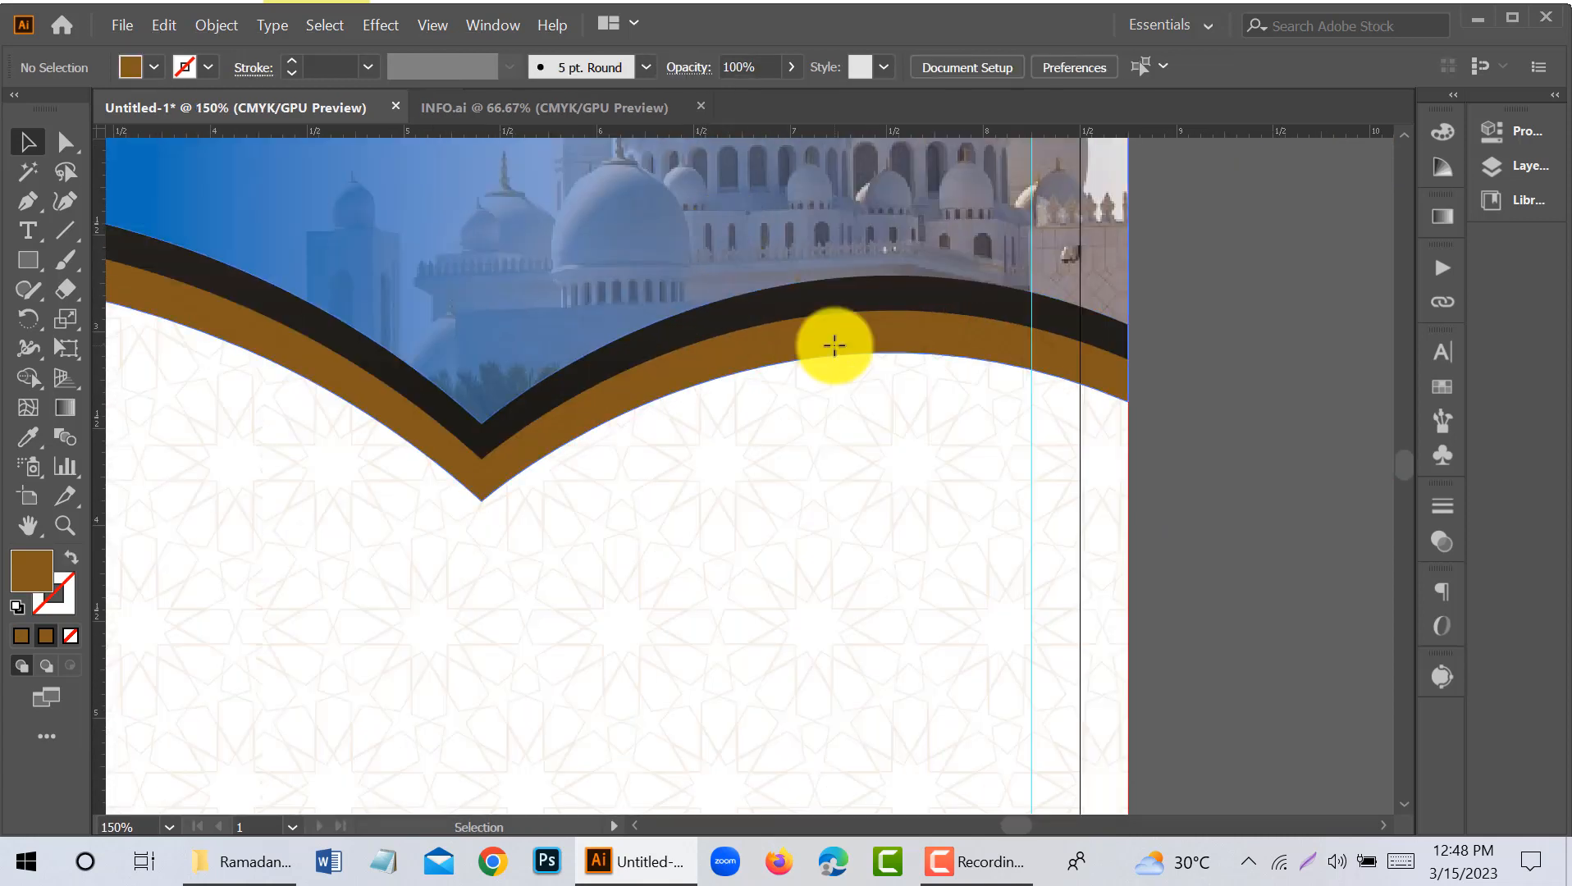
scroll(835, 333, down, 2)
scroll(998, 319, up, 1)
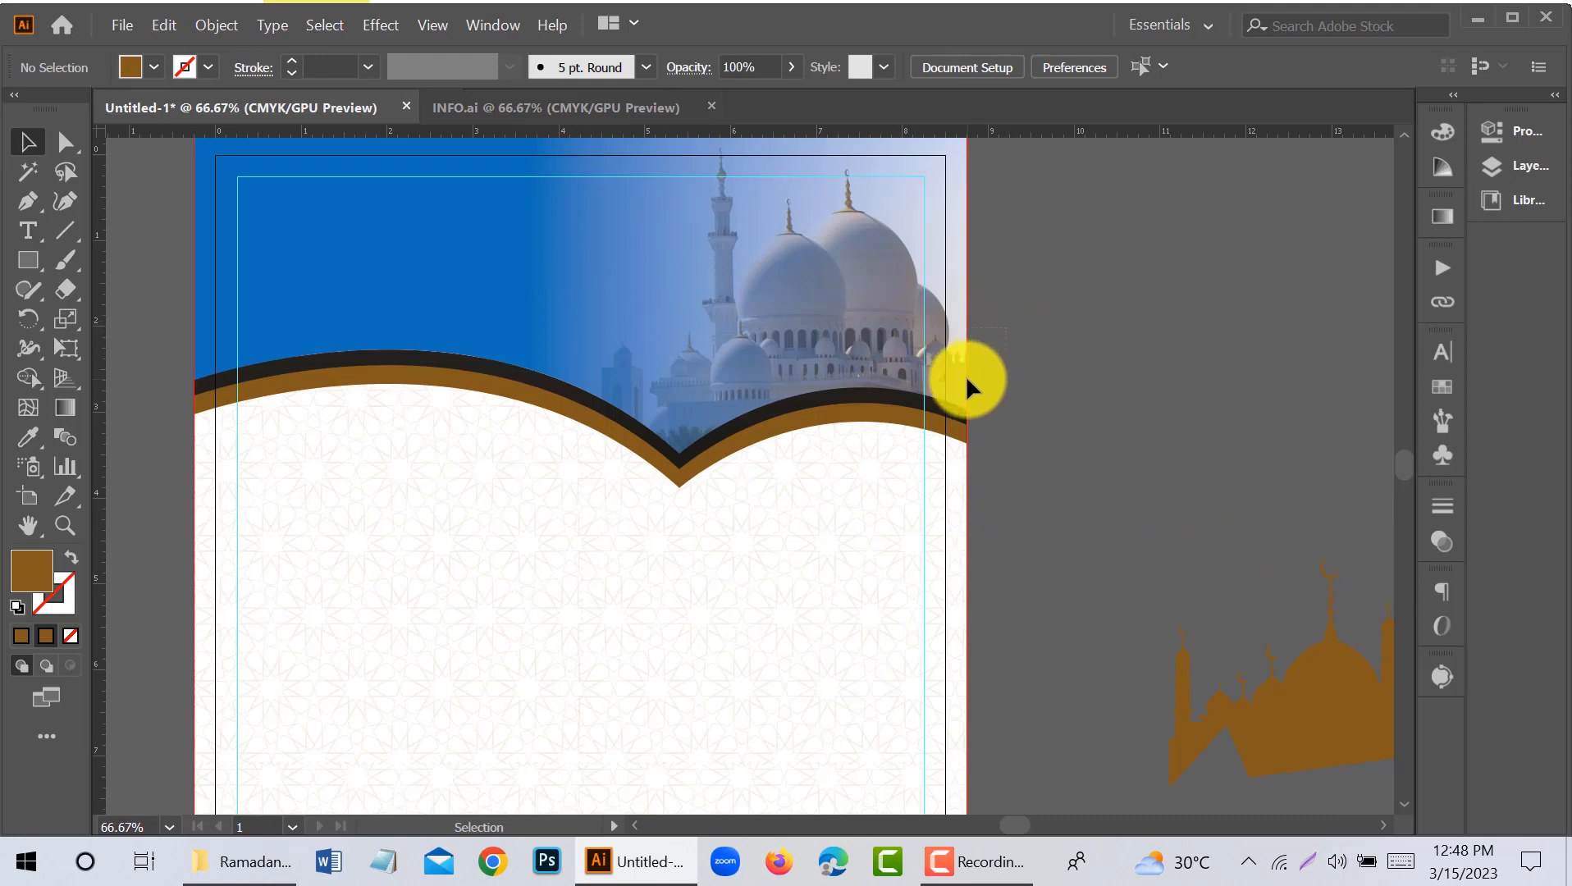
- Bring the selected header bands, clipped photo and gradient shape to the front above the clipped pattern, and deselect them
right_click(912, 414)
click(1130, 560)
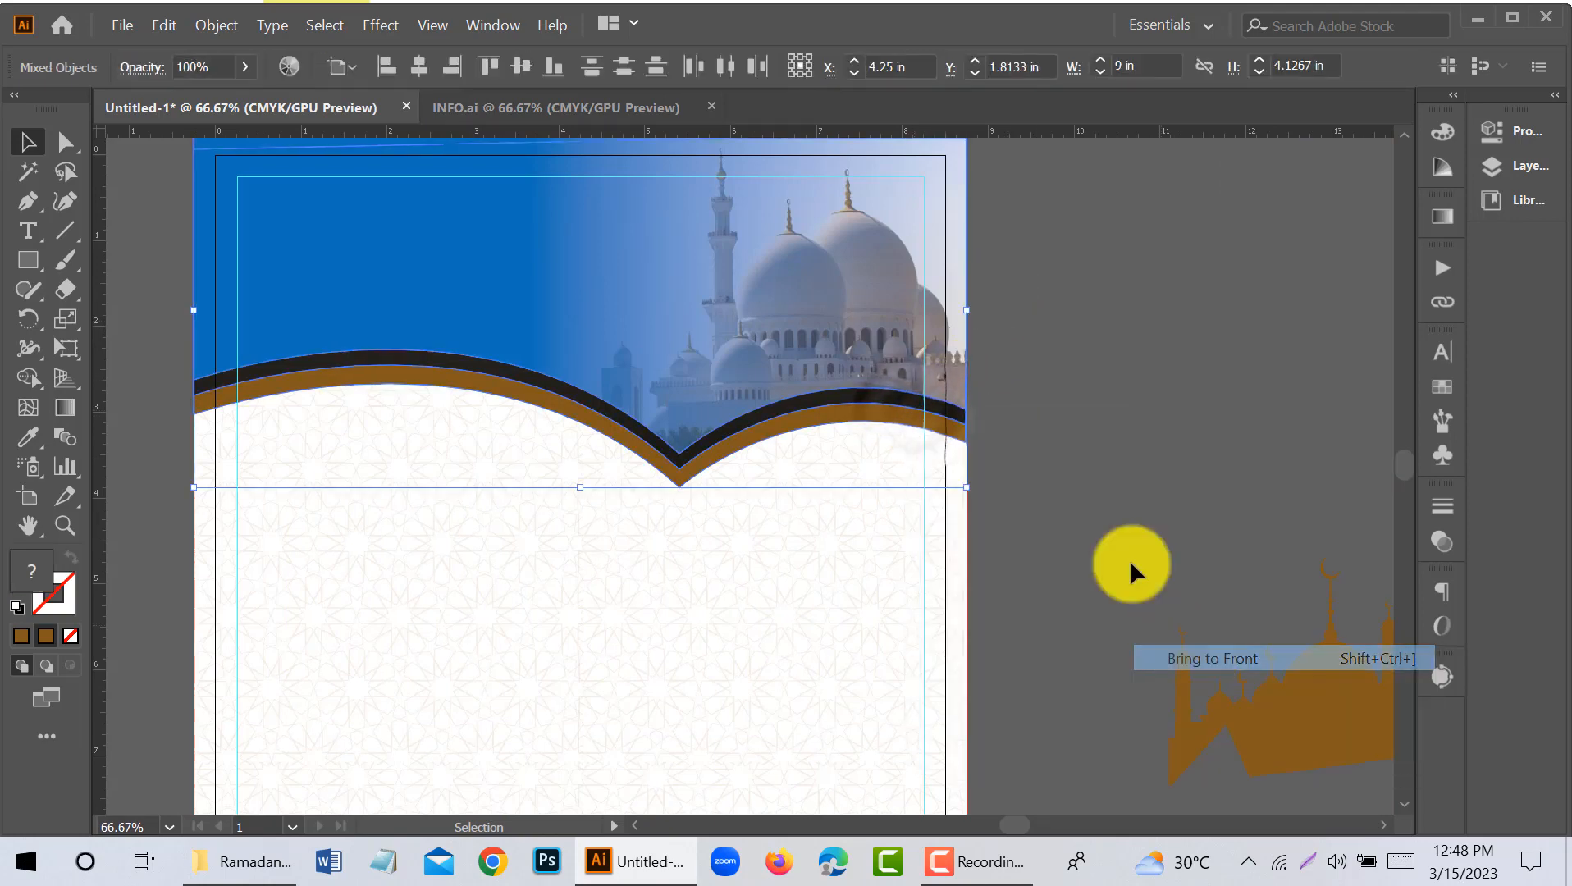
click(1121, 471)
- Move the white Bengali mosque name text on the canvas about 6 in closer to the page
scroll(655, 199, down, 2)
scroll(682, 393, down, 1)
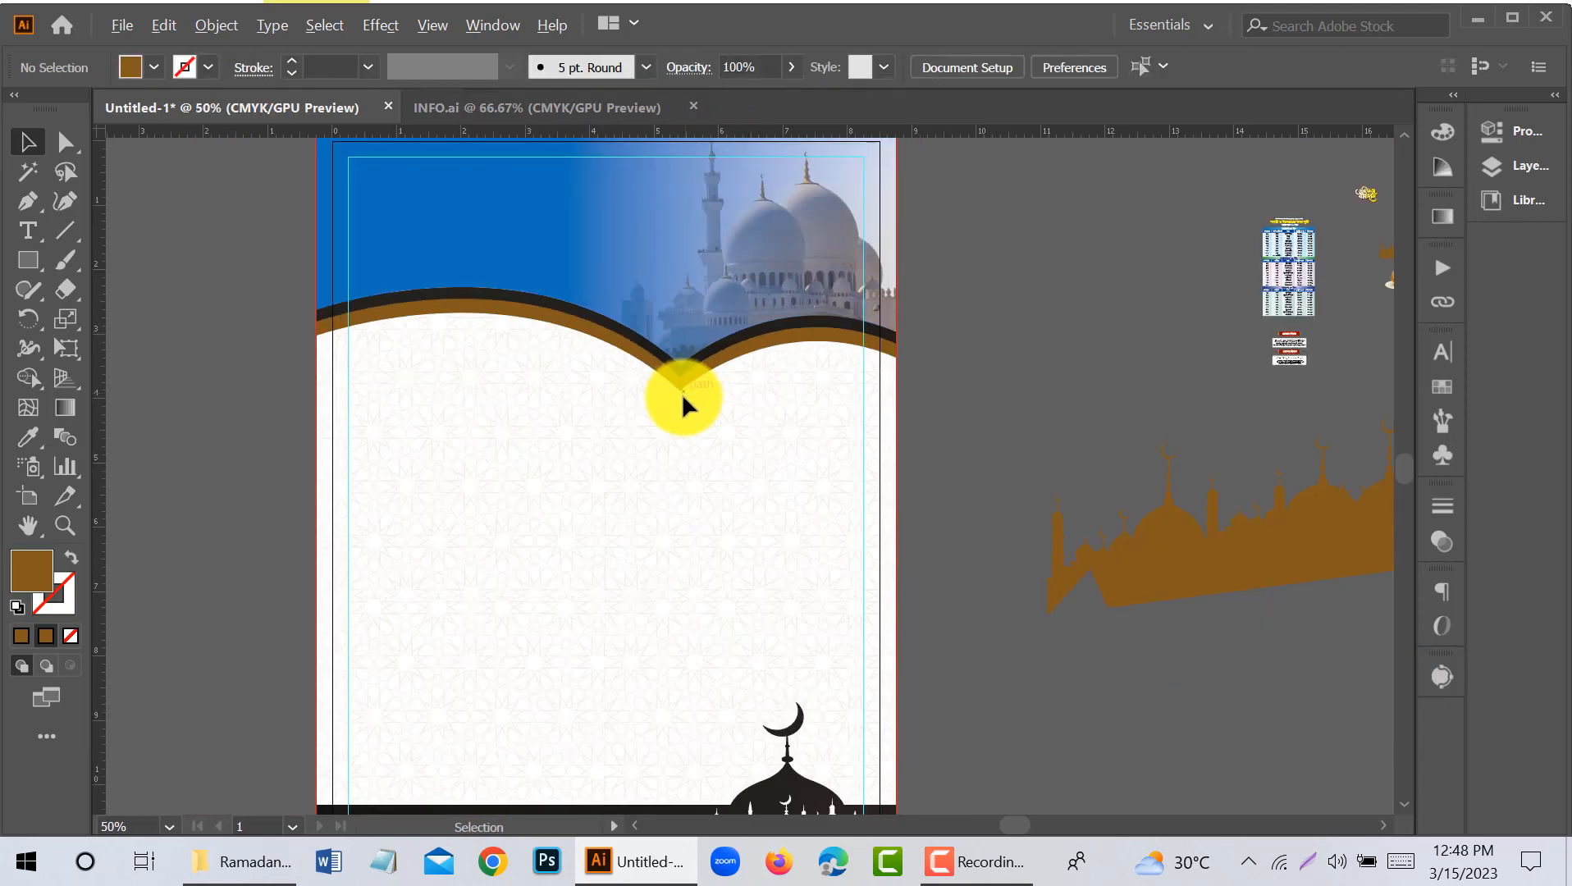
drag(884, 468, 845, 407)
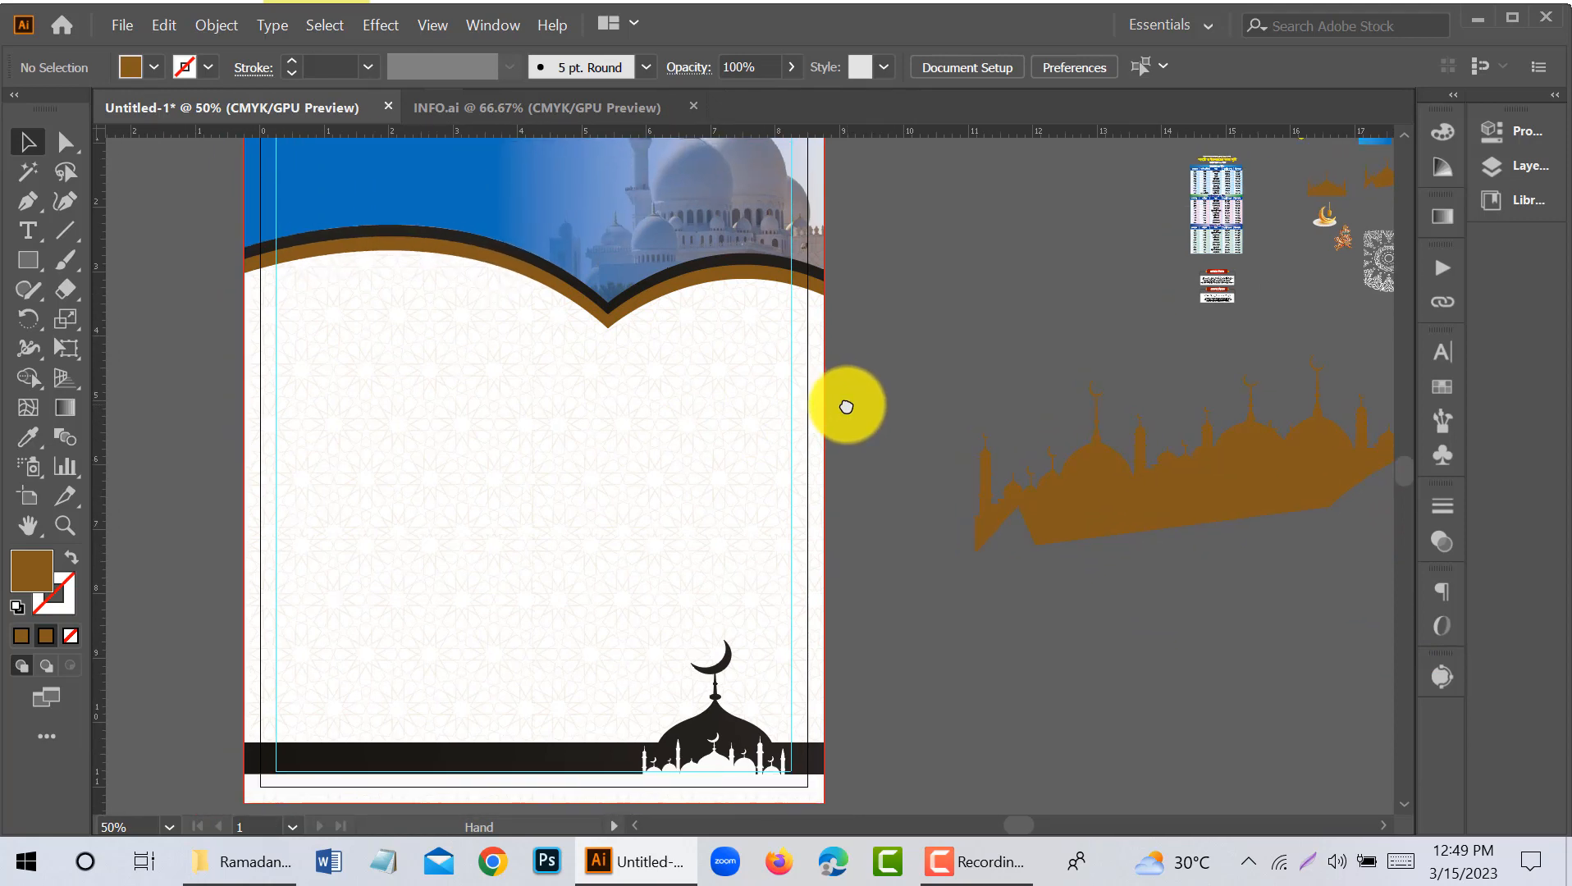
drag(1288, 223, 1147, 281)
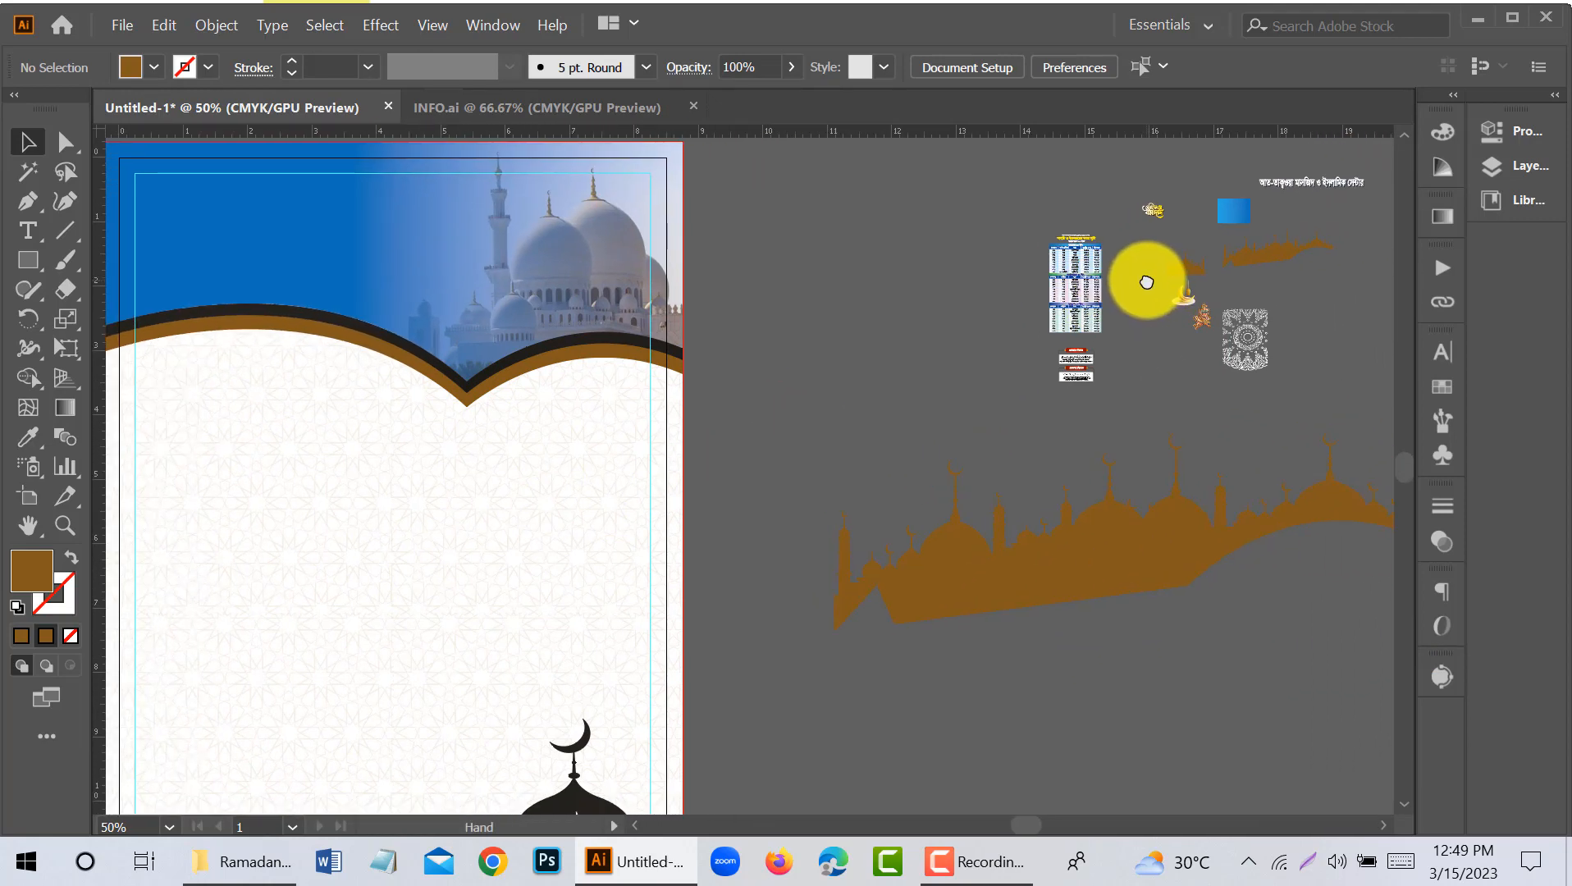
drag(1296, 189, 919, 211)
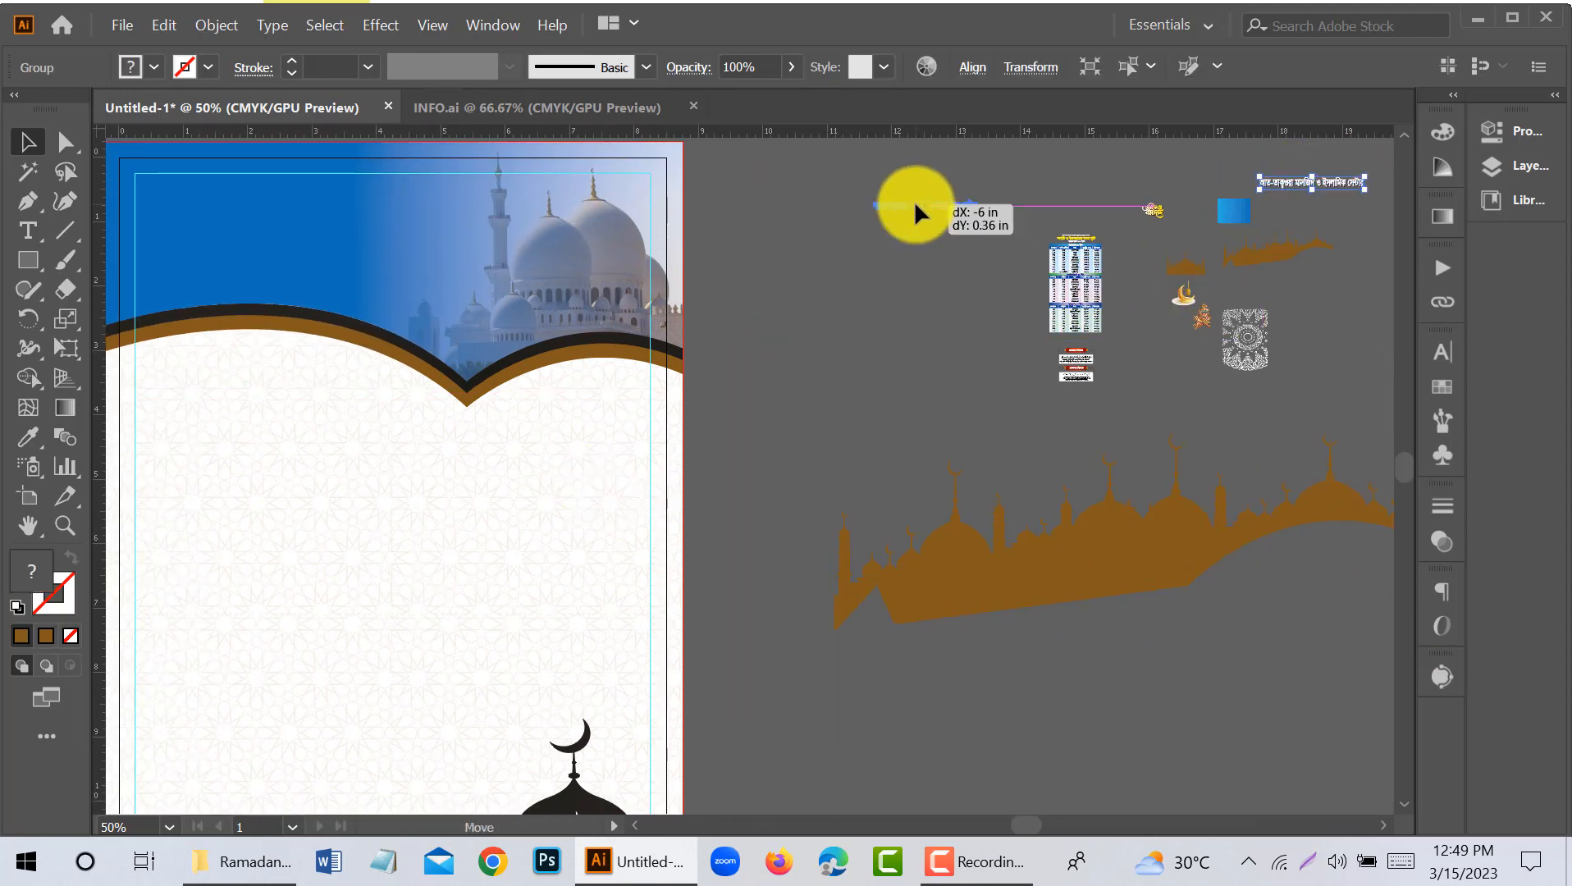
- Move the small yellow Bengali Ramadan calligraphy from the canvas onto the page body below the header, and enlarge it
click(1155, 211)
scroll(1155, 217, up, 1)
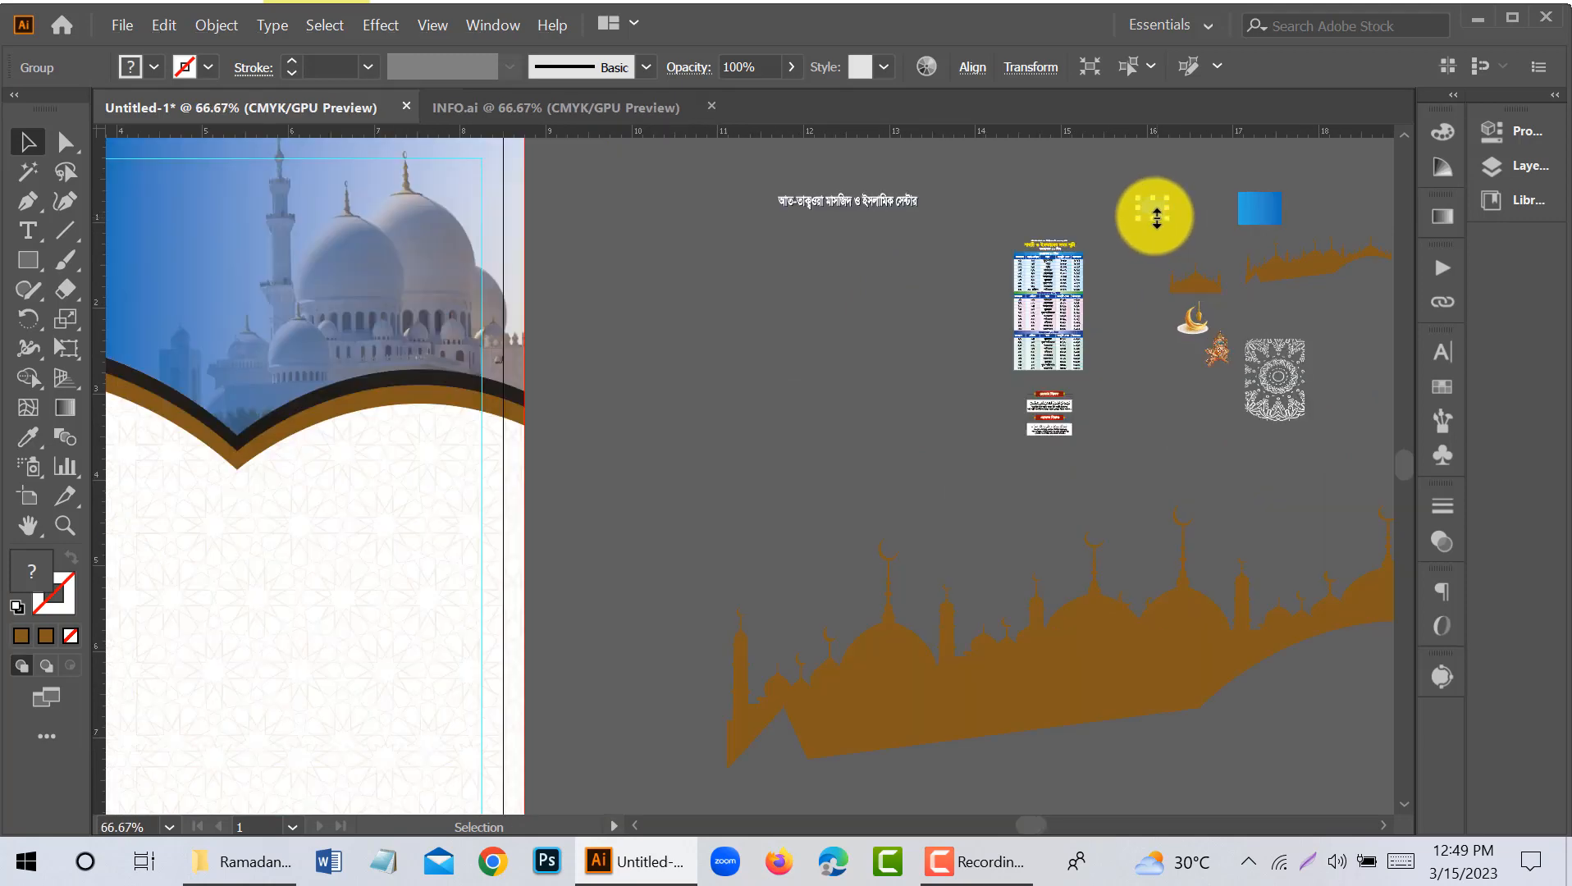
drag(1149, 208, 265, 547)
drag(378, 583, 1017, 538)
drag(931, 512, 1084, 619)
drag(1019, 571, 555, 435)
drag(625, 488, 734, 601)
scroll(734, 589, down, 1)
click(337, 472)
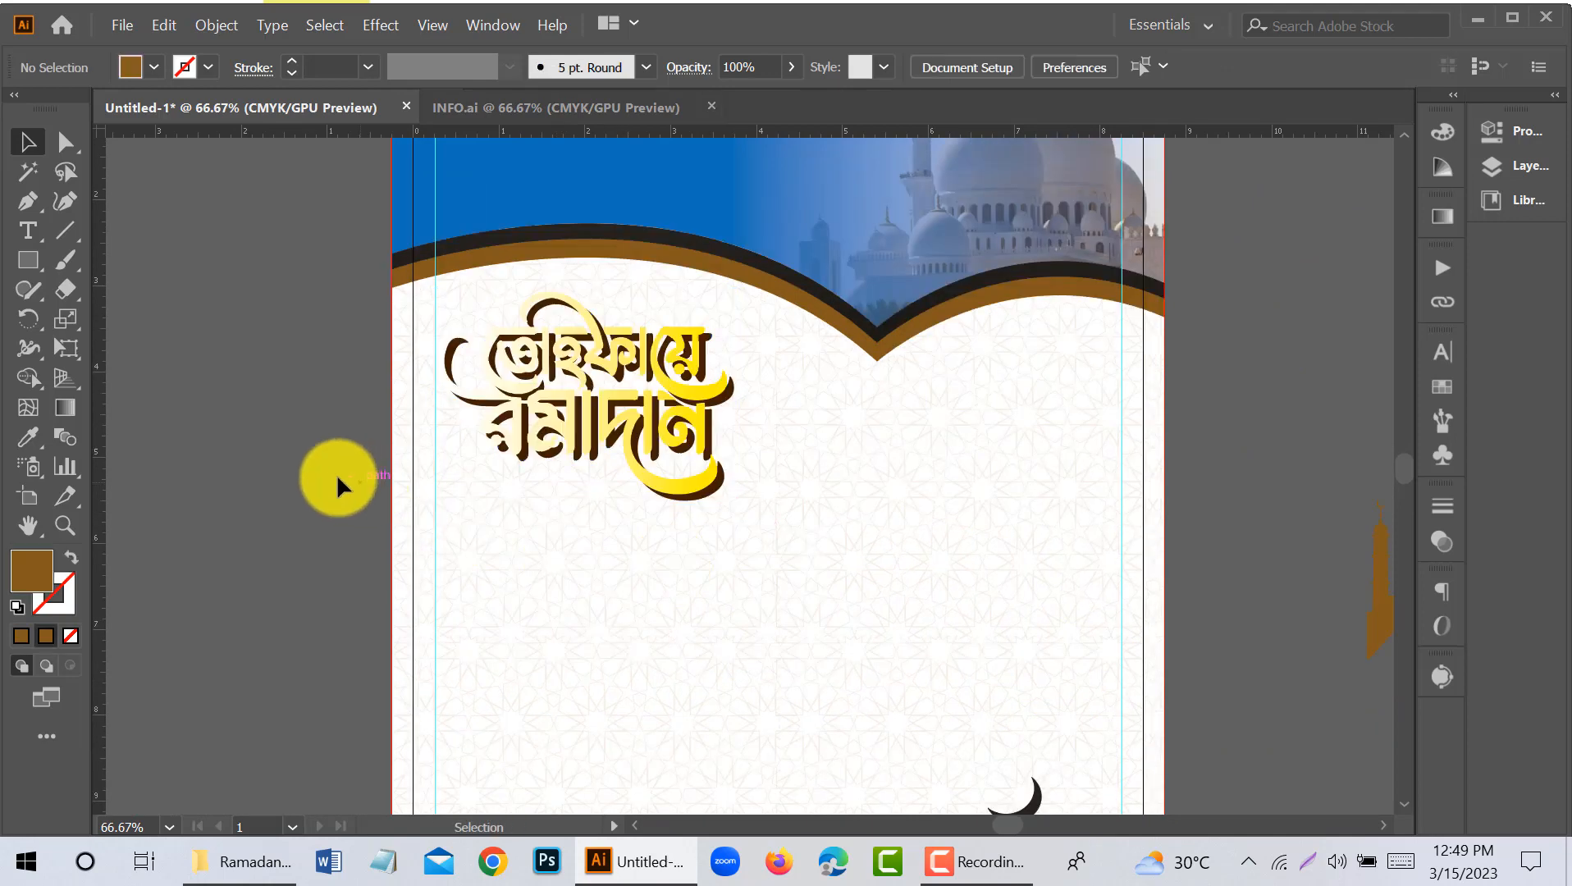
- Move the Ramadan calligraphy off the page onto the empty canvas beside it, and ungroup it from its shadow
scroll(332, 472, down, 1)
drag(562, 541, 700, 587)
drag(771, 439, 361, 510)
click(311, 637)
drag(310, 639, 355, 652)
right_click(420, 543)
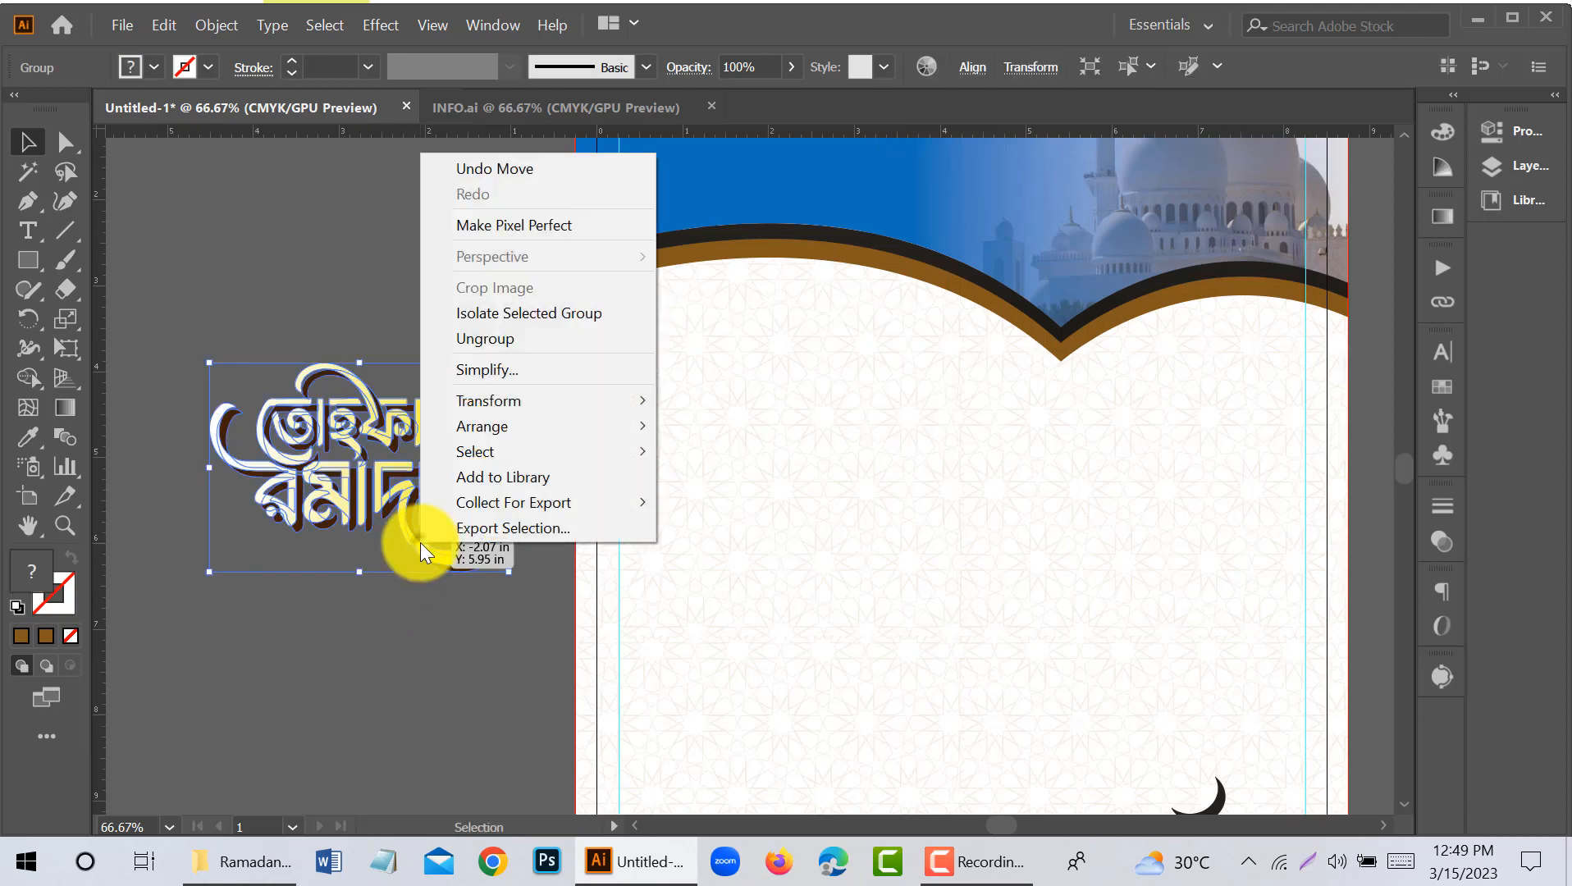
click(468, 346)
click(382, 645)
- Recolour the end stop of the front lettering's gradient with brown sampled from the header's lower band
click(452, 564)
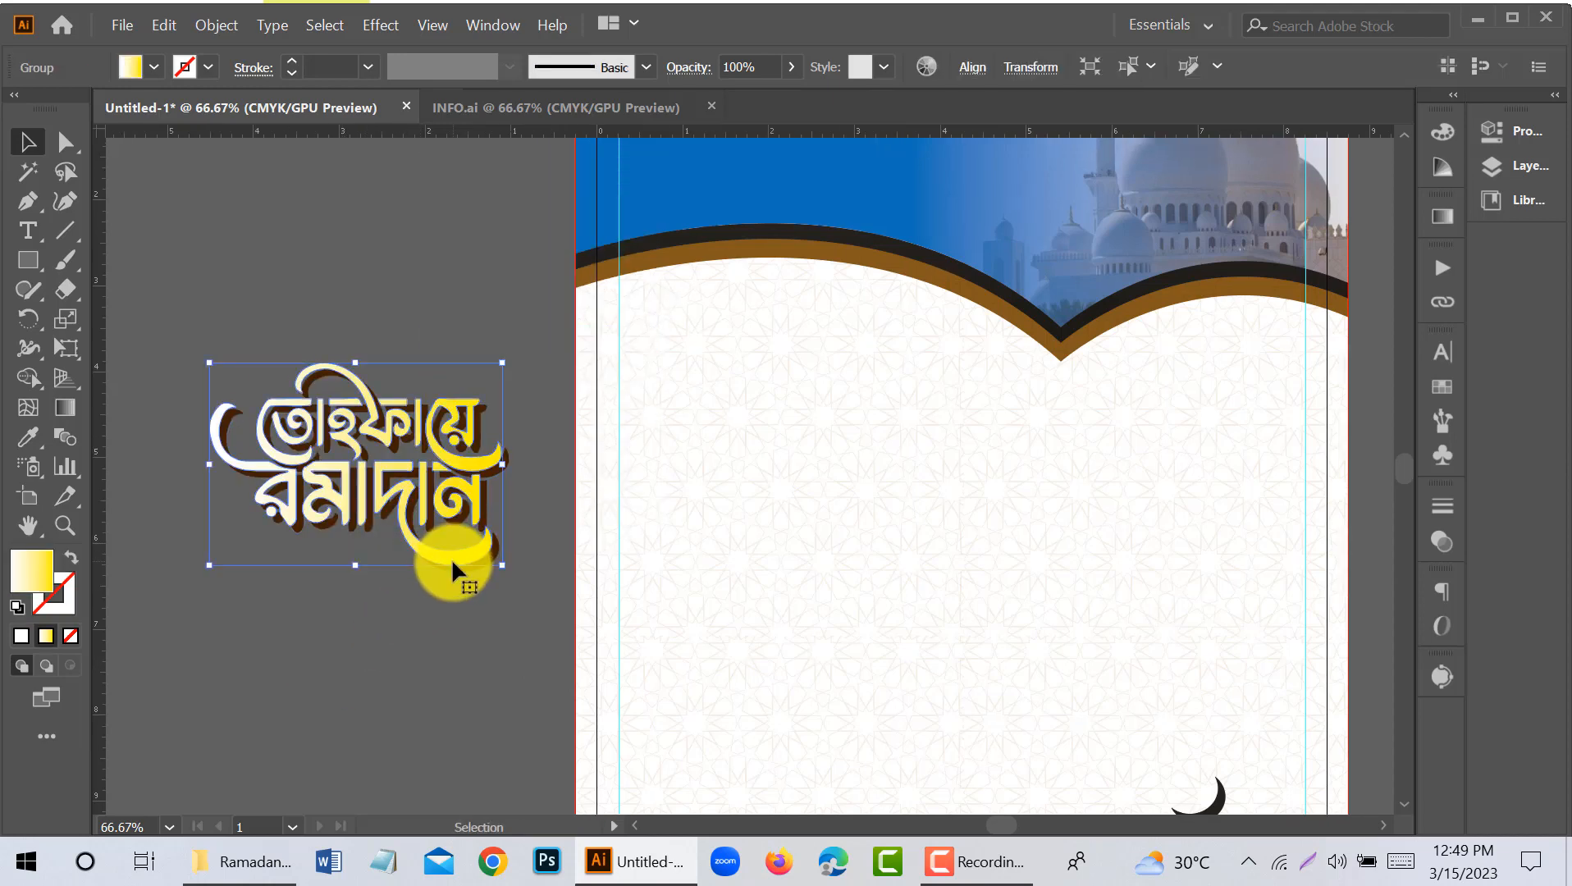
click(1438, 221)
click(1363, 408)
click(1156, 452)
click(1068, 352)
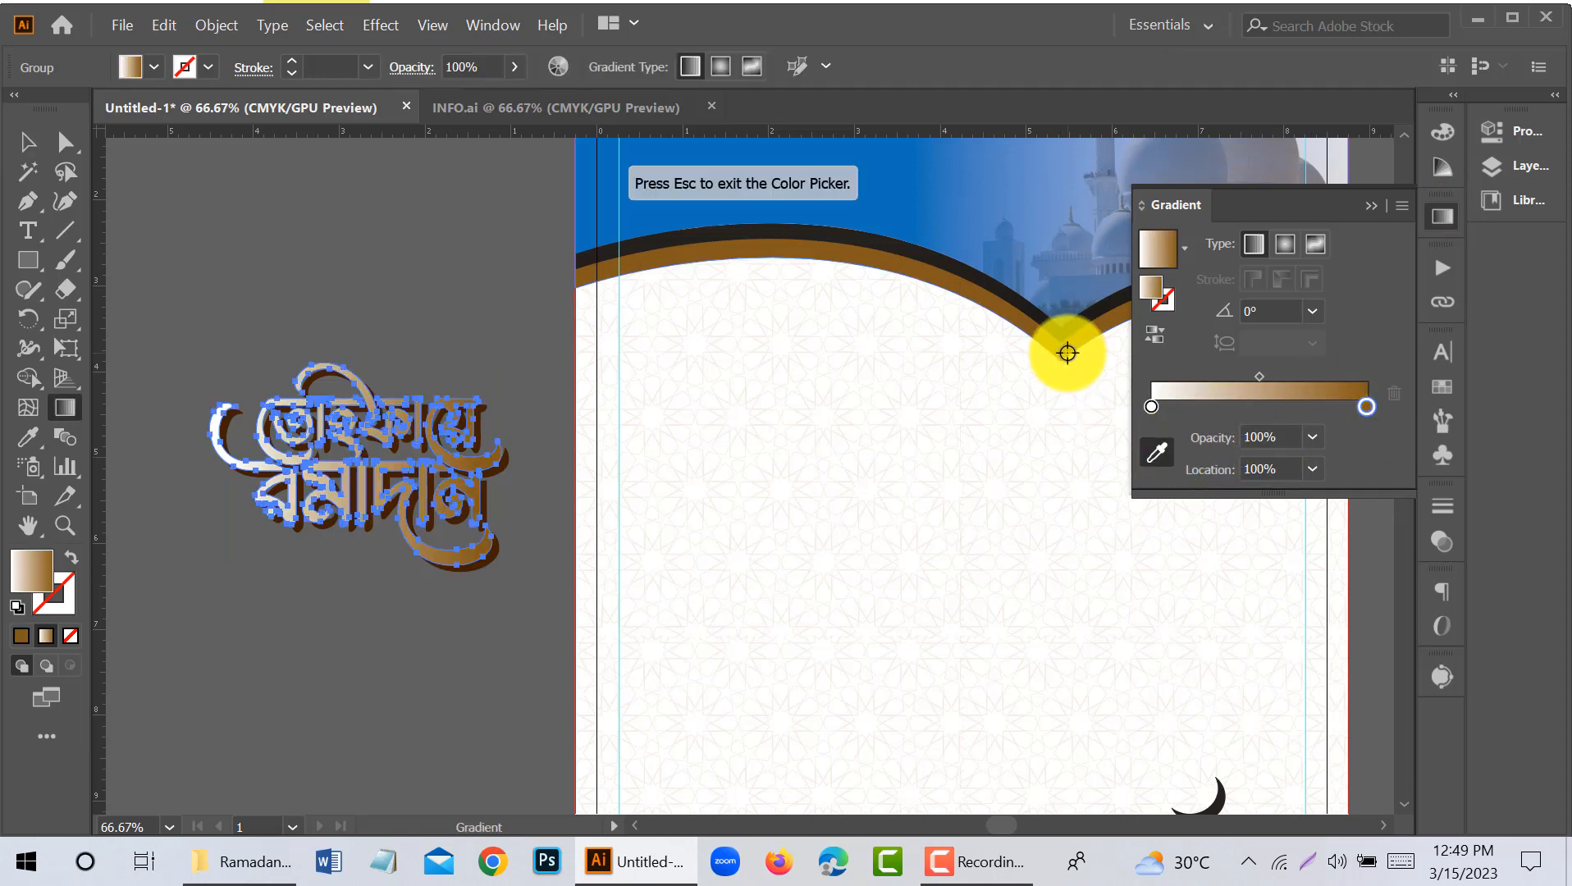
click(28, 142)
click(173, 484)
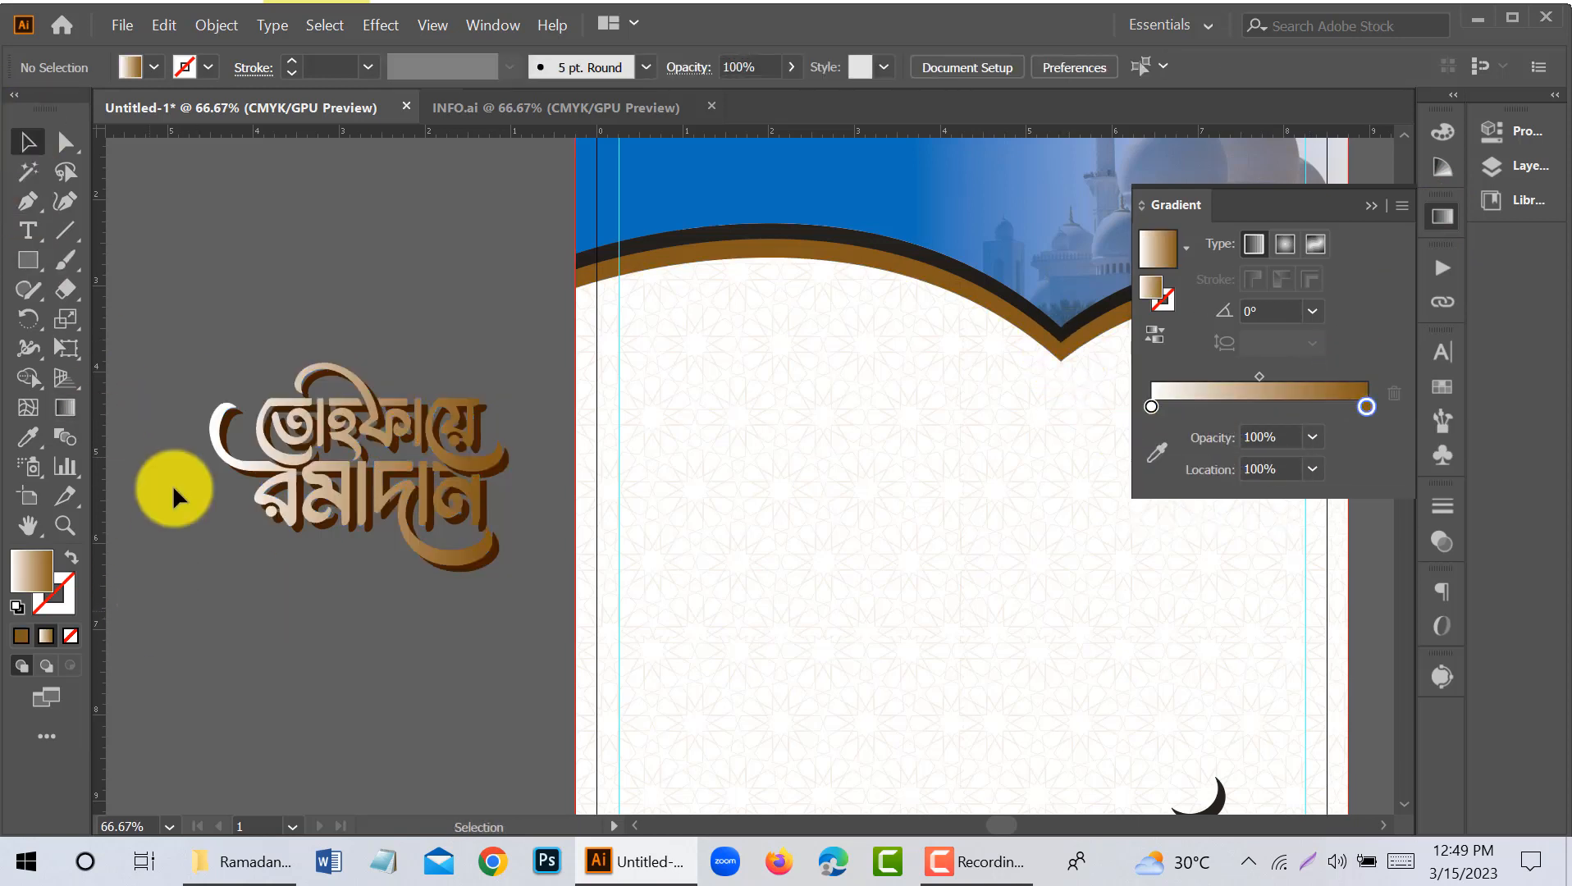
- Place a copy of the brown gradient lettering, without its shadow, on the page body just below the header
click(363, 510)
drag(362, 508, 852, 541)
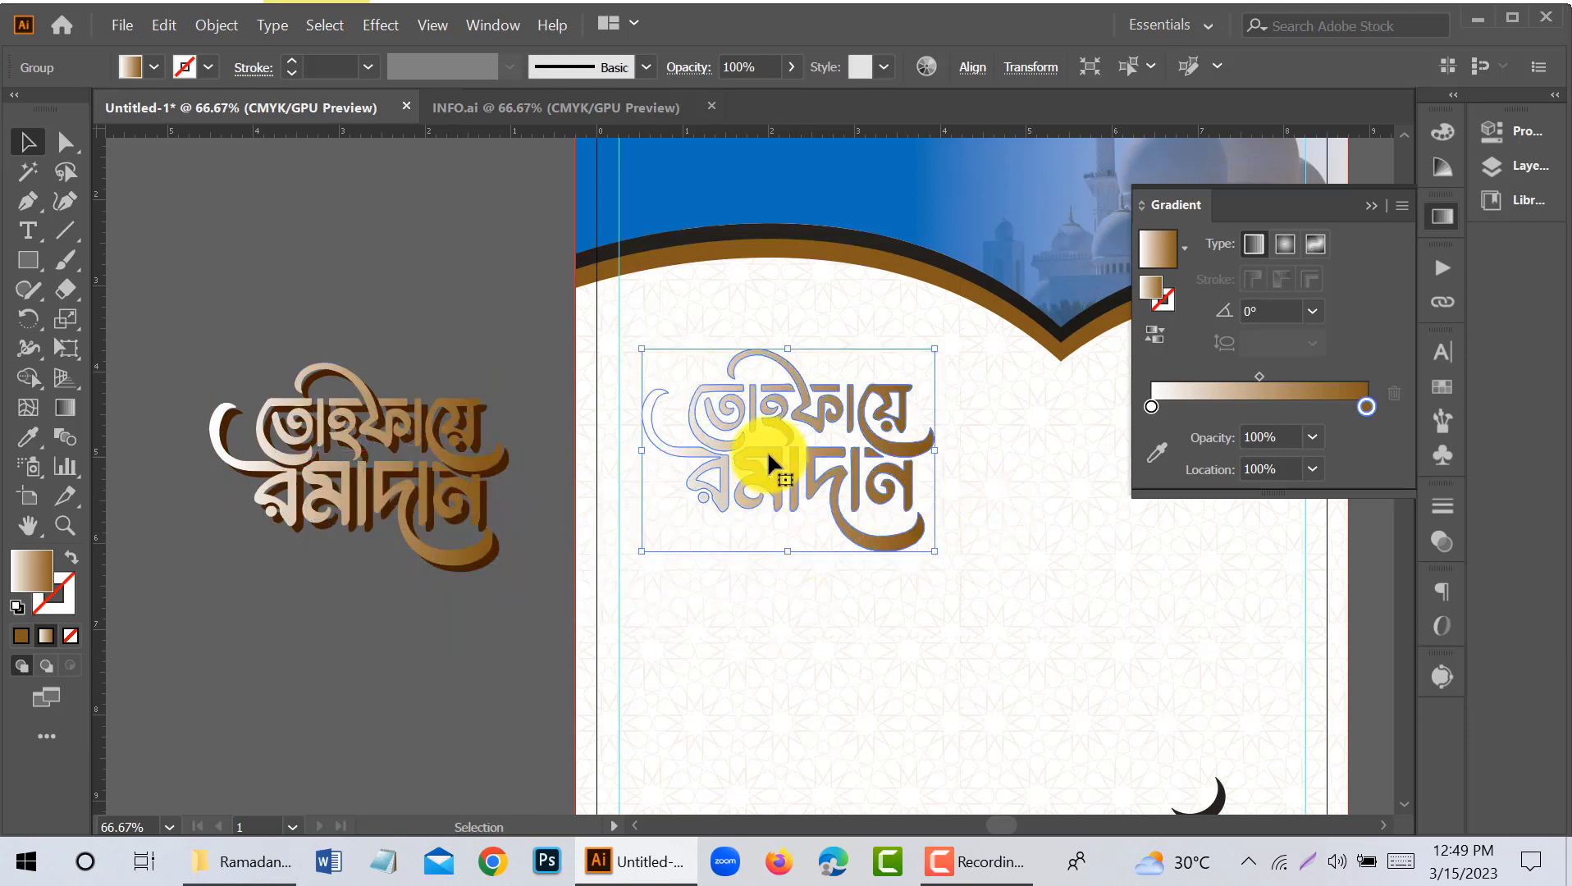
drag(768, 450, 754, 385)
click(385, 629)
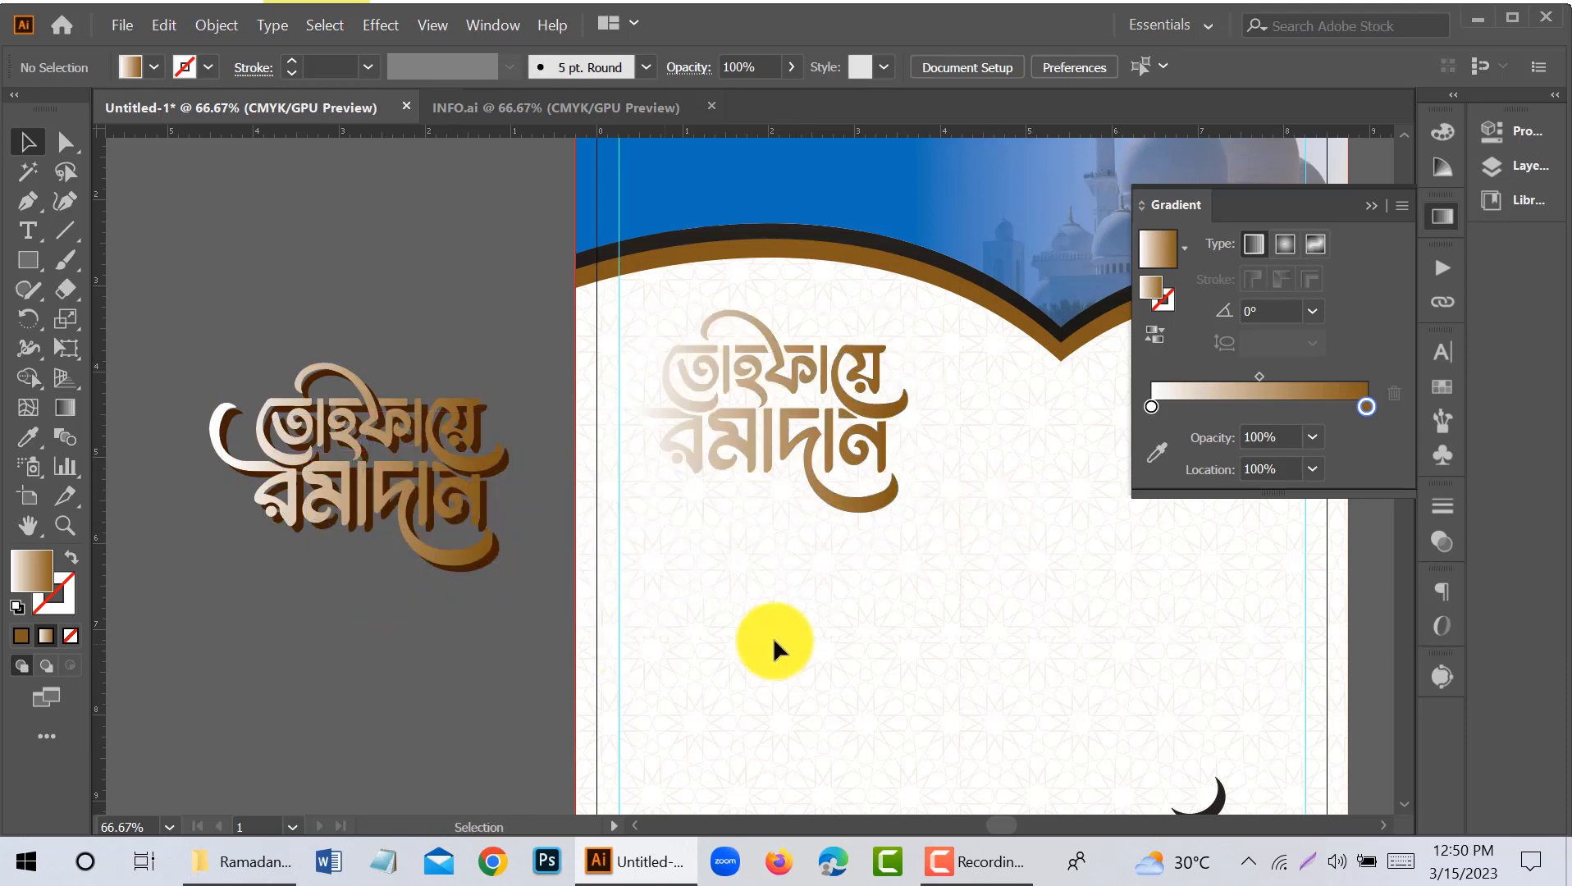
- Recolour the start stop of the copied lettering's gradient with light blue sampled from the header photo
scroll(773, 640, right, 2)
click(748, 491)
click(1152, 407)
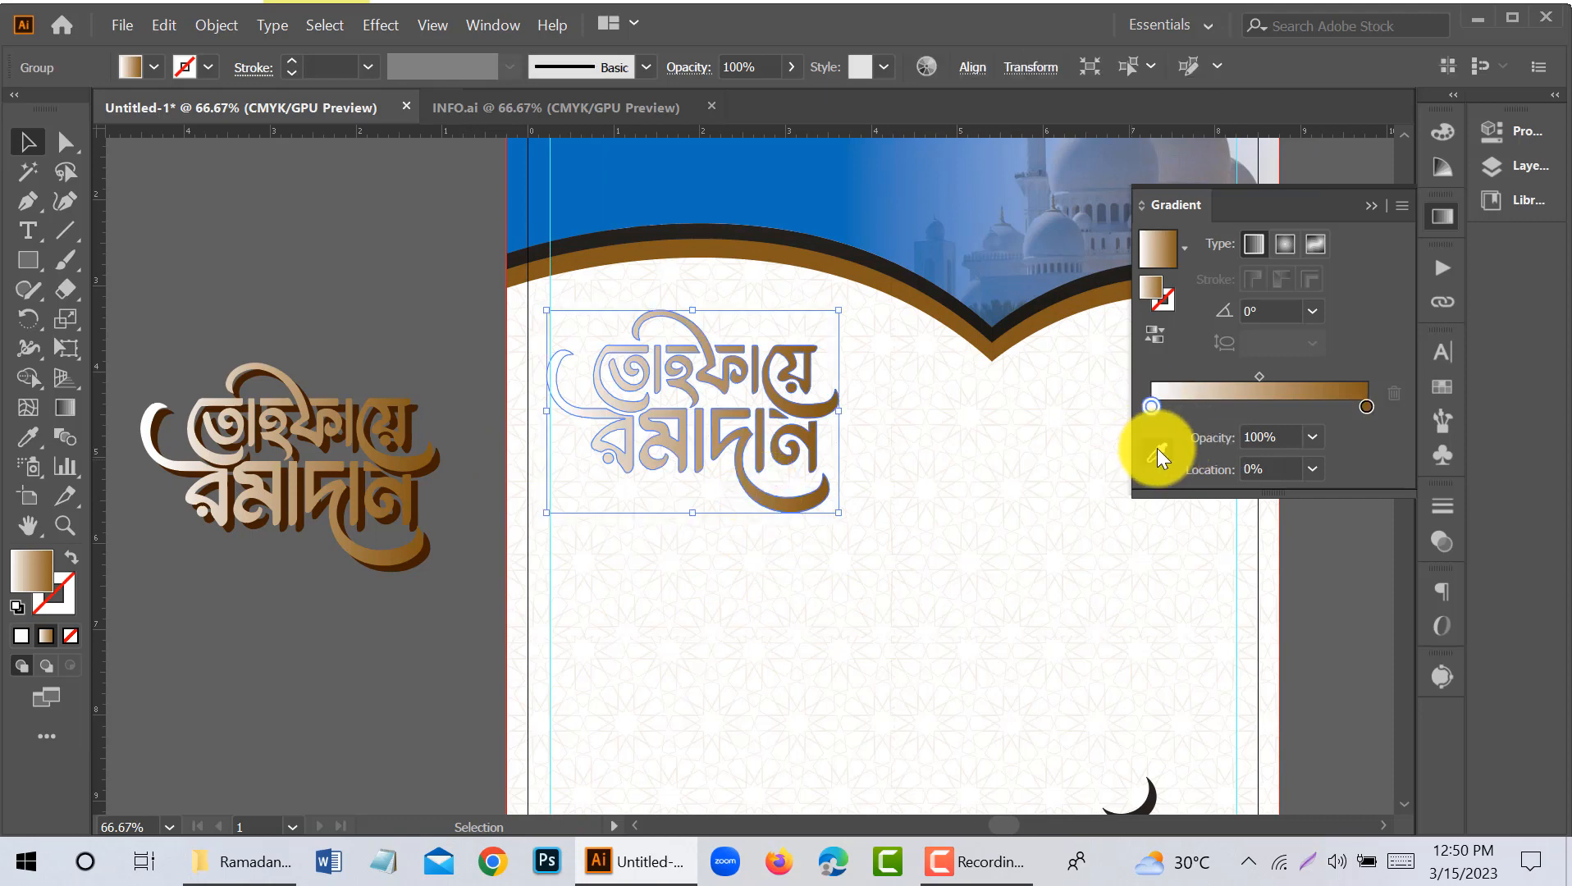
click(1156, 450)
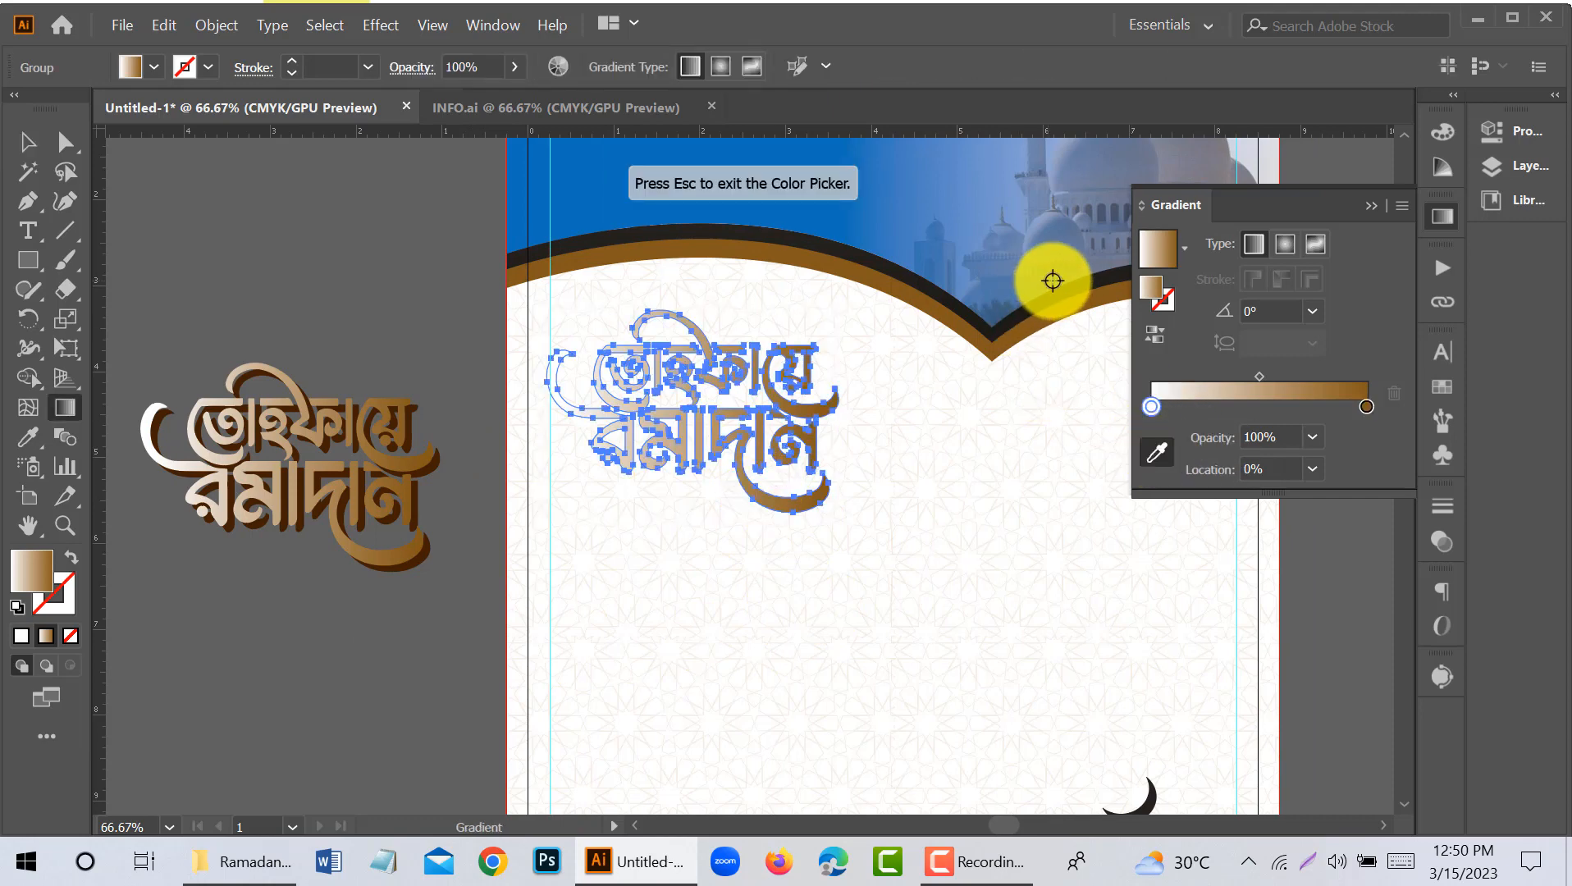
double_click(28, 579)
drag(742, 317, 653, 264)
click(991, 276)
click(28, 142)
click(306, 331)
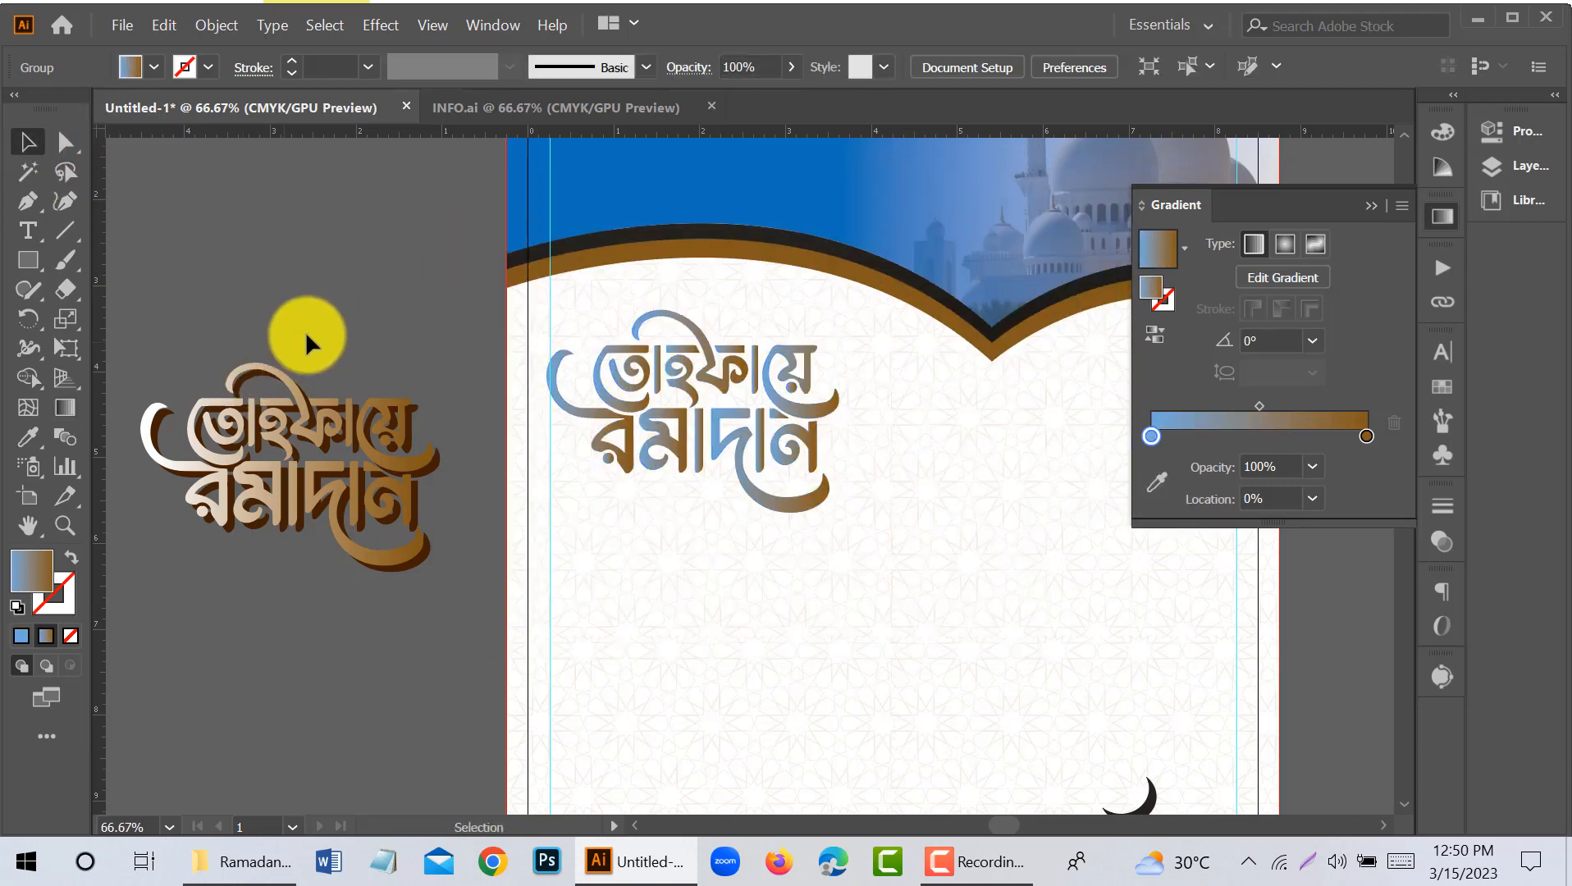
- Undo the light blue stop, the lettering copy and the brown recolouring to restore the yellow gradient
key(ctrl+z)
key(ctrl+z)
key(ctrl+z)
key(ctrl+z)
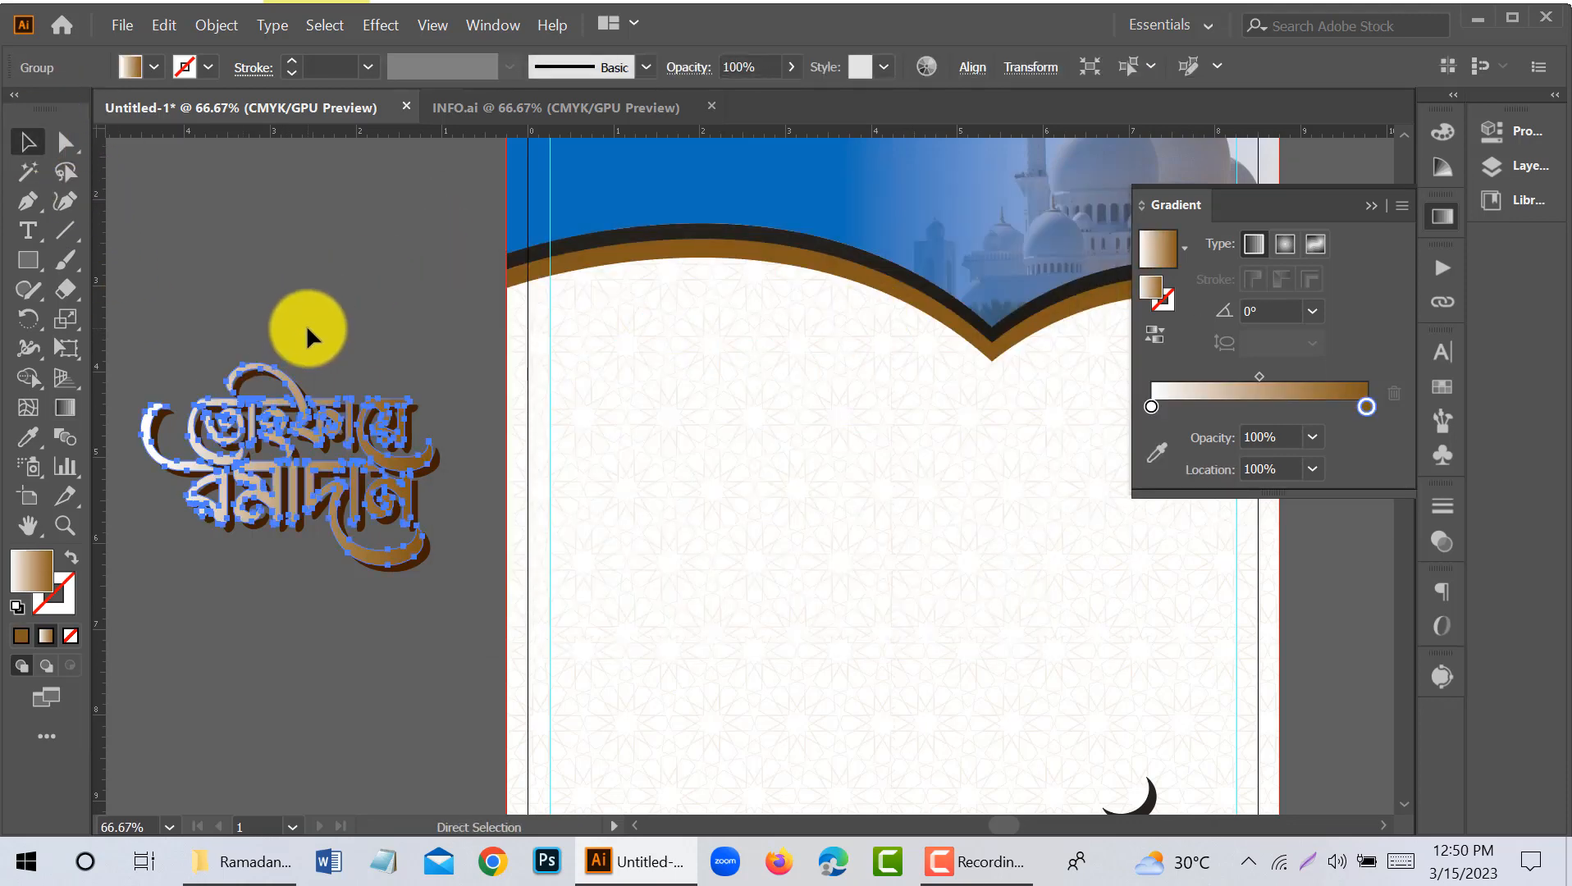
click(306, 331)
click(358, 550)
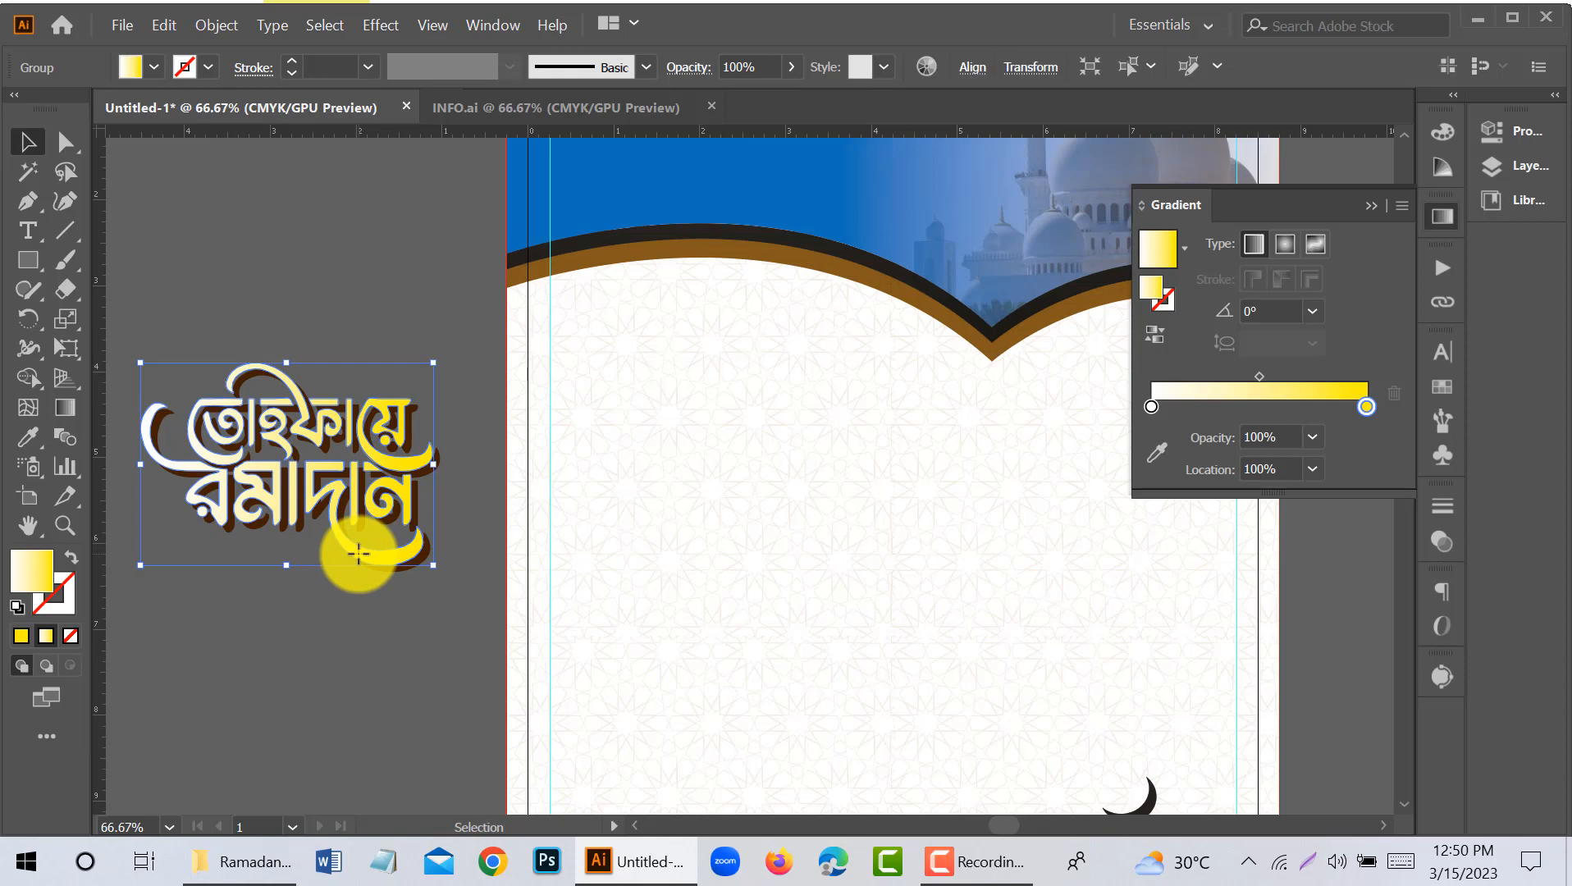
click(342, 592)
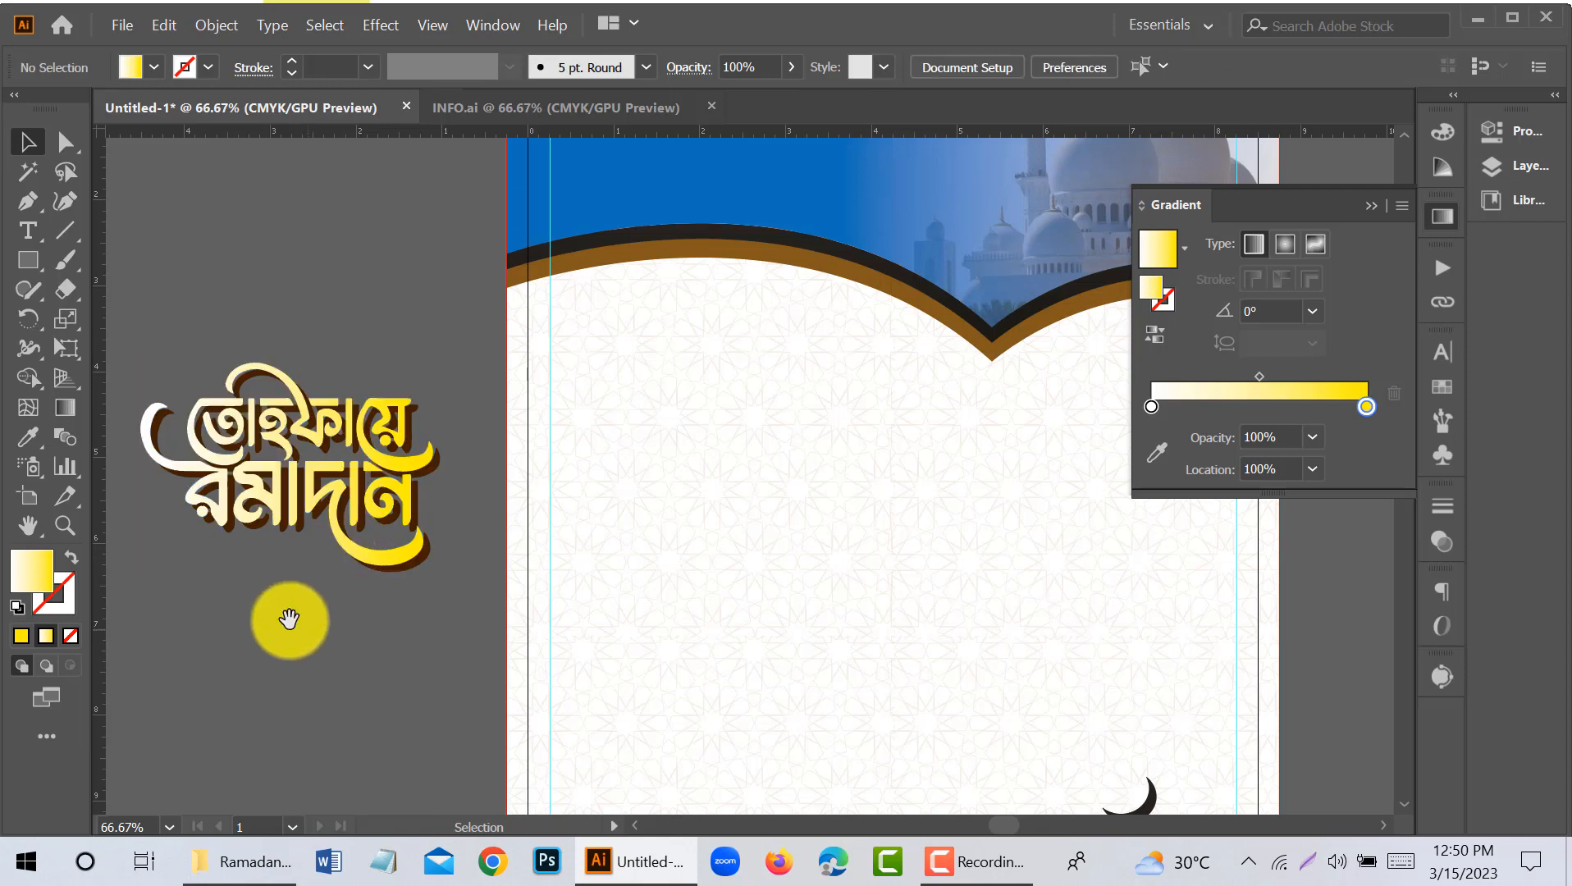
- Set the end stop of the front lettering's gradient to blue with about 92% cyan, 0% magenta, 27.45% yellow and 0% black
drag(287, 621, 359, 638)
click(440, 576)
double_click(1366, 407)
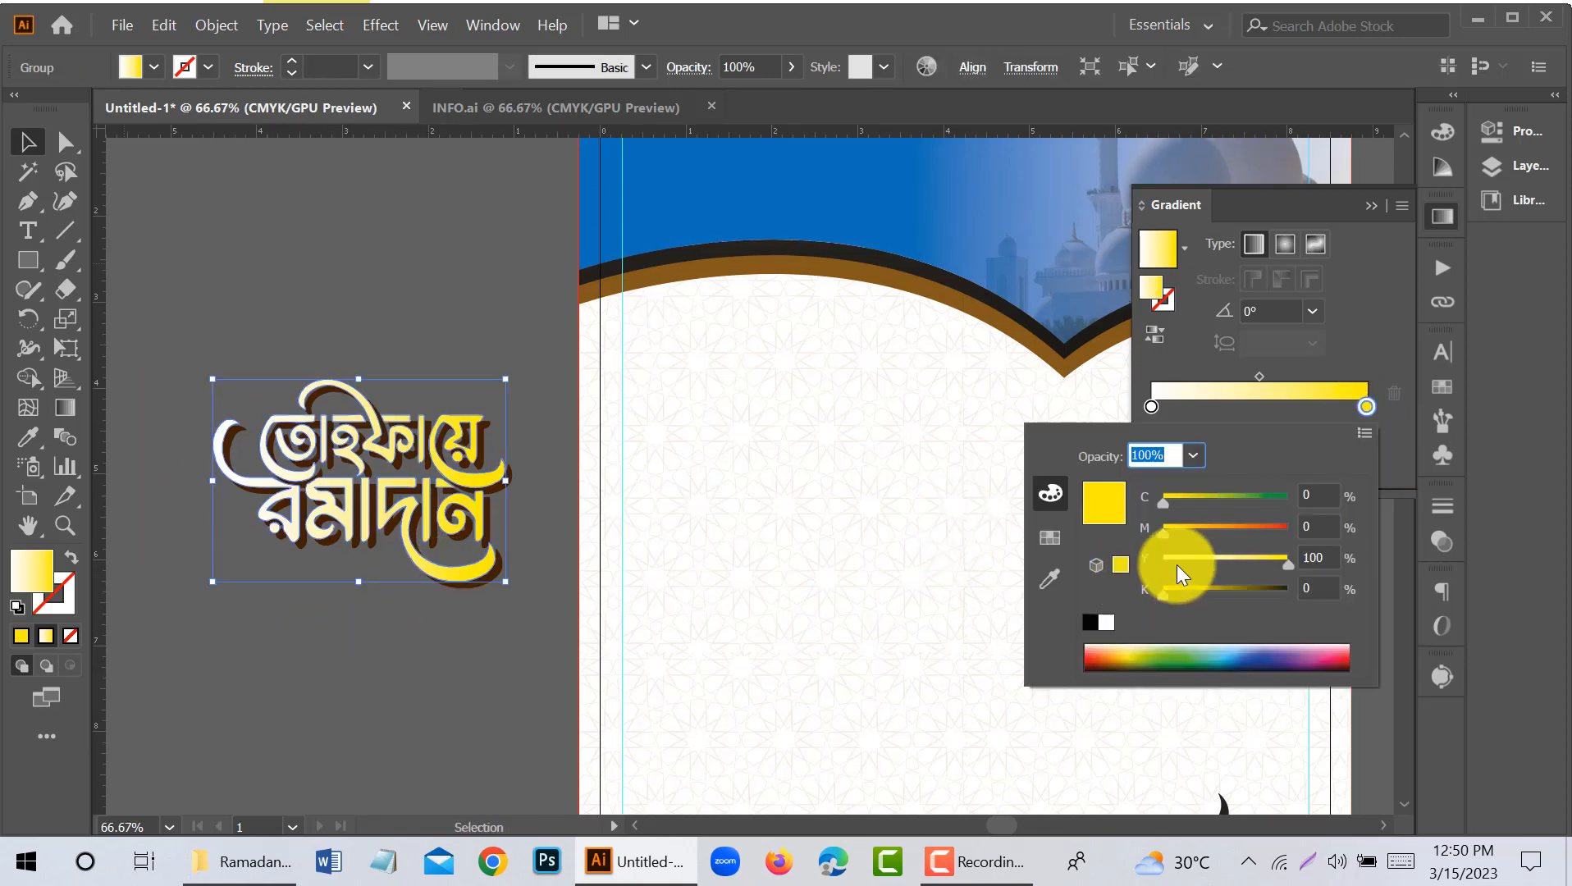
click(1138, 646)
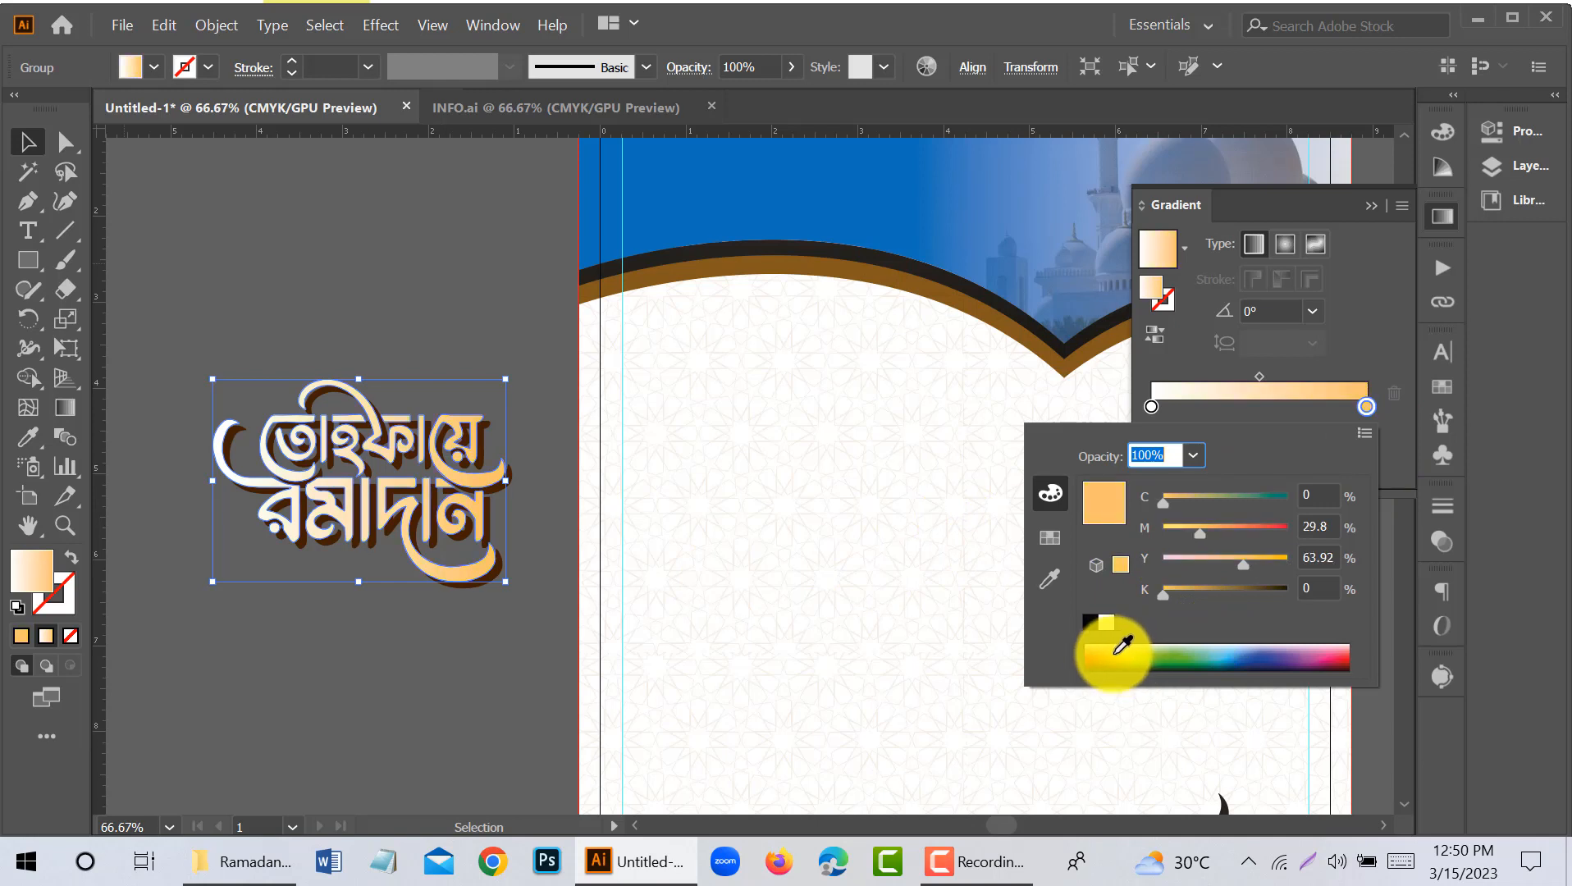
drag(1127, 651, 1230, 651)
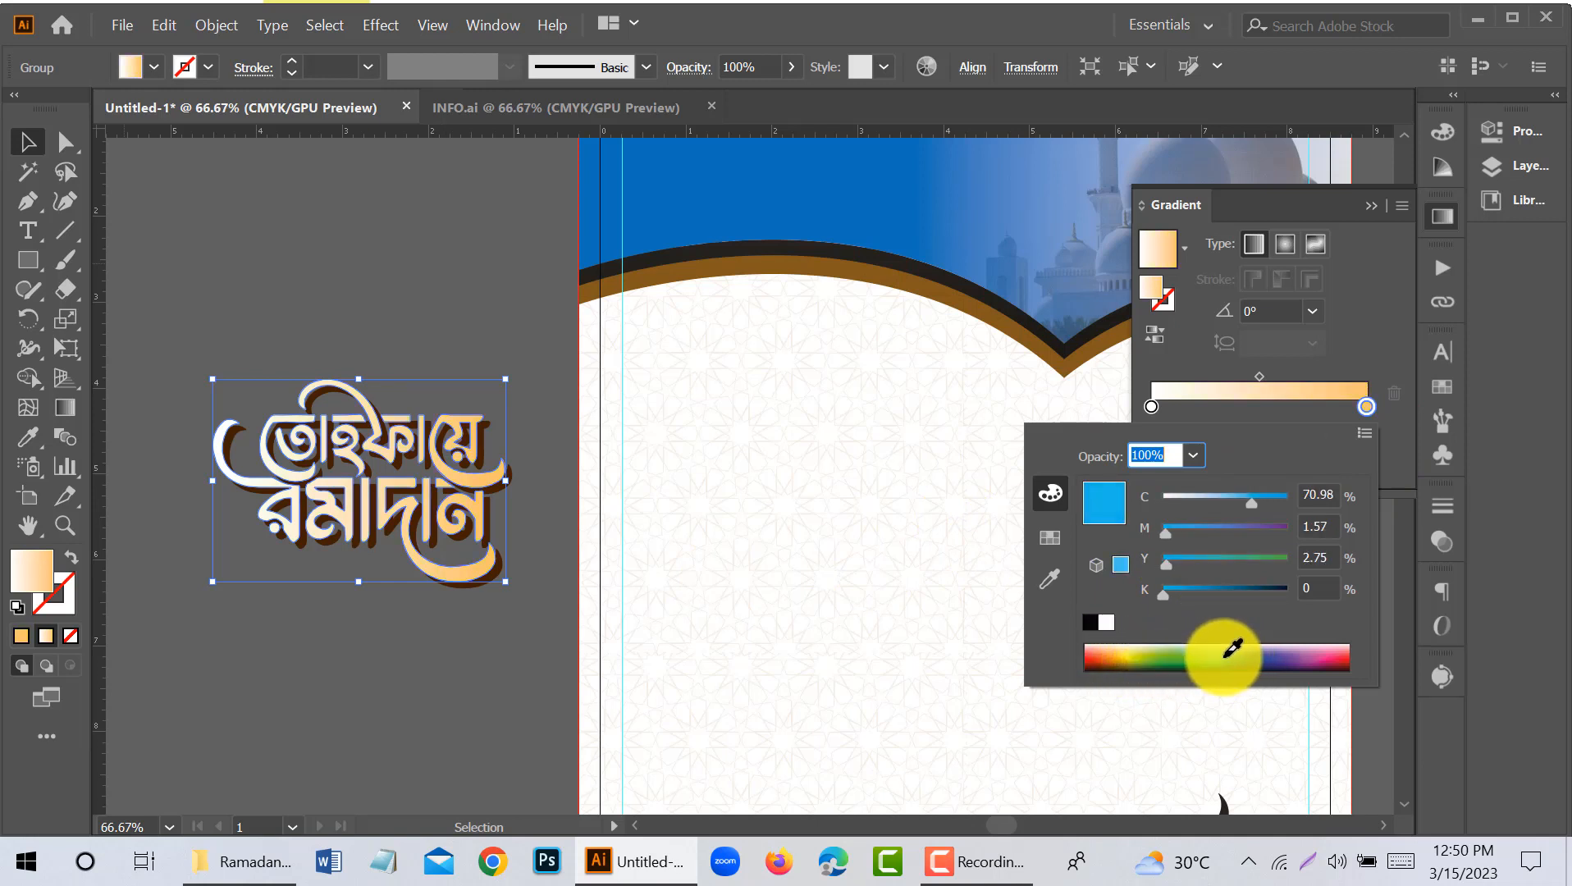
drag(1123, 659, 1224, 649)
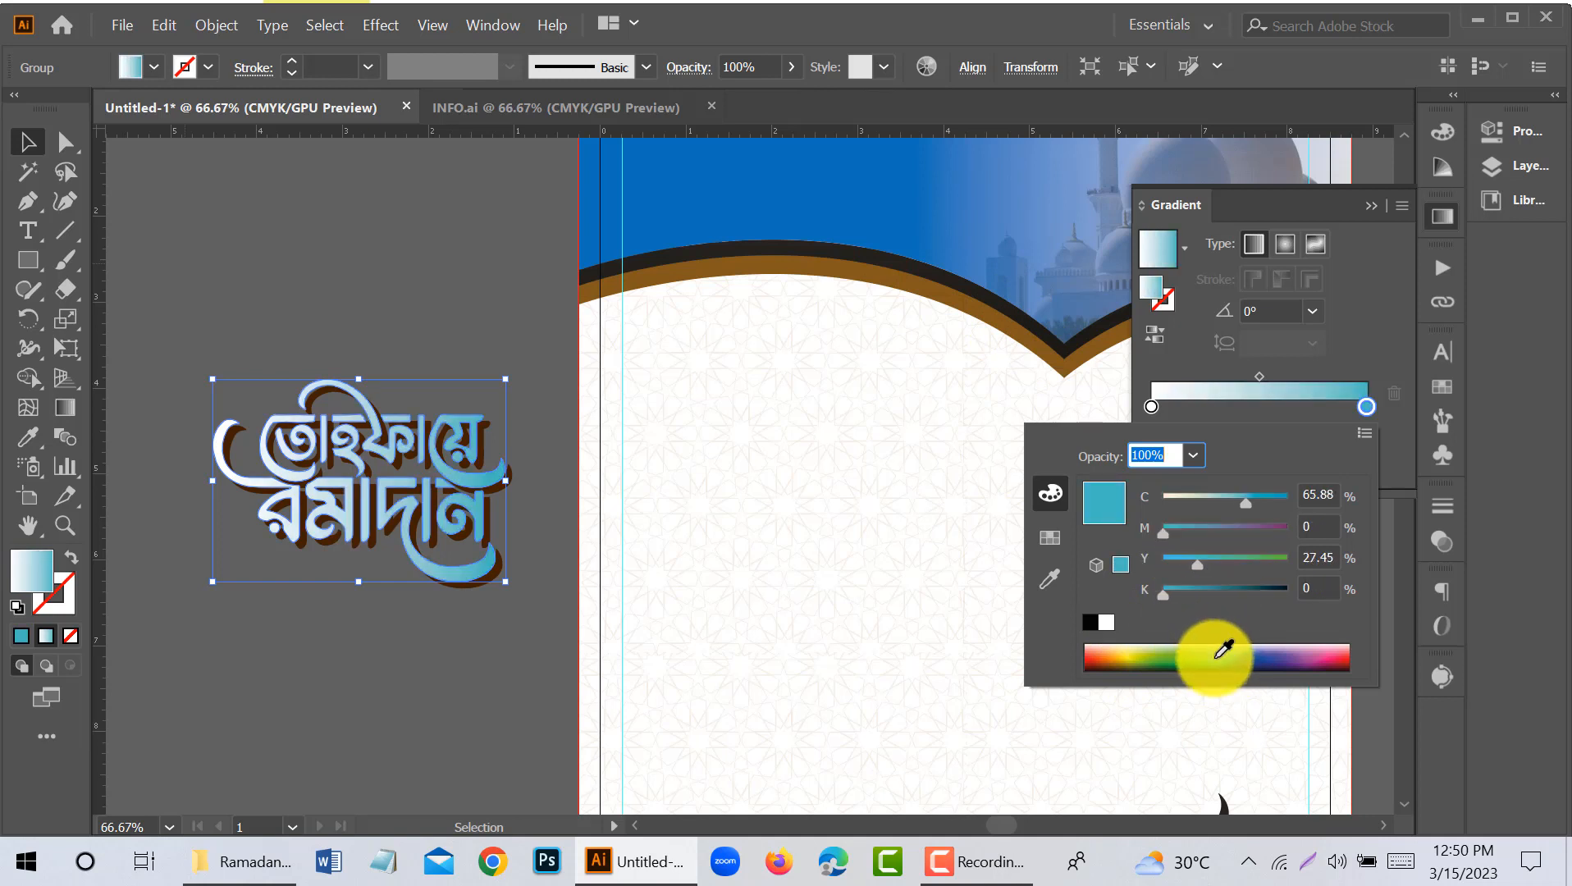
drag(1282, 503, 1282, 504)
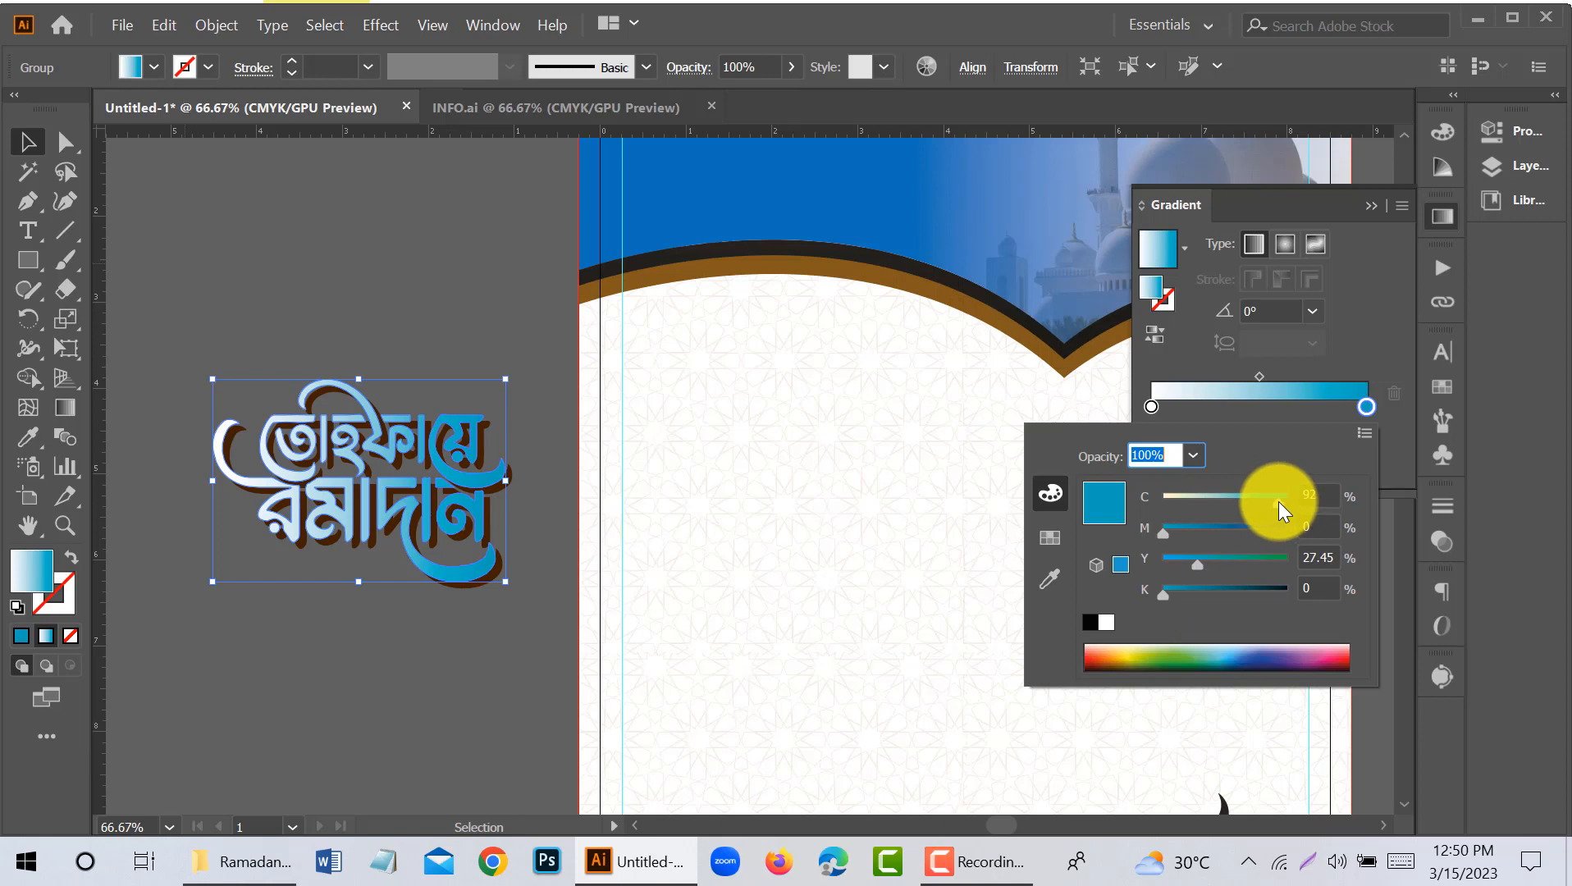
click(28, 141)
click(292, 275)
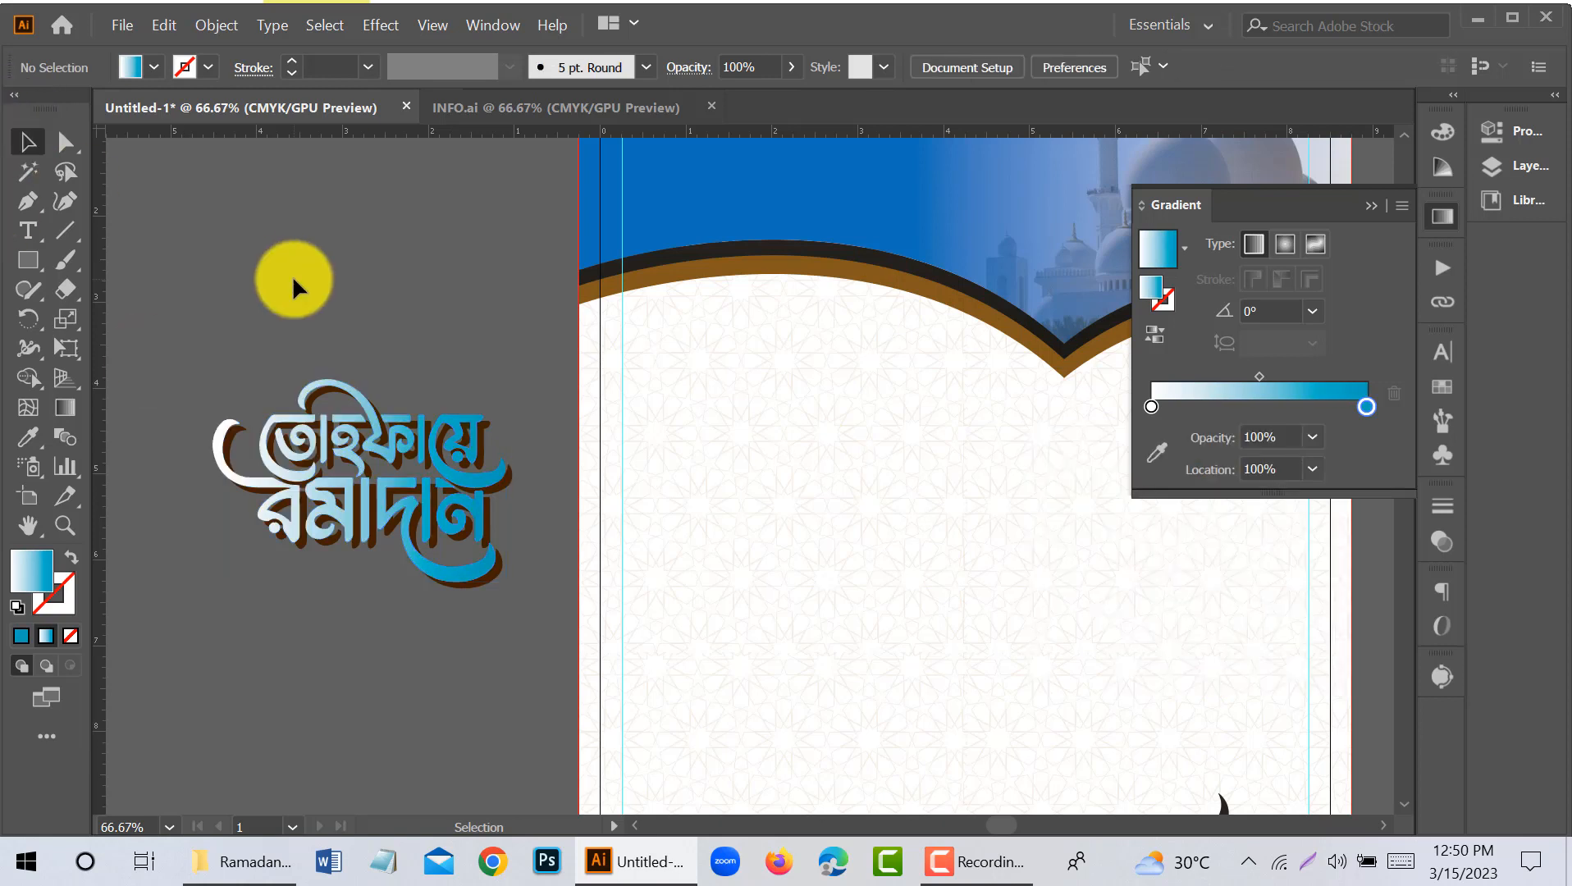
- Try to recolour the start stop of the front lettering's white-to-blue gradient with a bright cyan-blue
click(389, 457)
click(65, 408)
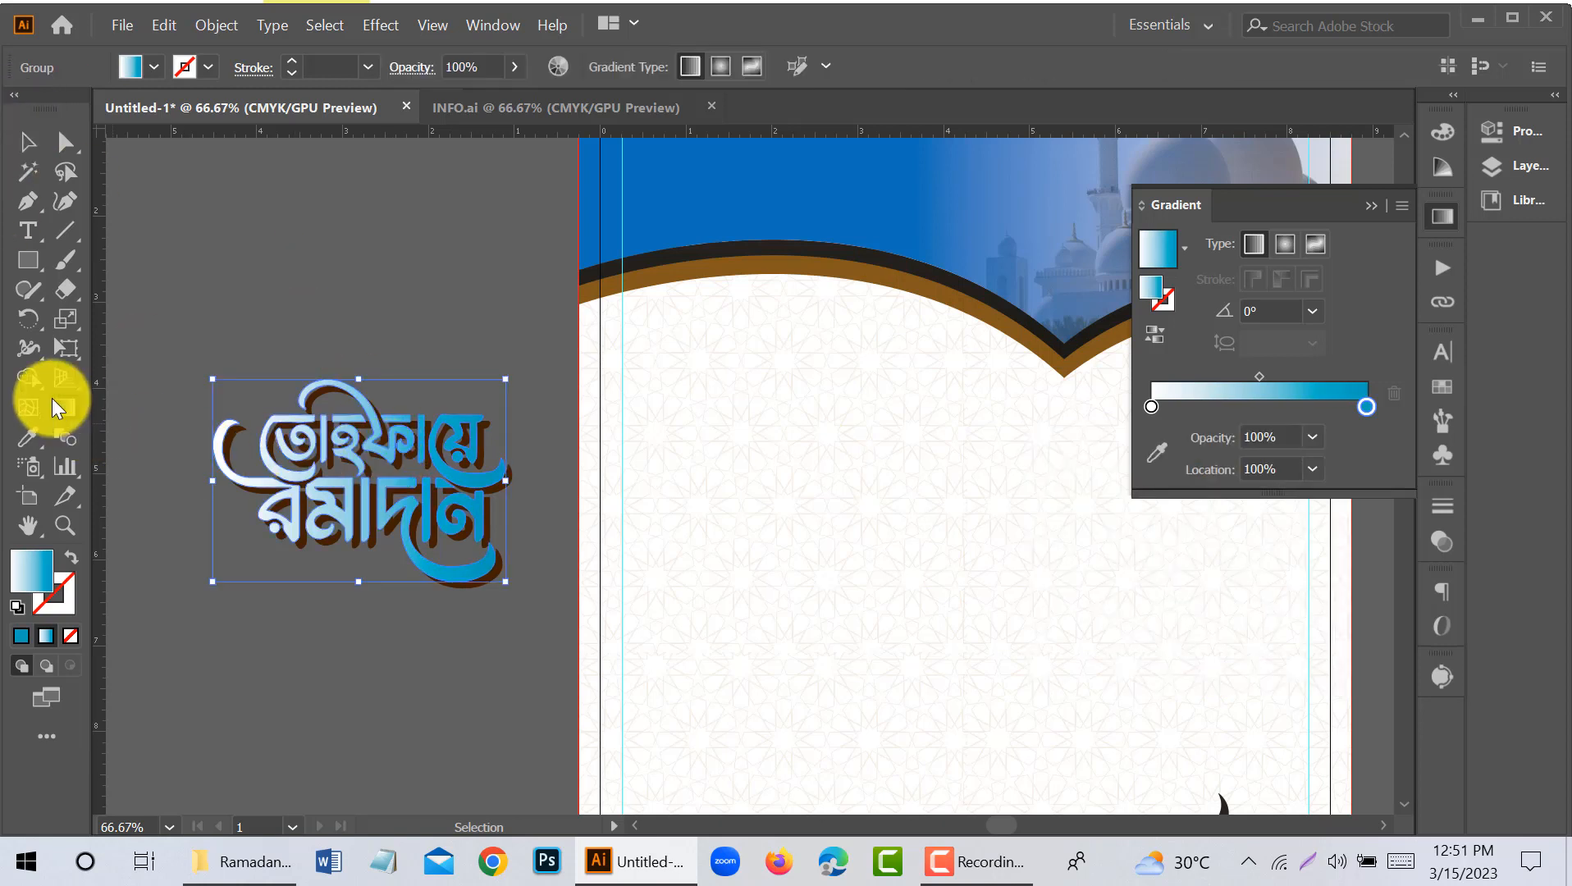
click(29, 142)
click(271, 255)
click(1150, 407)
click(1156, 453)
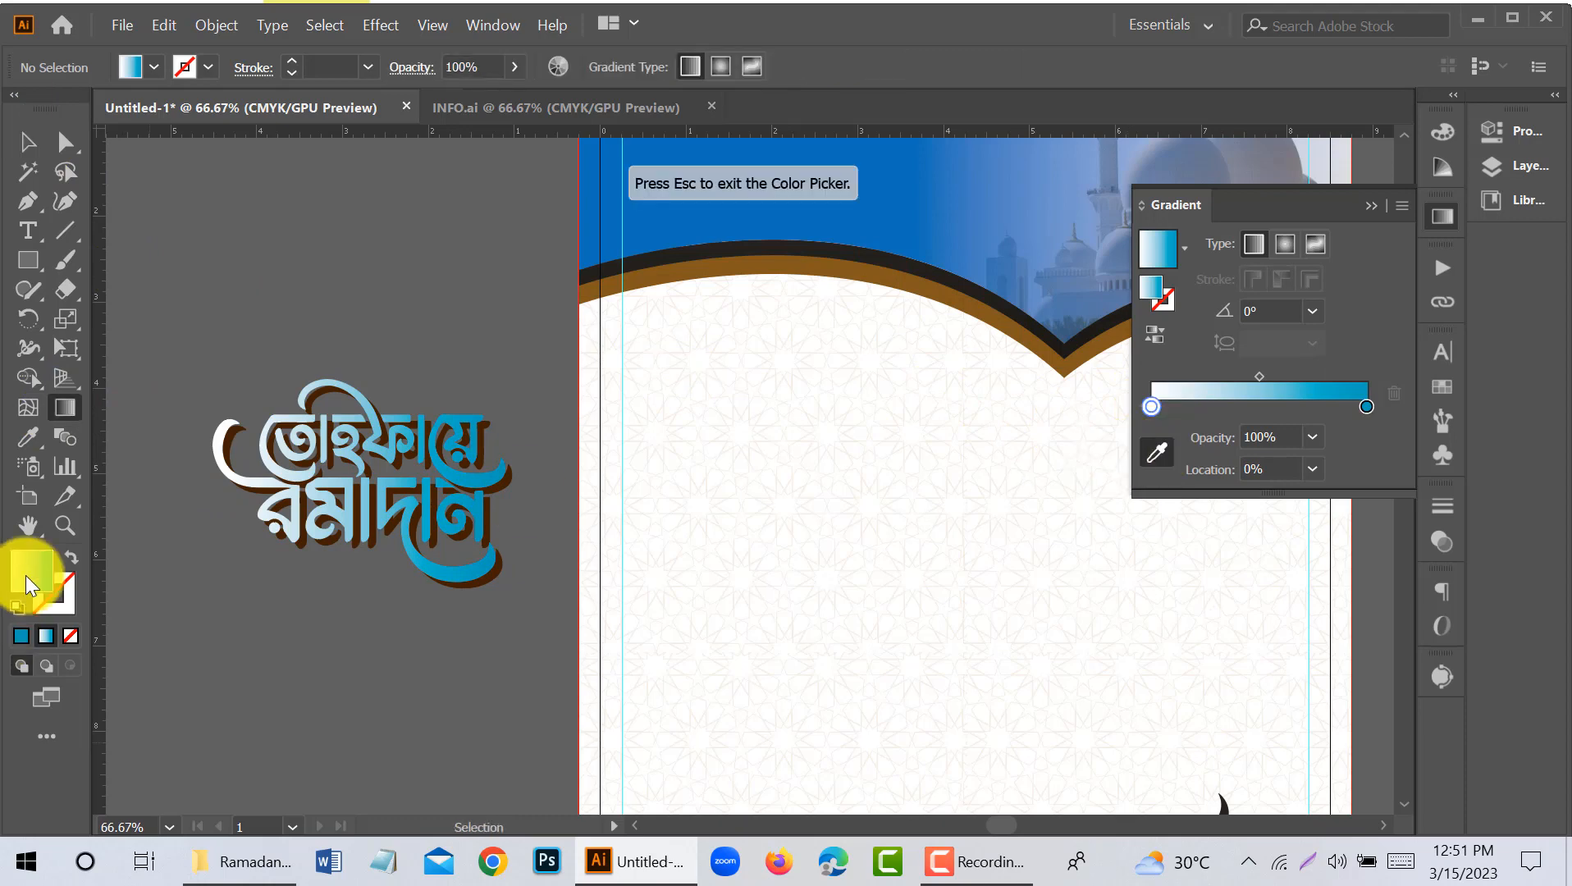
double_click(30, 571)
drag(835, 578, 823, 405)
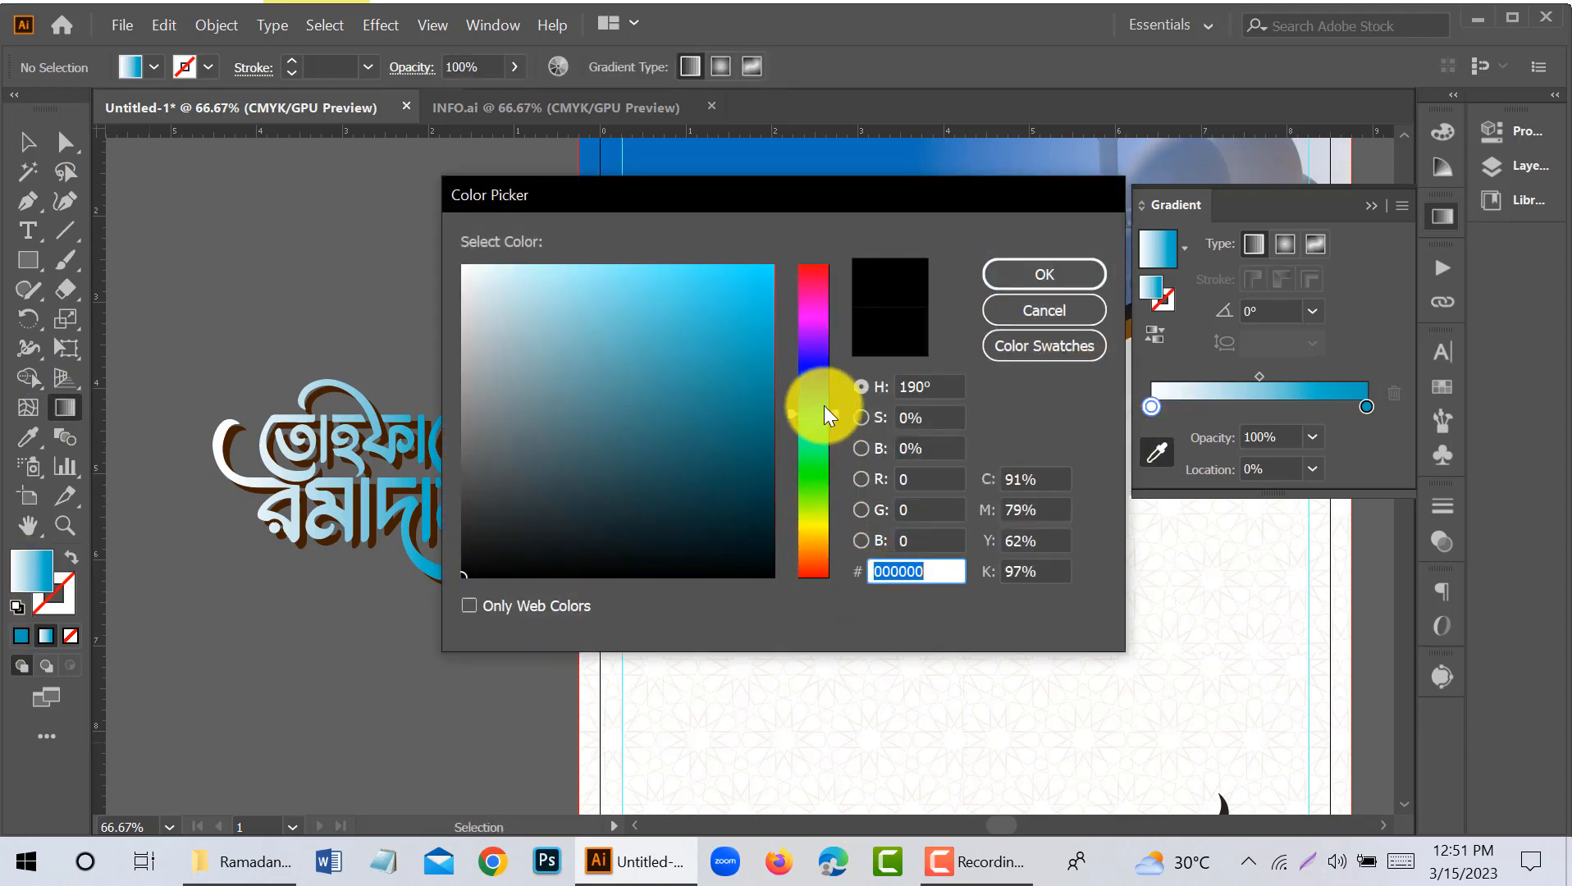
click(654, 309)
click(1017, 275)
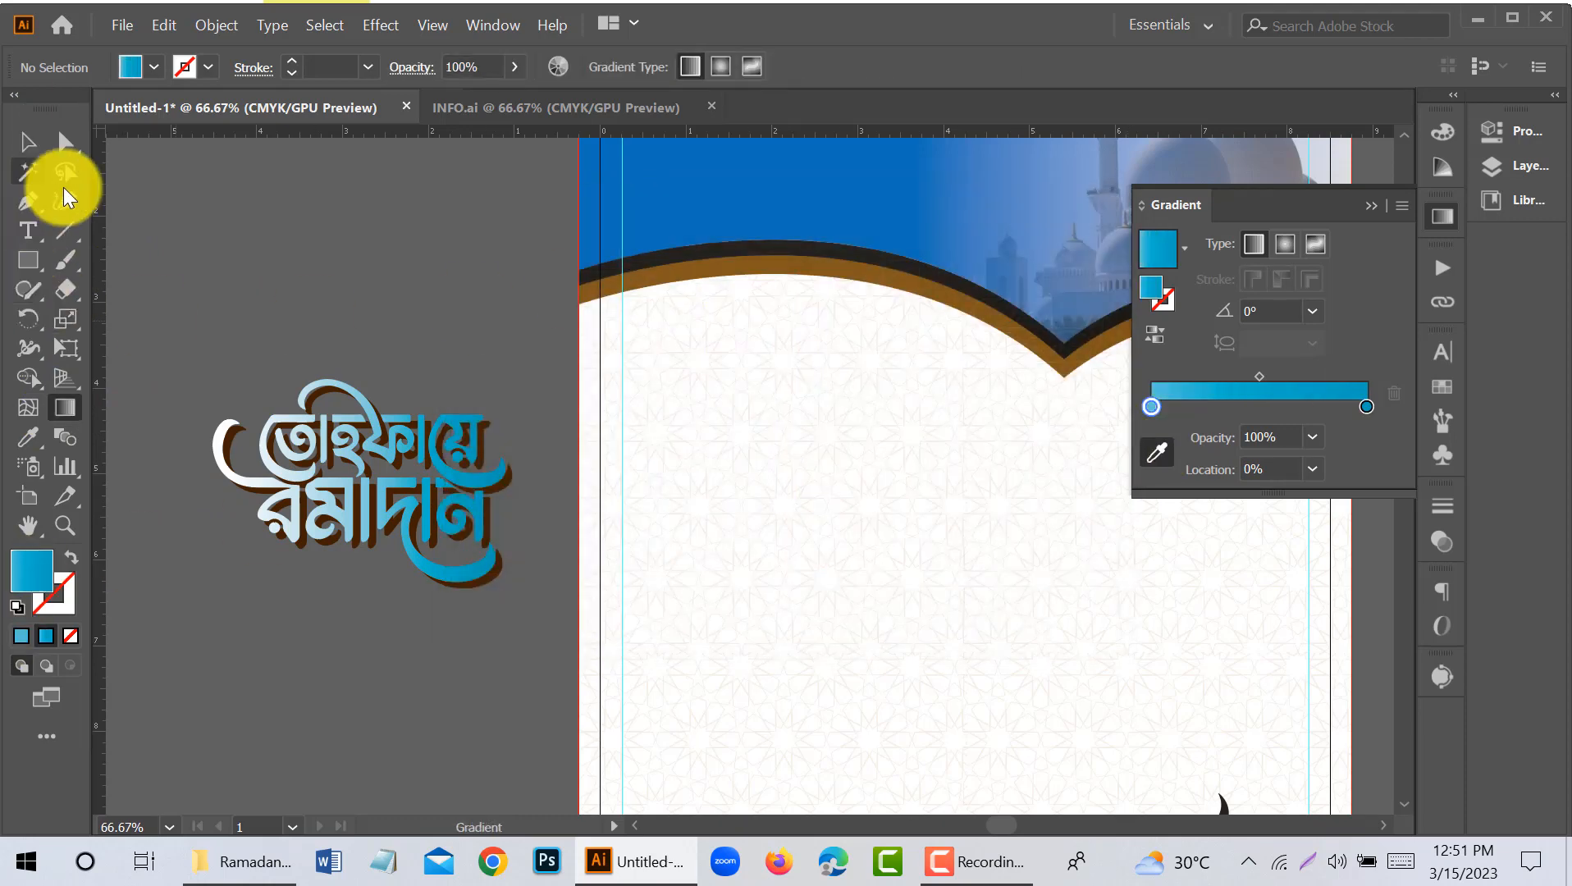
- Try the blue gradient on the lettering's brown shadow, then undo it to bring back the brown fill
click(27, 142)
click(343, 474)
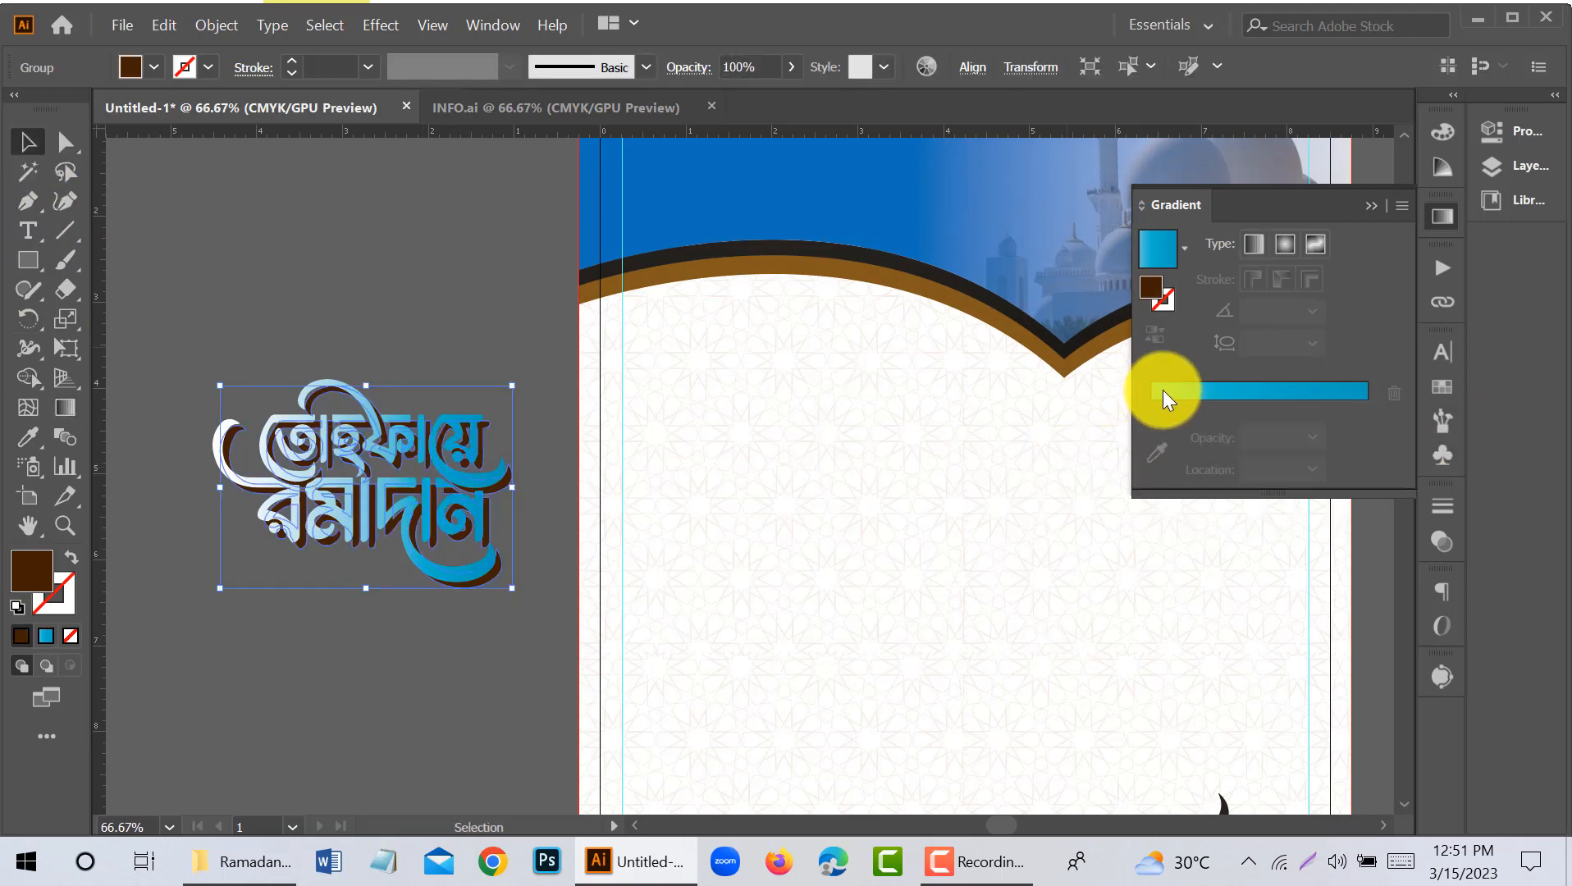
click(1160, 393)
click(1156, 452)
click(28, 142)
click(255, 213)
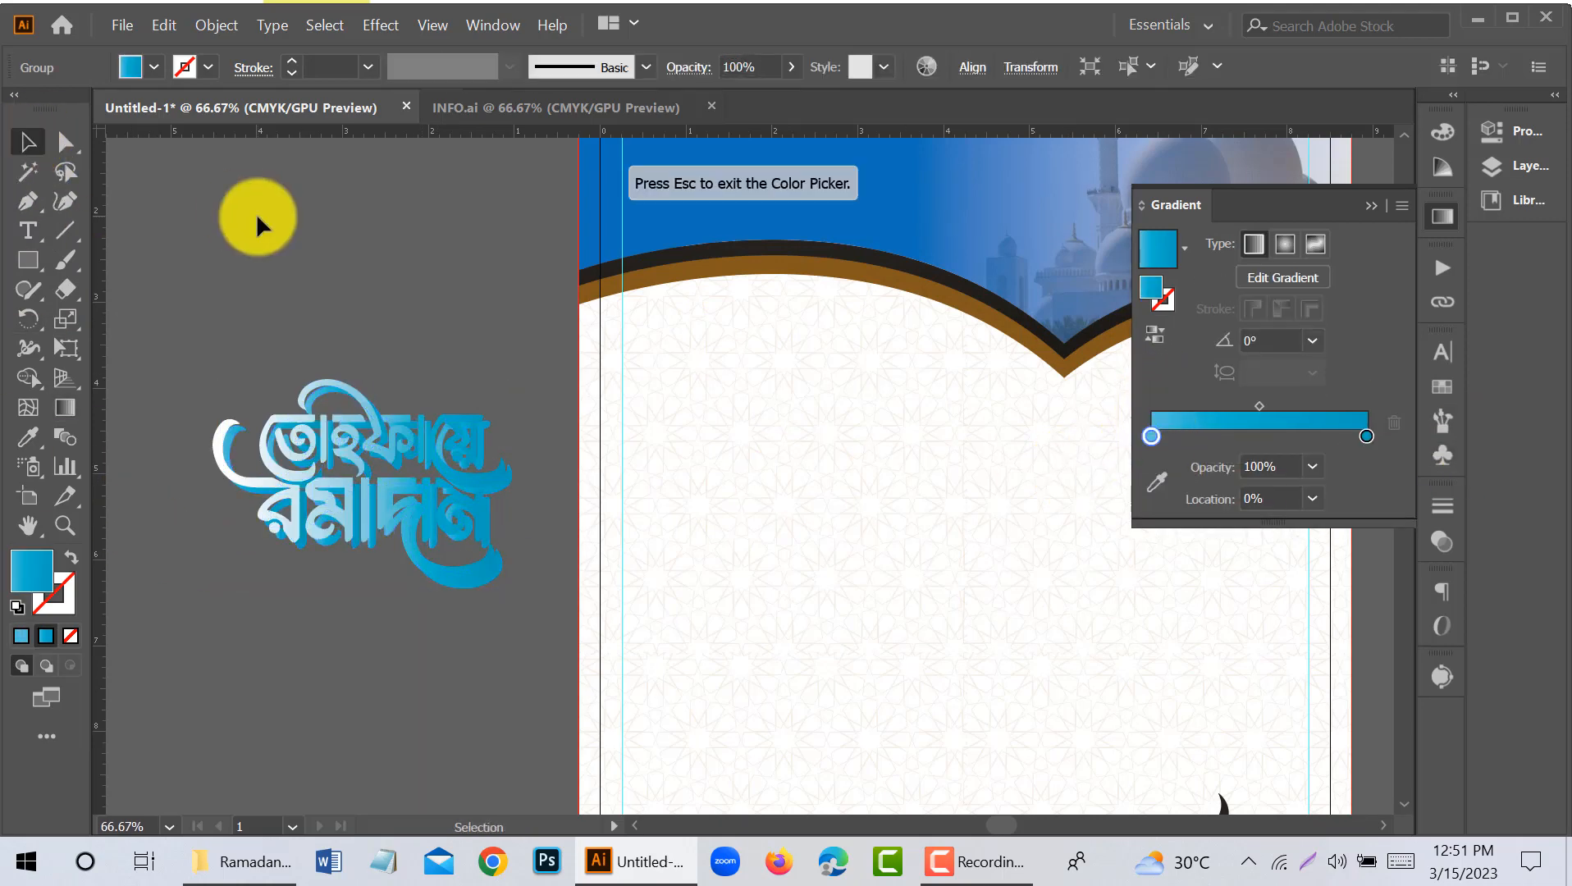
key(ctrl+z)
key(ctrl+z)
- Place a copy of the lettering and its shadow on the page body below the header's left arch and ungroup it
scroll(351, 361, down, 1)
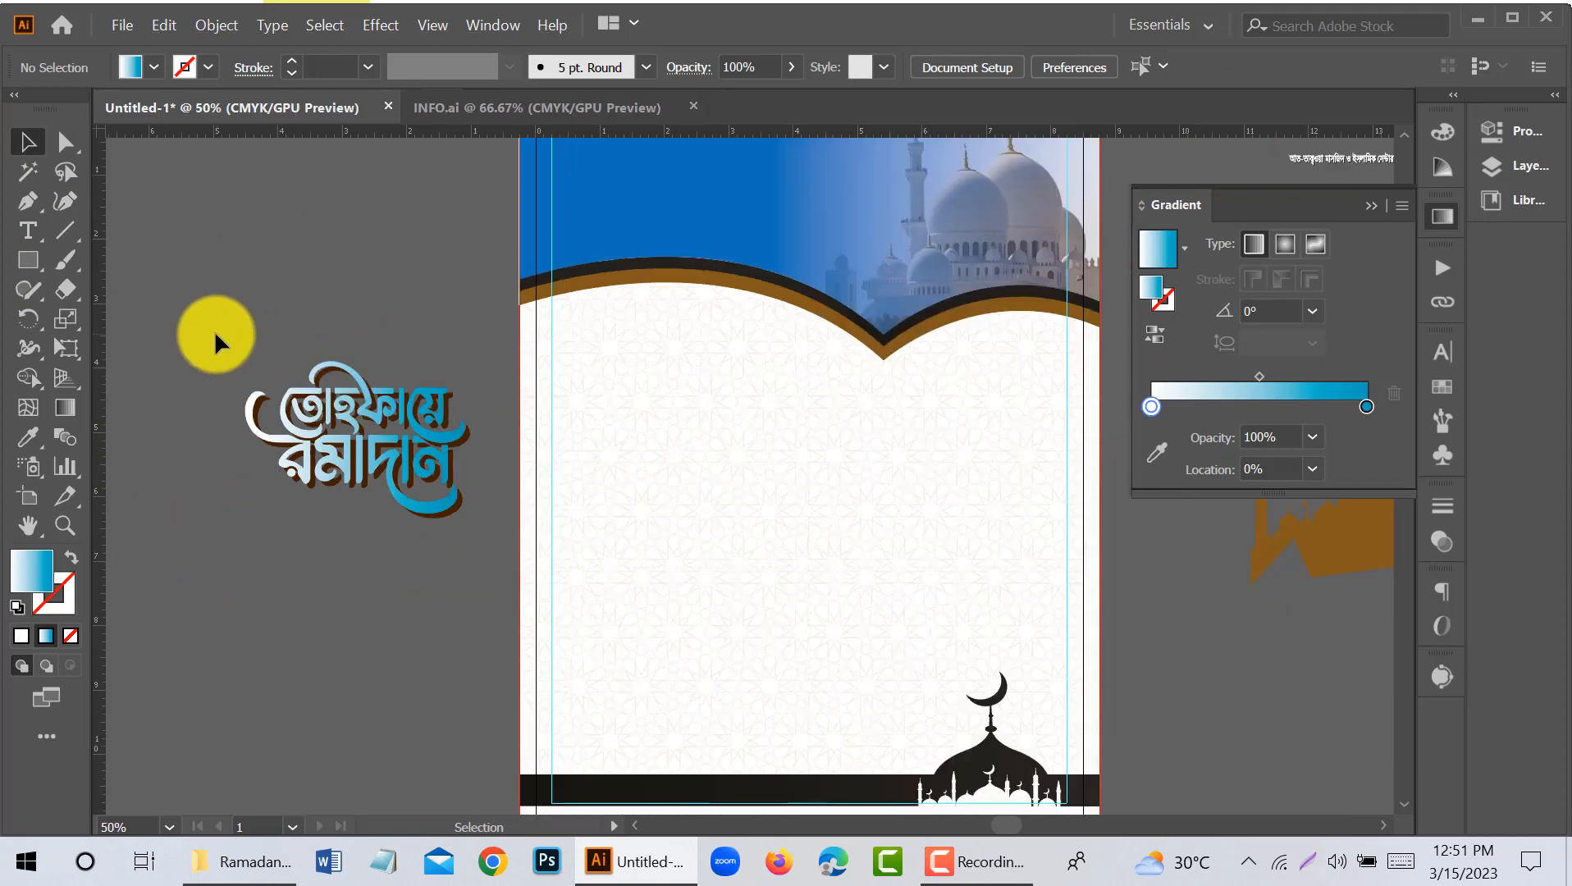
right_click(447, 504)
click(386, 408)
drag(386, 408, 691, 351)
click(386, 324)
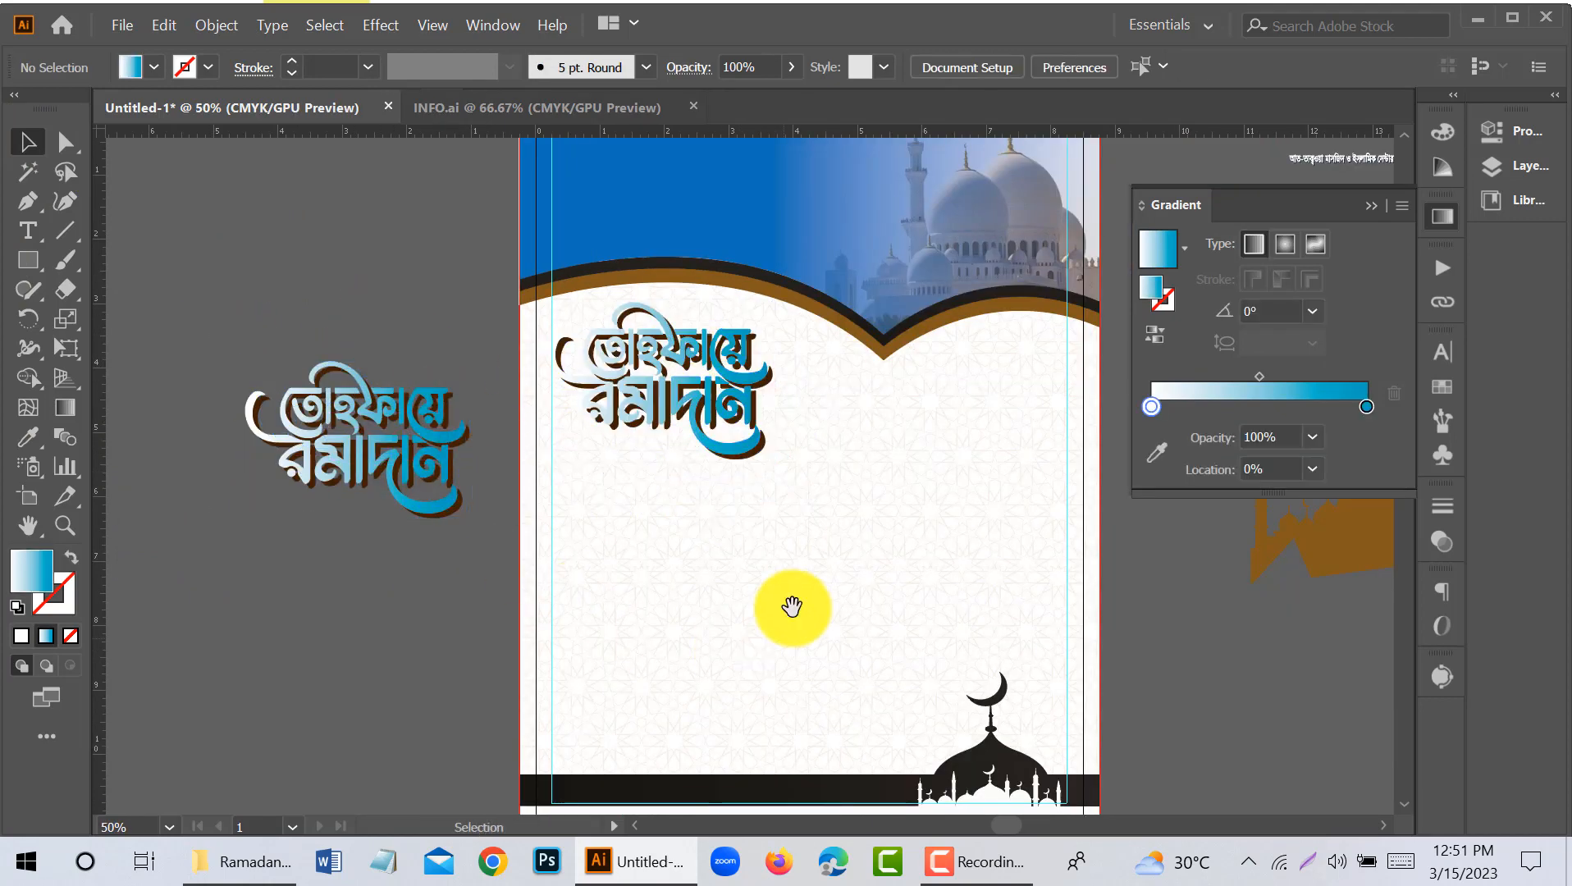
drag(793, 609, 606, 609)
scroll(605, 615, up, 2)
scroll(455, 441, up, 3)
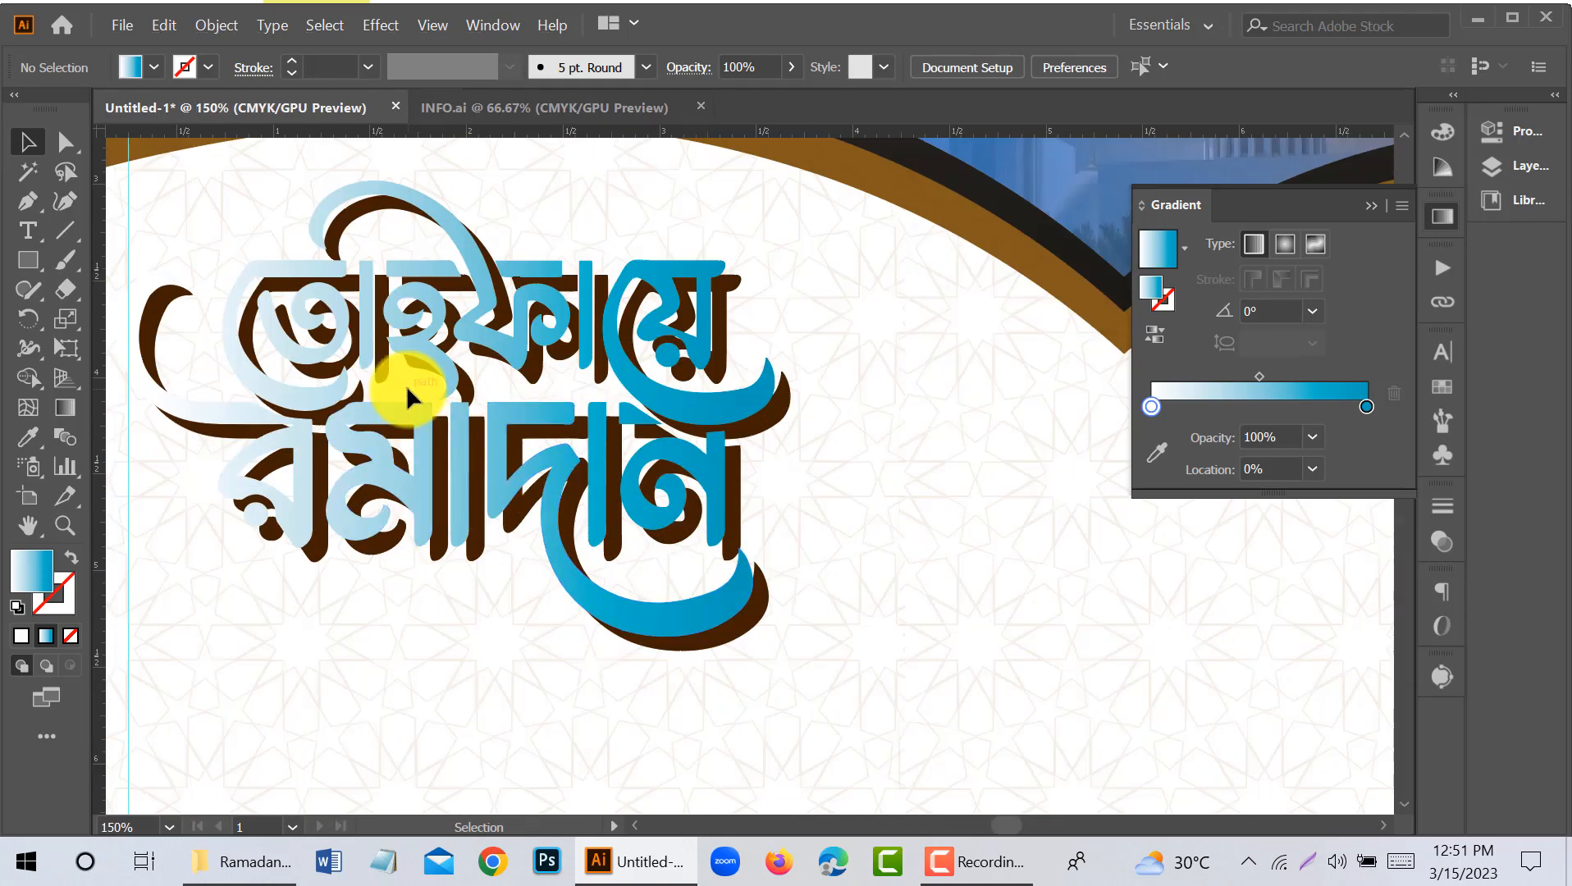
right_click(430, 363)
click(504, 553)
click(456, 693)
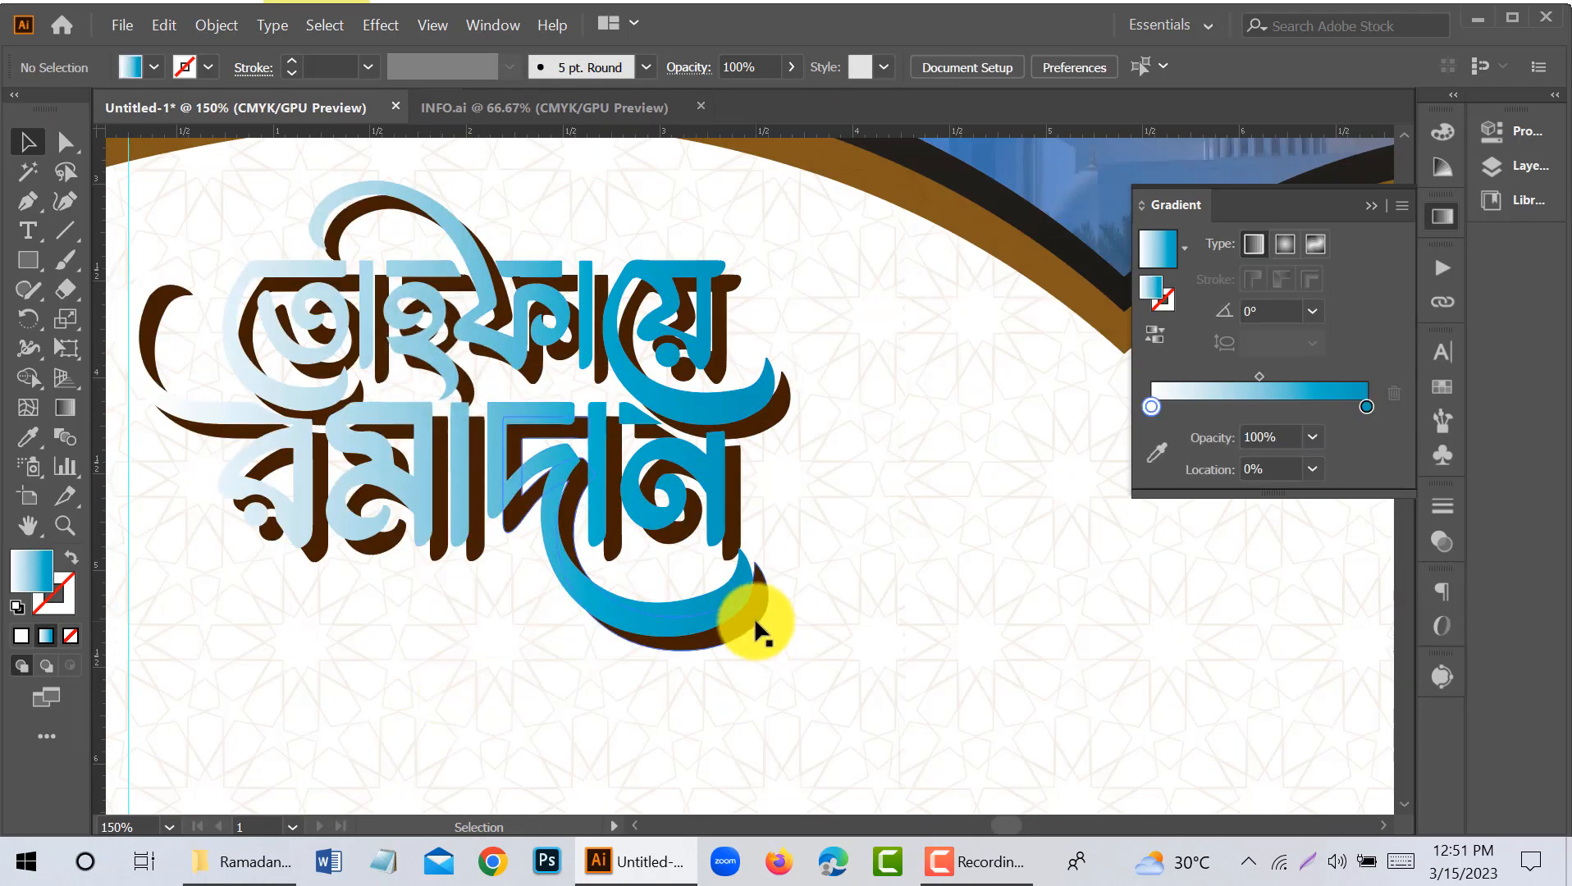
- Nudge the brown shadow of the copied lettering up and left so it sits closer behind the blue letters
click(755, 621)
key(Up)
key(Up)
key(Up)
key(Up)
key(Up)
key(Up)
key(Up)
key(Up)
key(Up)
key(Up)
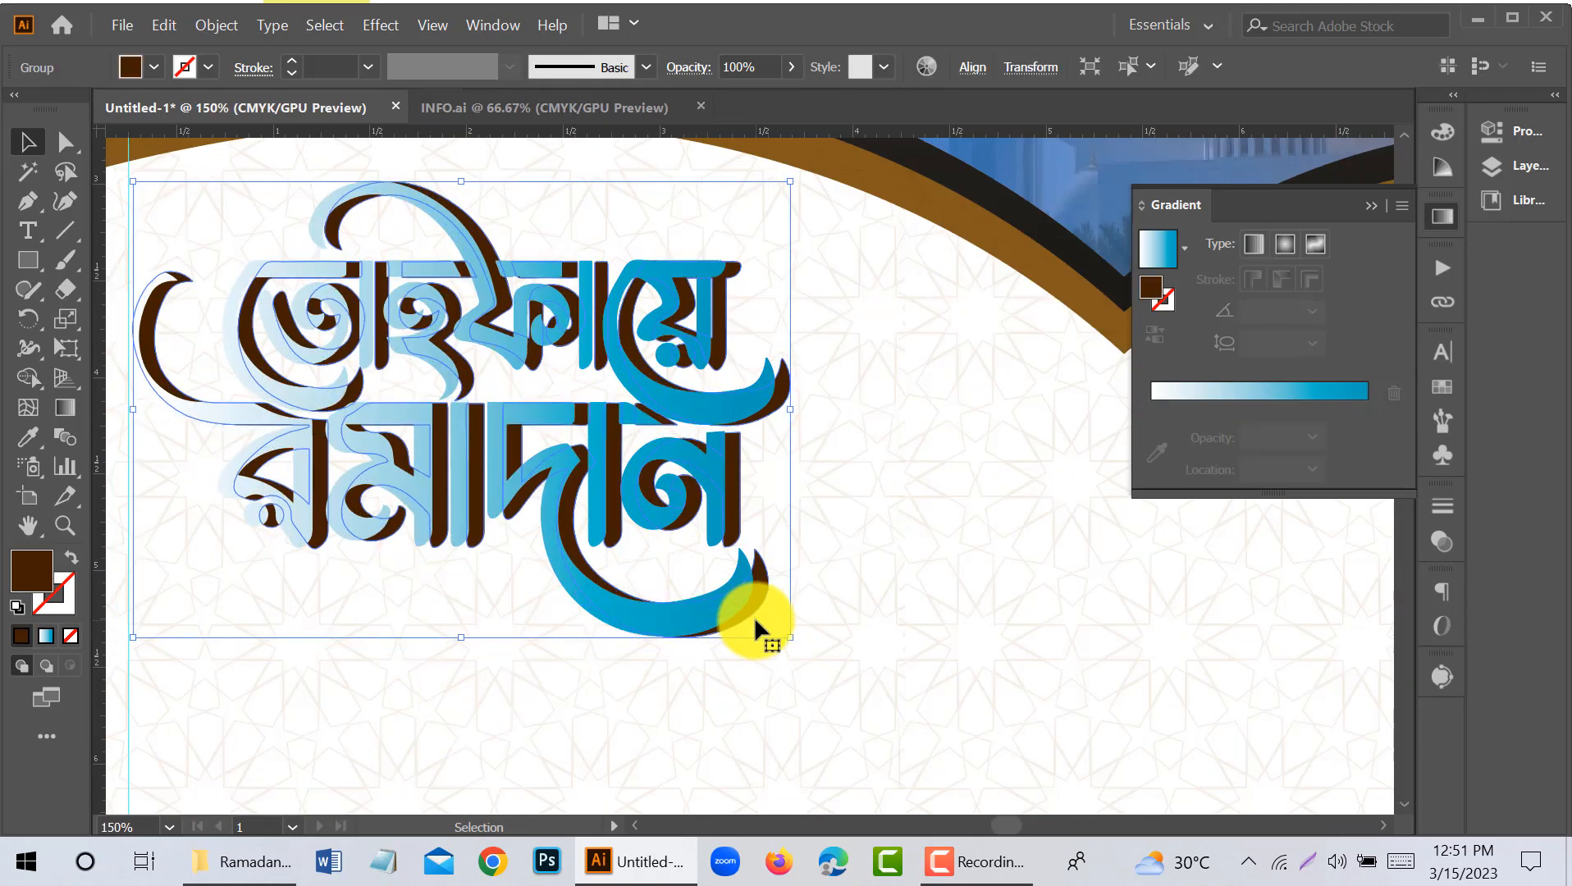
key(Left)
key(Left)
key(Left)
scroll(709, 616, down, 3)
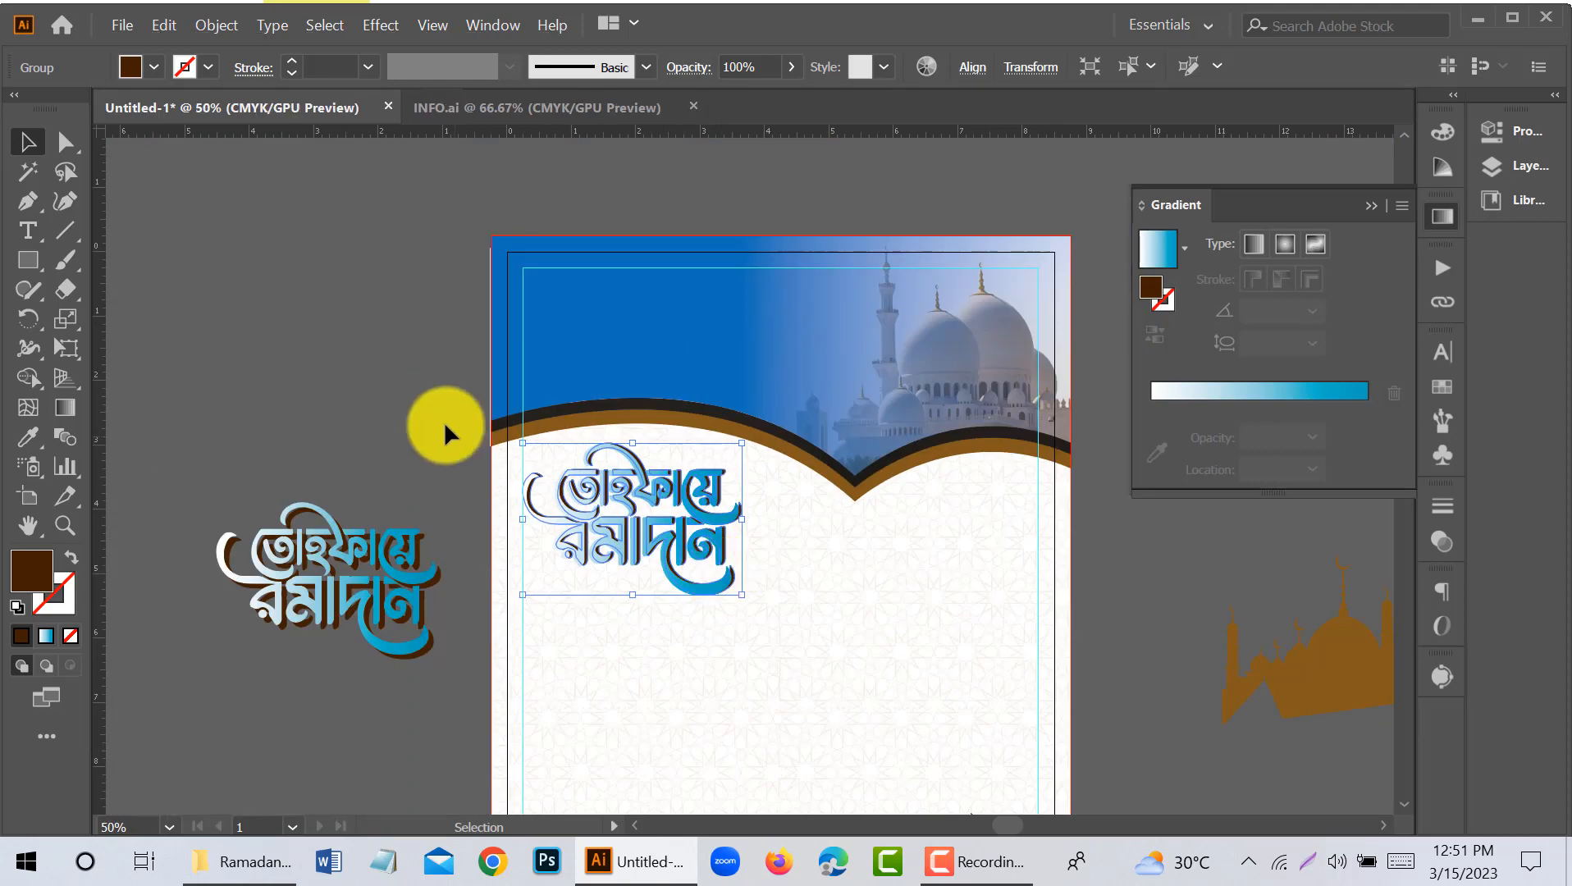
click(442, 420)
scroll(425, 412, down, 2)
scroll(668, 439, up, 2)
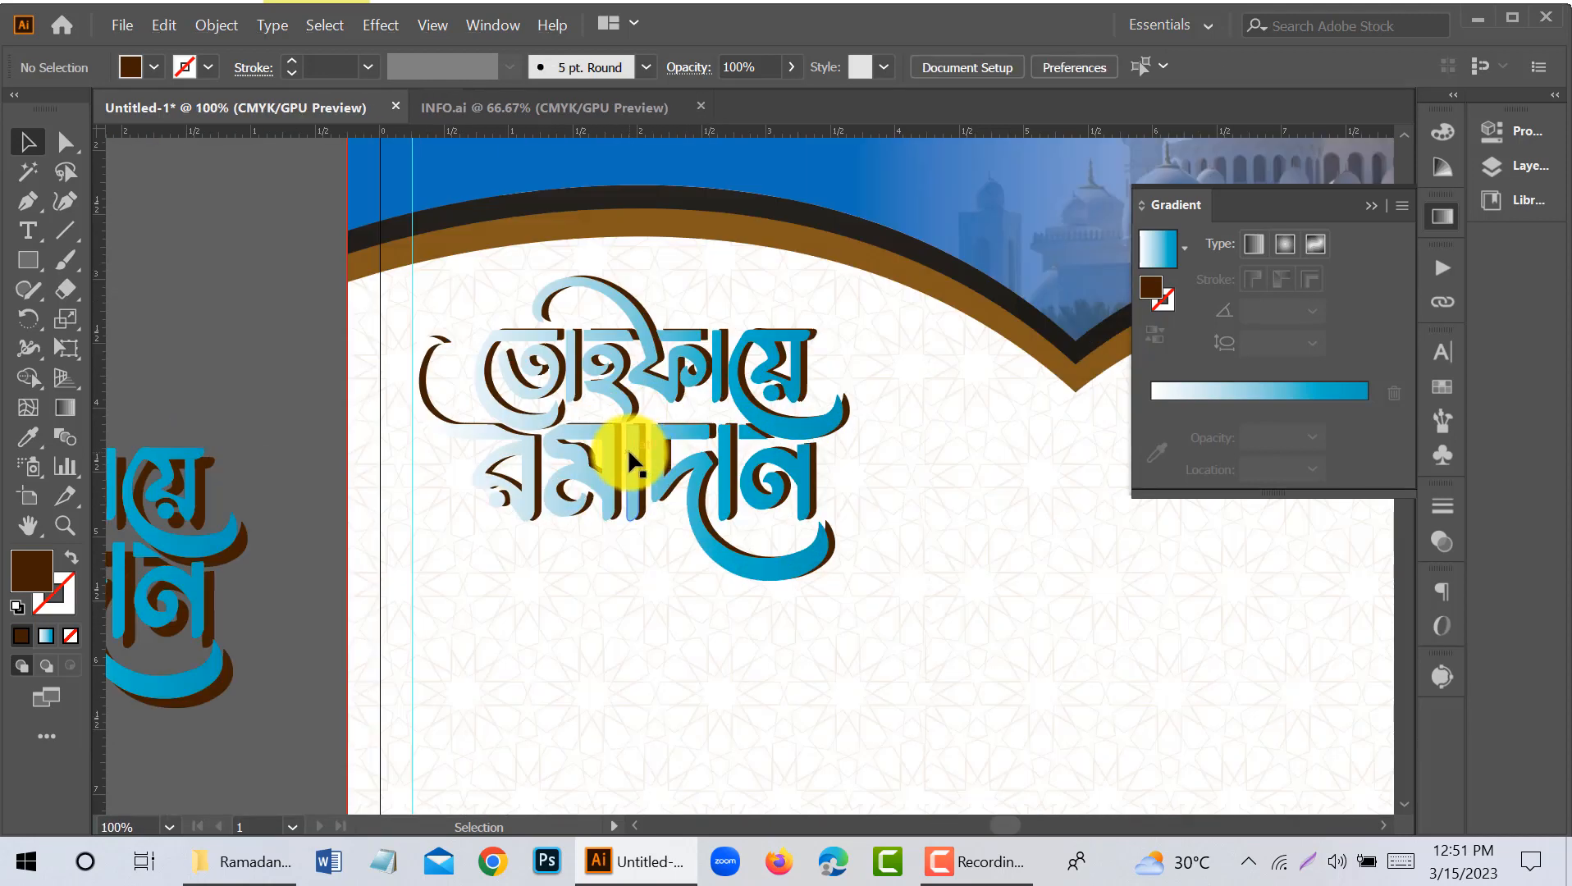
- Recolour the start stop of the copied front lettering's gradient from white to a medium blue
click(628, 448)
click(38, 443)
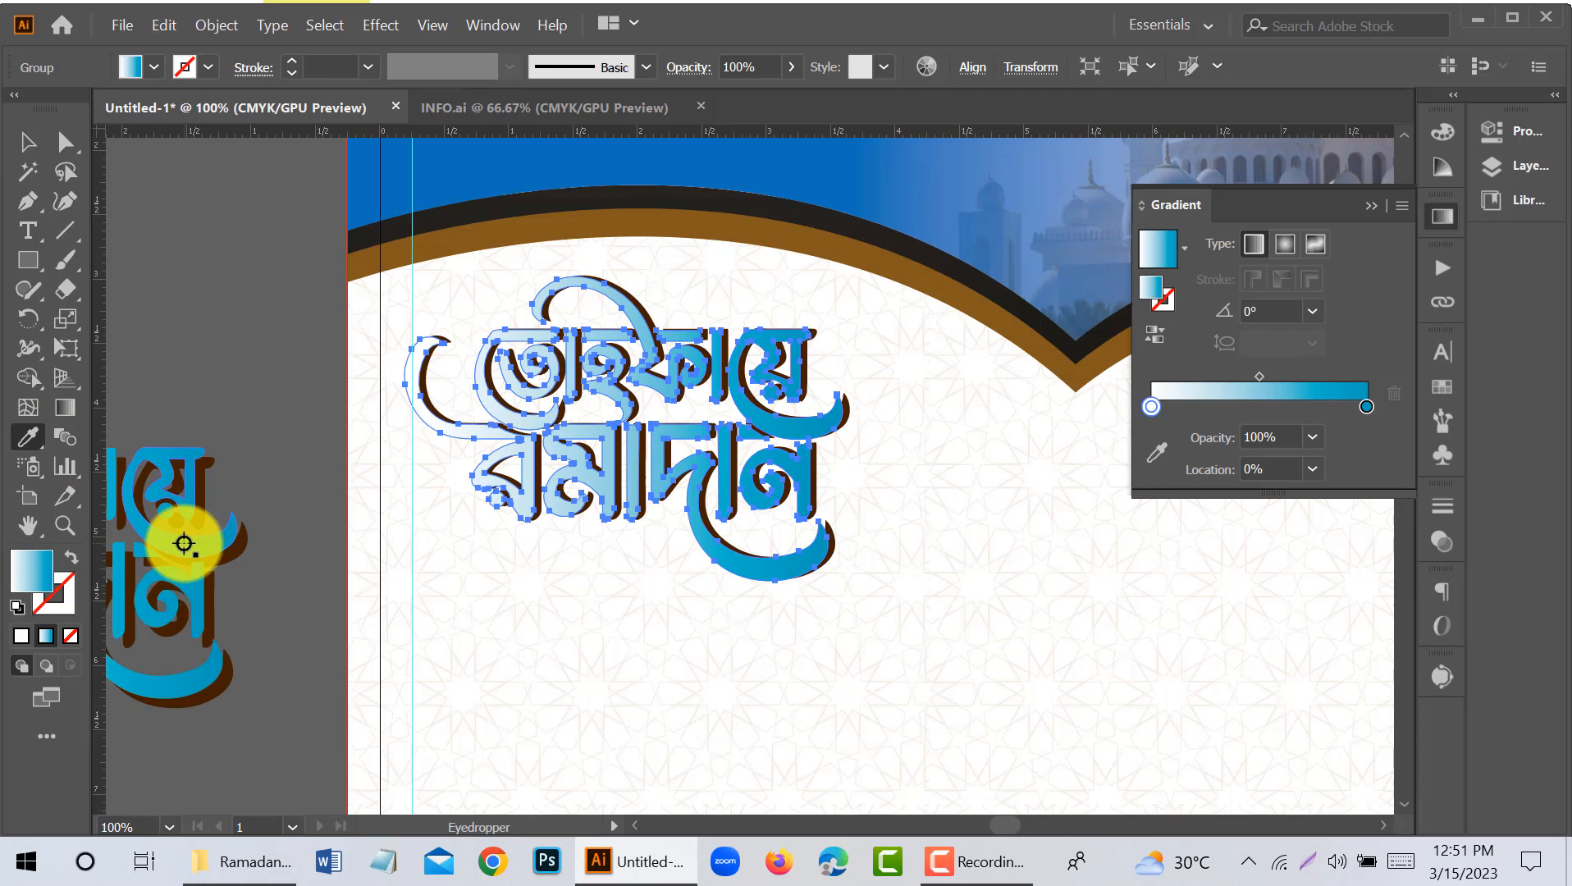
click(1157, 452)
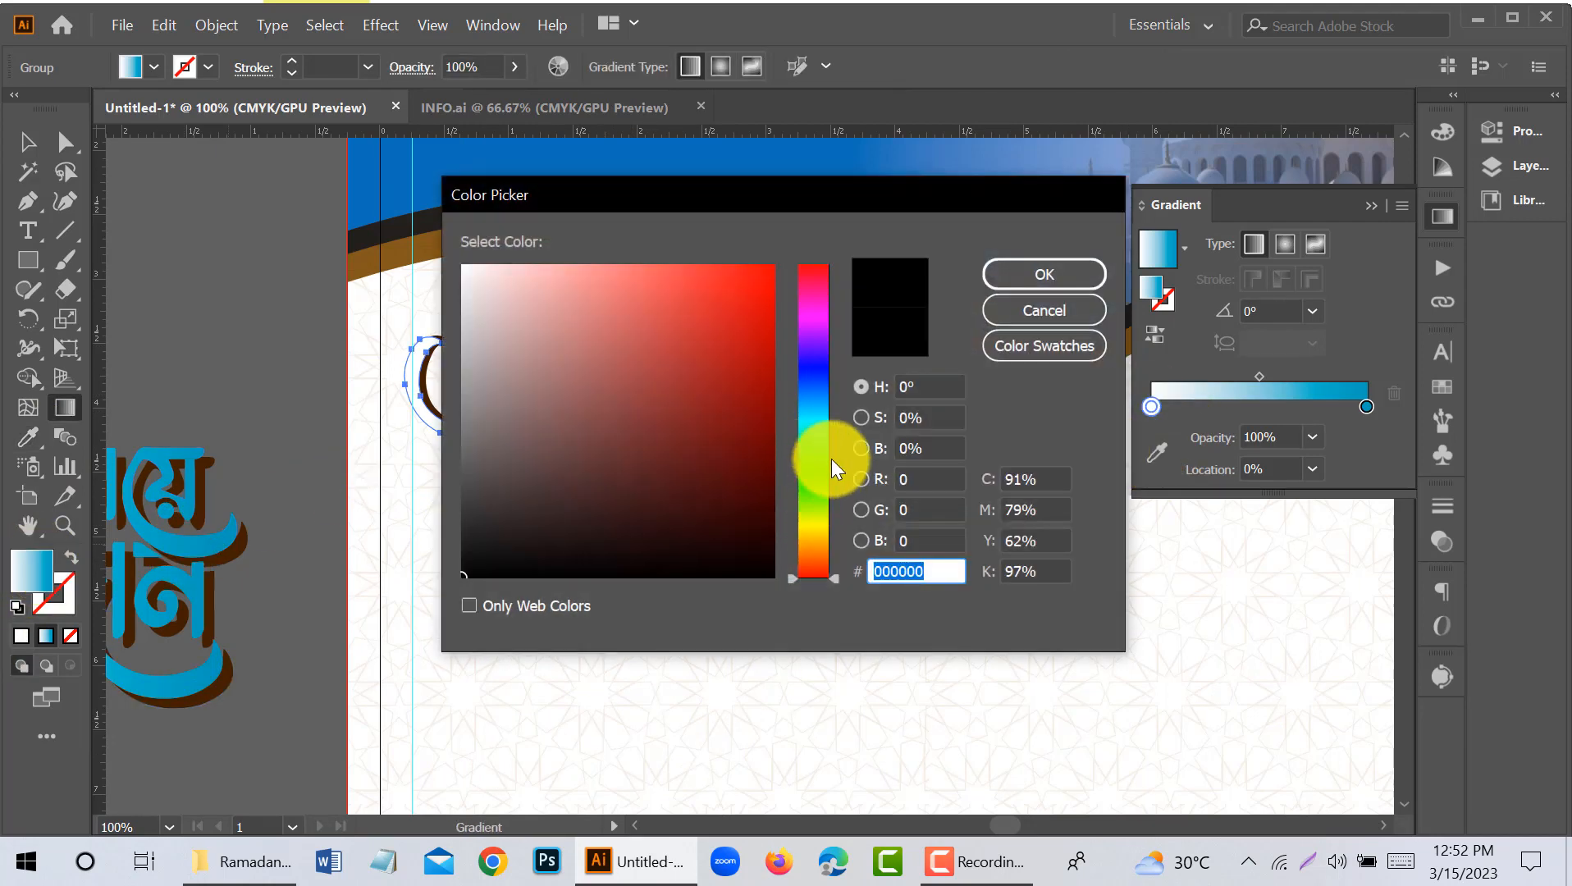
drag(825, 376, 833, 394)
drag(750, 314, 756, 347)
click(1025, 274)
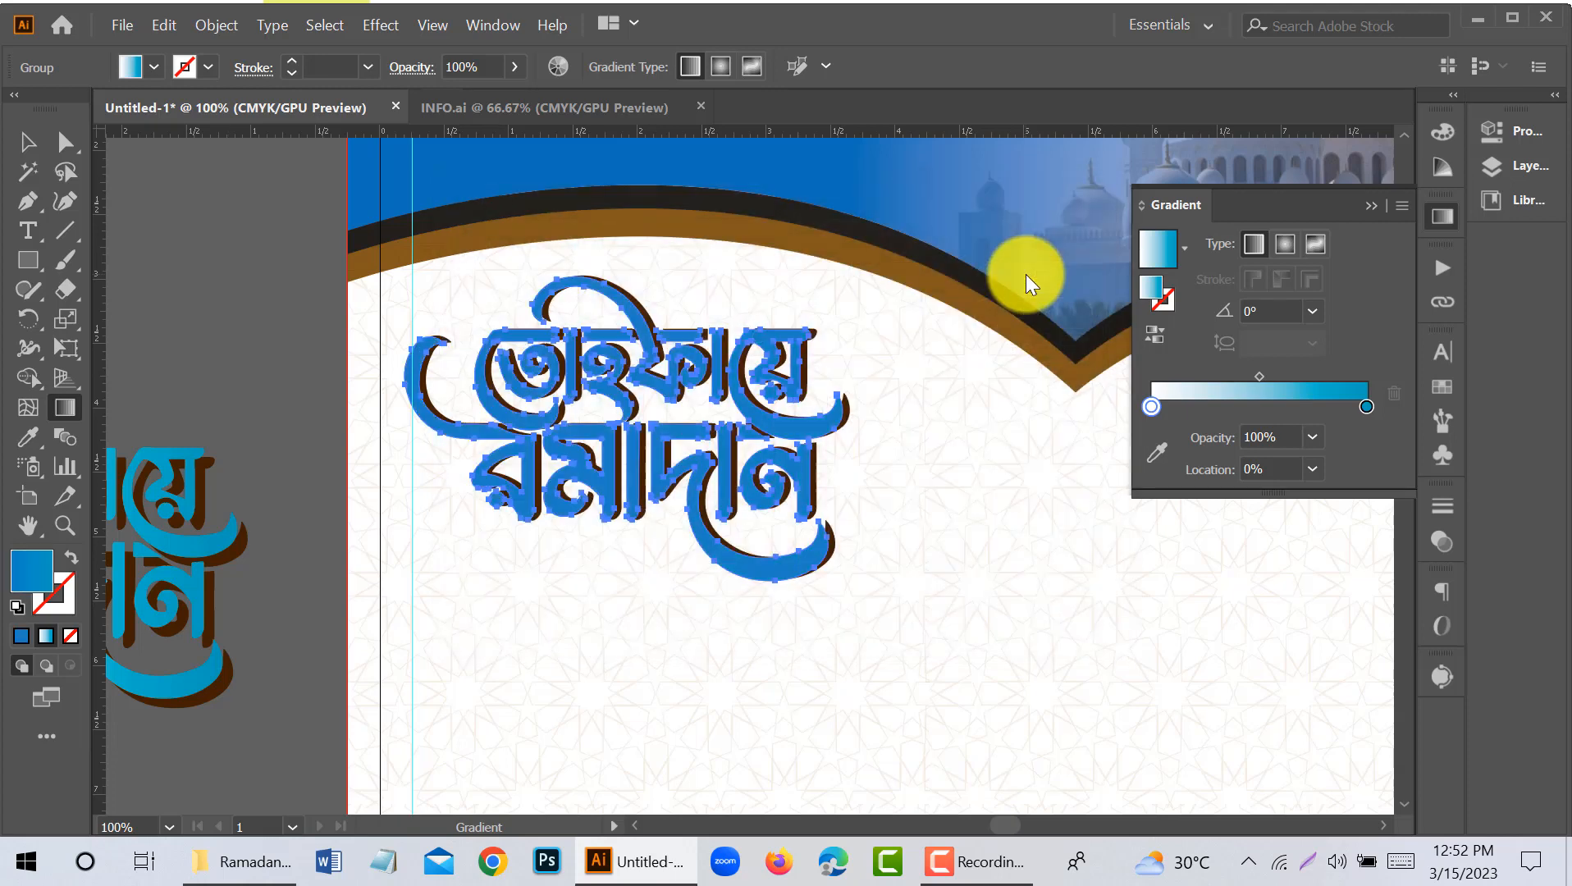
click(33, 139)
click(150, 269)
- Delete the original lettering and its shadow from the pasteboard beside the page
scroll(324, 344, down, 2)
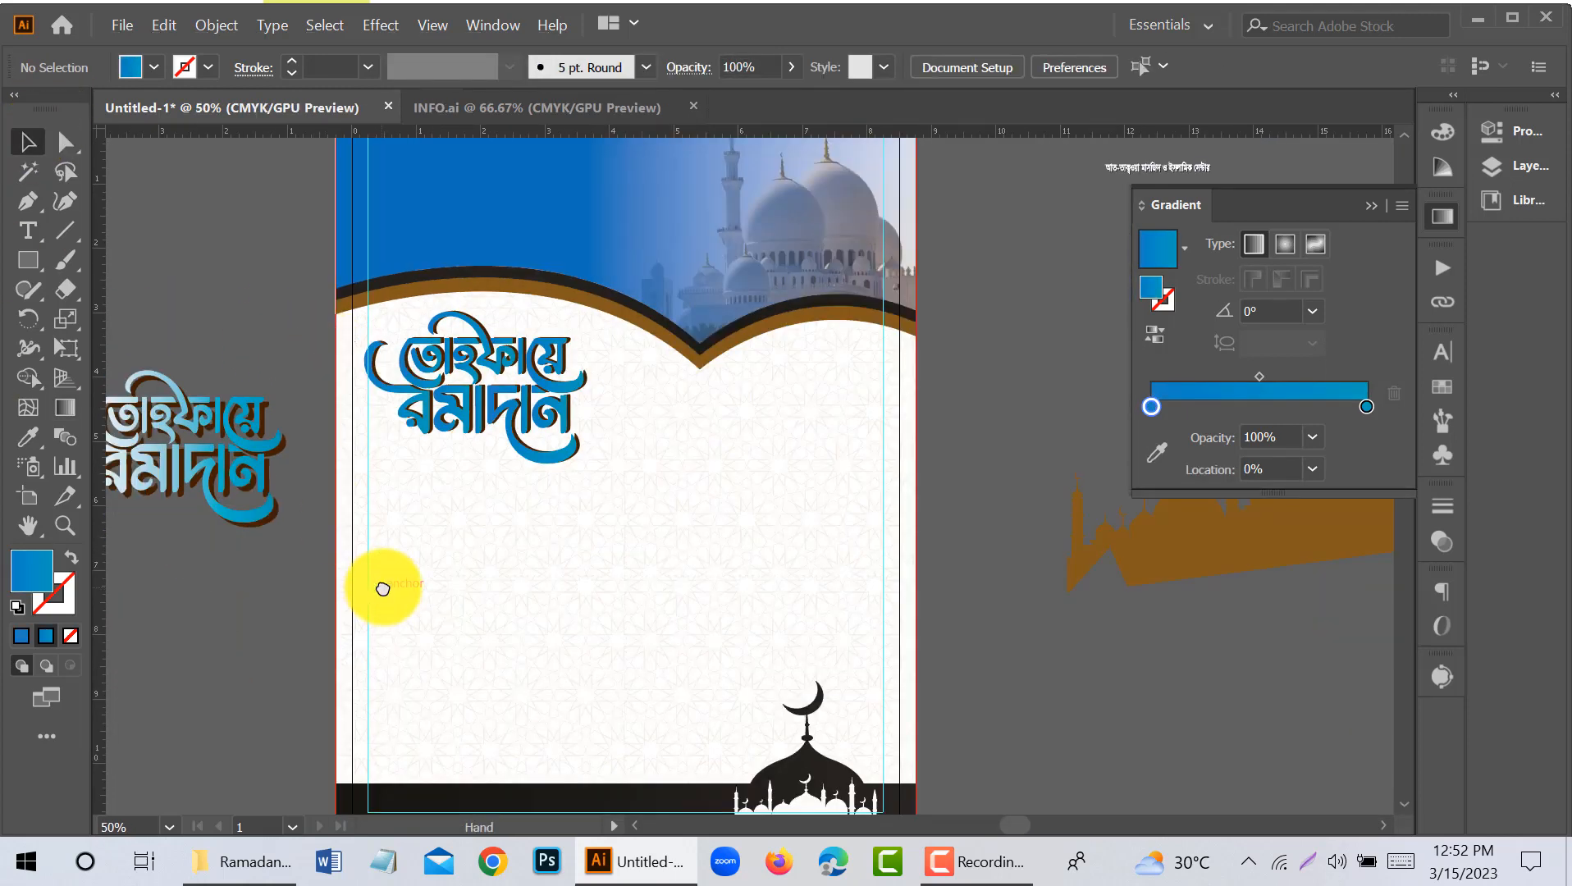
drag(383, 590, 640, 556)
drag(290, 325, 502, 556)
key(Delete)
- Group the blue lettering with its shadow and nudge it right to line up with the page's left margin guide
drag(849, 567, 573, 578)
scroll(498, 422, up, 1)
click(508, 400)
click(258, 325)
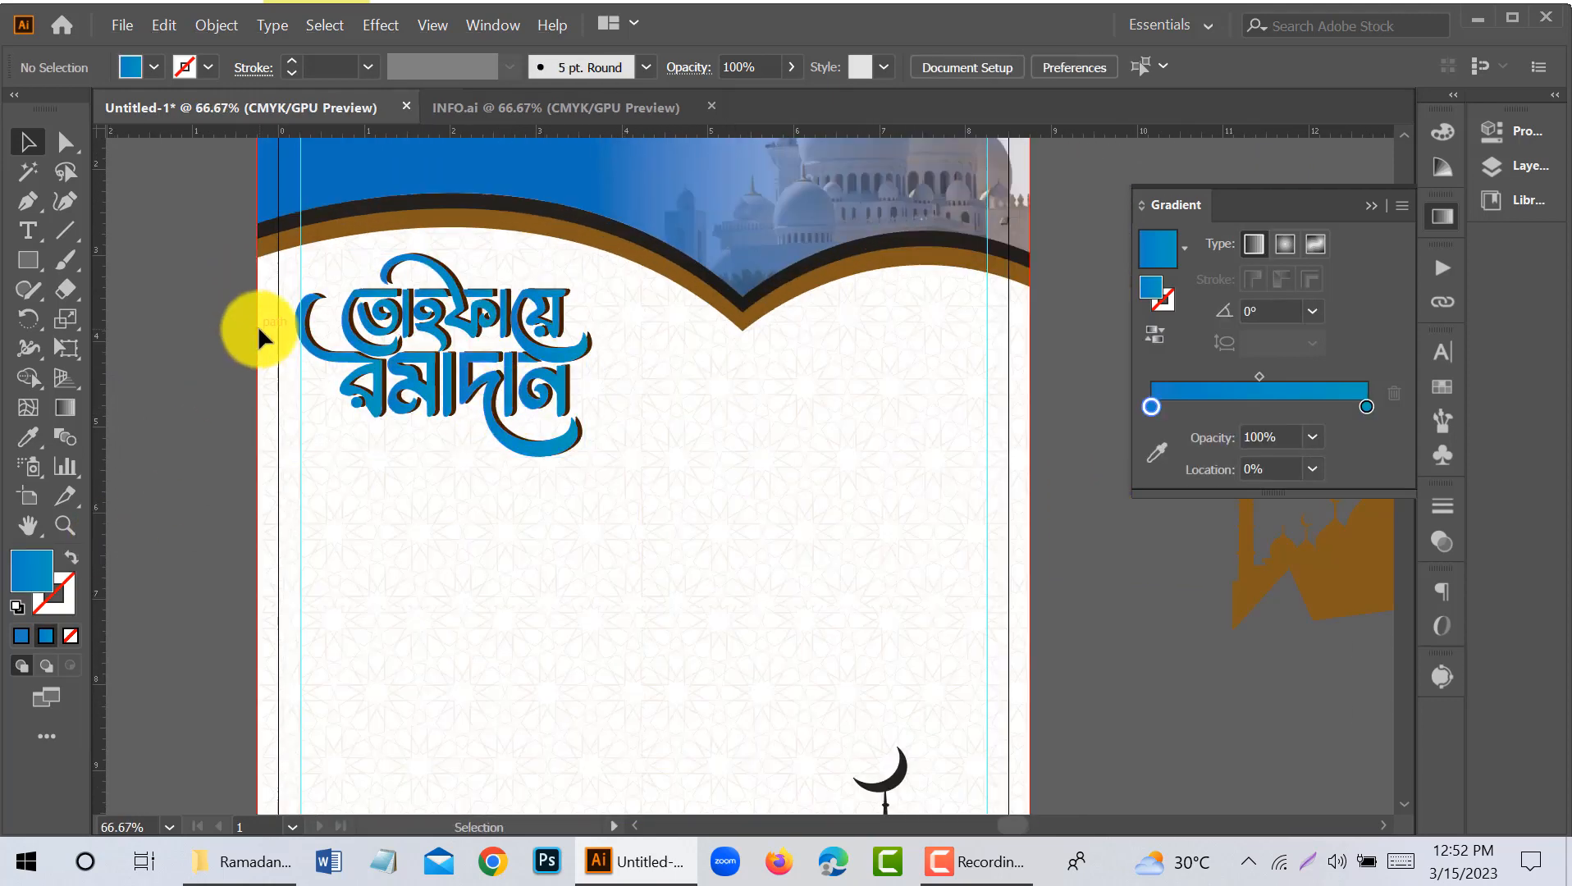
drag(572, 466, 561, 414)
right_click(558, 408)
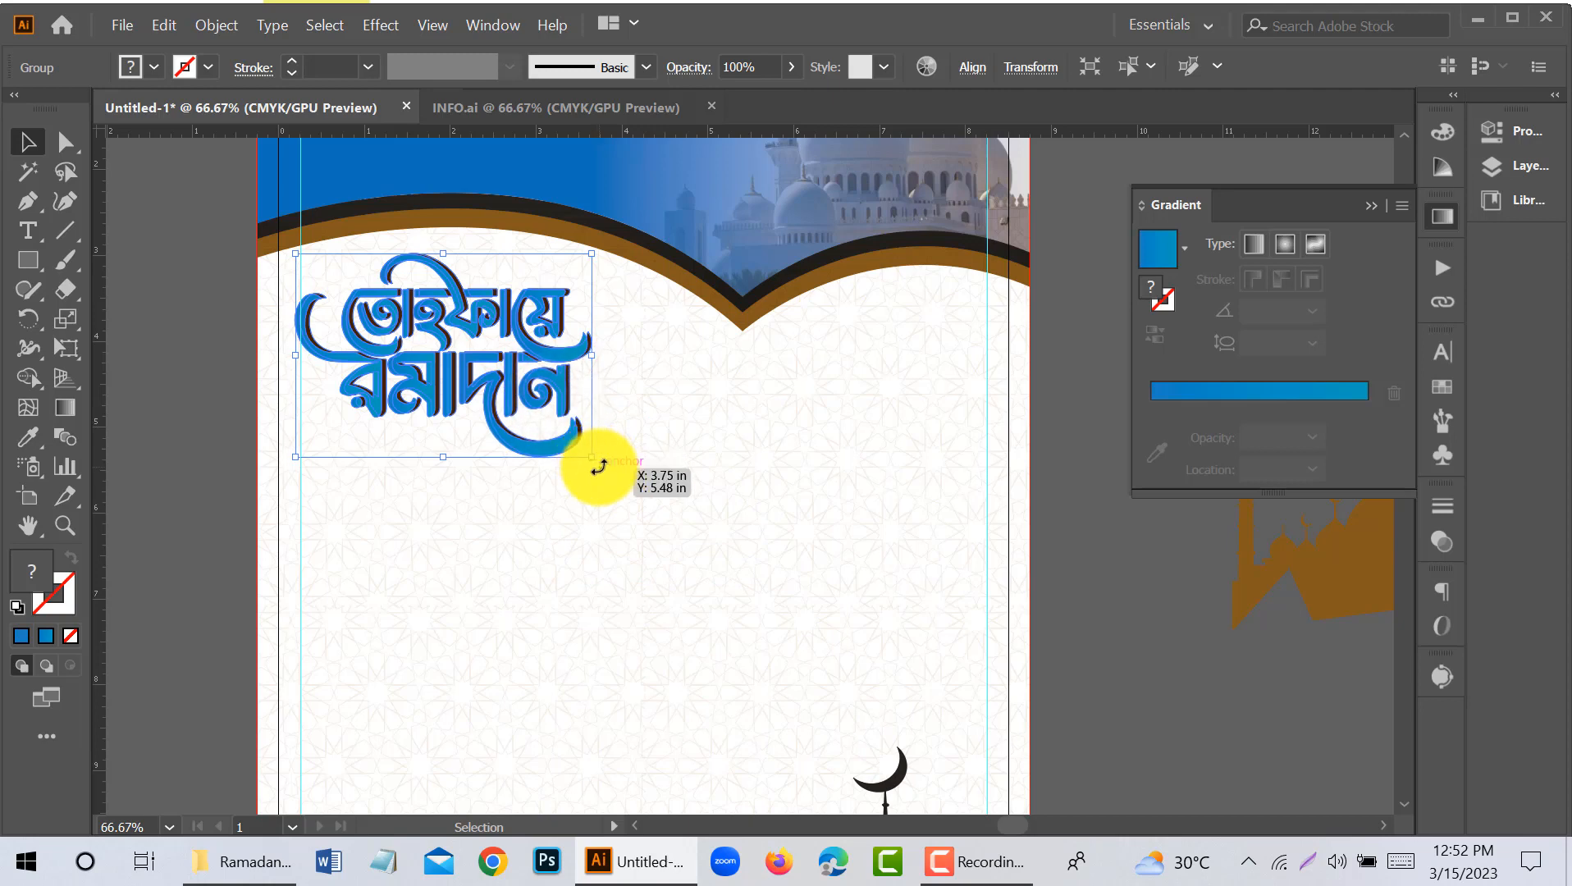
key(Right)
key(Right)
key(Right)
key(Right)
key(Right)
key(Right)
click(129, 447)
- Ungroup the prayer timetable from the notices beneath it and move the timetable from the pasteboard onto the page body
scroll(541, 439, down, 1)
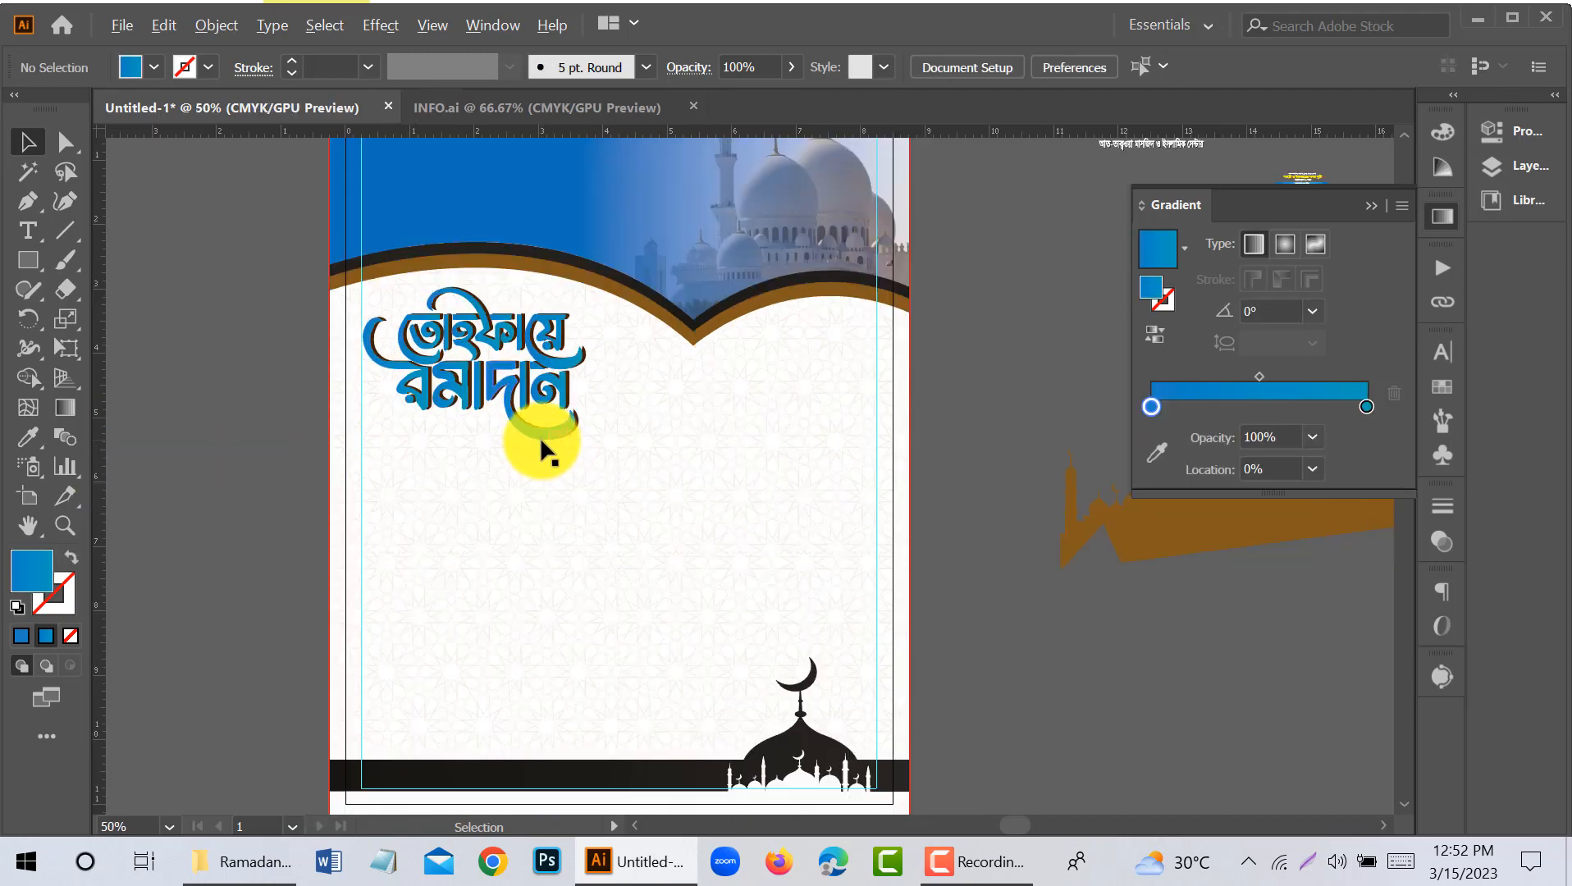
key(space)
drag(942, 528, 596, 645)
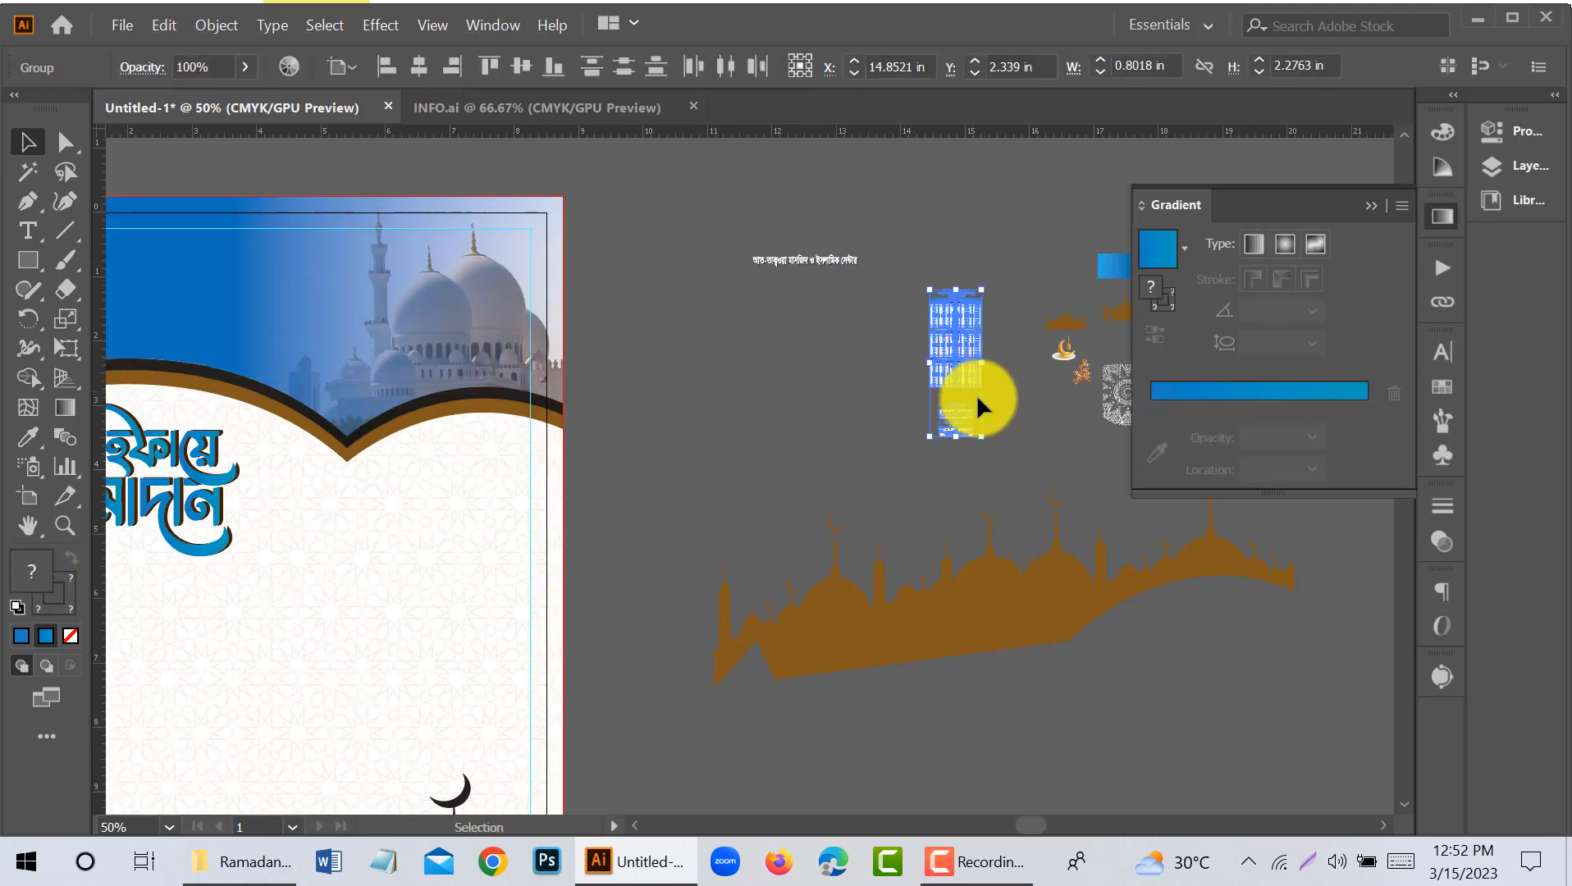
scroll(970, 327, up, 2)
right_click(954, 355)
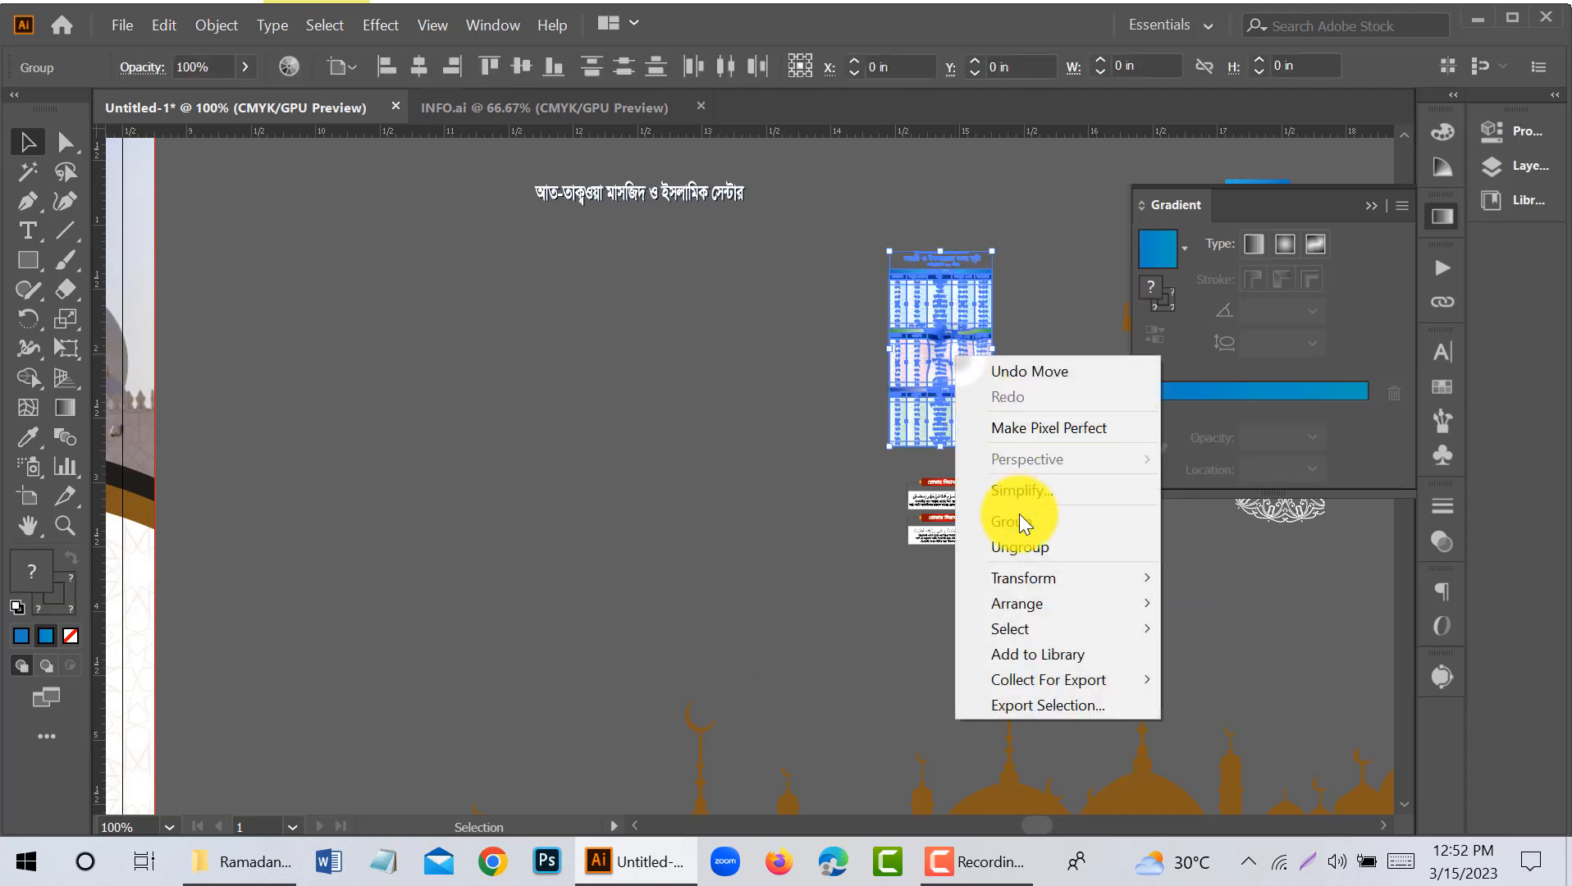
click(1019, 518)
scroll(961, 355, down, 2)
drag(961, 354, 397, 621)
- Enlarge the timetable to about 2.77 by 5.23 in and align it with the left margin guide beneath the lettering
key(space)
drag(511, 649, 769, 751)
drag(677, 573, 644, 559)
scroll(695, 600, up, 1)
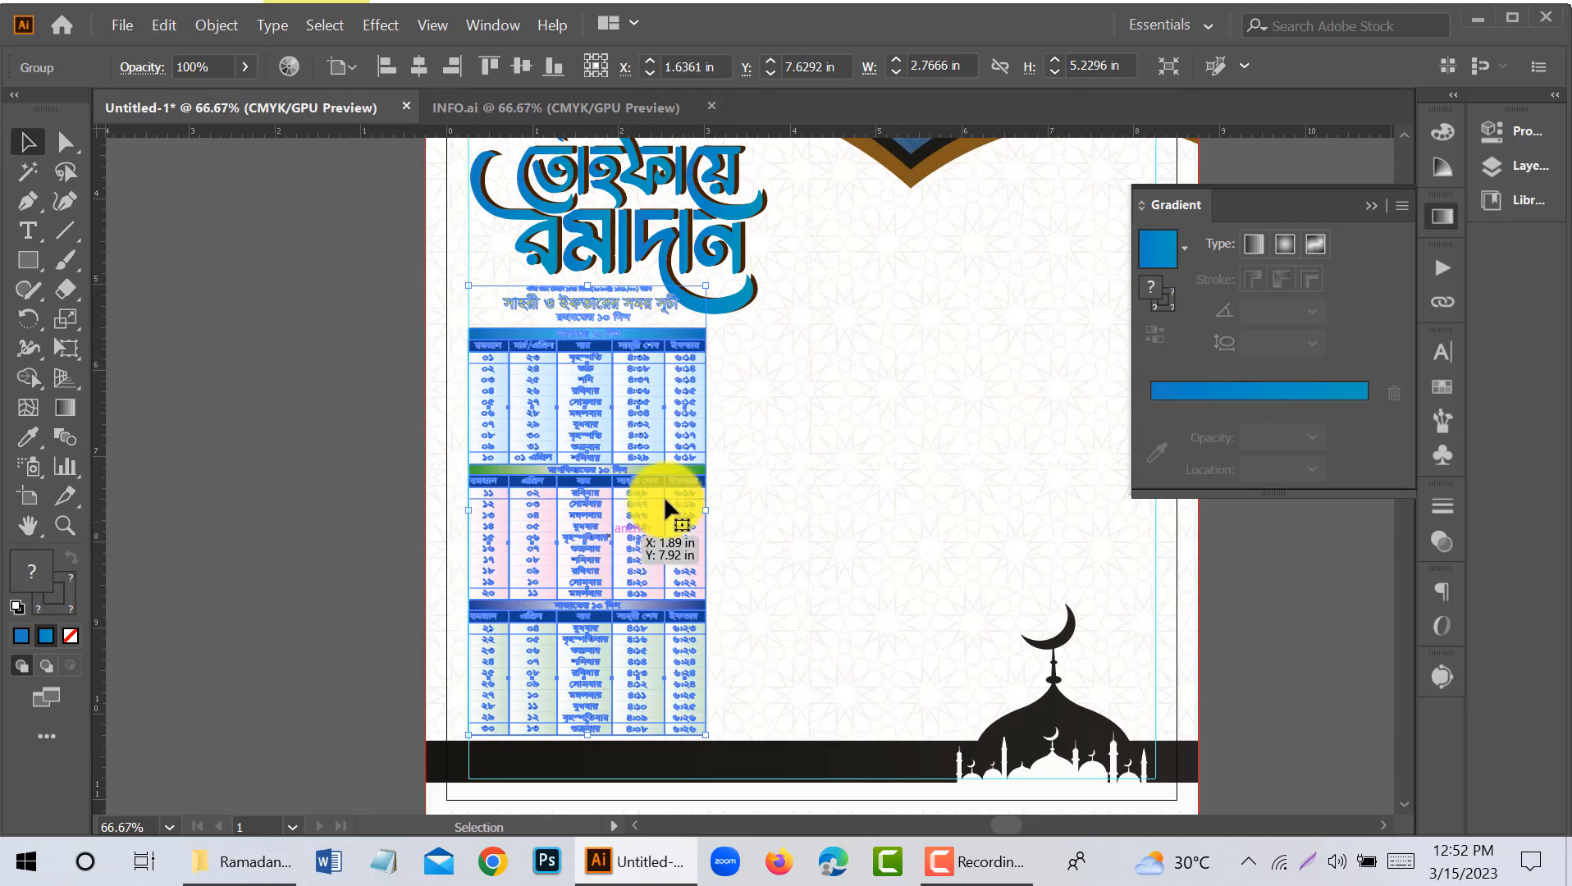
scroll(735, 451, up, 2)
- Move the lettering up slightly above the timetable and shift the header photo with its arch bands up a little
drag(718, 376, 712, 351)
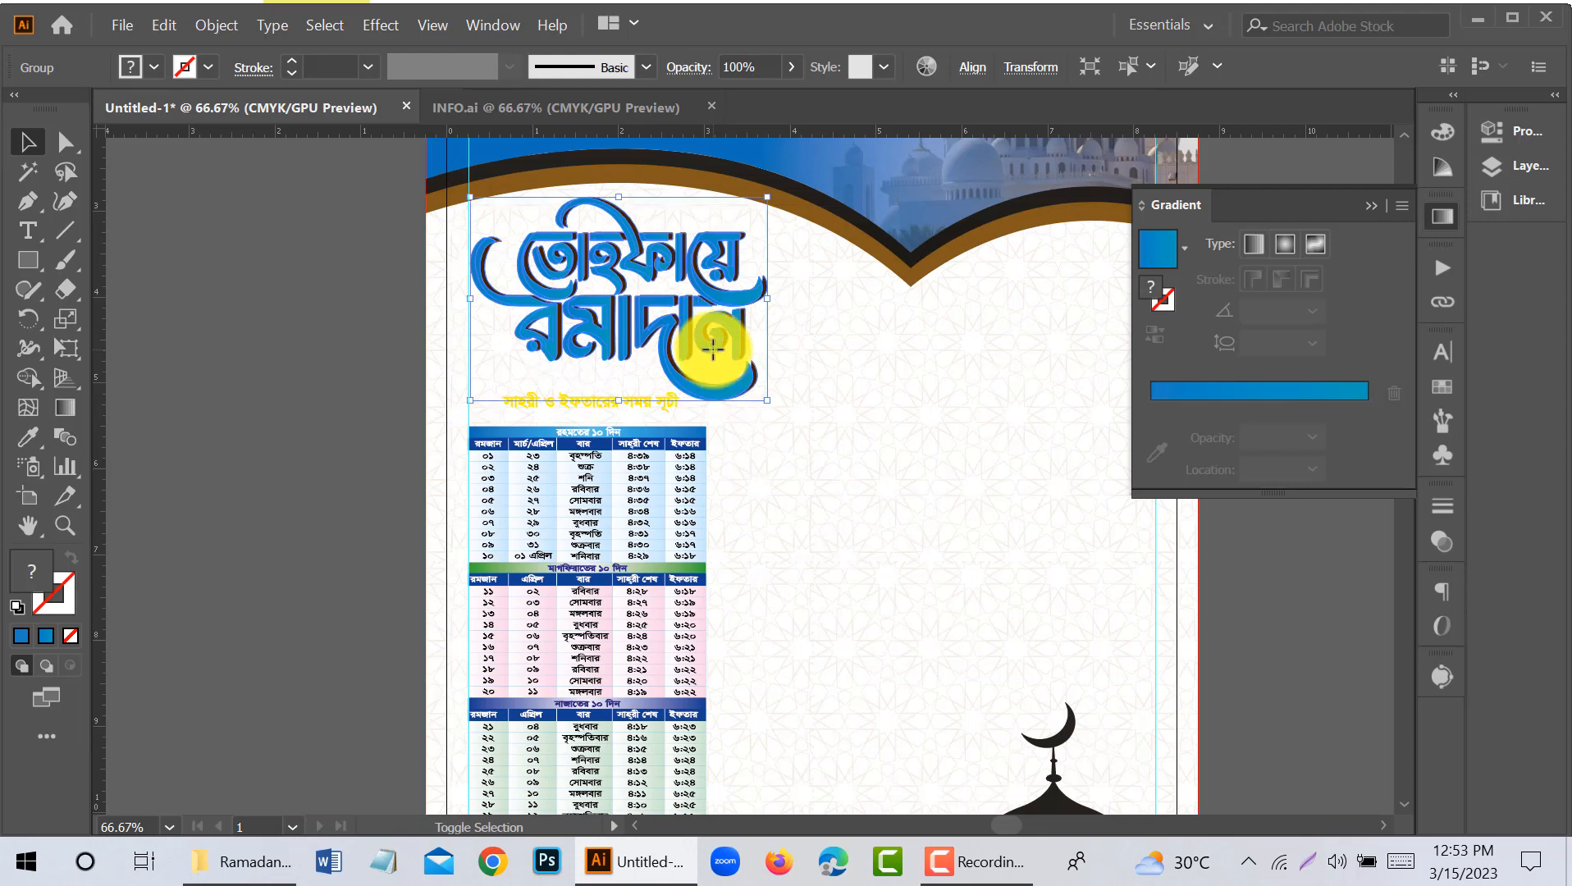
scroll(768, 434, down, 1)
scroll(768, 438, up, 2)
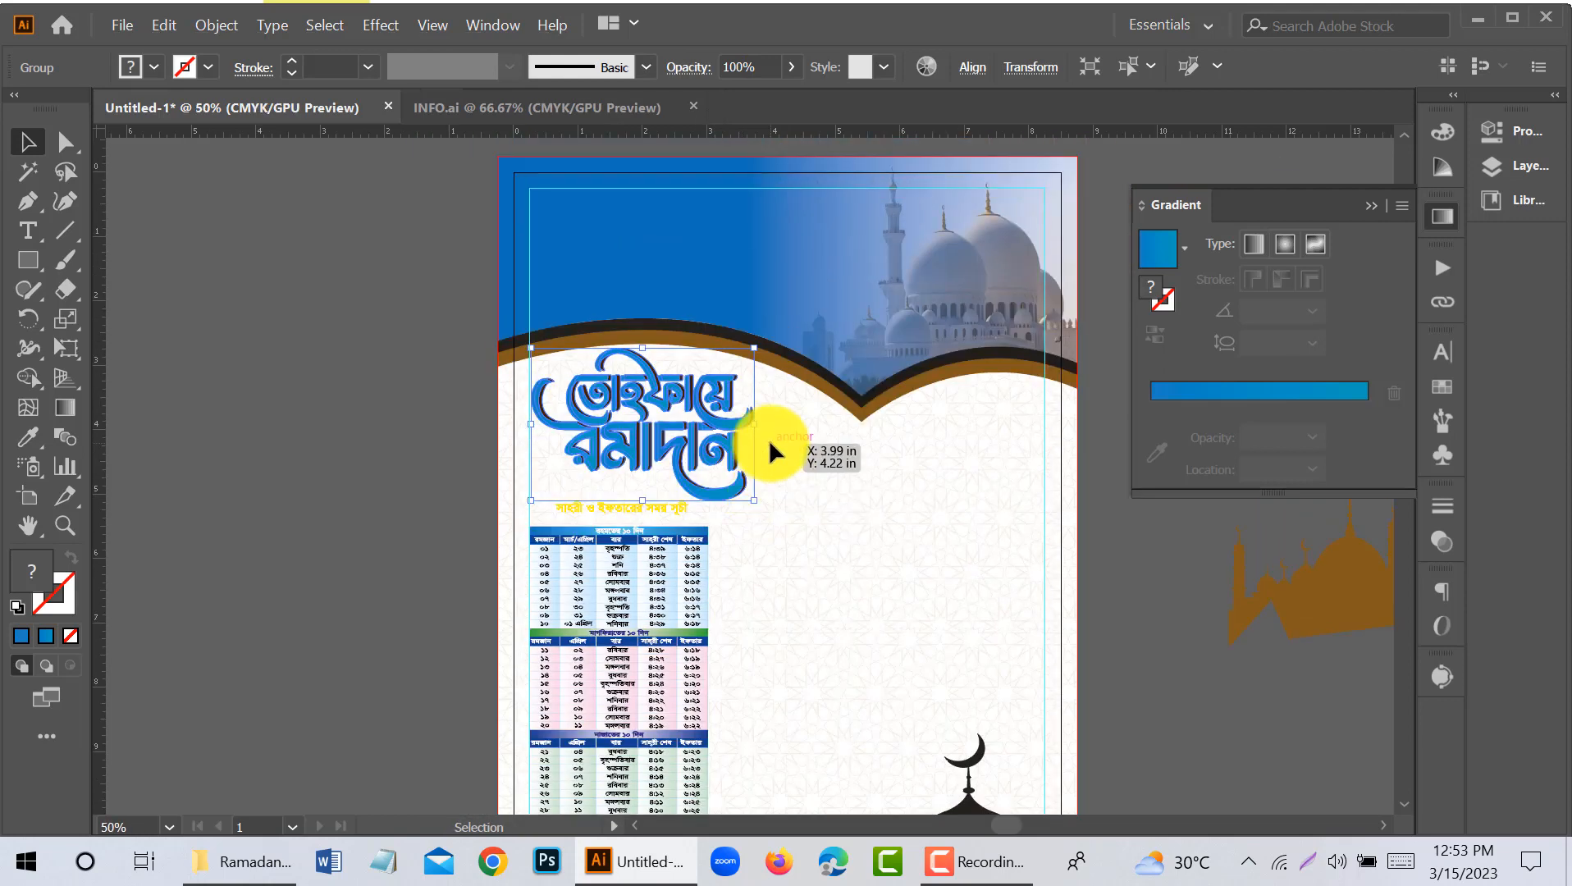
click(1097, 490)
click(1021, 321)
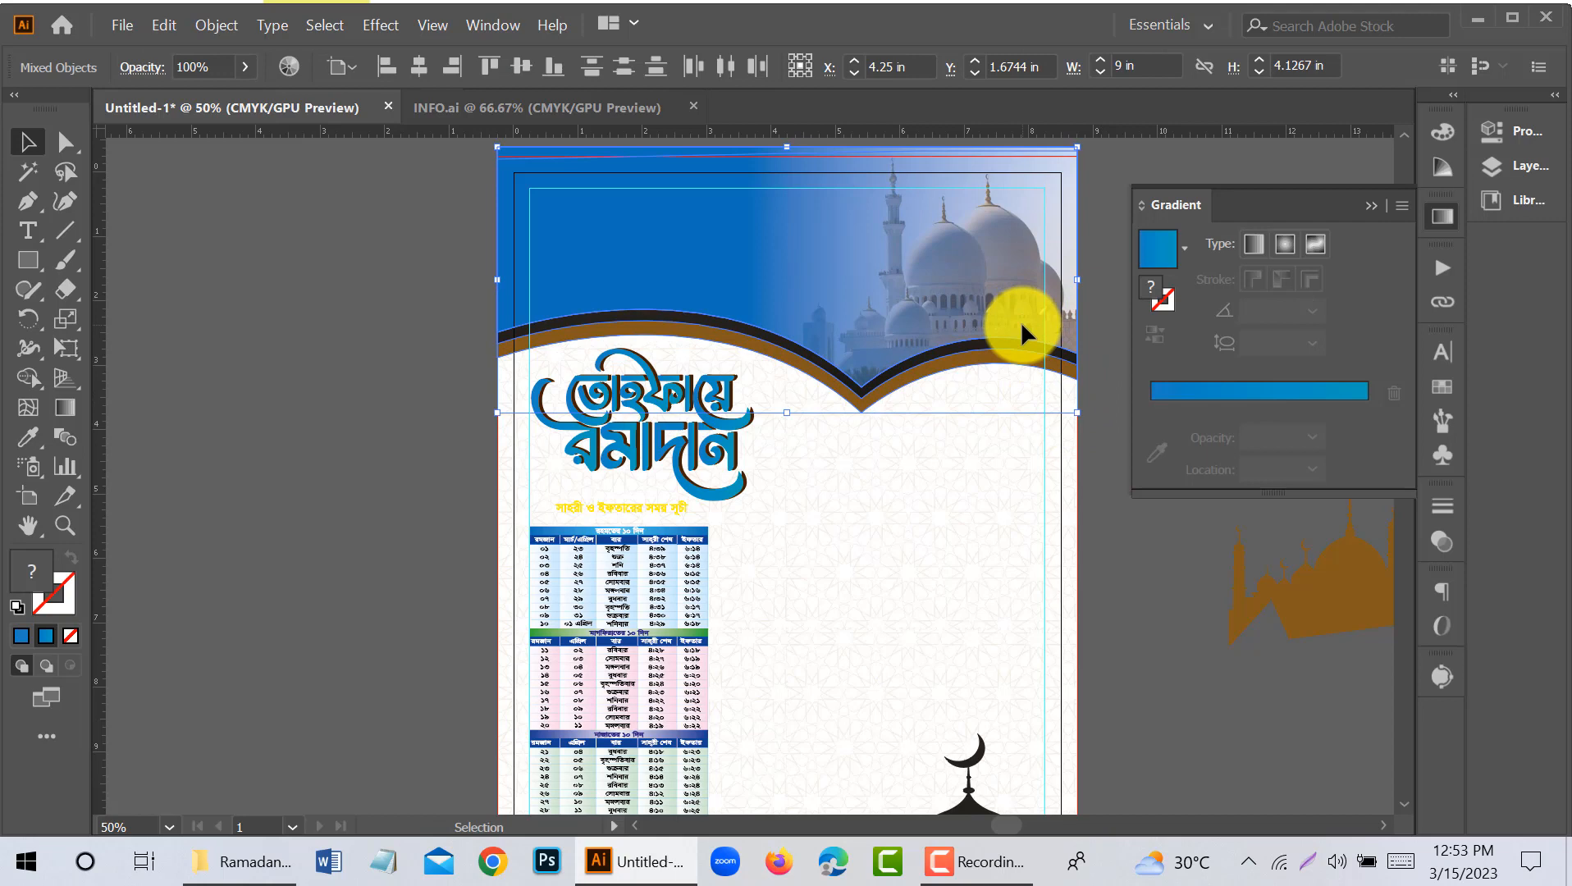
click(449, 396)
- Shrink the lettering from its lower-right corner so that it fits within the timetable's width
scroll(449, 395, down, 1)
scroll(450, 397, down, 1)
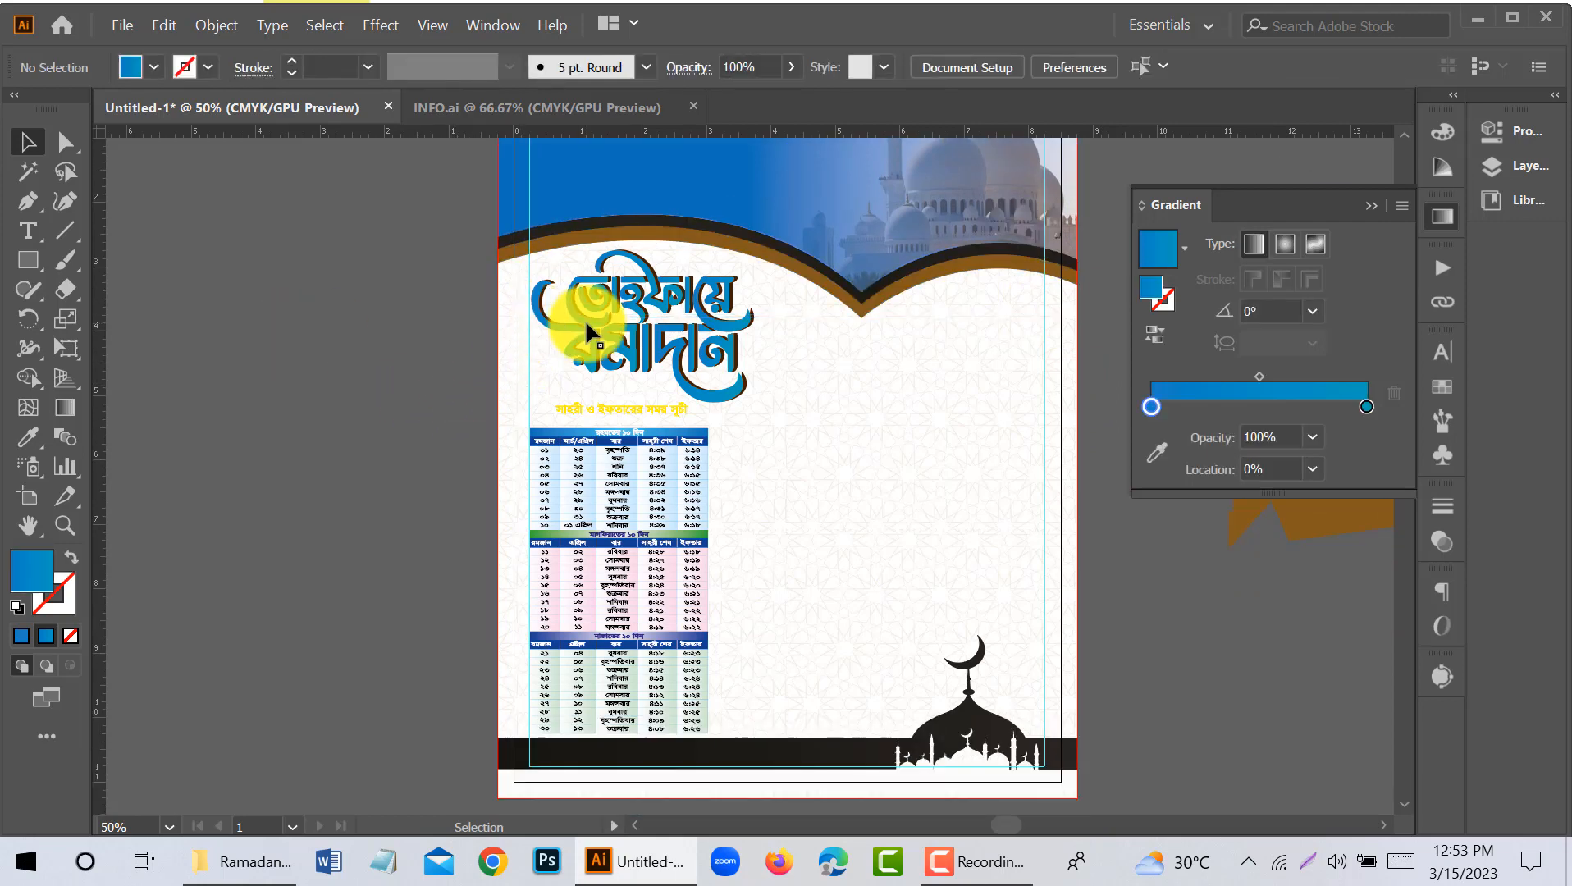
click(585, 321)
drag(753, 402, 727, 369)
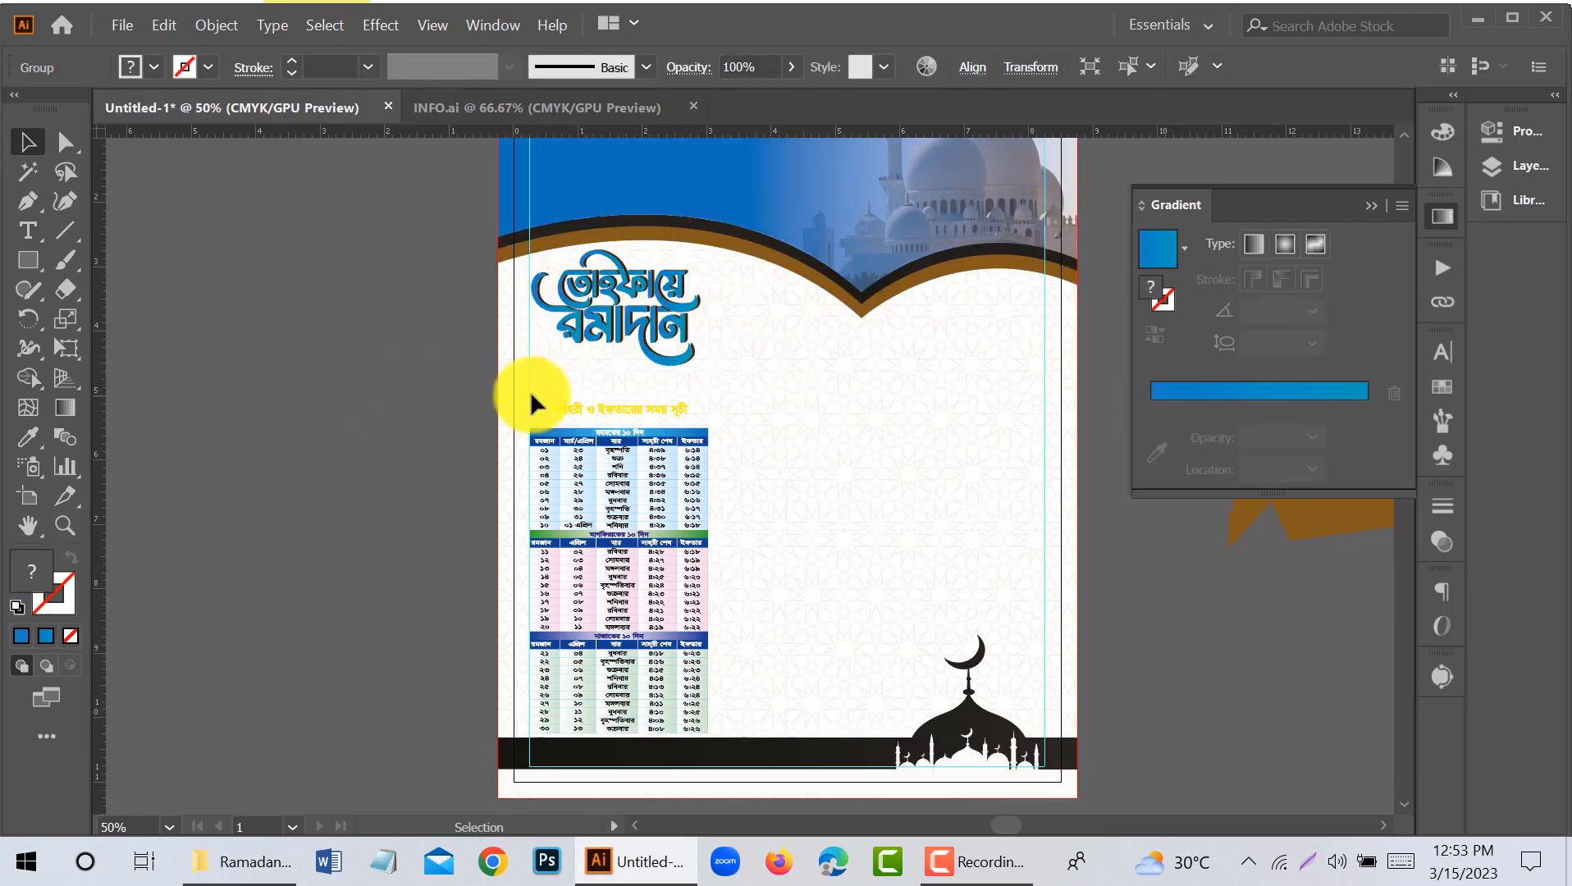
- Move the timetable up and enlarge it to about 2.96 by 5.6 in, ending just above the black footer band
click(525, 387)
drag(714, 741, 714, 741)
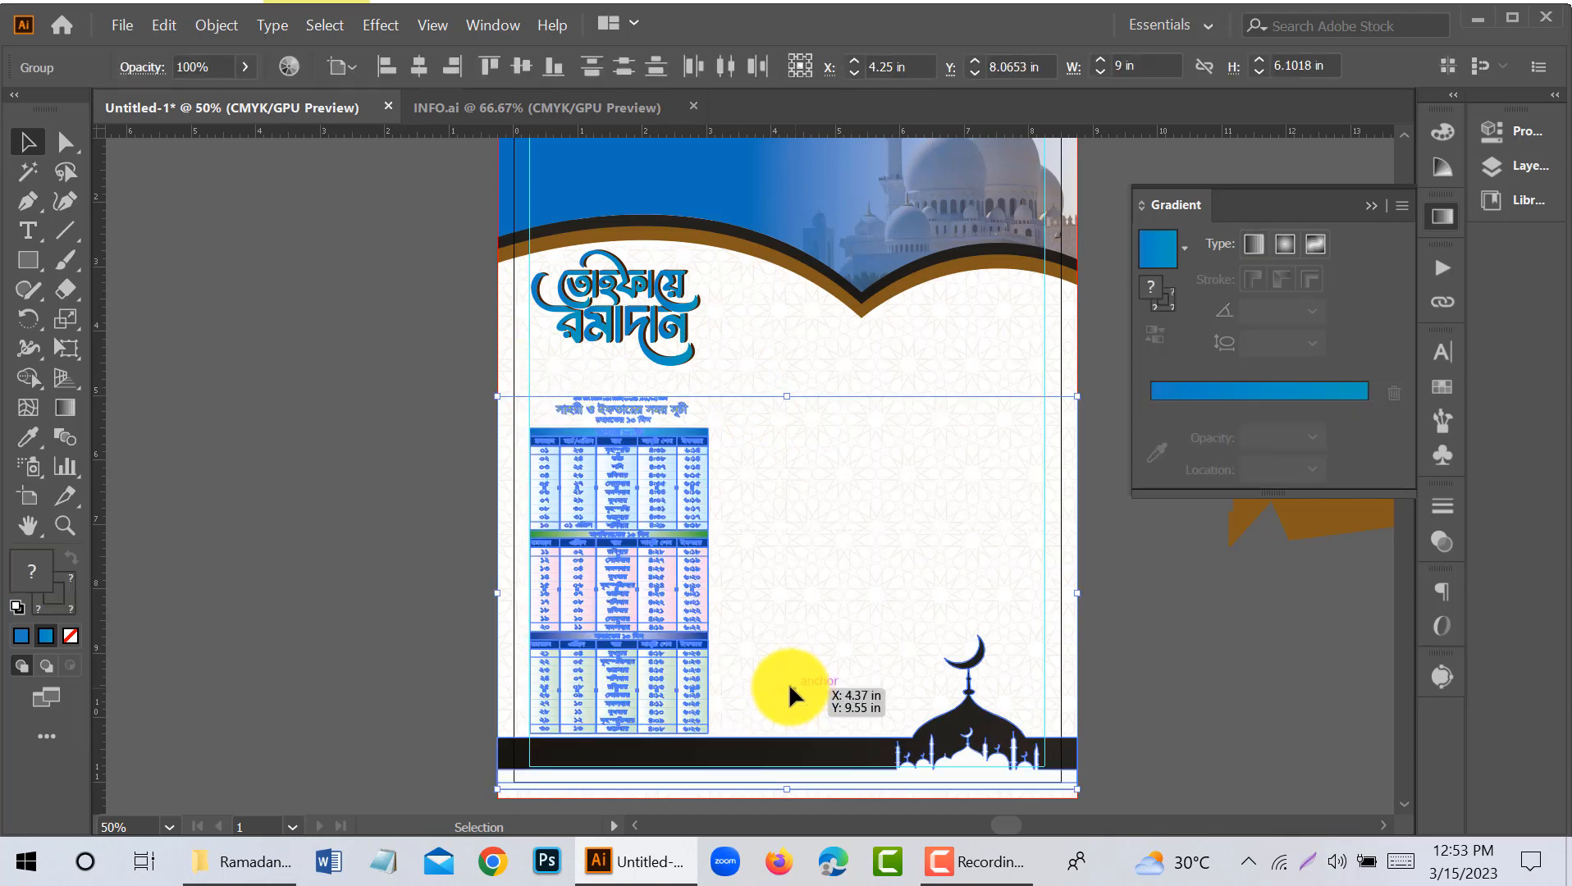
click(789, 686)
click(685, 657)
key(shift+Up)
key(shift+Up)
key(shift+Up)
scroll(702, 743, up, 2)
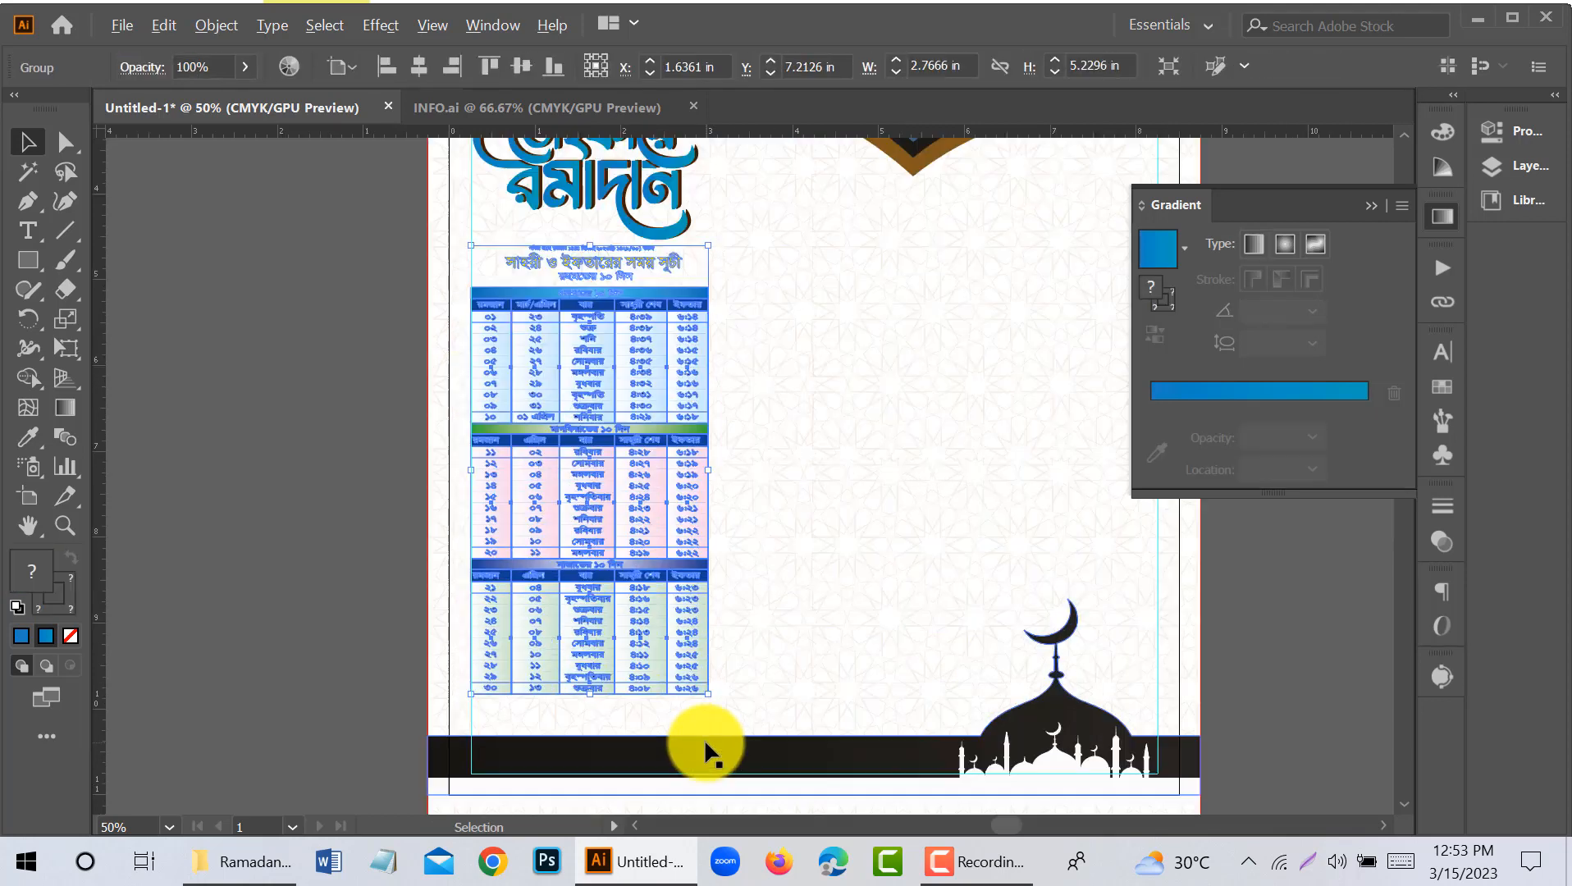
drag(712, 671, 754, 720)
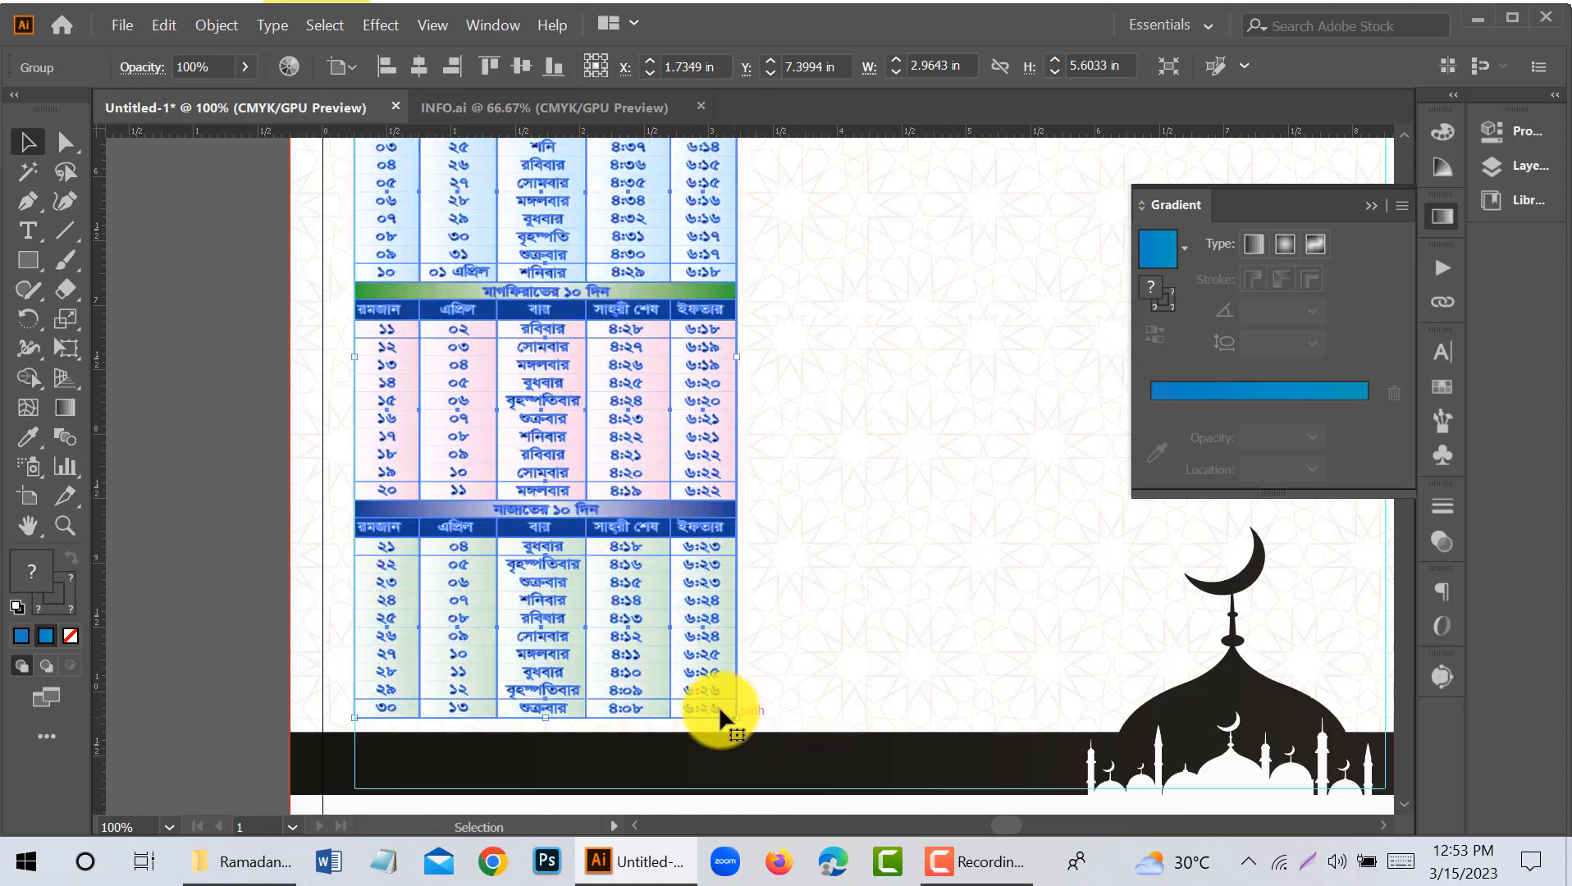
scroll(652, 668, down, 1)
click(323, 451)
- Ungroup the timetable and recolour the white text lines above and below its yellow title black
scroll(512, 434, up, 1)
scroll(607, 287, up, 2)
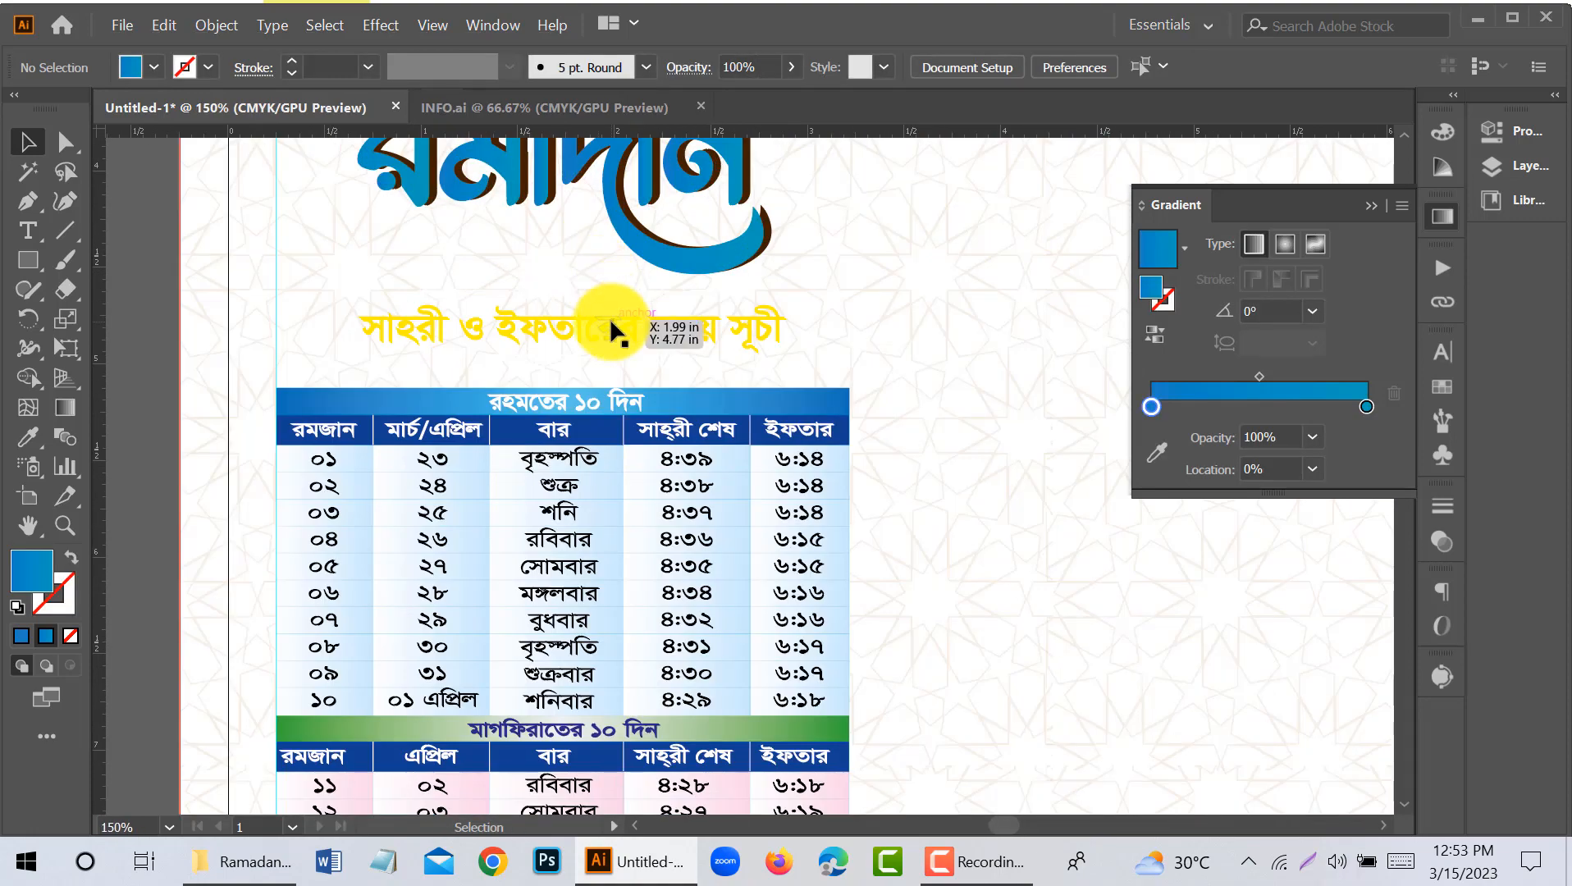
right_click(607, 361)
click(671, 548)
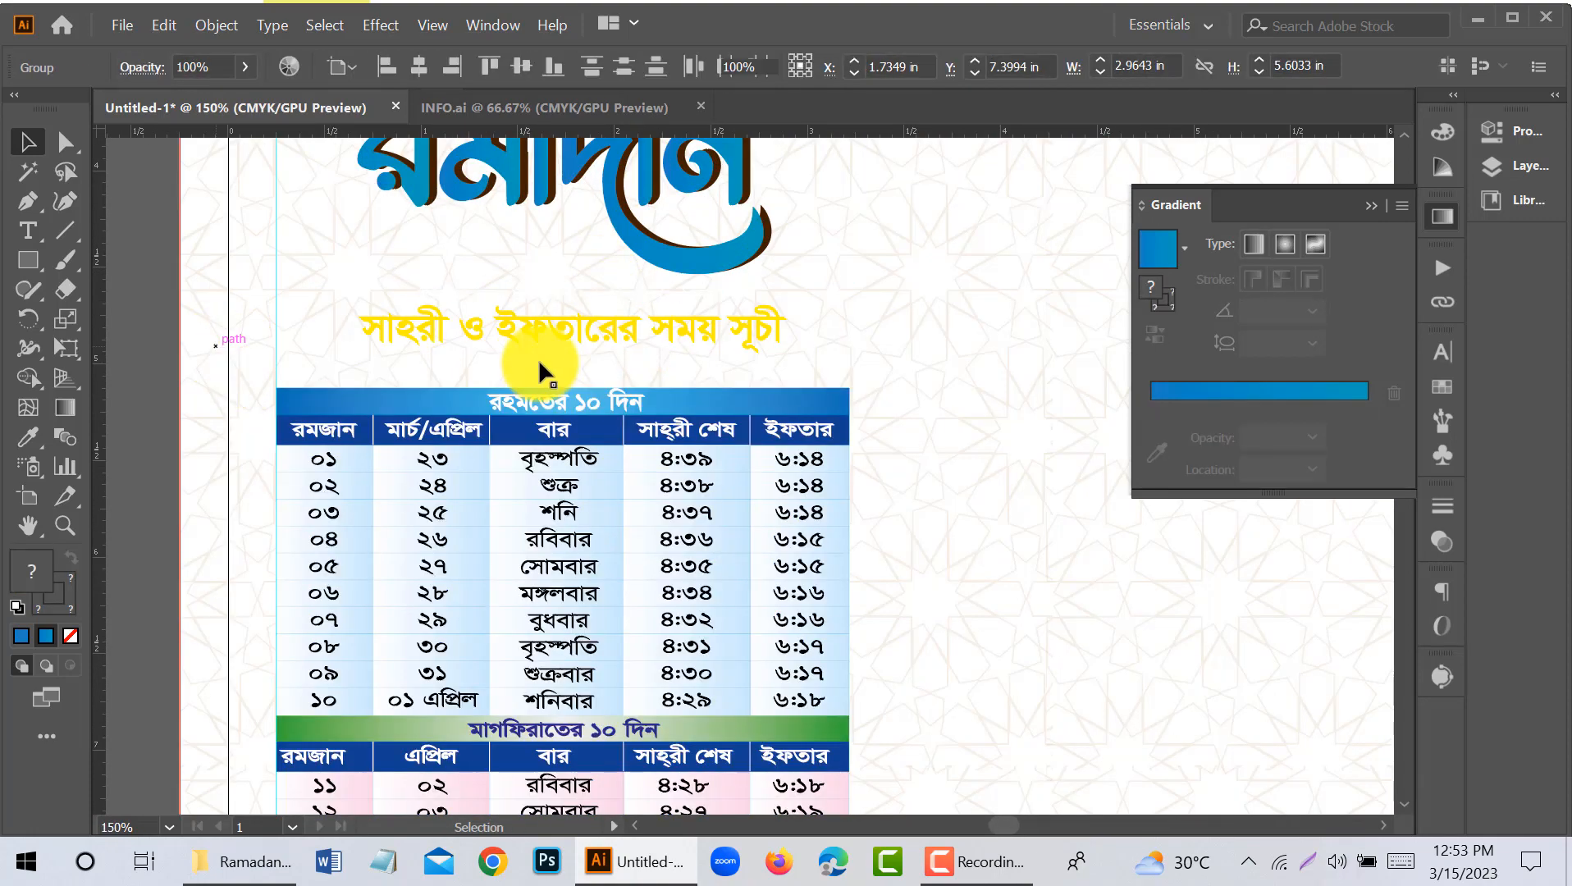
click(539, 358)
shift+click(548, 294)
double_click(28, 565)
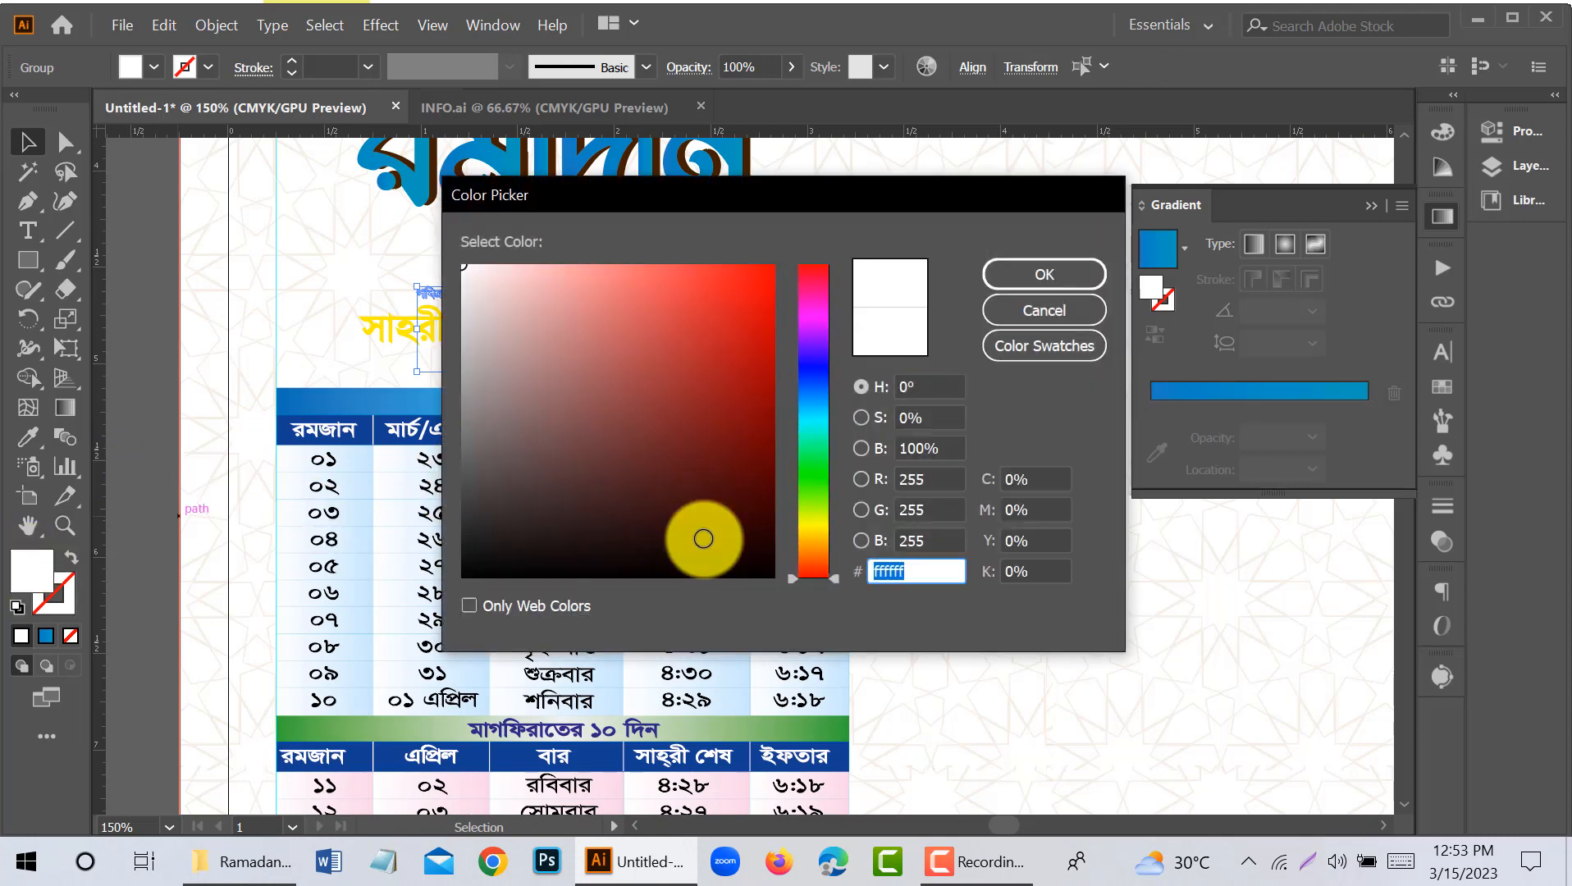
click(1045, 274)
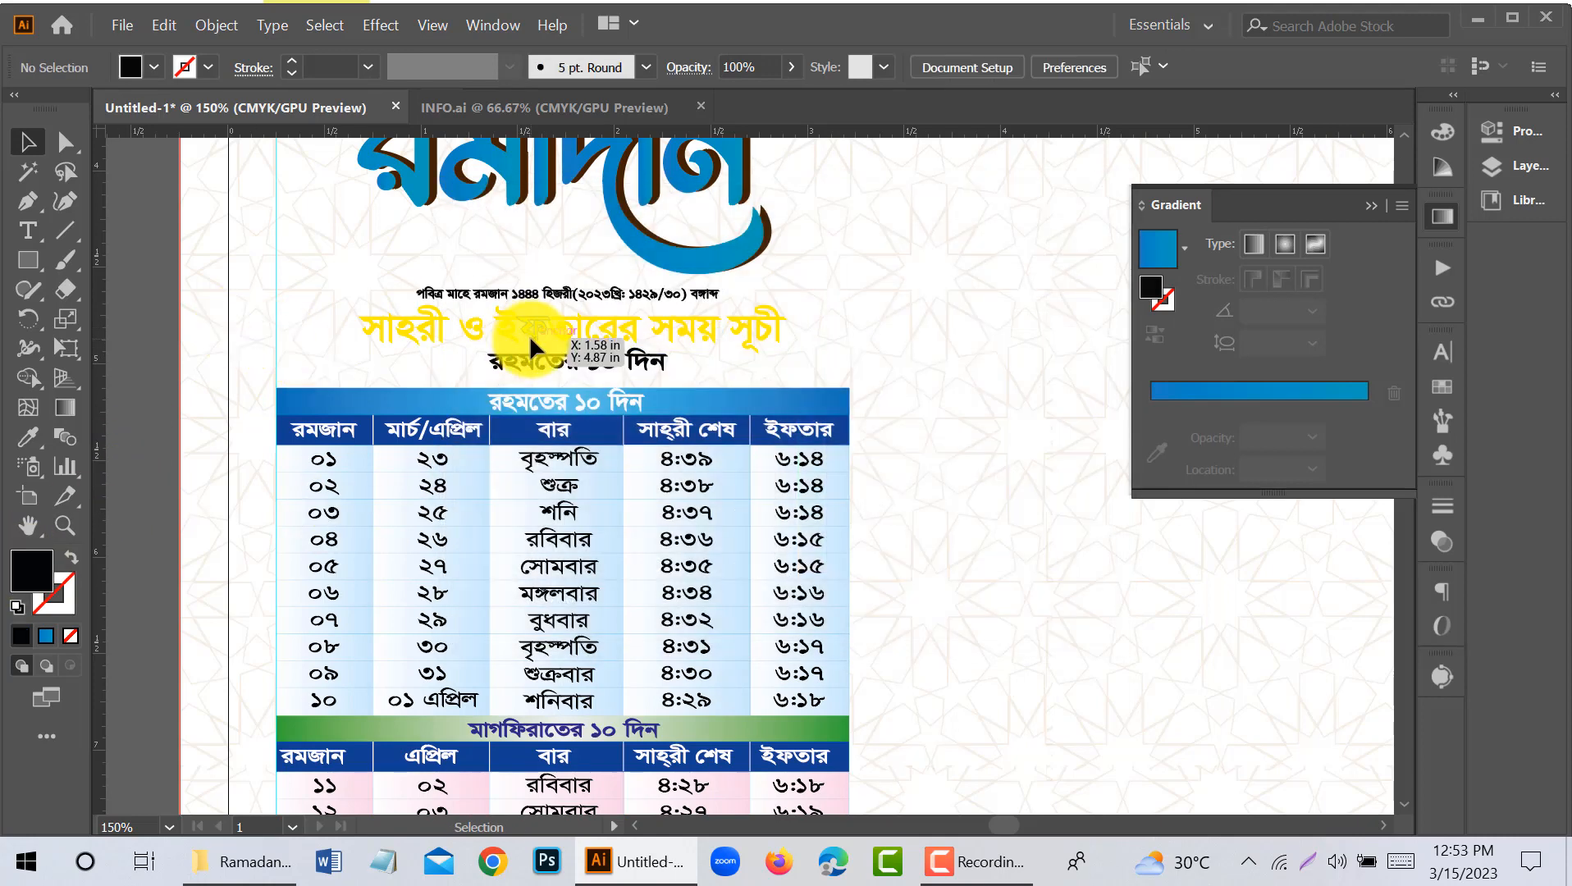
- Recolour the yellow timetable title above the table dark blue
click(529, 336)
double_click(50, 572)
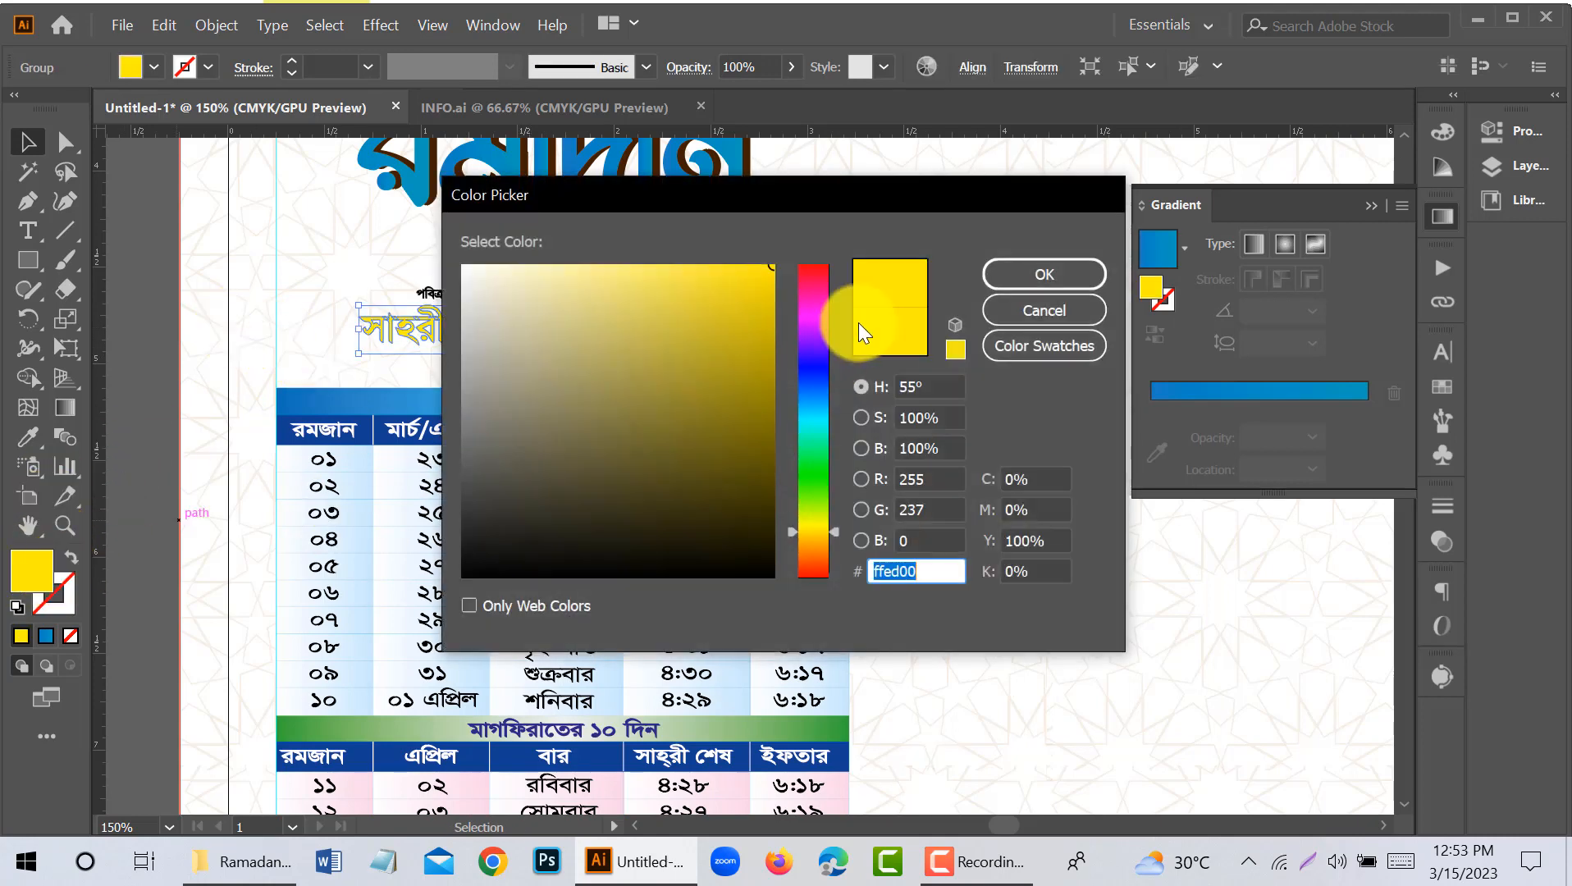
click(816, 387)
click(1055, 275)
click(192, 359)
scroll(233, 371, down, 1)
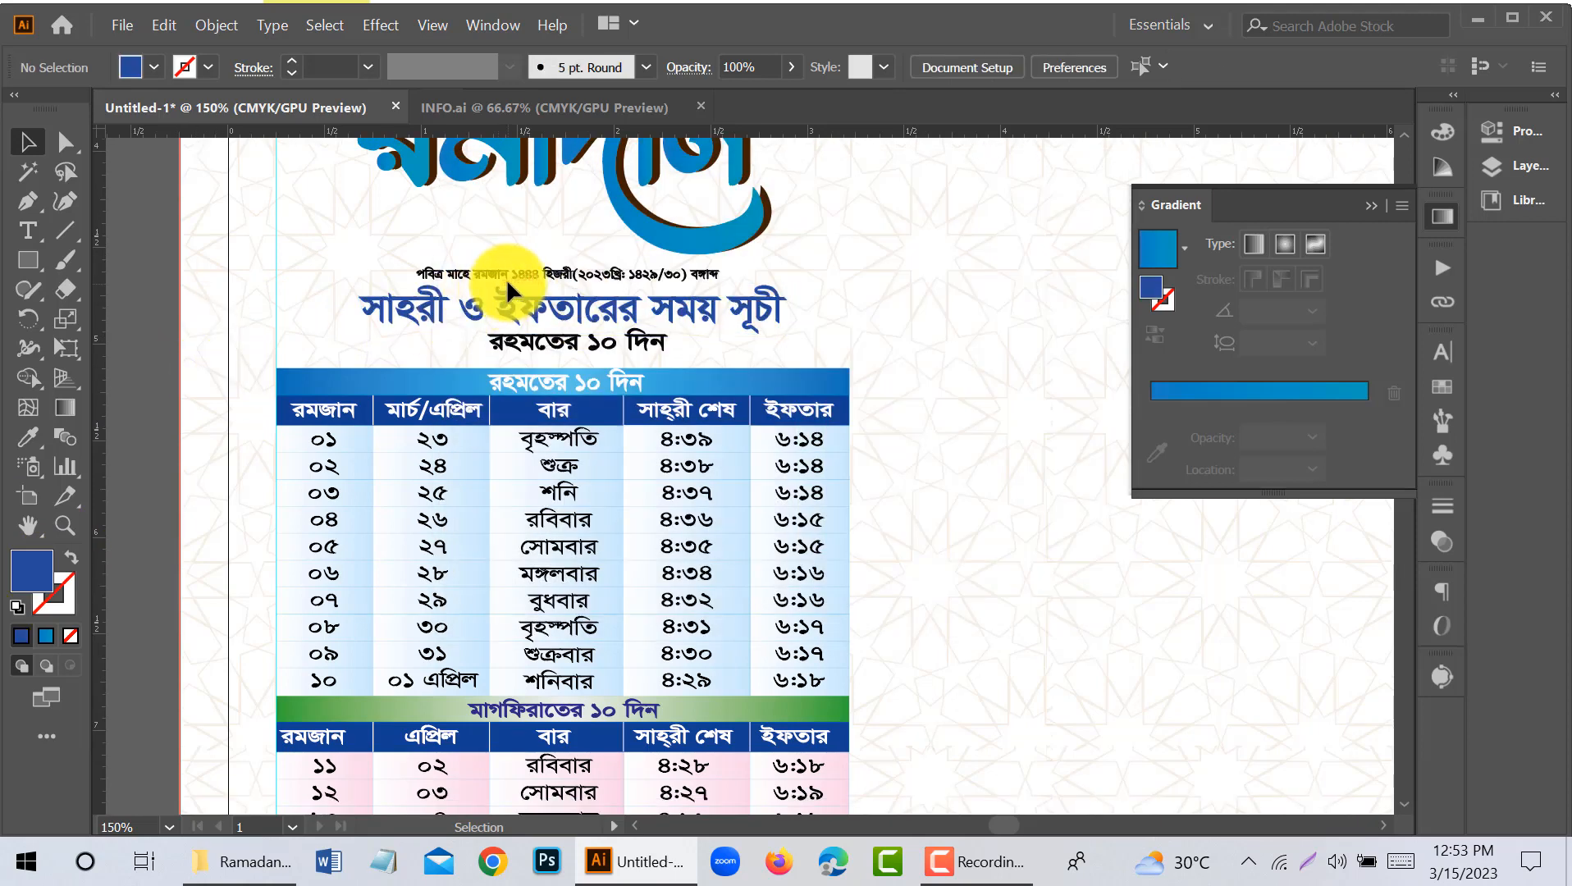
- Enlarge the small black text lines above and below the blue timetable title, keeping both centred
click(601, 338)
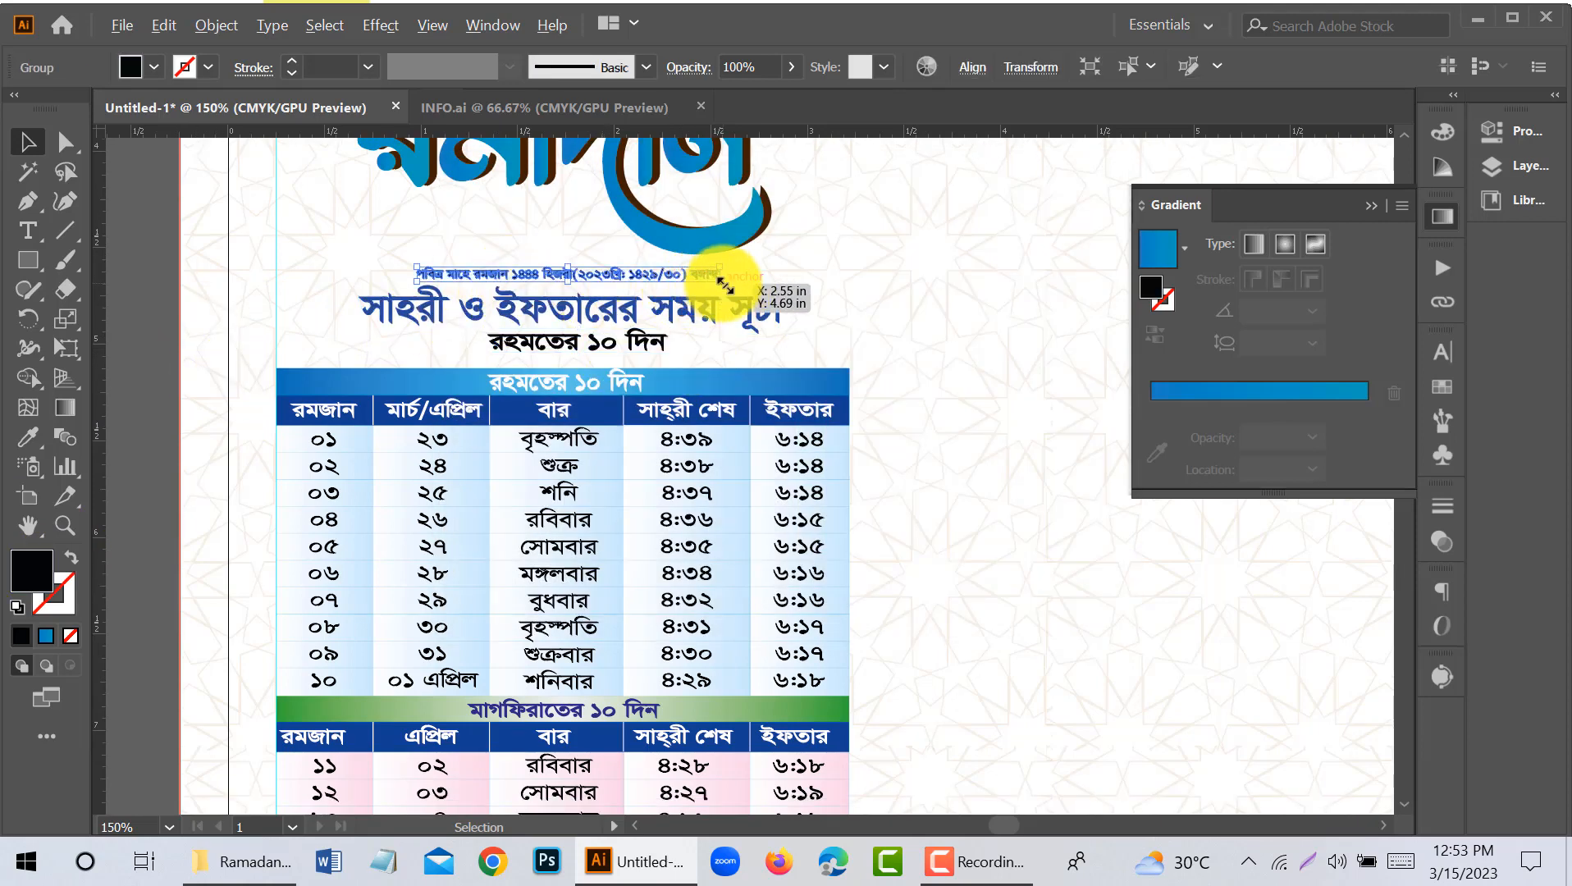
drag(722, 283, 743, 304)
click(656, 342)
drag(669, 355, 689, 365)
click(294, 353)
- Nudge the blue title and the black line beneath it up slightly, closer to the date line
drag(565, 310, 569, 351)
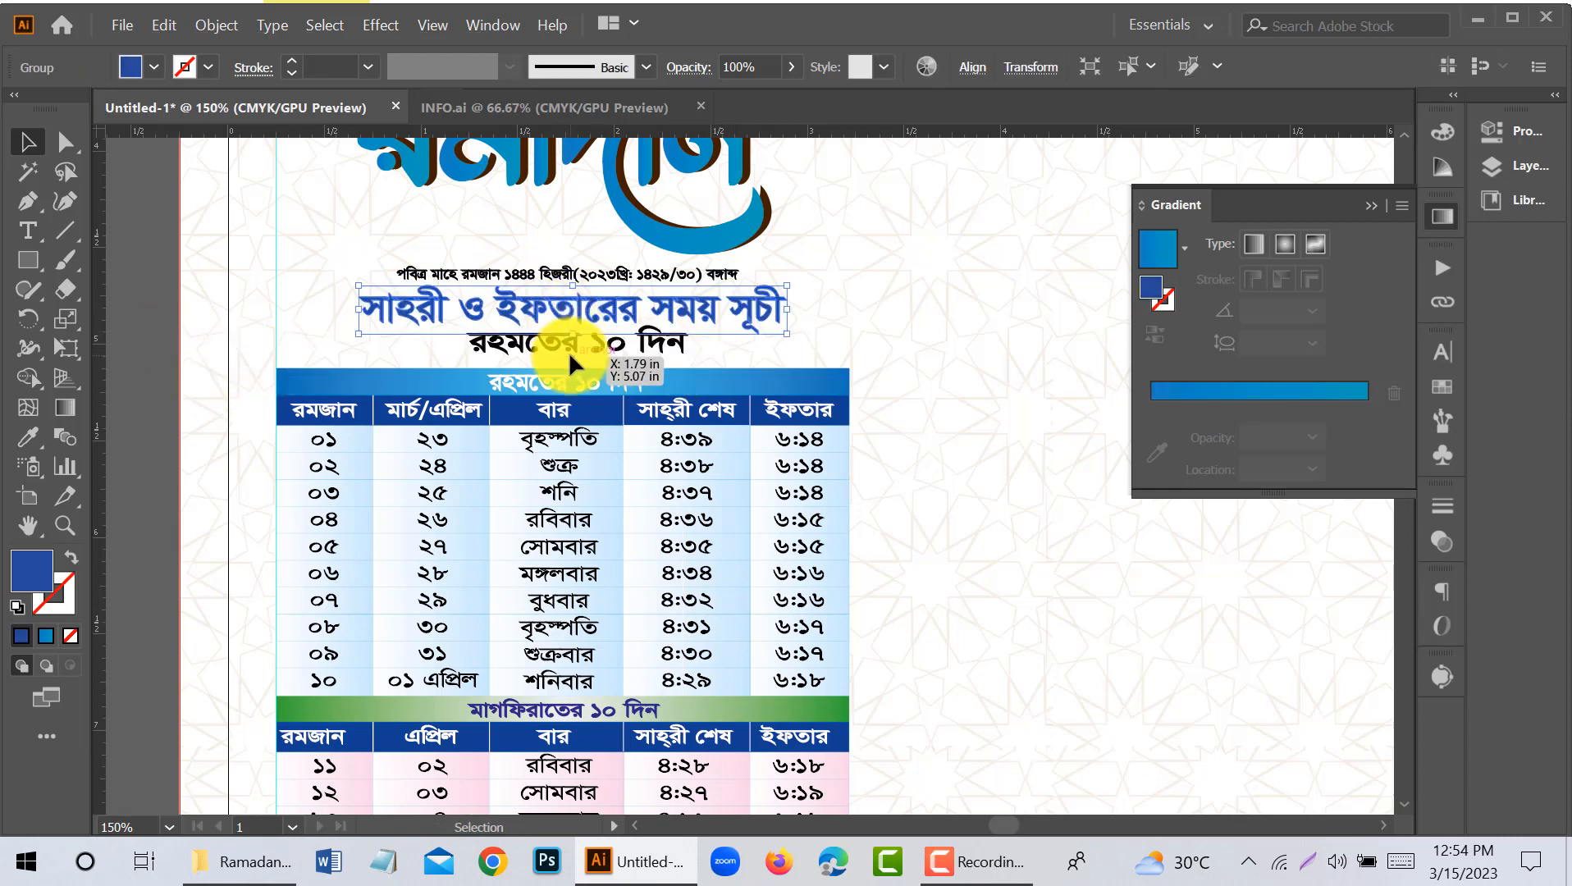
key(Up)
key(Up)
click(570, 342)
key(Up)
key(Up)
click(307, 315)
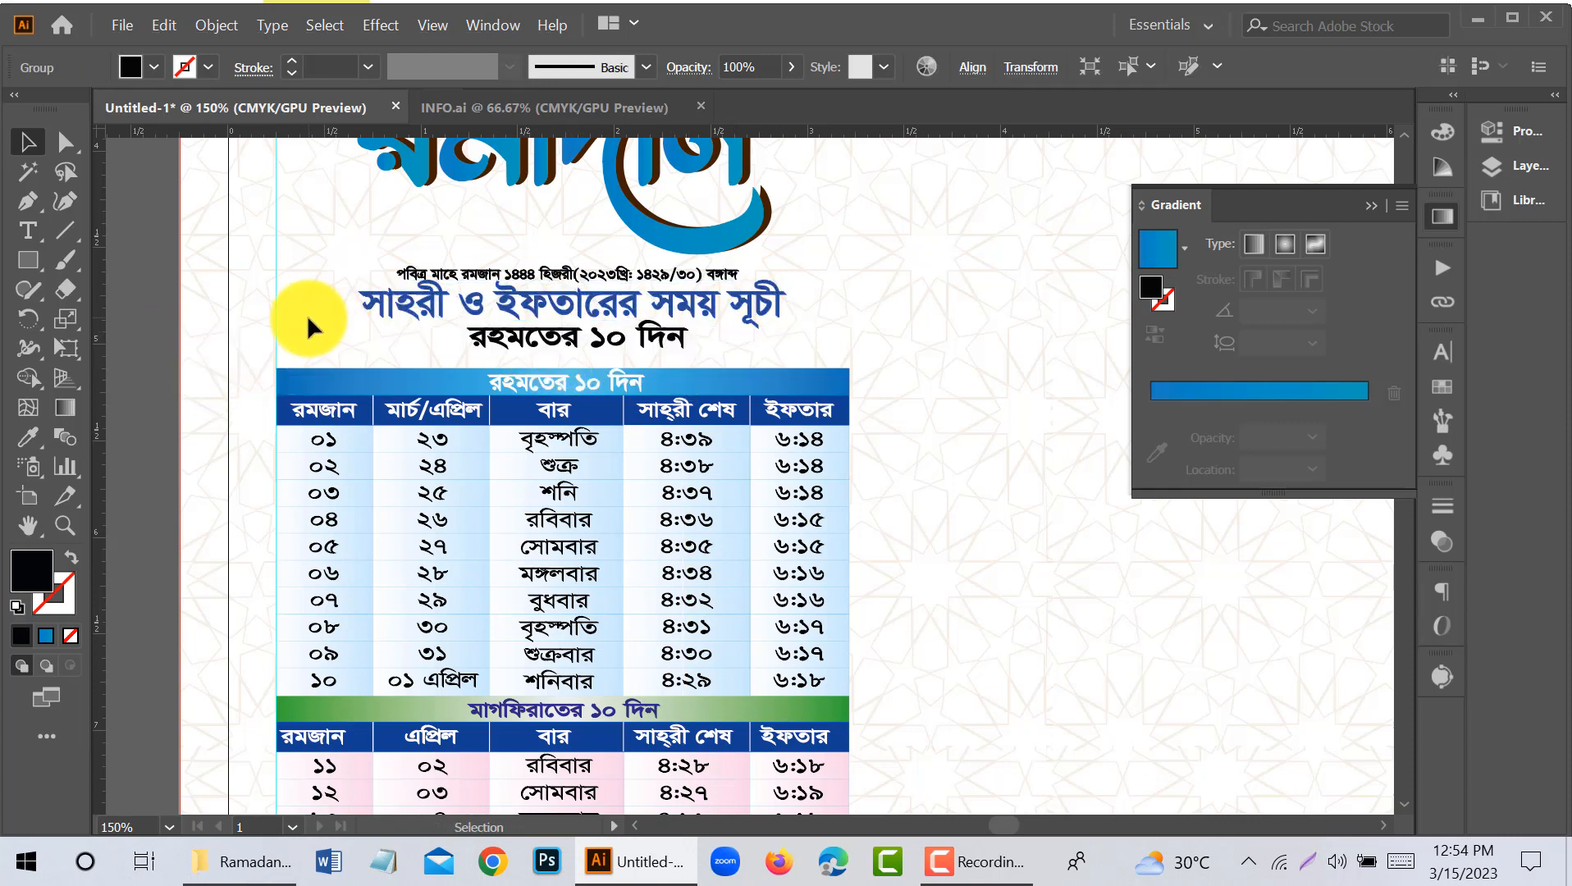
- Try to stretch the timetable wider toward the page centre, and undo the change
key(ctrl+minus)
key(ctrl+minus)
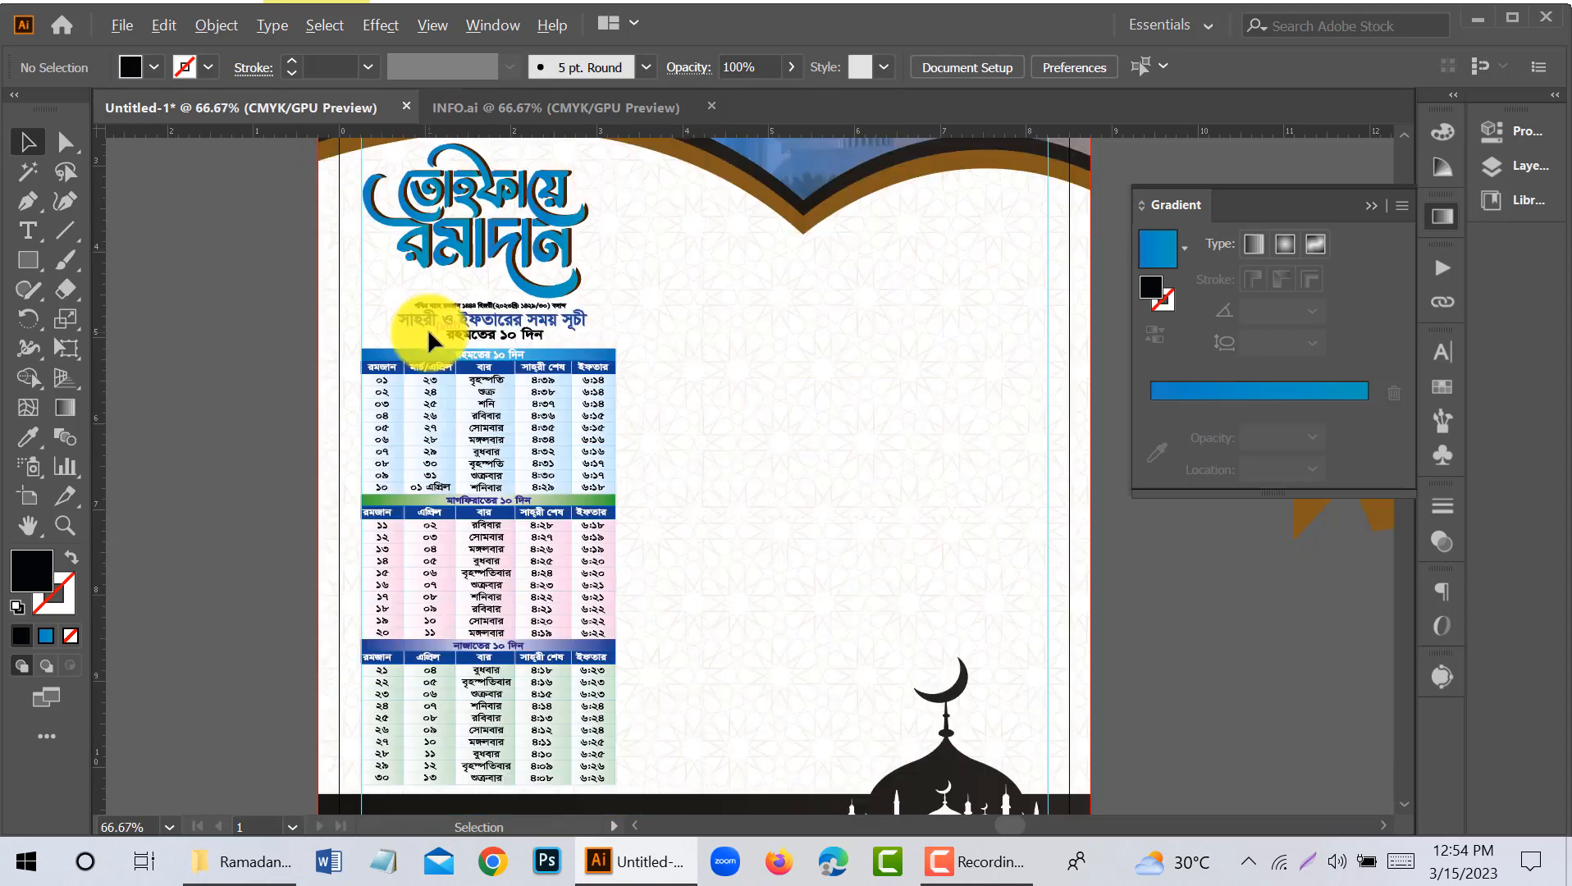
scroll(427, 329, down, 1)
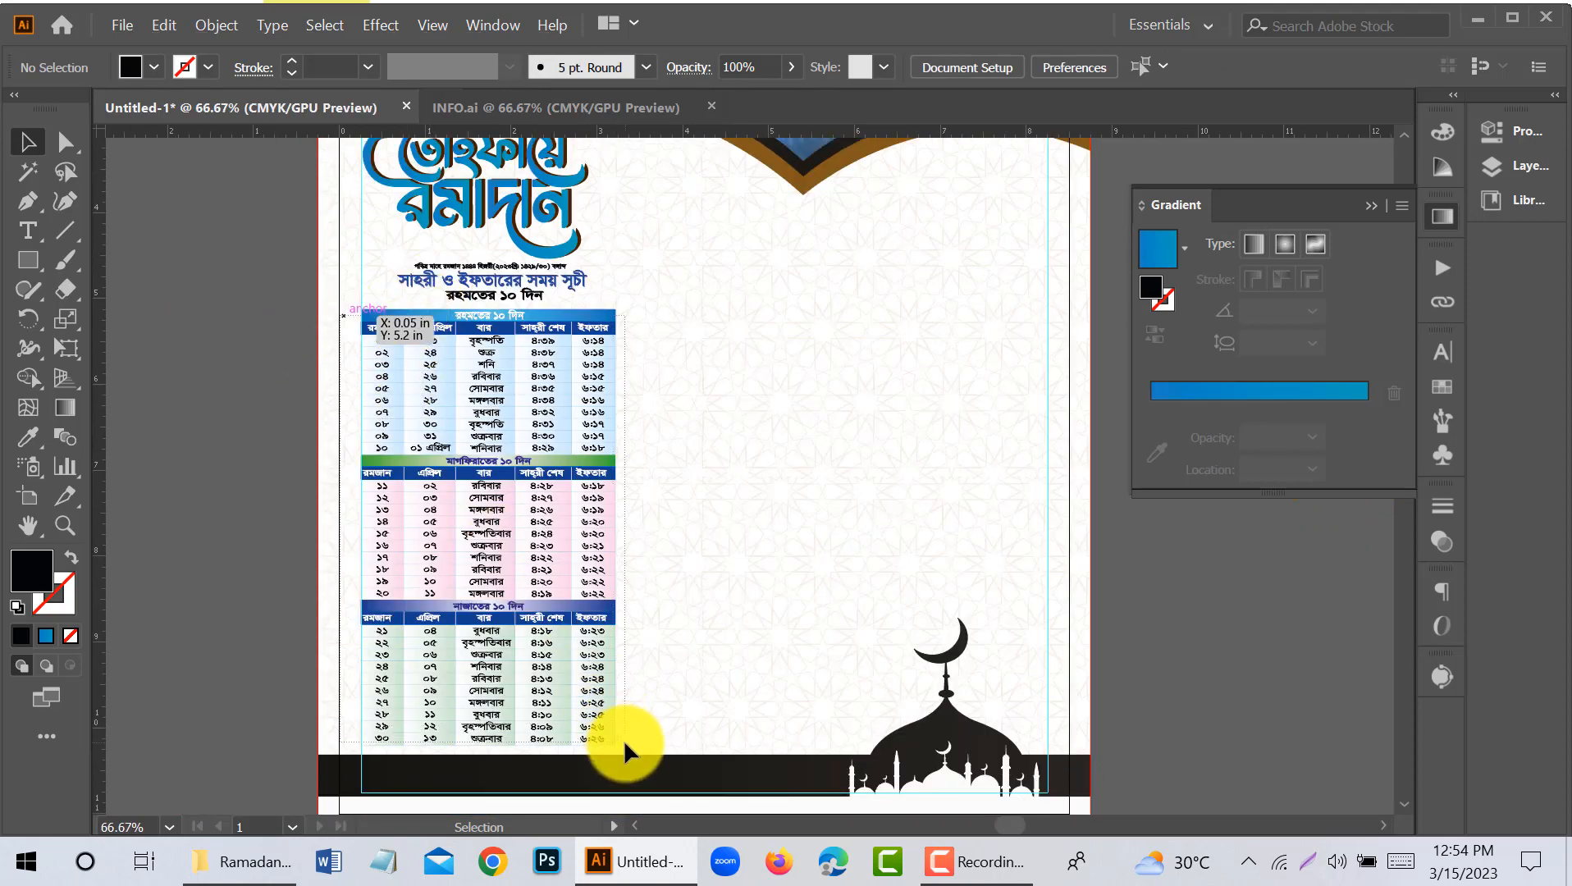
drag(624, 741, 625, 742)
drag(620, 528, 660, 529)
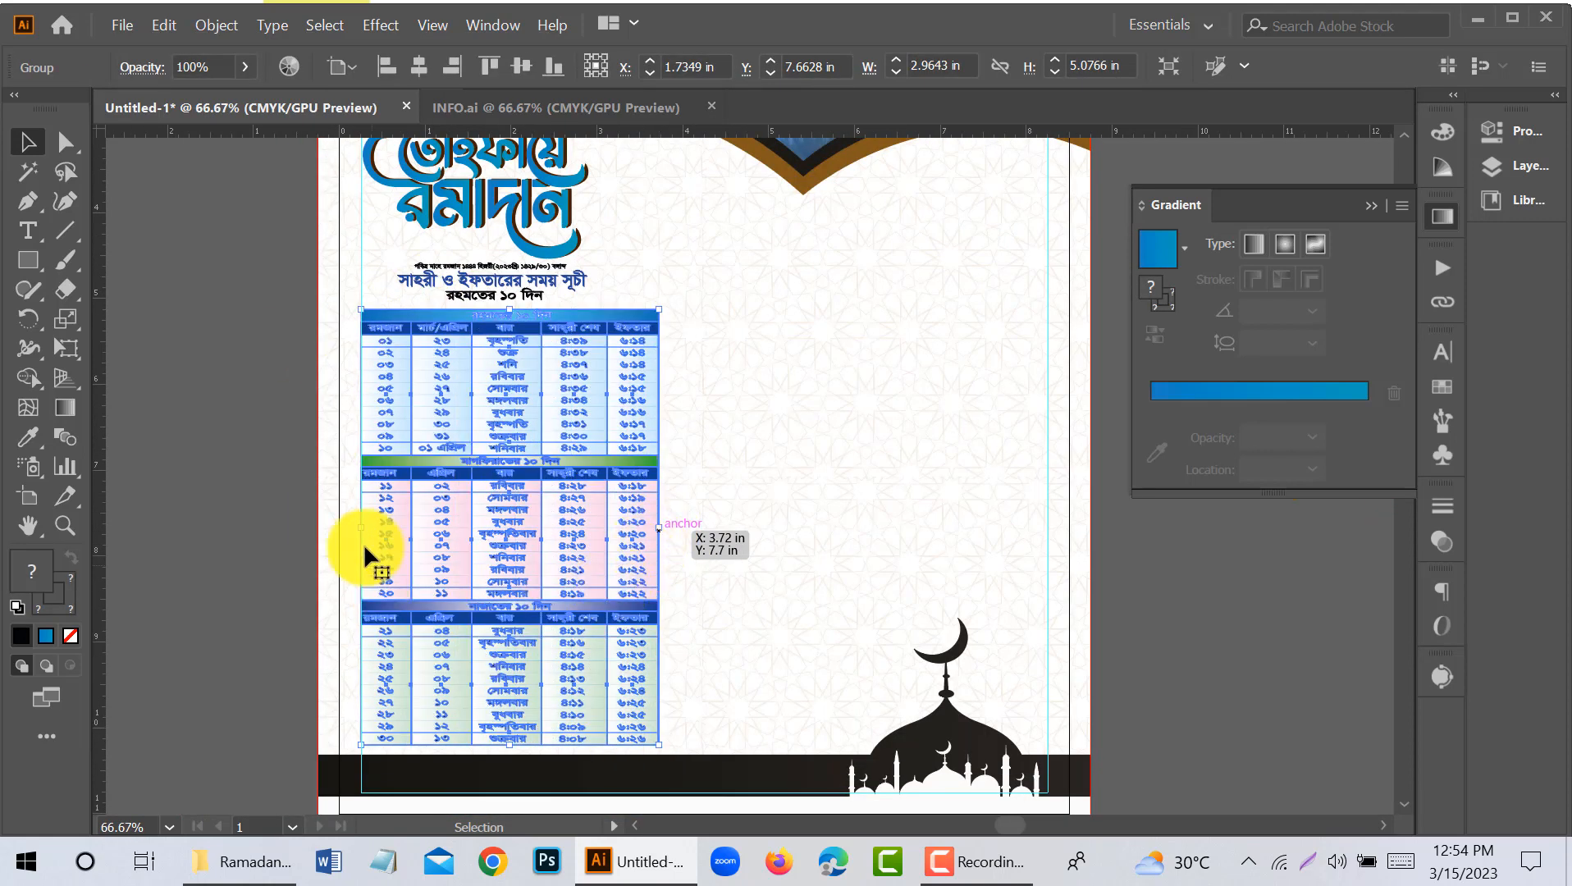
click(287, 477)
key(ctrl+z)
click(281, 488)
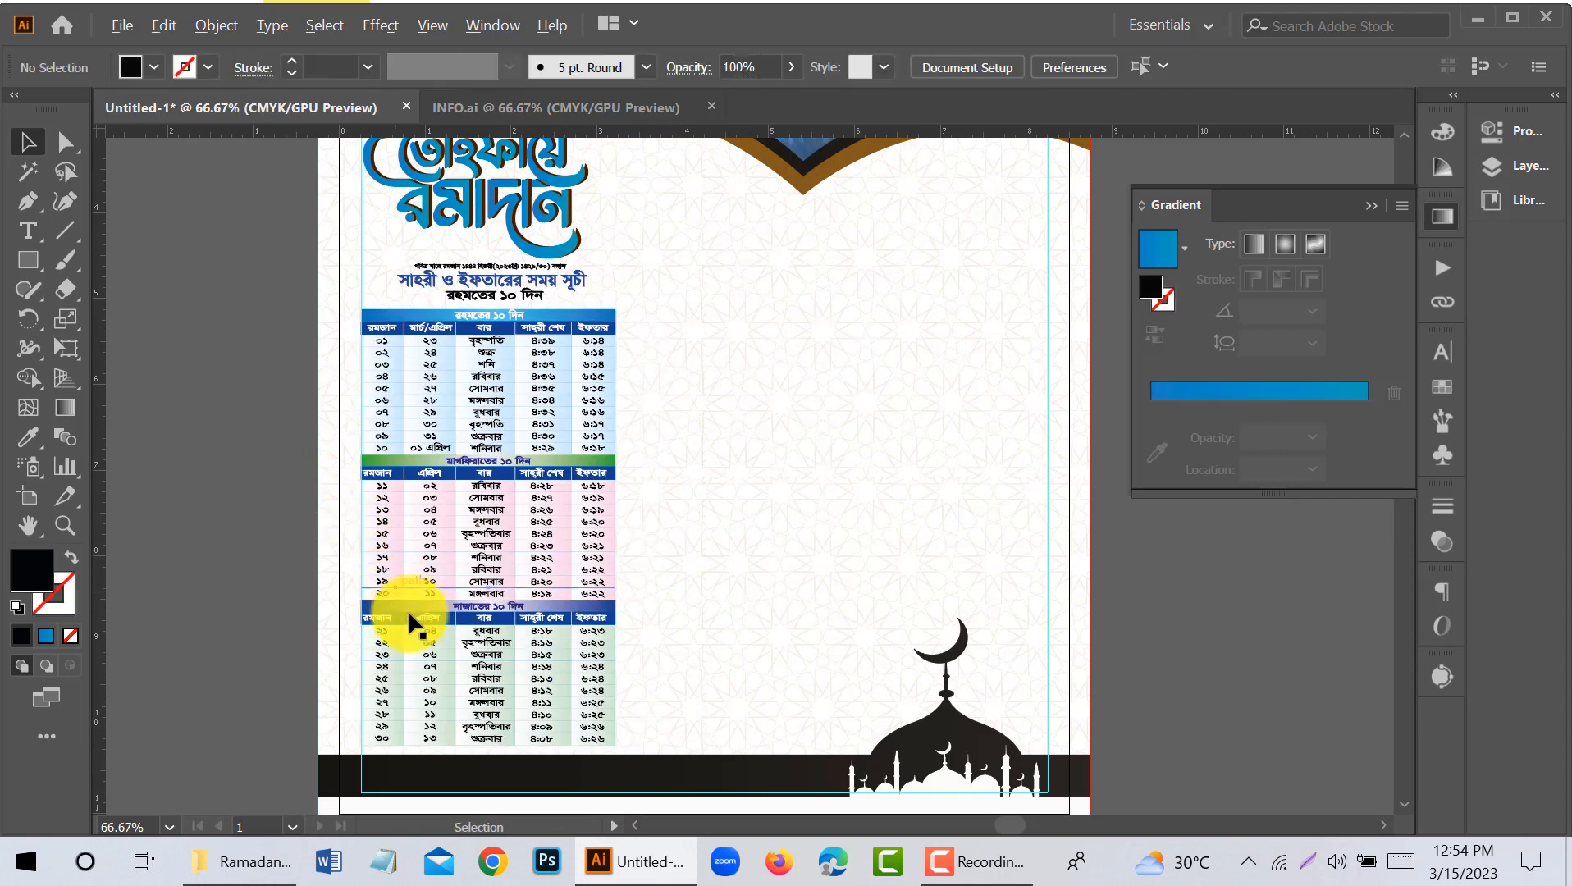
- Enlarge the timetable together with its three heading lines to about 3.21 by 6.05 in
scroll(411, 616, up, 1)
scroll(402, 583, down, 1)
drag(348, 296, 650, 768)
drag(496, 296, 509, 256)
- Move the calligraphy lettering, heading lines and timetable together slightly to the right and up, inside the margin guide
shift+click(509, 250)
scroll(485, 299, down, 1)
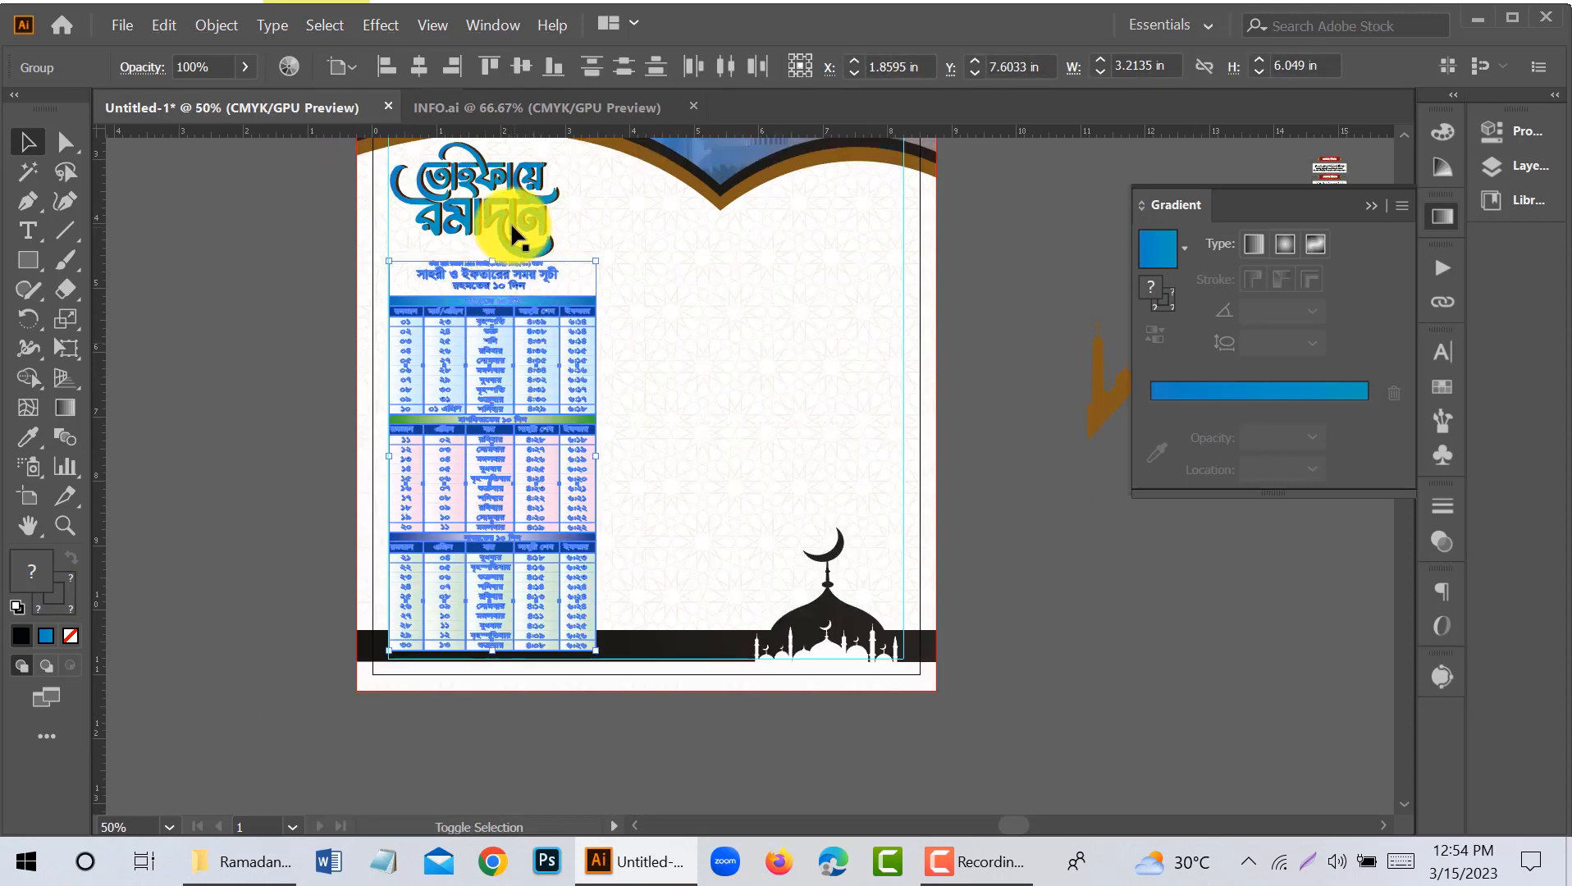
key(shift+Up)
key(shift+Right)
key(shift+Right)
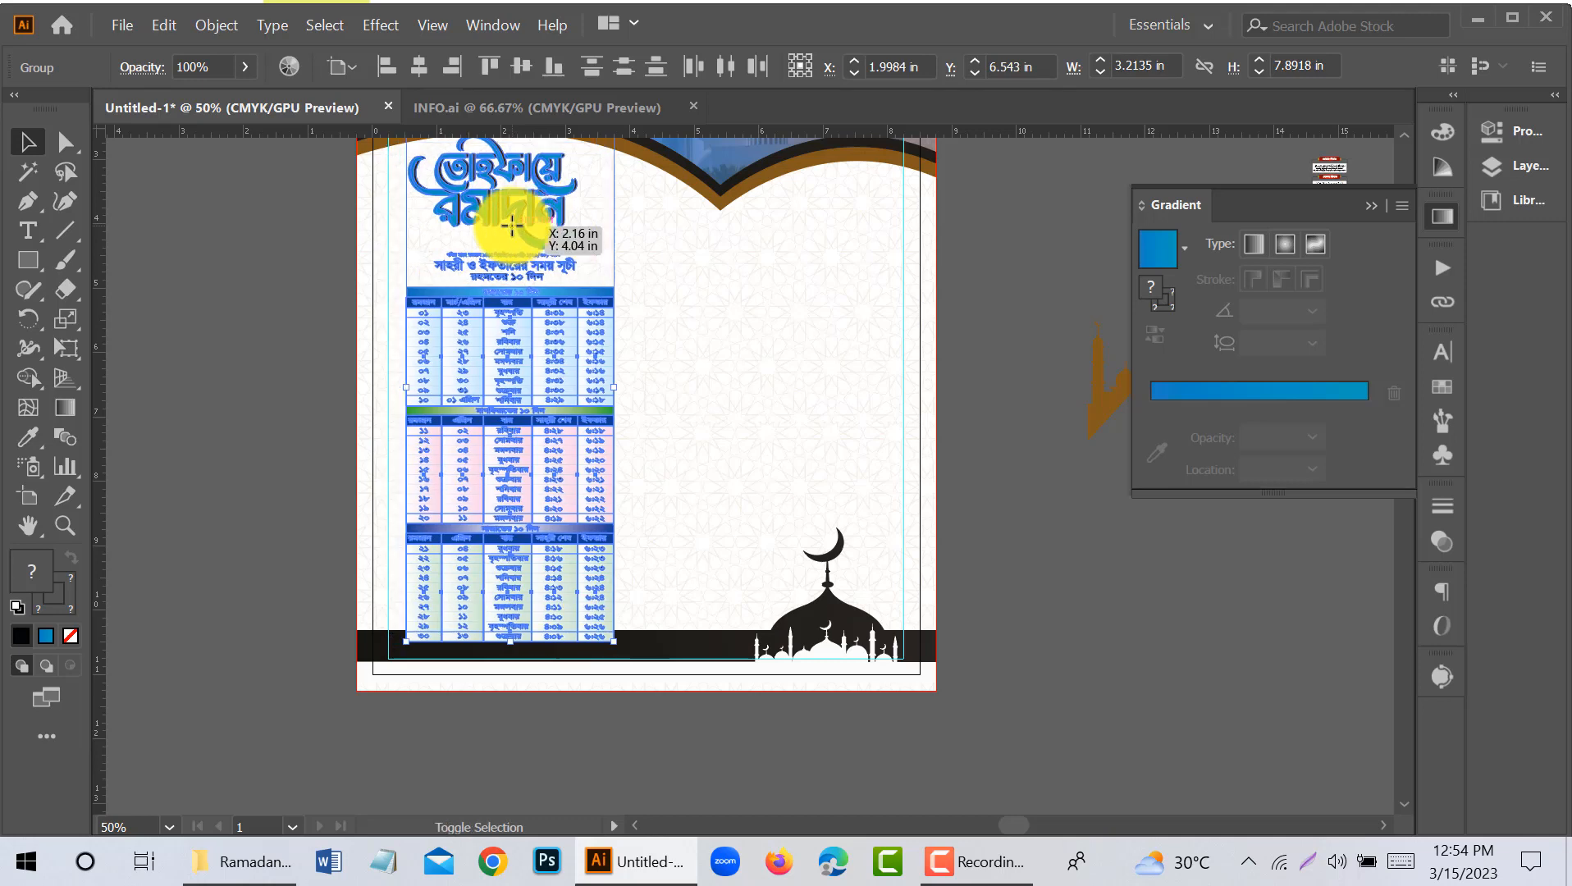
key(shift+Up)
key(Down)
key(Down)
key(Down)
key(Down)
key(Down)
key(Down)
key(Down)
key(Down)
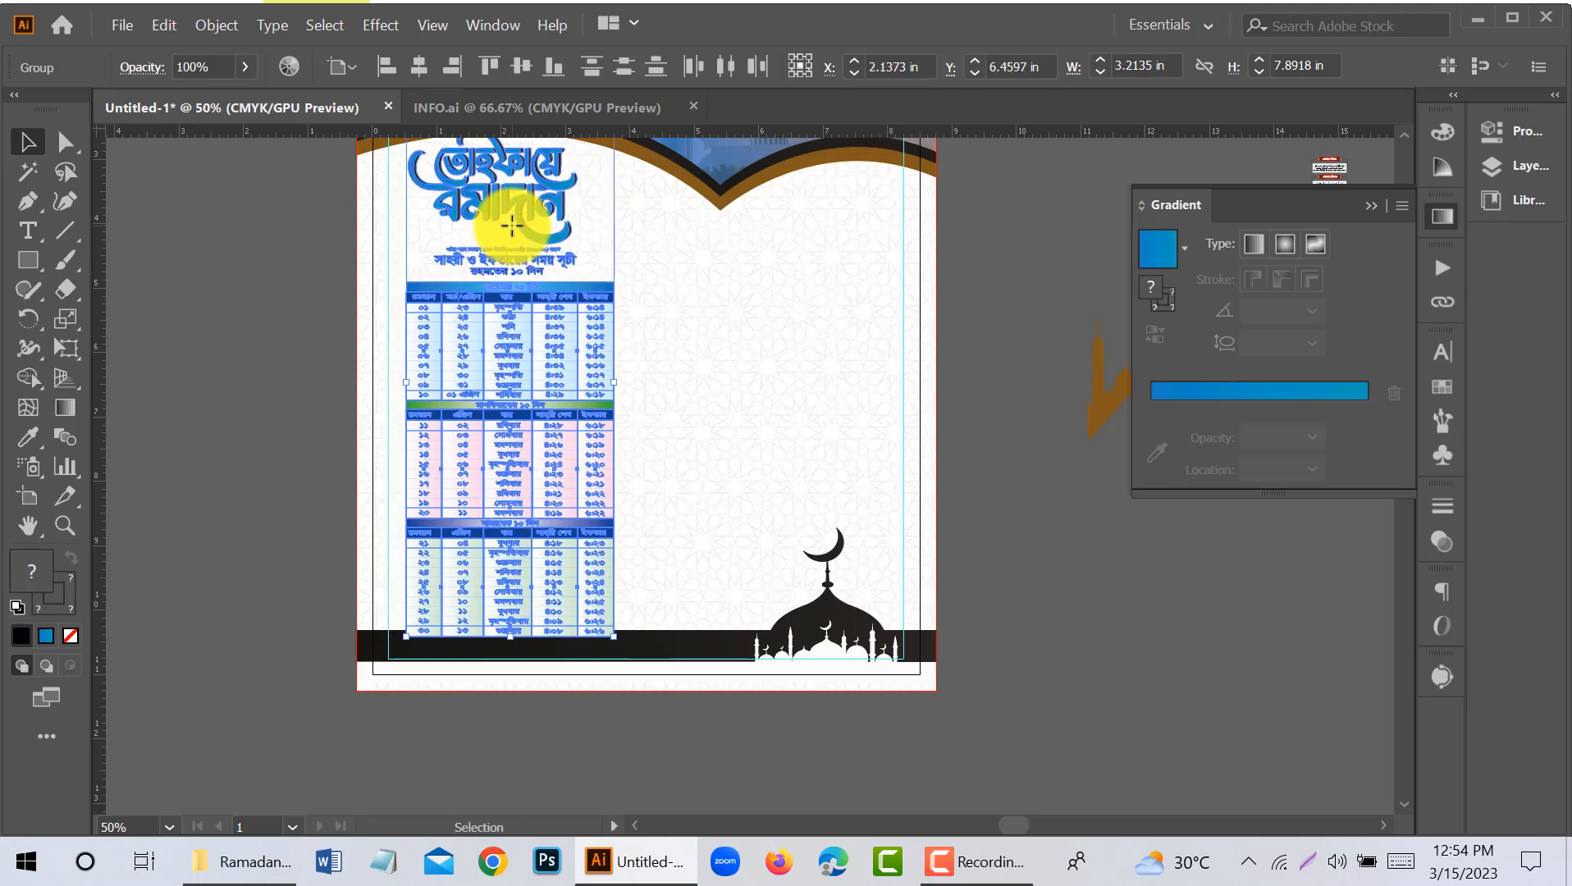
scroll(538, 267, up, 1)
click(240, 359)
scroll(670, 645, up, 3)
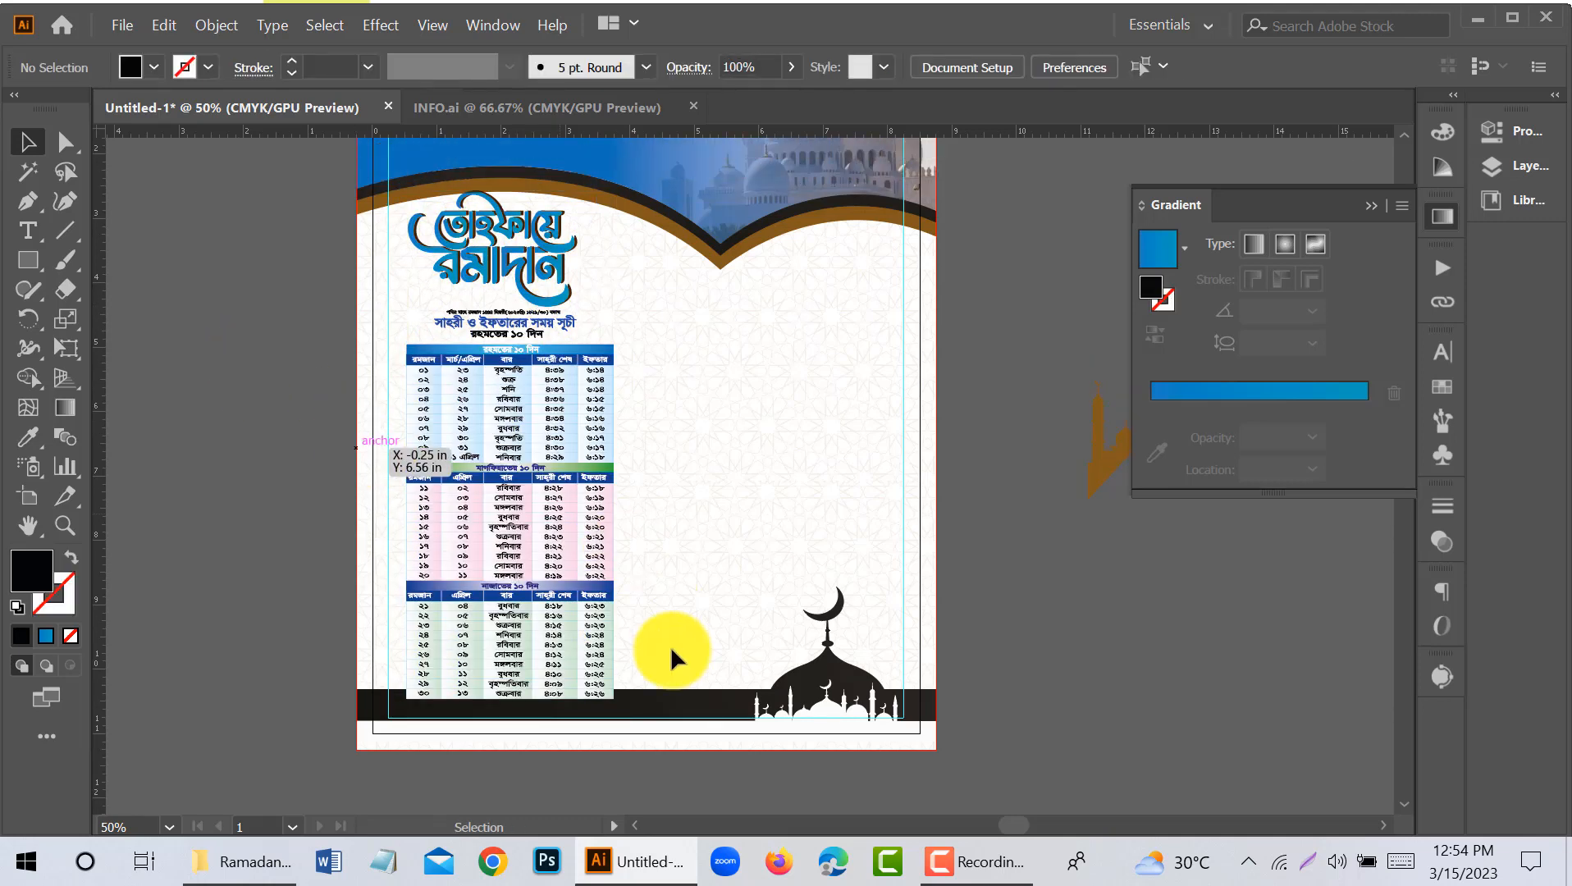
- Nudge the black footer band with its mosque silhouette down so that it clears the last timetable row
click(676, 712)
key(Down)
key(Down)
key(Down)
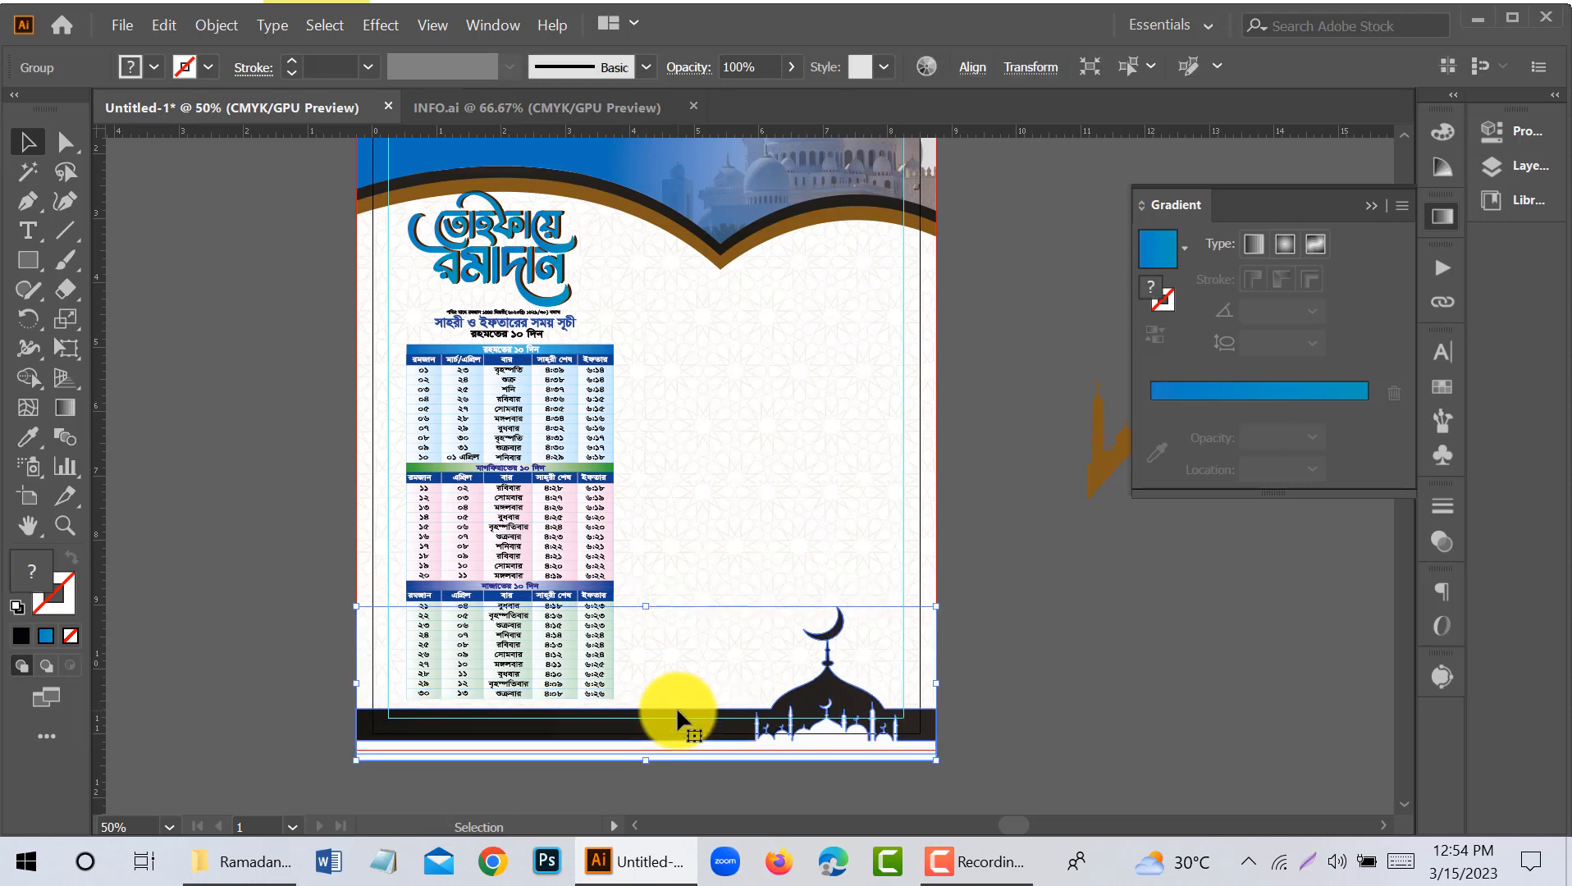
click(958, 693)
scroll(958, 693, up, 2)
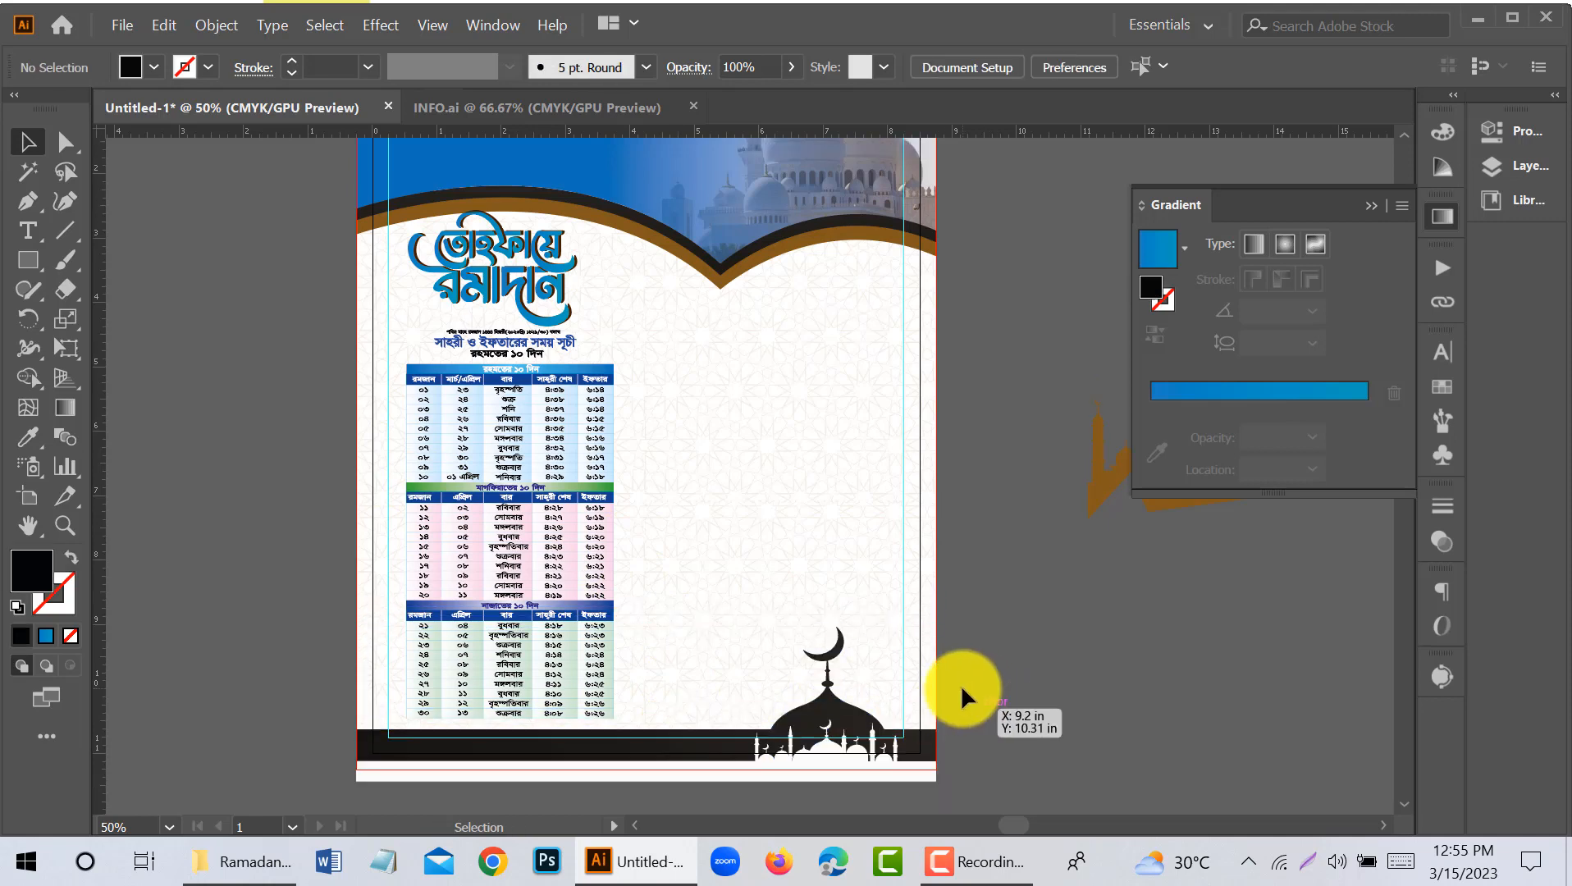
- Bring the two red-titled prayer boxes onto the page beside the timetable and enlarge them to about 2.27 by 2.11 in
drag(1015, 654, 758, 621)
scroll(763, 627, down, 1)
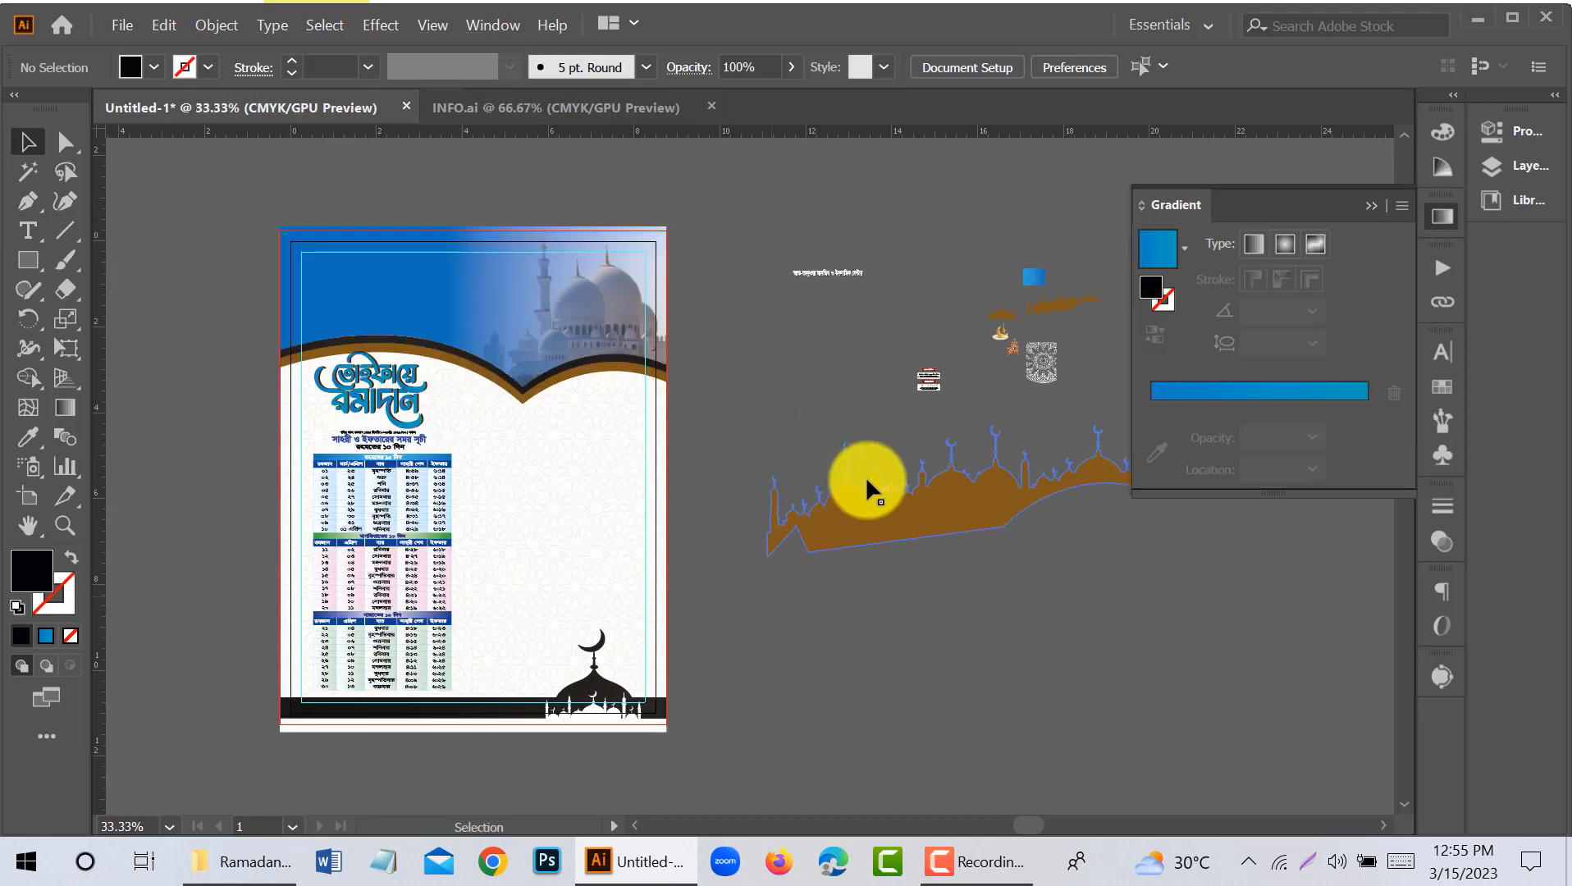
drag(935, 378, 326, 652)
scroll(923, 379, up, 1)
scroll(361, 623, down, 3)
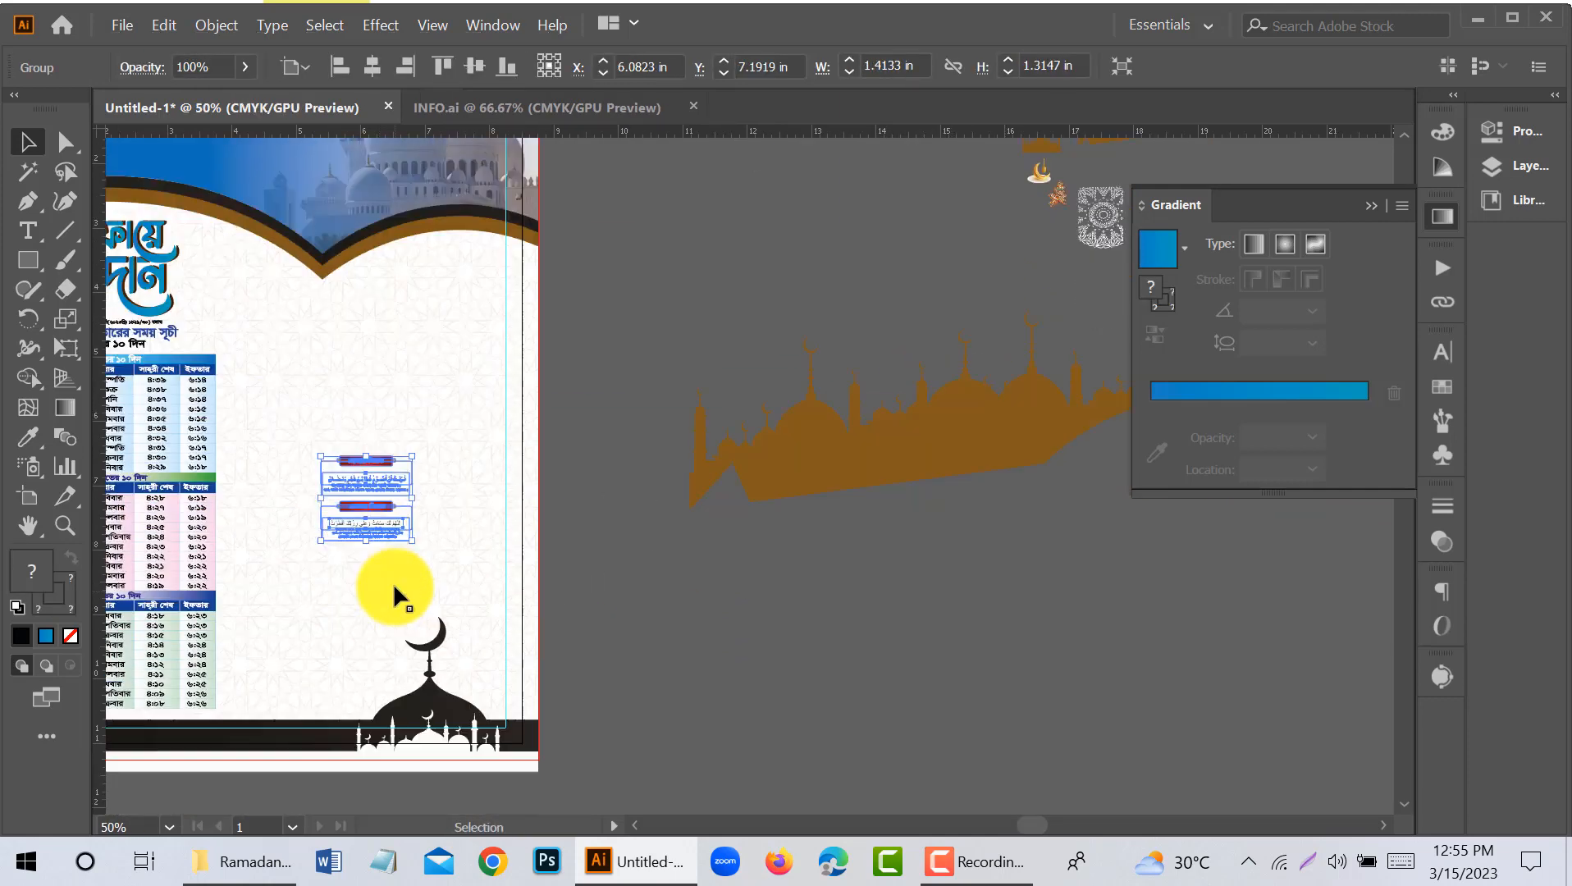
drag(416, 542, 473, 616)
click(339, 603)
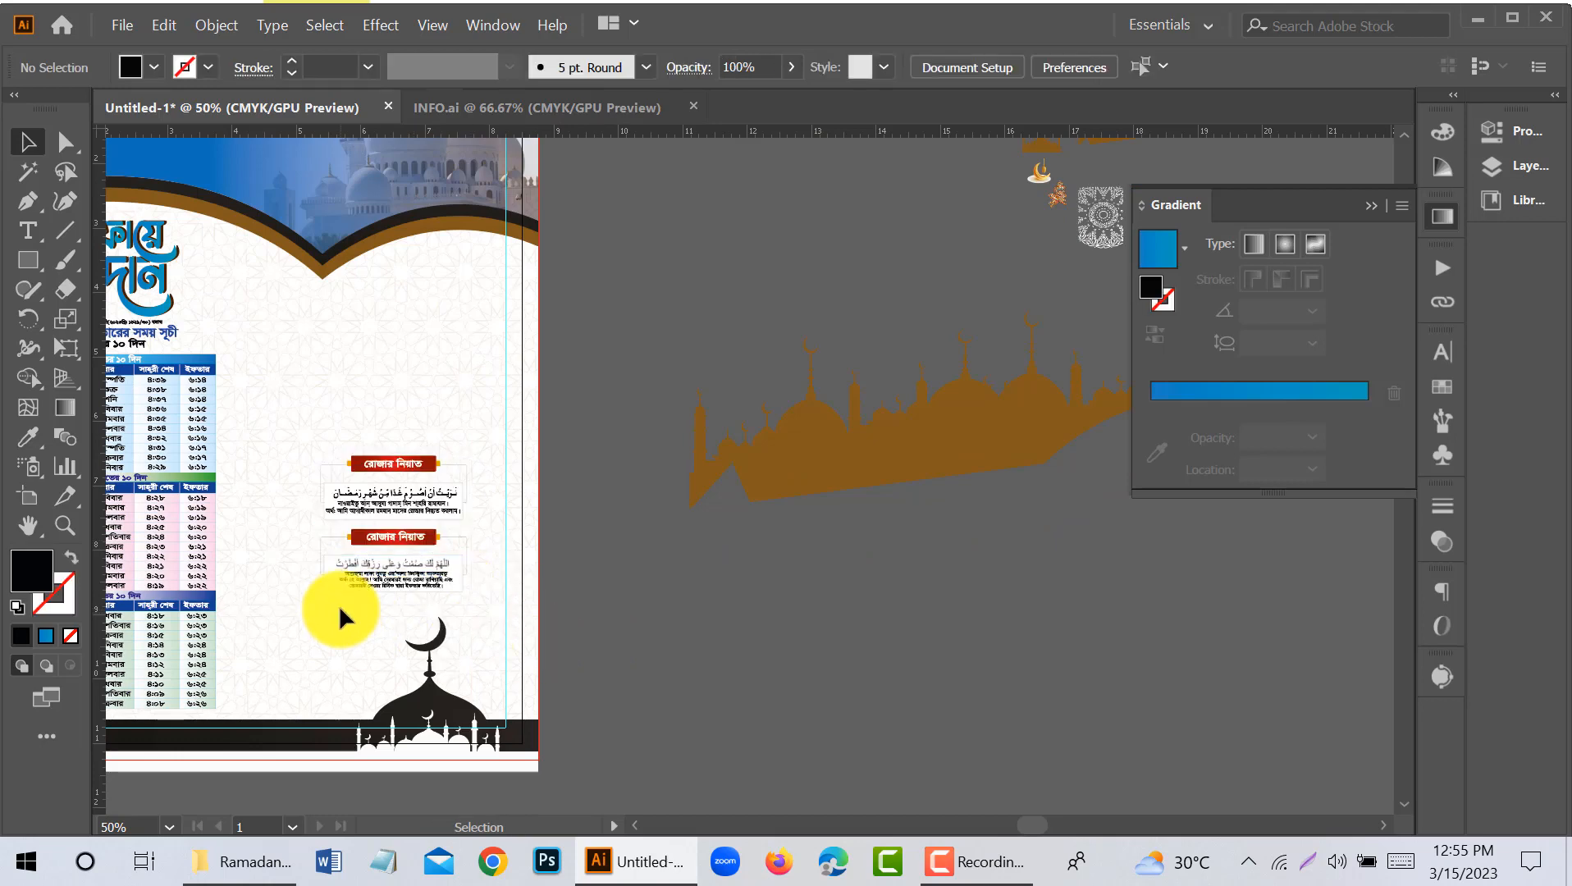
- Enlarge the prayer boxes to about 2.89 by 2.69 in and move them up beside the timetable's upper part
scroll(339, 604, up, 2)
click(564, 472)
scroll(557, 473, down, 2)
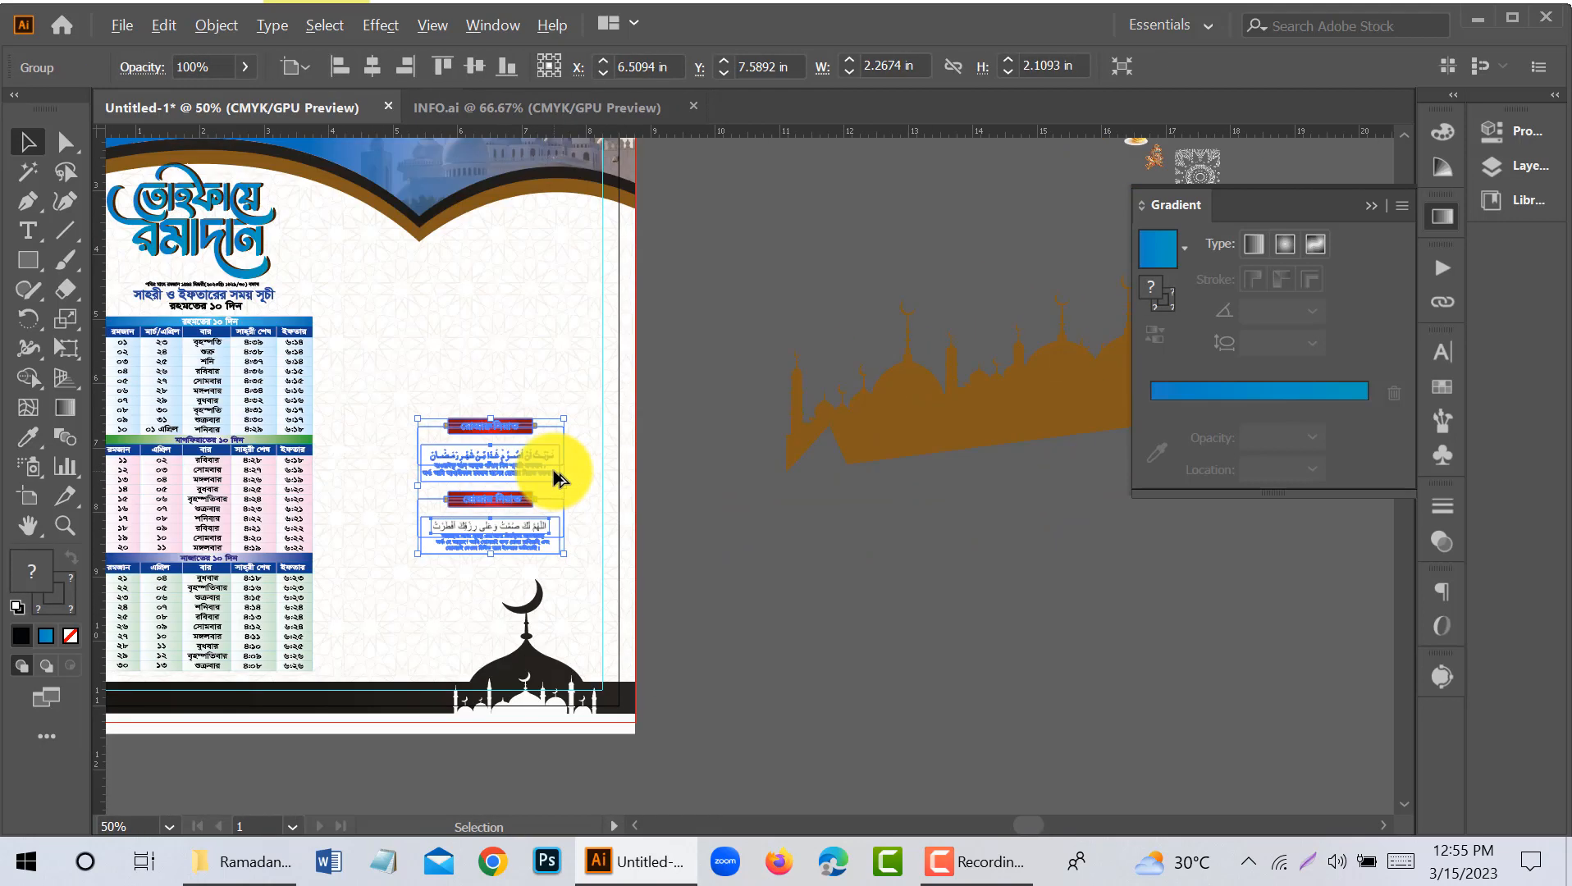
scroll(521, 513, down, 1)
drag(450, 455, 424, 417)
drag(477, 467, 492, 419)
click(616, 432)
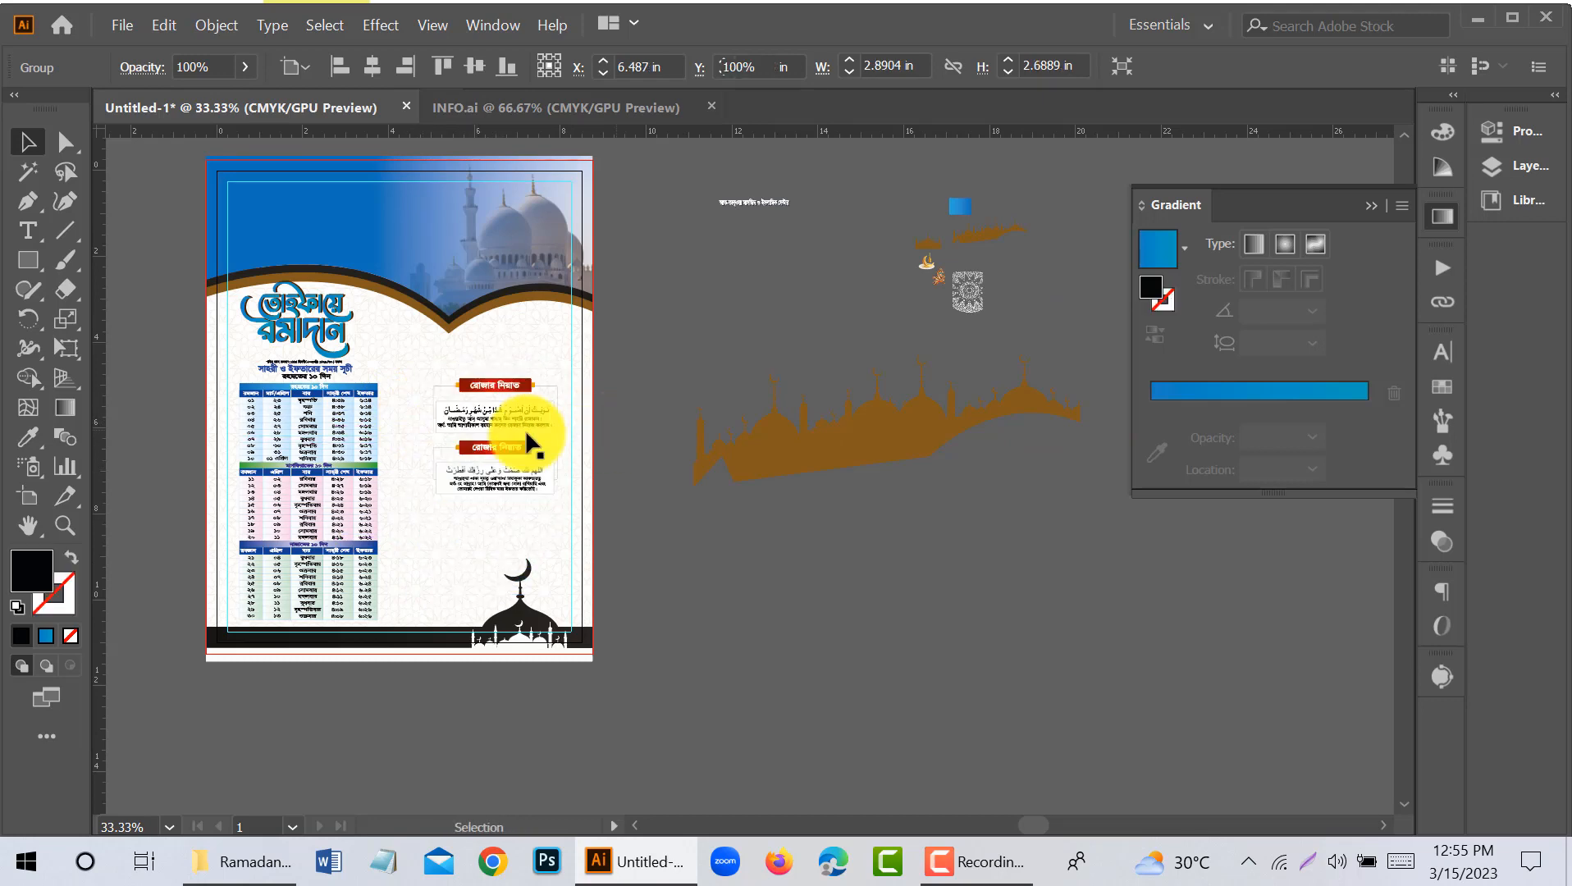
- Enlarge the prayer boxes to about 3.12 by 2.9 in and nudge them down
scroll(407, 426, up, 1)
drag(359, 445, 428, 470)
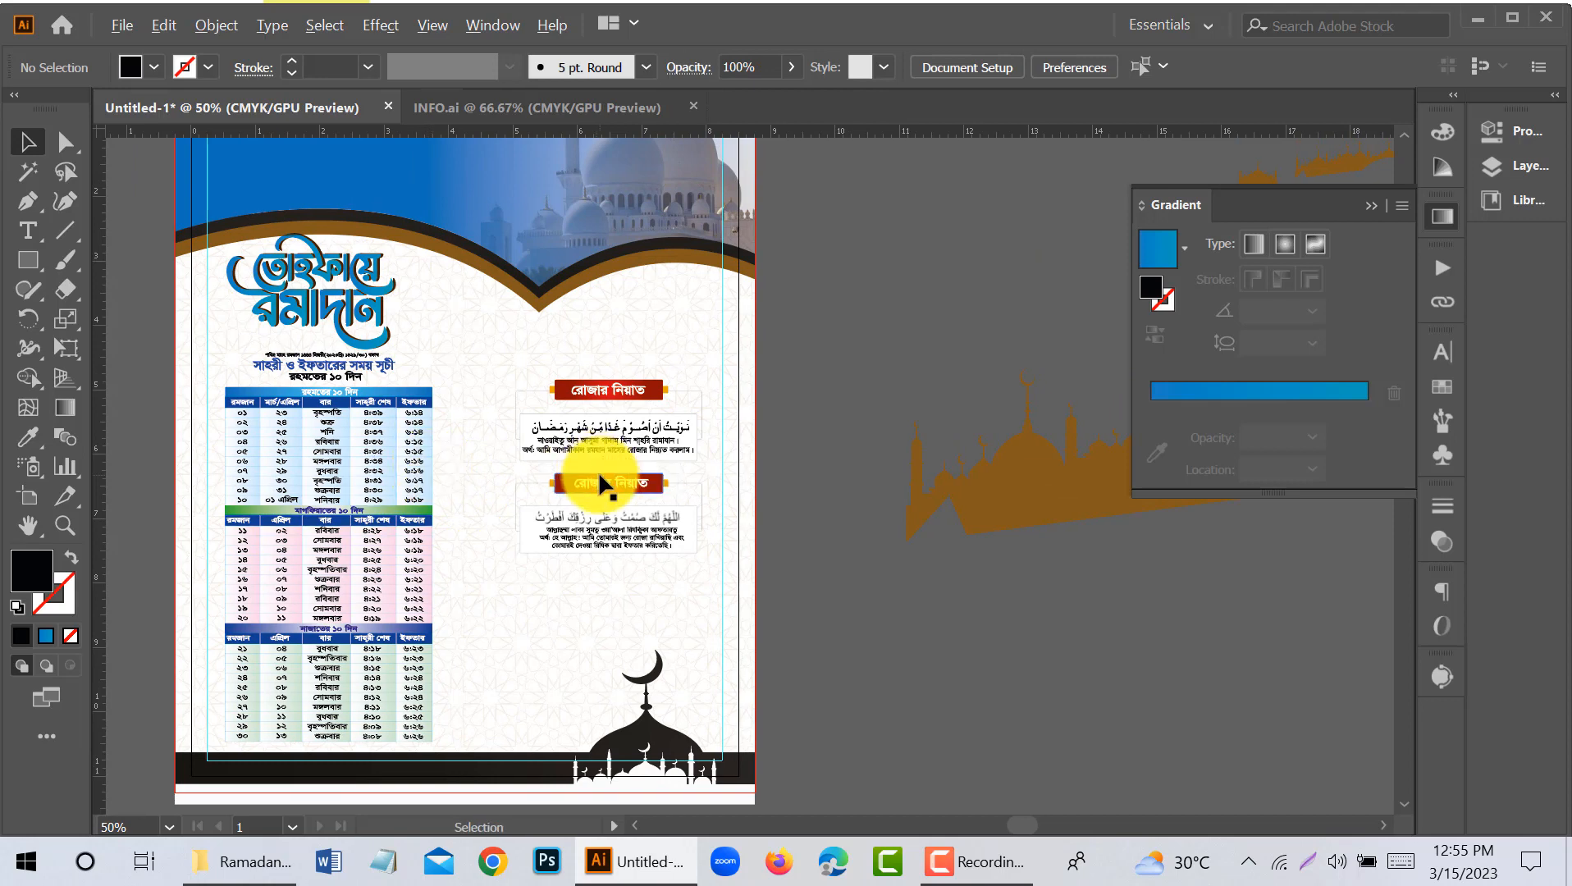
scroll(599, 474, up, 1)
drag(846, 544, 799, 544)
click(595, 540)
drag(436, 578, 417, 601)
key(Down)
key(Down)
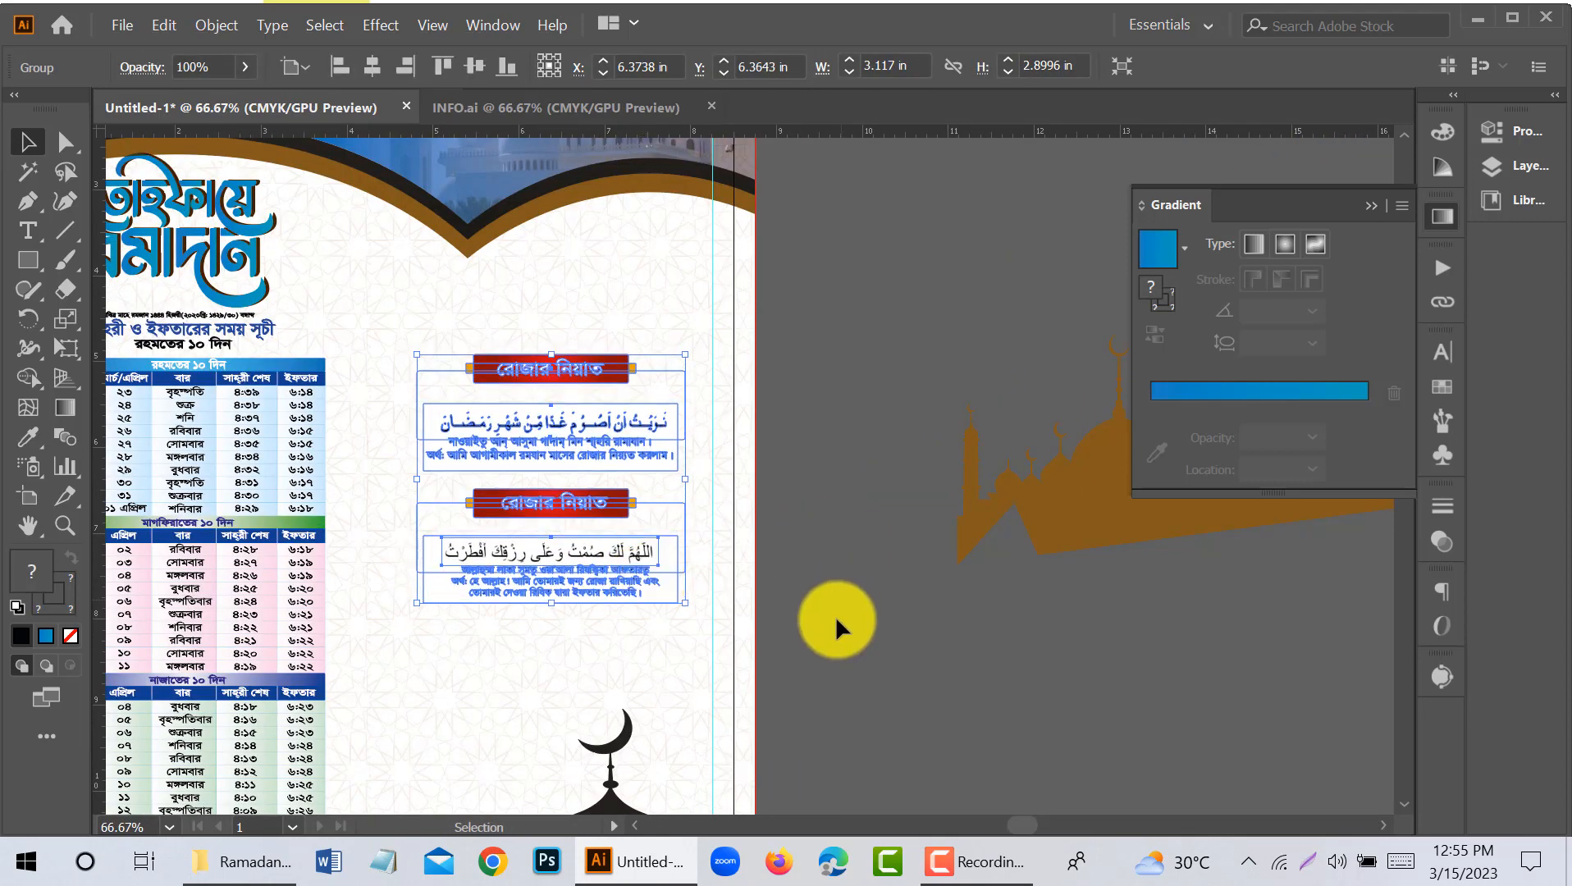
click(835, 616)
- Delete the large brown mosque skyline lying beside the artboard
scroll(777, 589, down, 1)
drag(910, 671, 704, 707)
click(886, 576)
key(Delete)
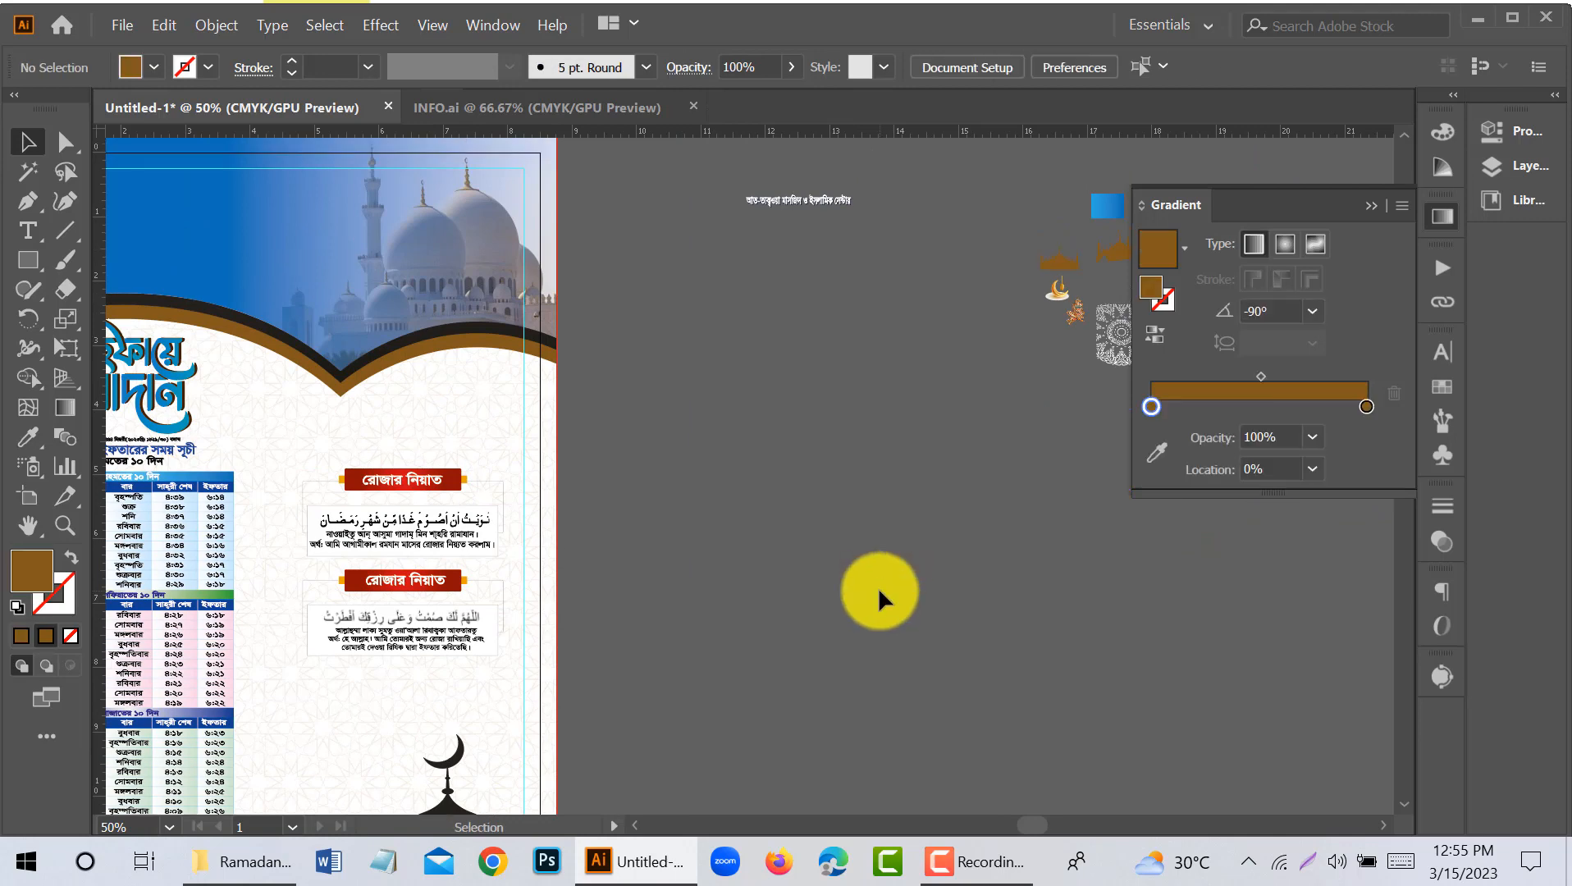
- Place the crescent-and-lantern artwork above the prayer boxes, enlarge it and shift it up toward the header arch
drag(1019, 440, 862, 456)
drag(900, 287, 287, 403)
key(ctrl+plus)
key(ctrl+plus)
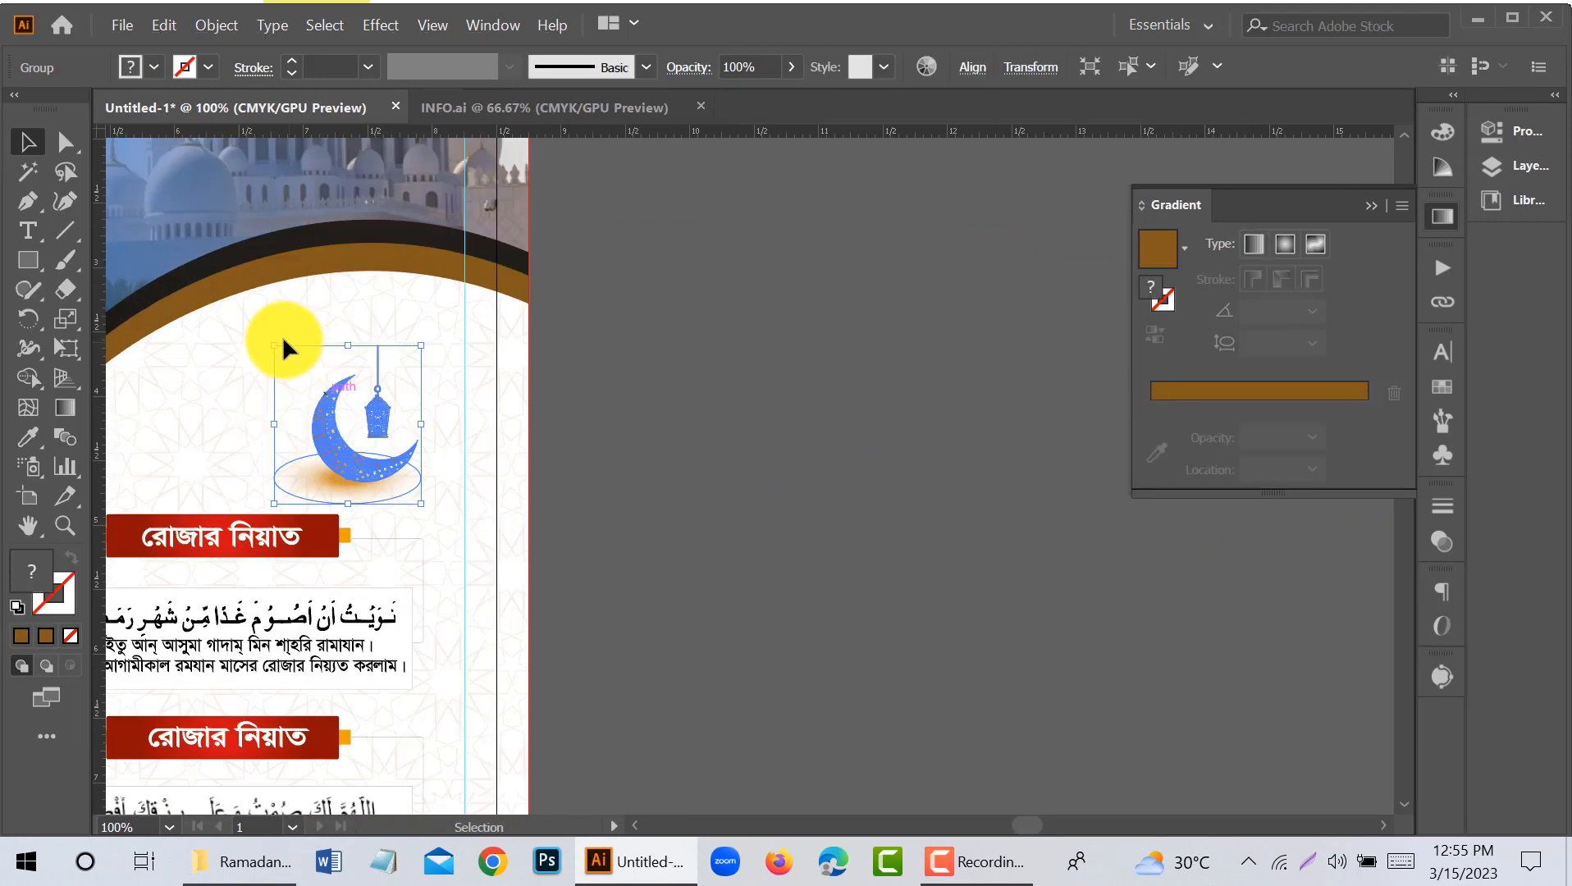
drag(277, 329, 226, 298)
drag(374, 458, 373, 426)
click(669, 458)
- Enlarge the crescent-and-lantern artwork further so it hangs from the right arch, and nudge it left within the margin guide
drag(614, 490, 817, 485)
click(548, 427)
drag(625, 470, 656, 504)
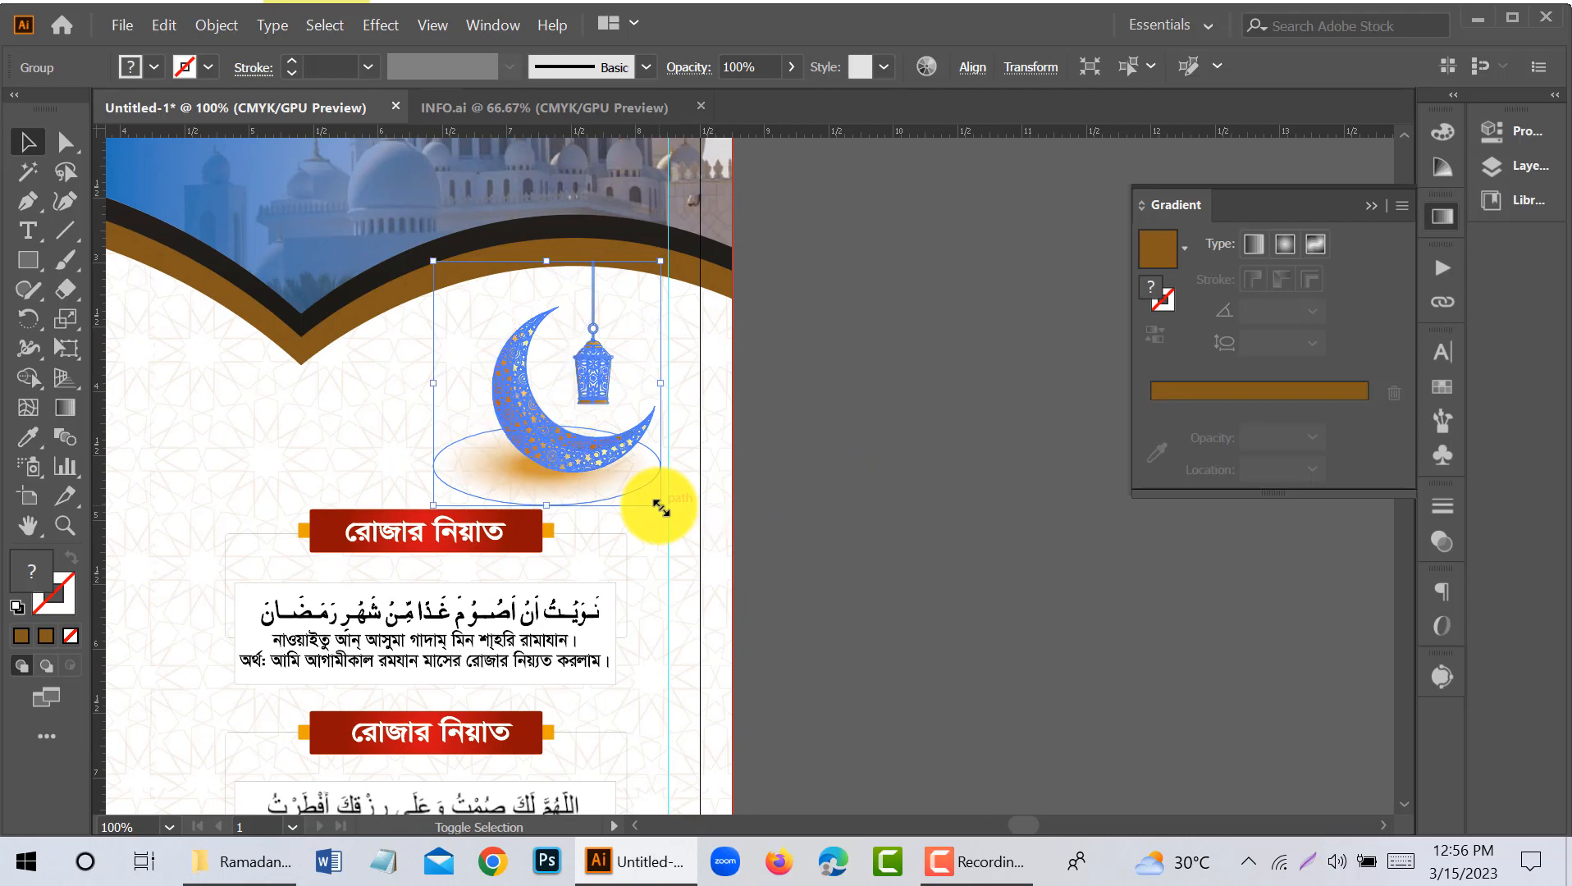
key(Left)
key(Left)
key(Left)
key(Left)
key(Left)
key(Left)
key(Left)
key(Left)
key(Left)
key(Left)
key(Left)
key(Left)
key(Left)
key(Left)
key(Left)
key(Left)
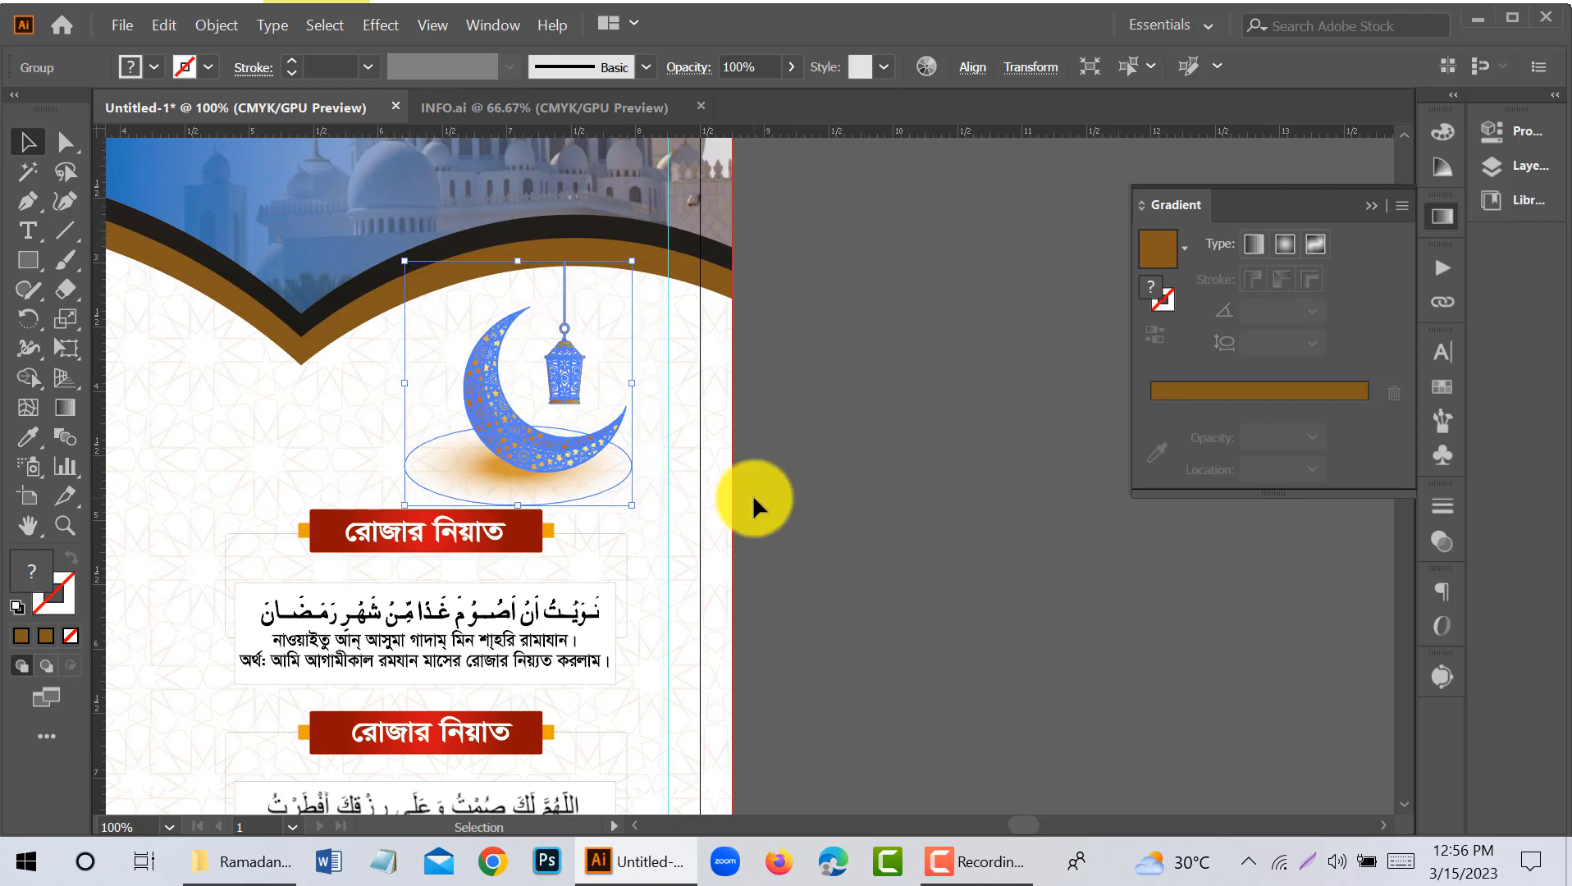
click(779, 473)
- Enlarge the two prayer boxes slightly from their lower-left corner
scroll(780, 472, down, 2)
scroll(781, 472, down, 5)
click(528, 353)
mouse_move(410, 588)
mouse_down()
mouse_move(372, 635)
mouse_move(389, 608)
mouse_up()
click(790, 540)
- Enlarge the Quran-and-lantern artwork and place it below the prayer boxes, between the timetable and the mosque dome
scroll(787, 539, down, 1)
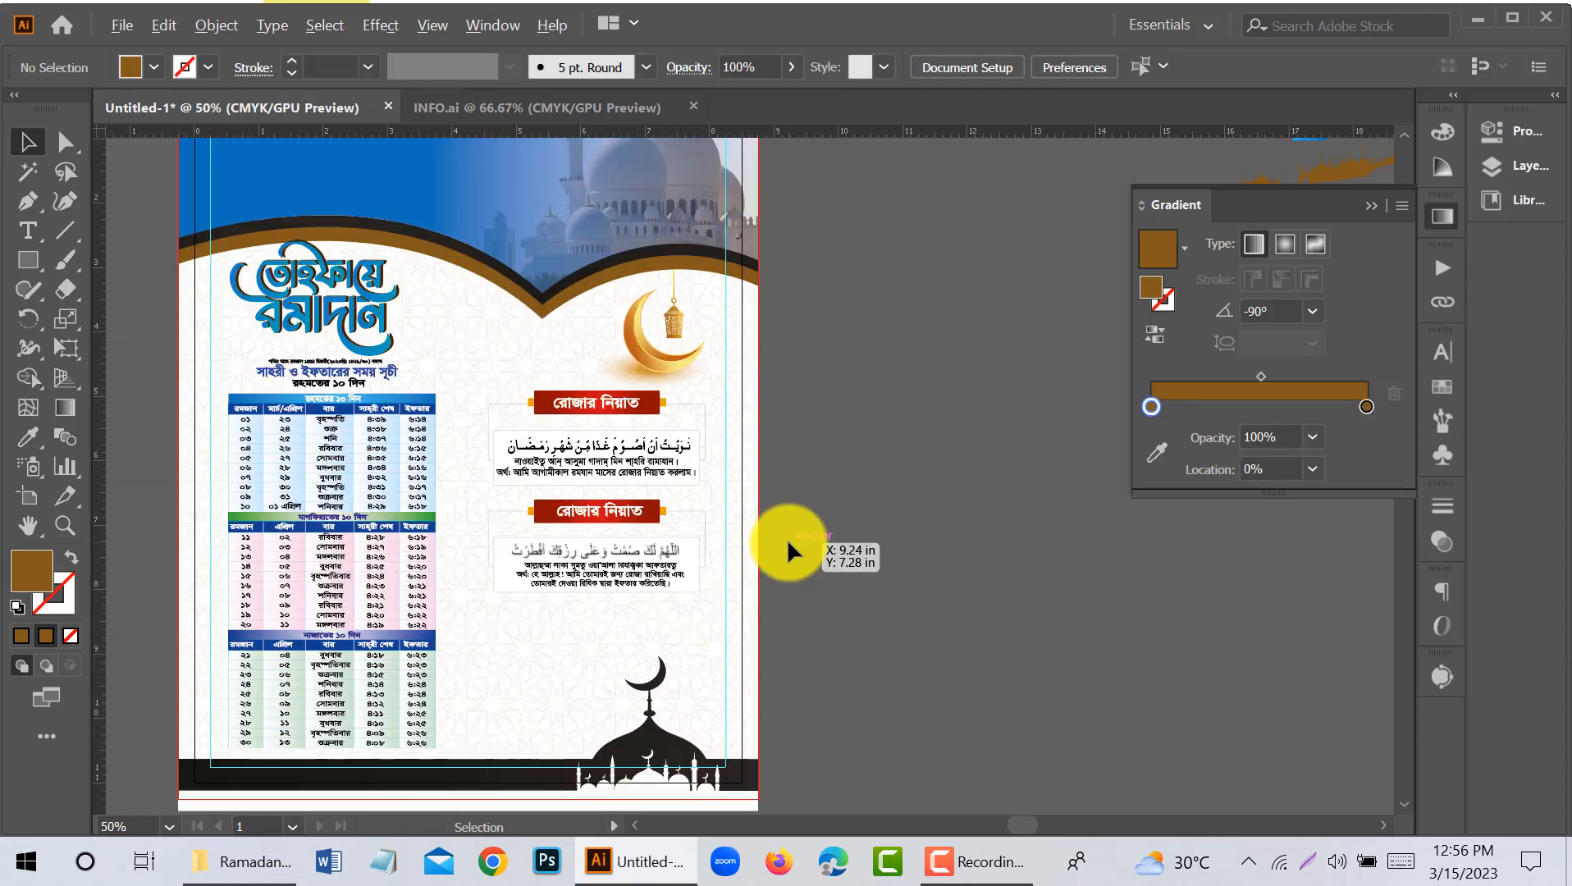
scroll(787, 539, down, 1)
key(space)
drag(830, 549, 857, 461)
key(space)
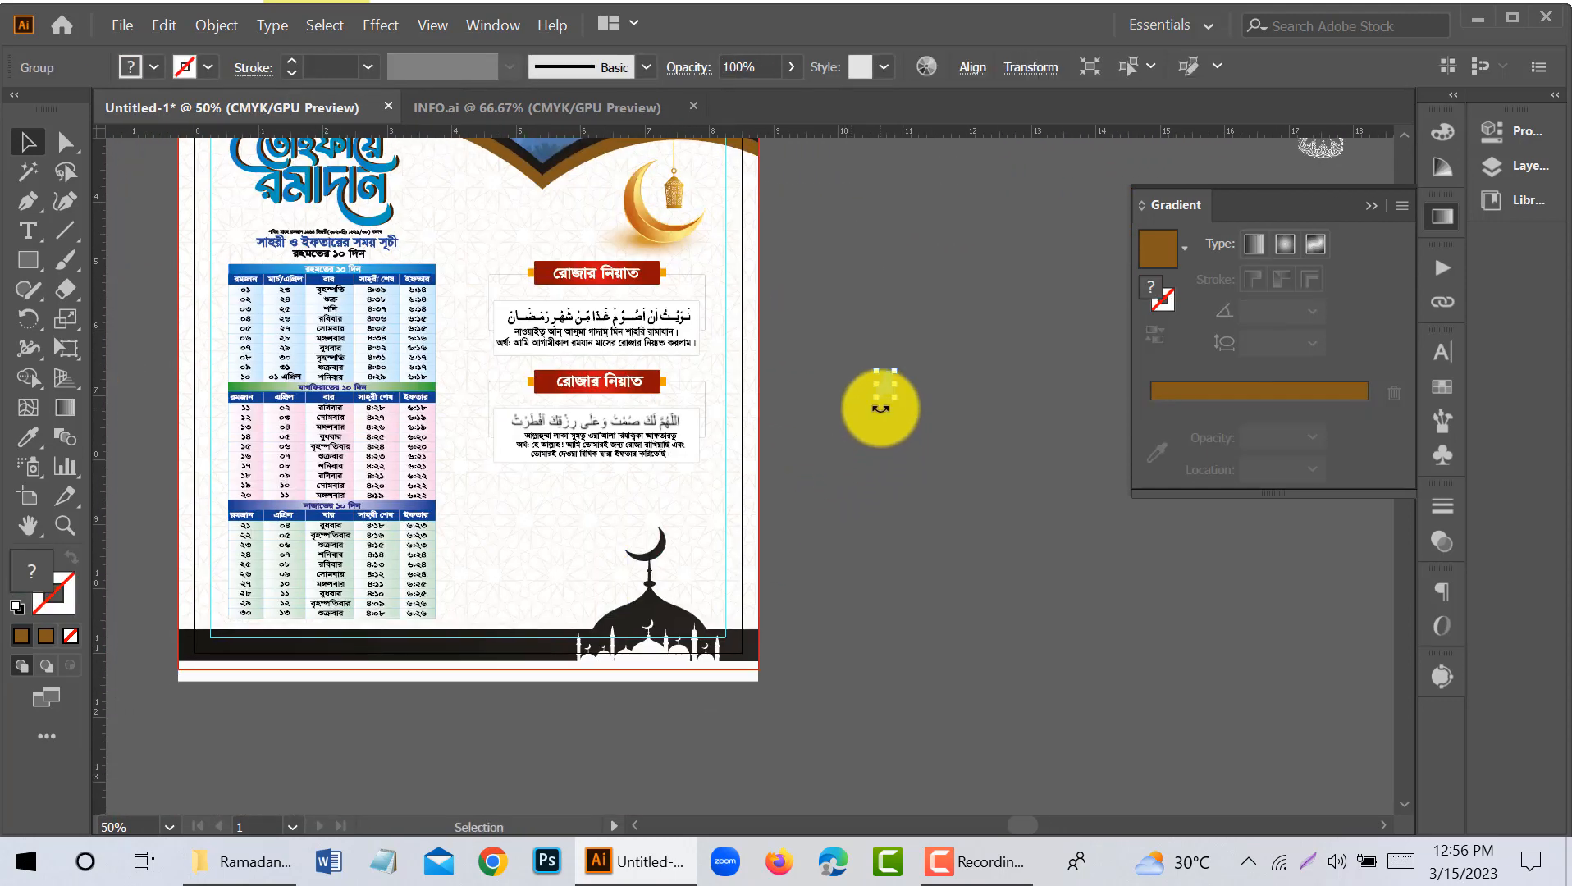
drag(876, 399, 862, 611)
drag(852, 458, 523, 561)
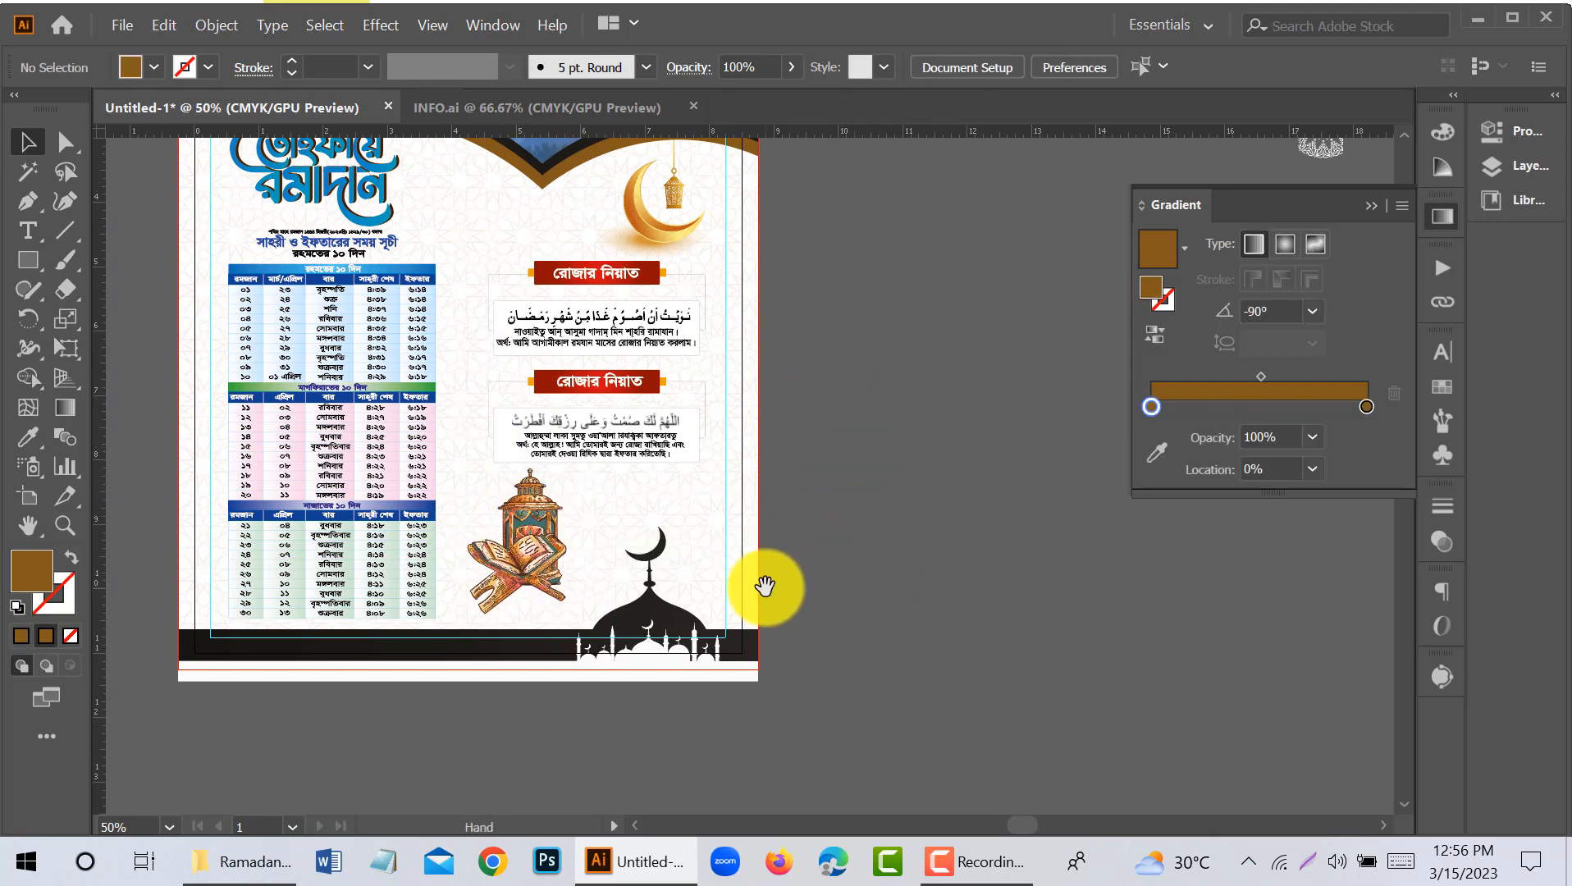
- Shrink the Quran-and-lantern artwork slightly from its upper-right corner and nudge it up and to the right
scroll(561, 642, up, 3)
click(585, 553)
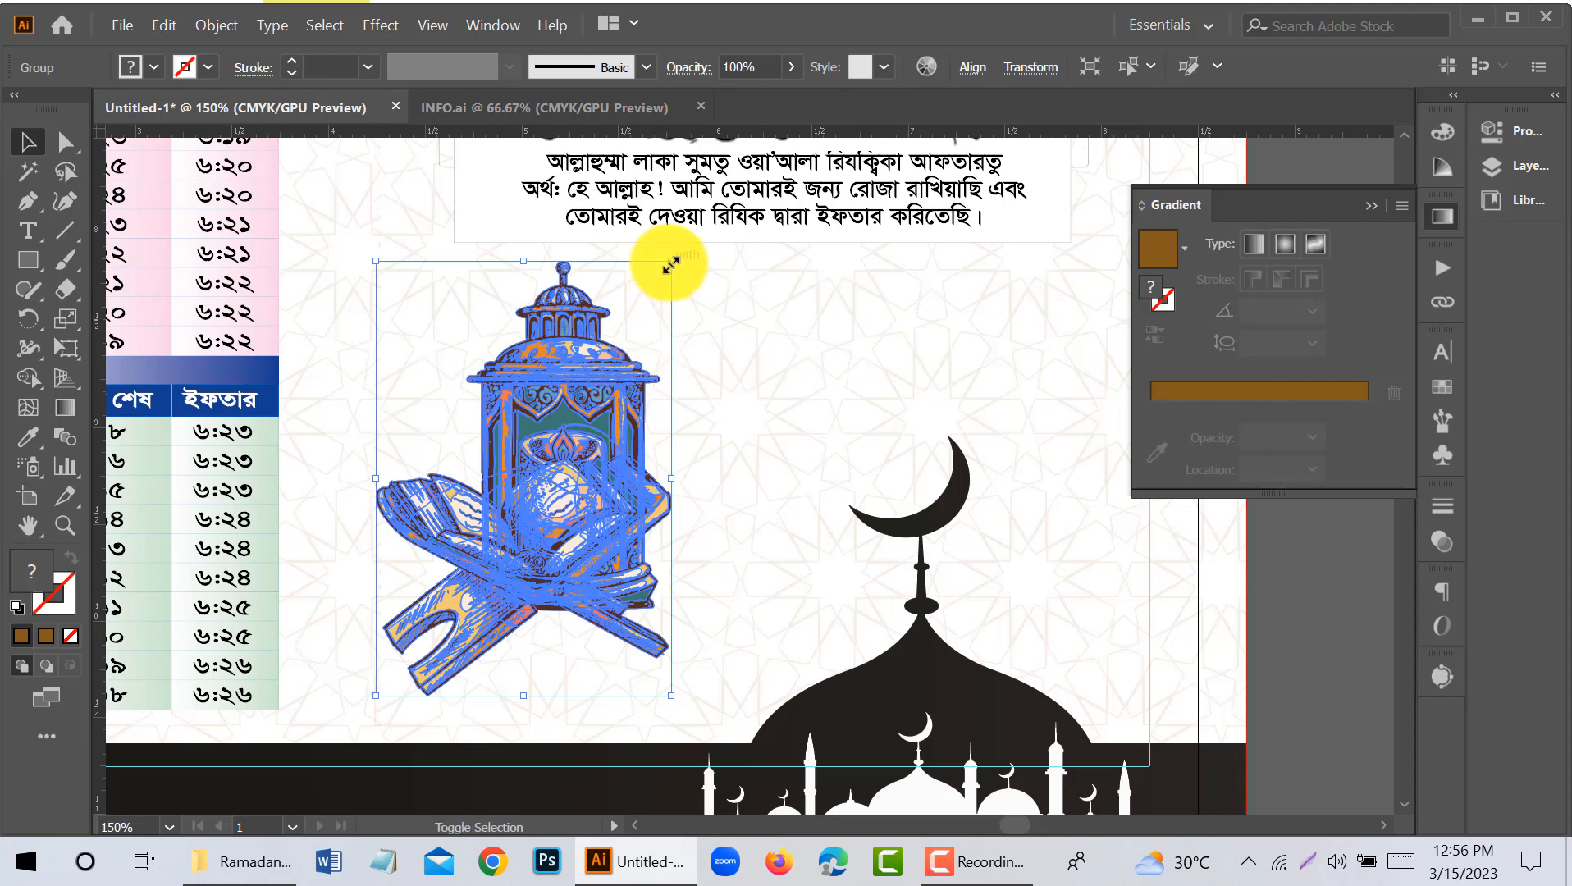
drag(670, 265, 656, 308)
scroll(571, 460, down, 2)
key(Up)
key(Up)
key(Up)
key(Up)
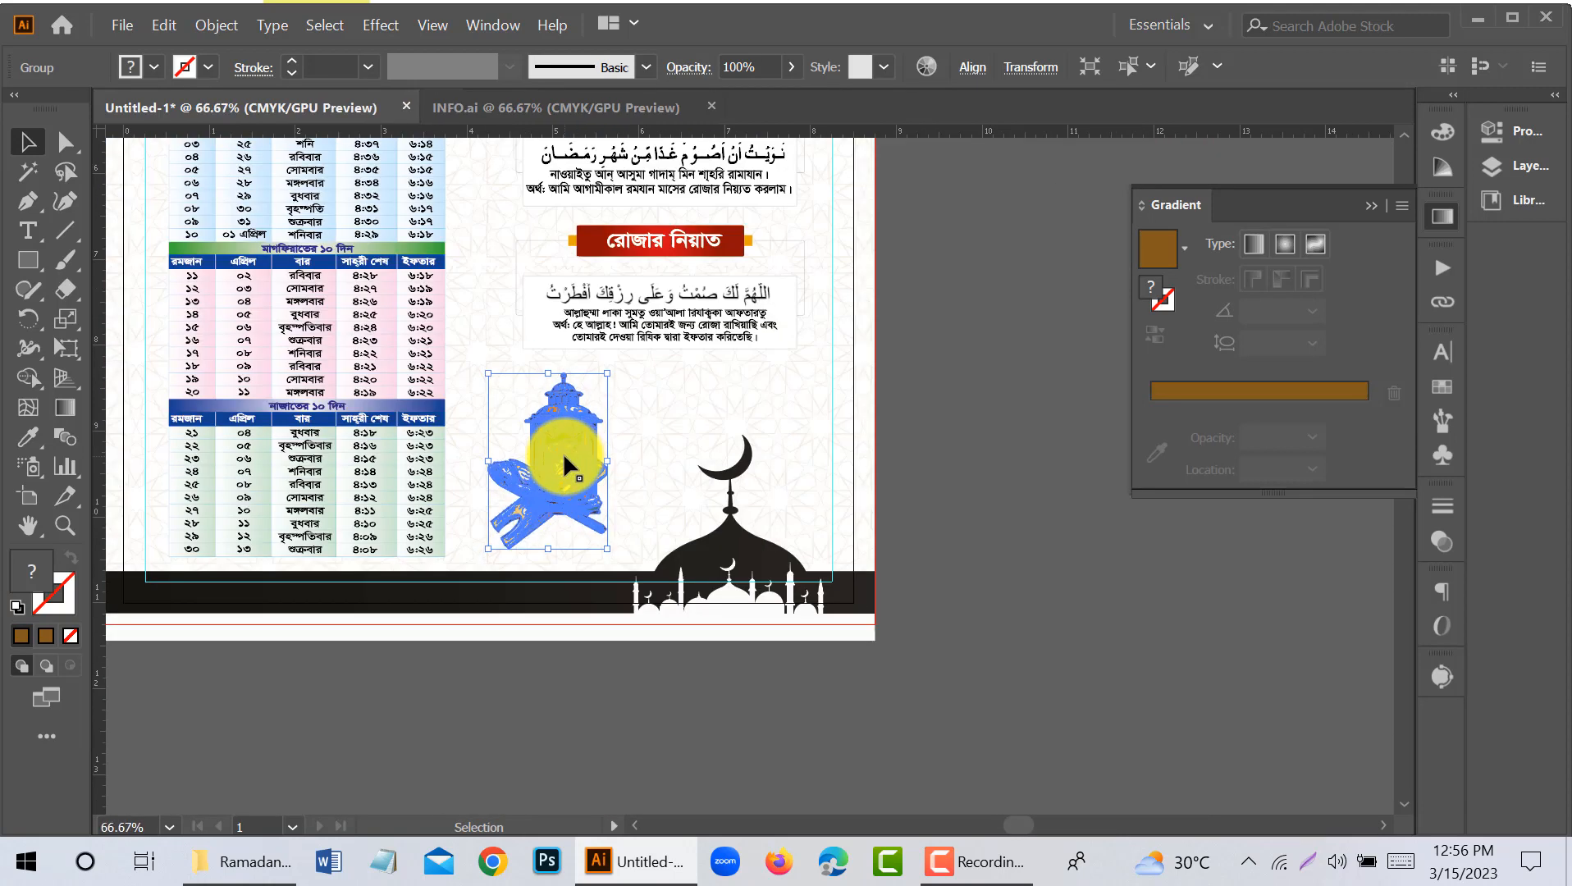
key(Right)
key(Right)
key(Right)
key(Right)
key(Right)
key(Right)
key(Right)
key(Right)
key(Right)
key(Right)
key(Right)
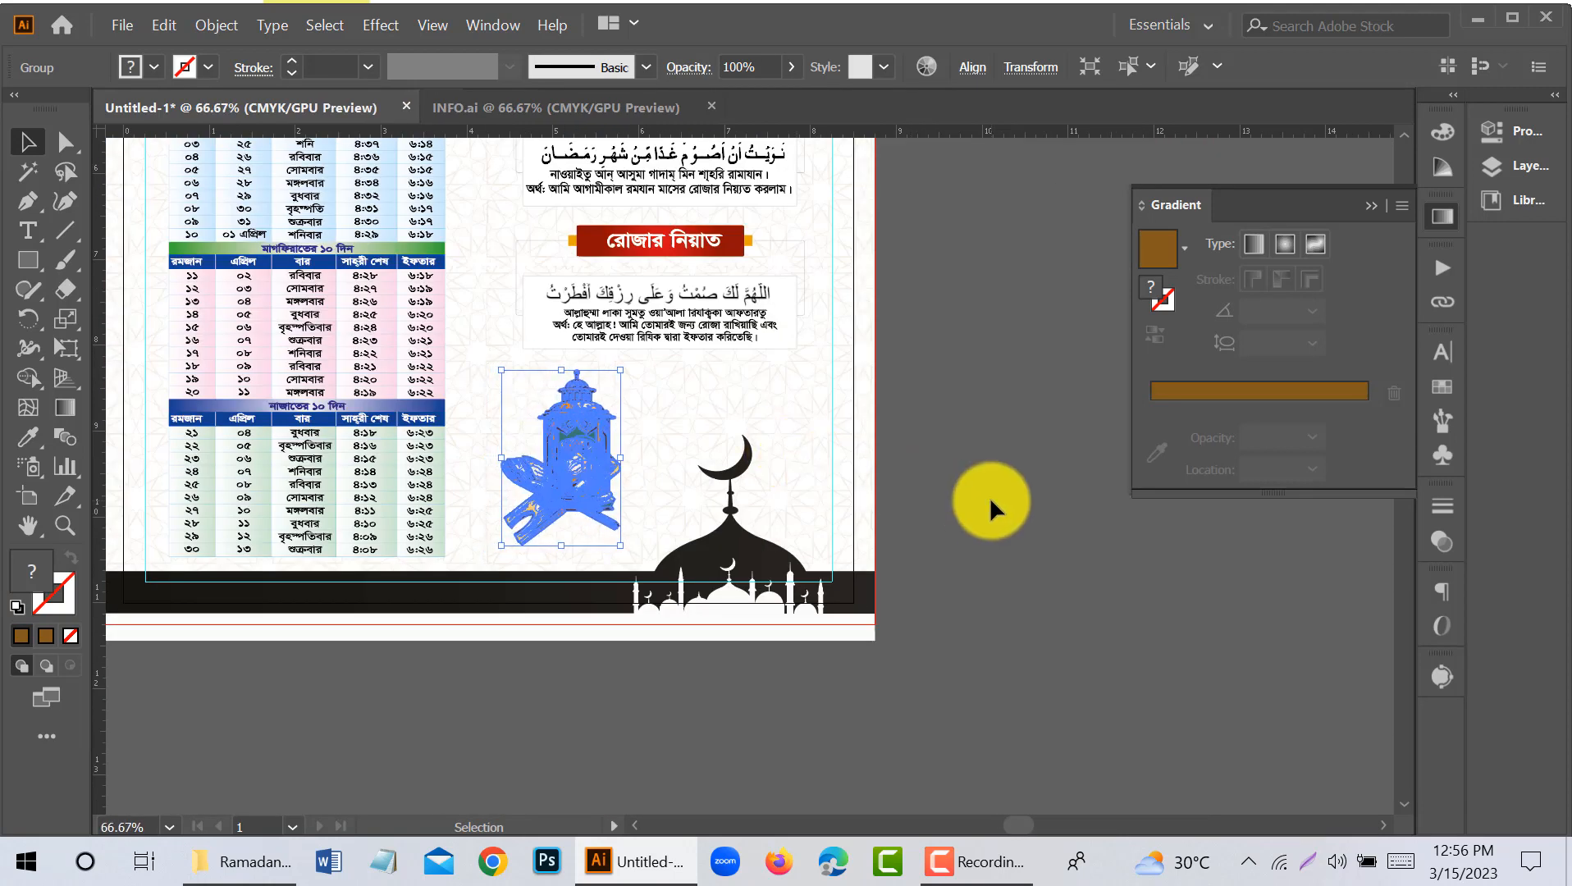
click(990, 496)
- Trim the excess white strip beneath the mosque footer at the page's lower edge with the Shape Builder
scroll(873, 537, down, 1)
scroll(872, 538, up, 5)
drag(592, 527, 651, 510)
scroll(574, 762, up, 1)
scroll(580, 741, down, 2)
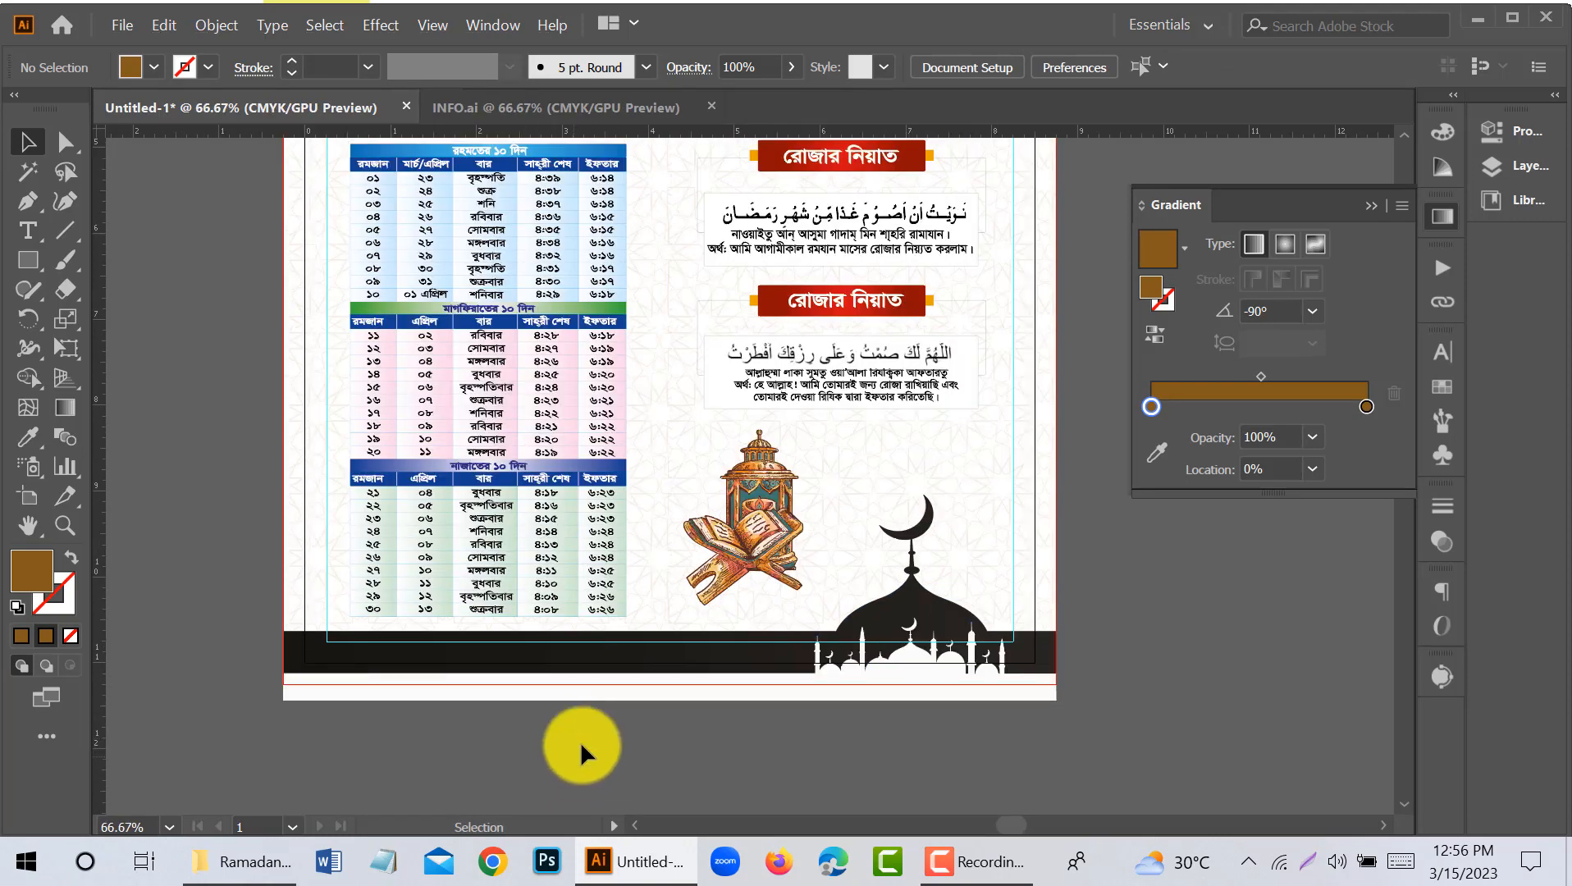
click(605, 691)
click(424, 717)
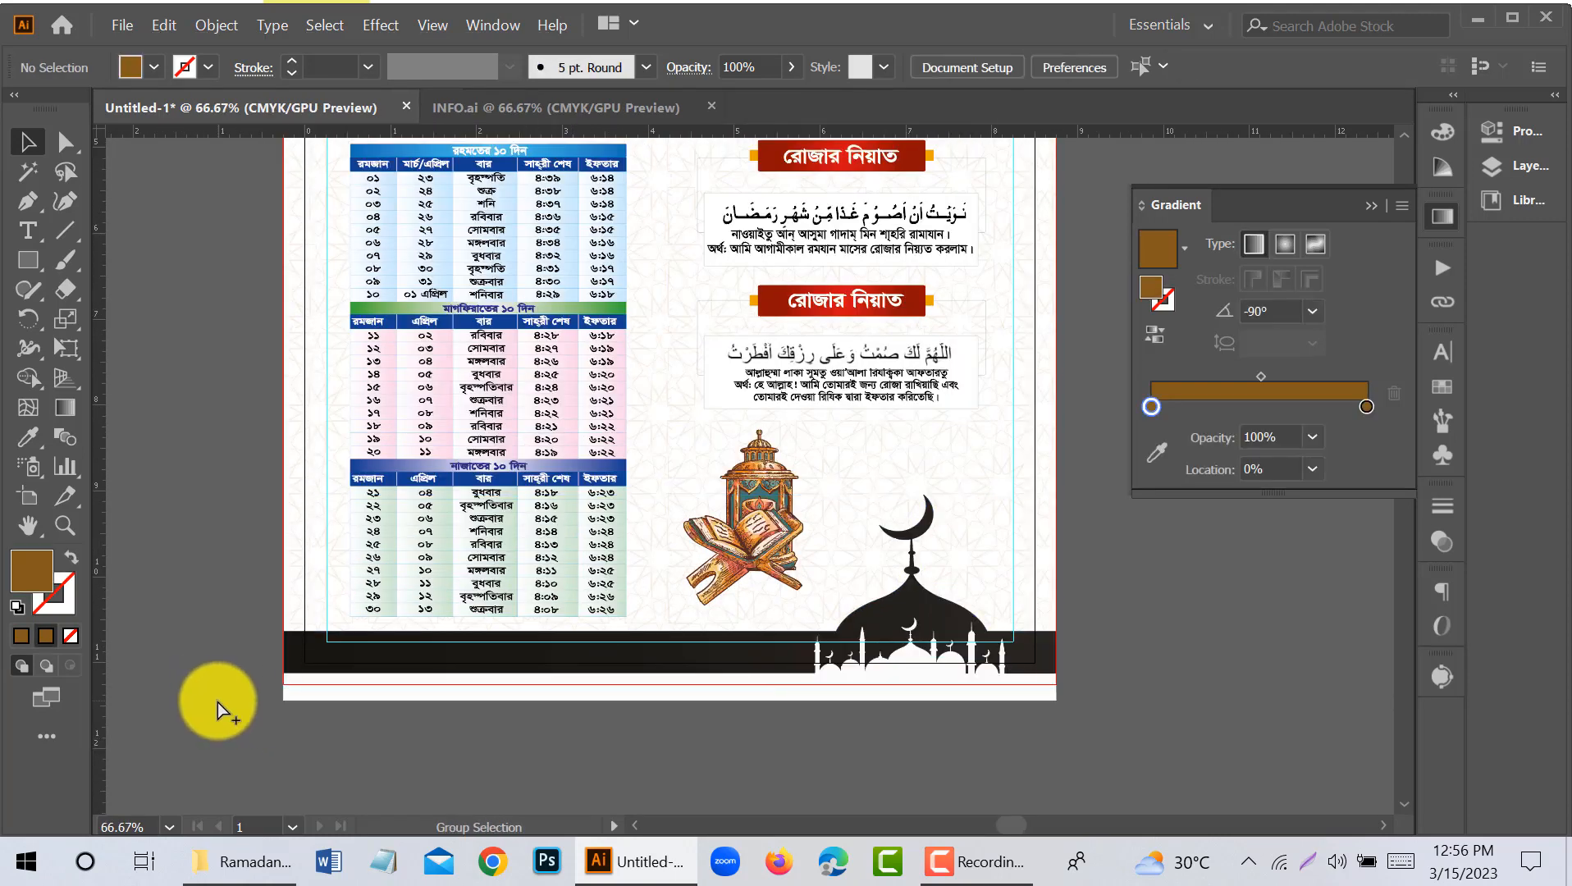
drag(238, 644, 328, 714)
key(ctrl+plus)
key(ctrl+plus)
key(ctrl+plus)
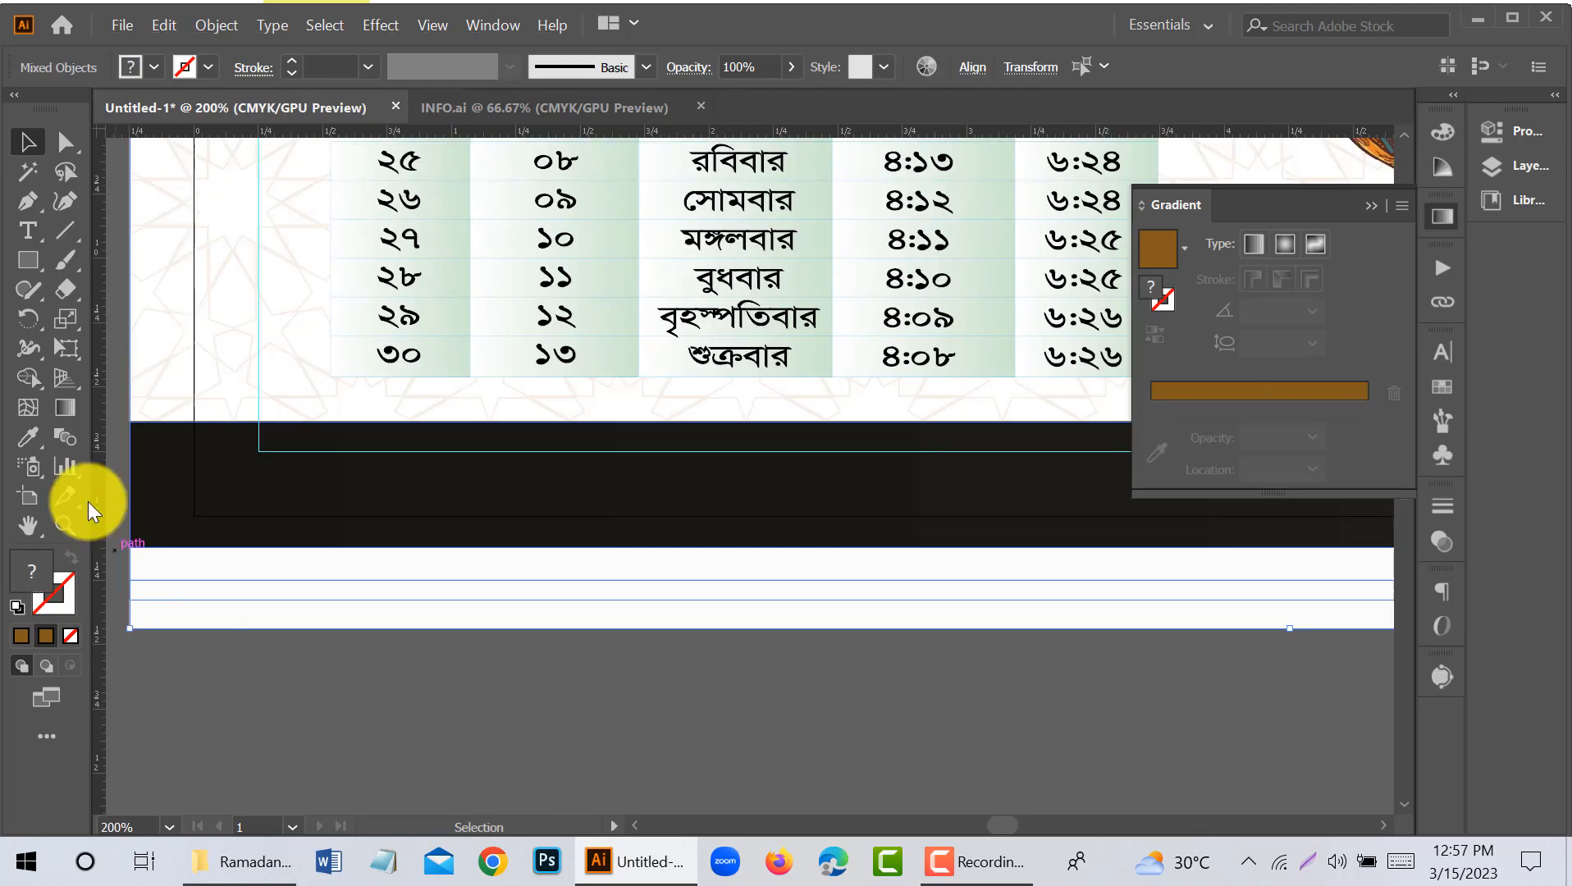
click(27, 142)
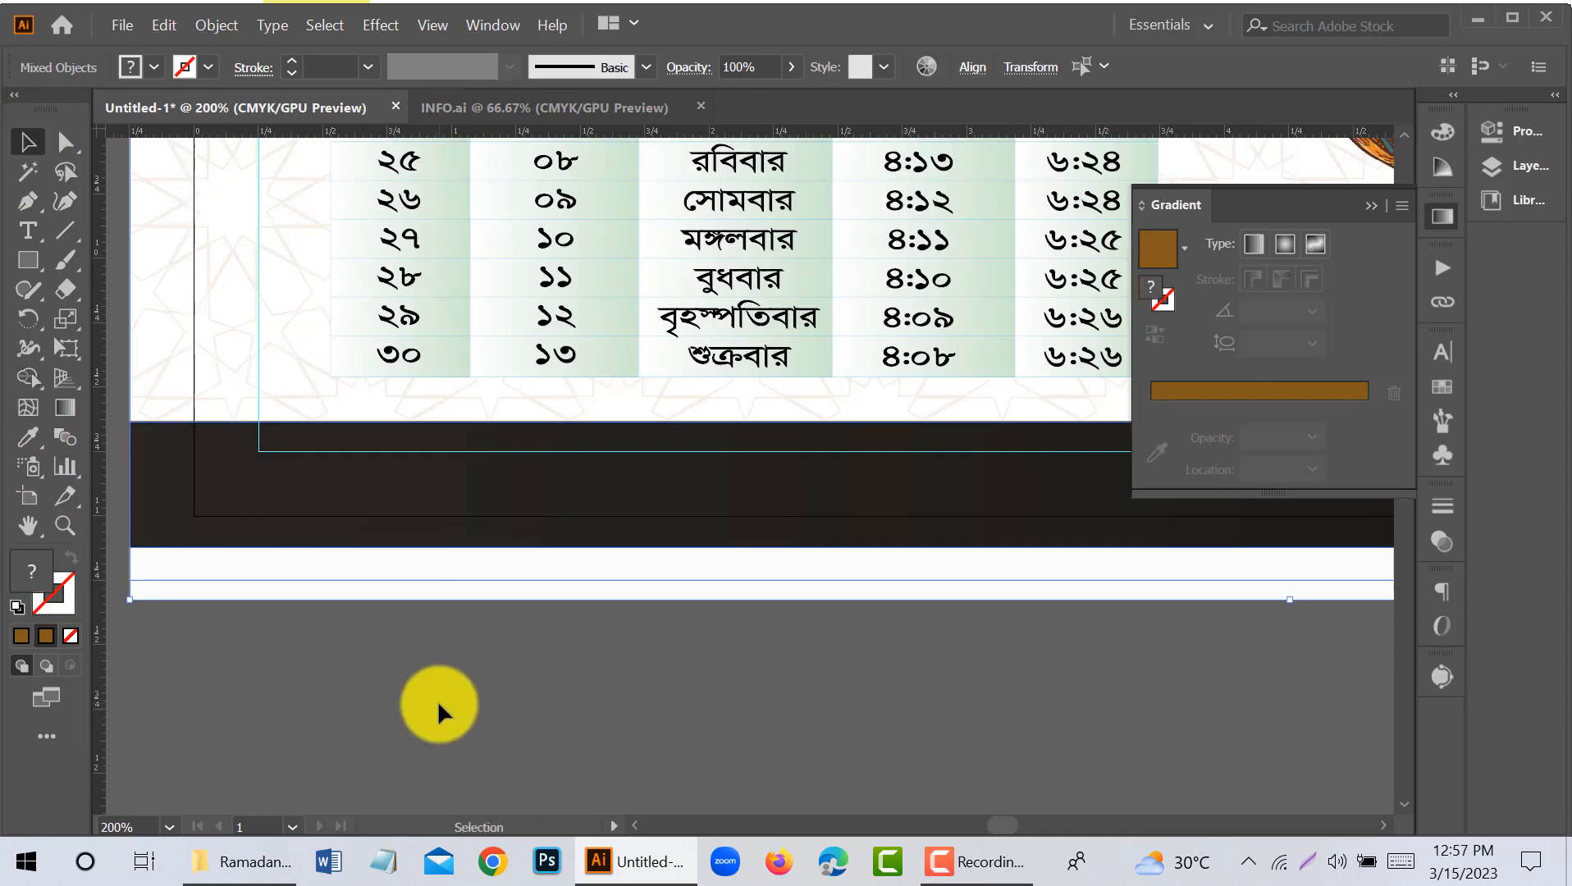
click(437, 700)
- Nudge the mosque footer artwork down slightly toward the page's lower edge
scroll(437, 700, down, 3)
drag(712, 698, 671, 732)
click(693, 667)
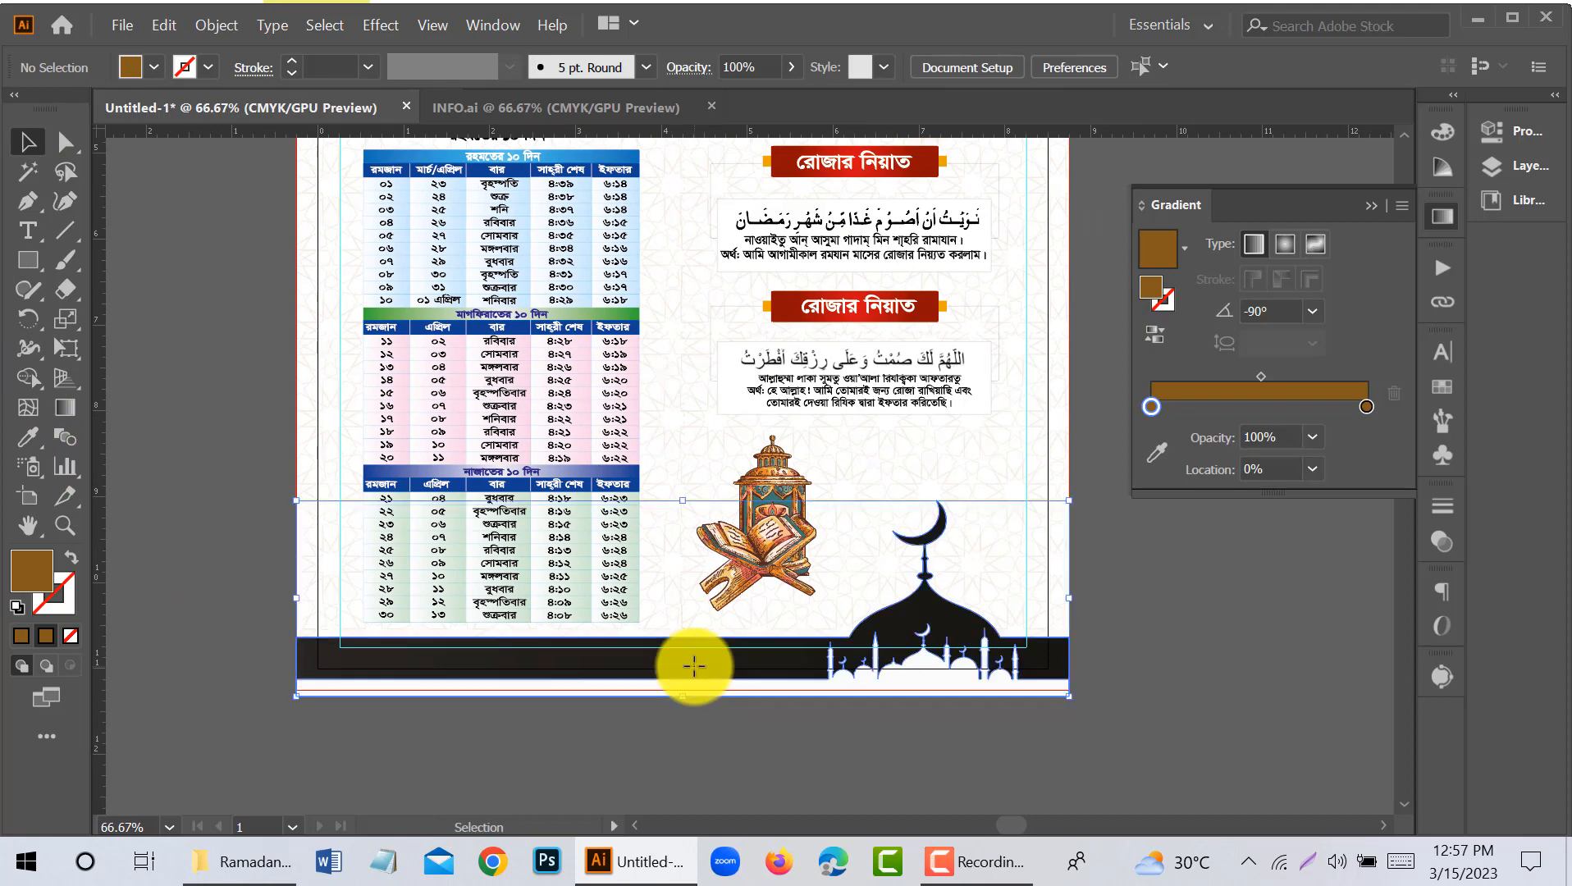
key(Down)
key(Down)
click(712, 712)
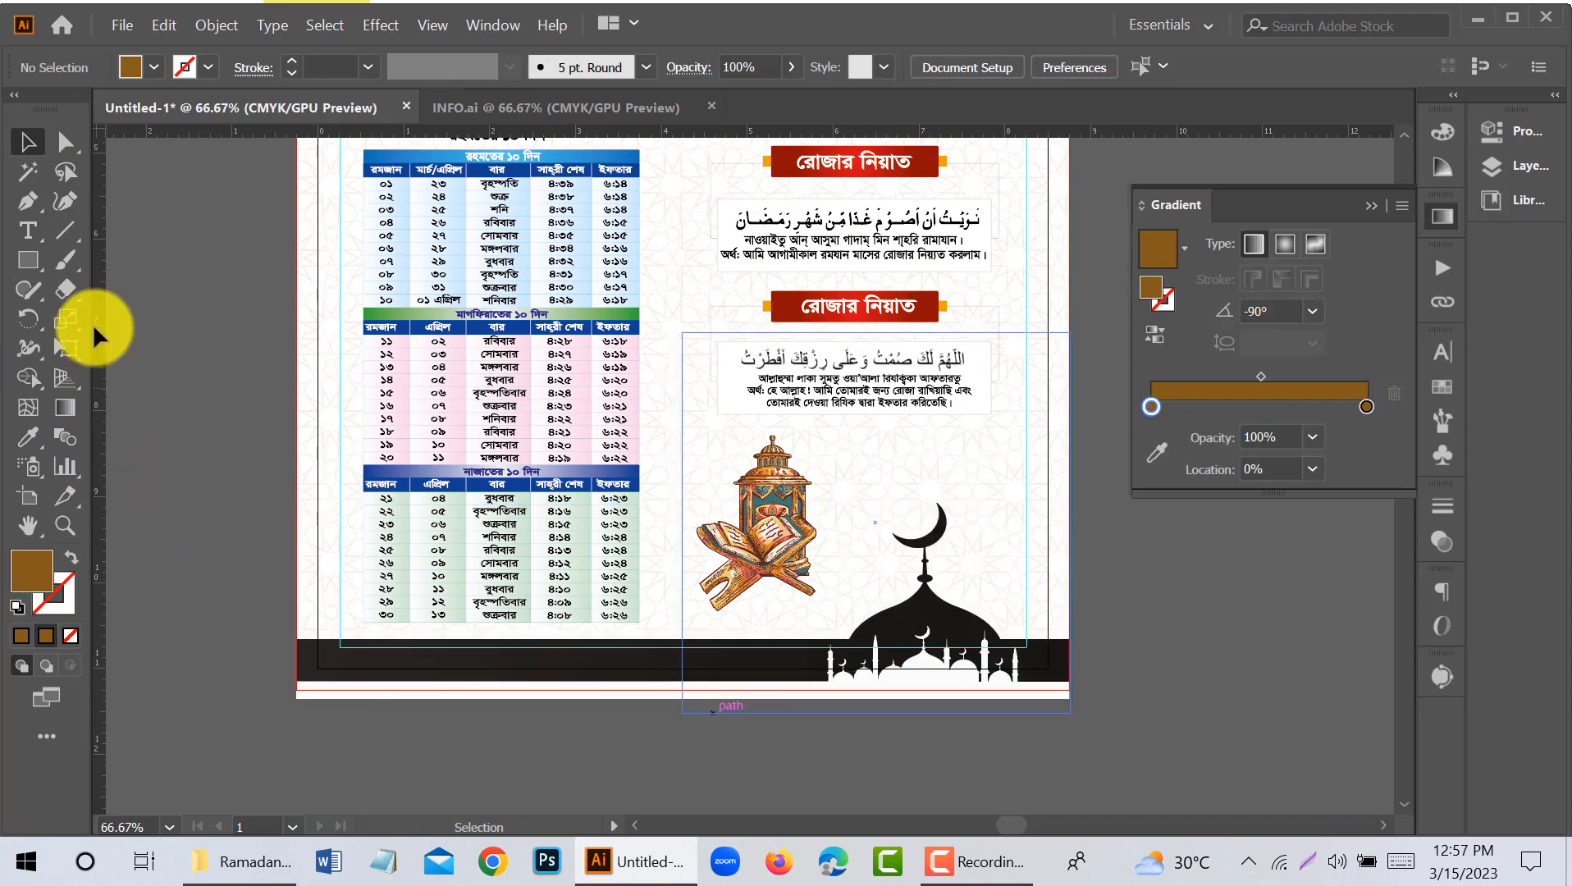
- Remove the remaining strip below the footer with the Shape Builder so the artwork ends at the bleed line
scroll(282, 691, up, 4)
drag(460, 630, 462, 632)
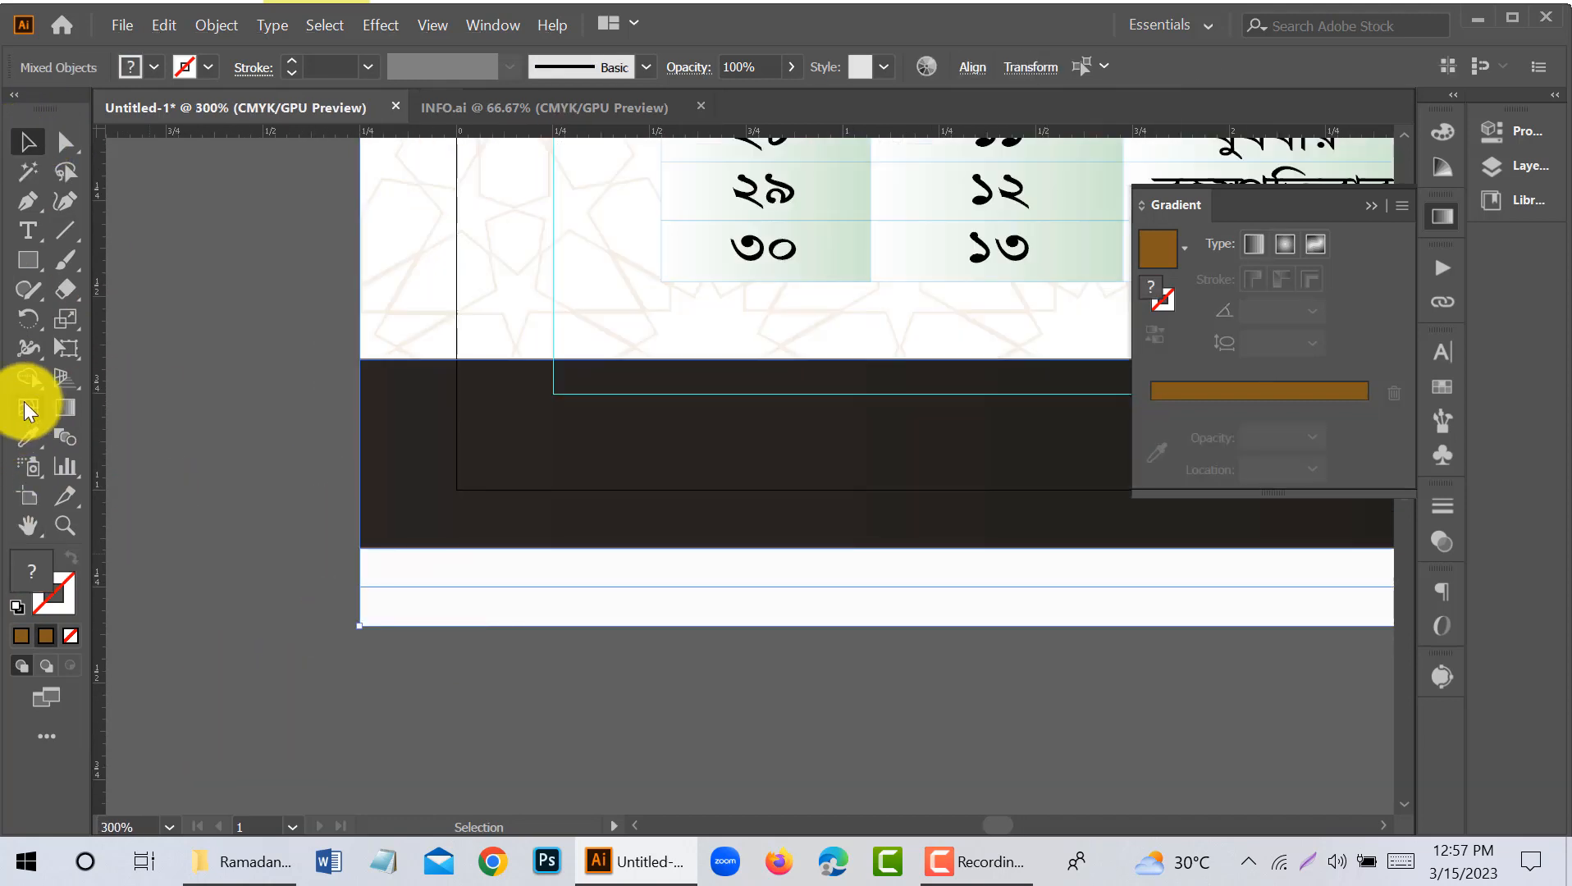
click(28, 384)
alt+click(389, 611)
click(24, 142)
click(238, 468)
scroll(273, 589, down, 4)
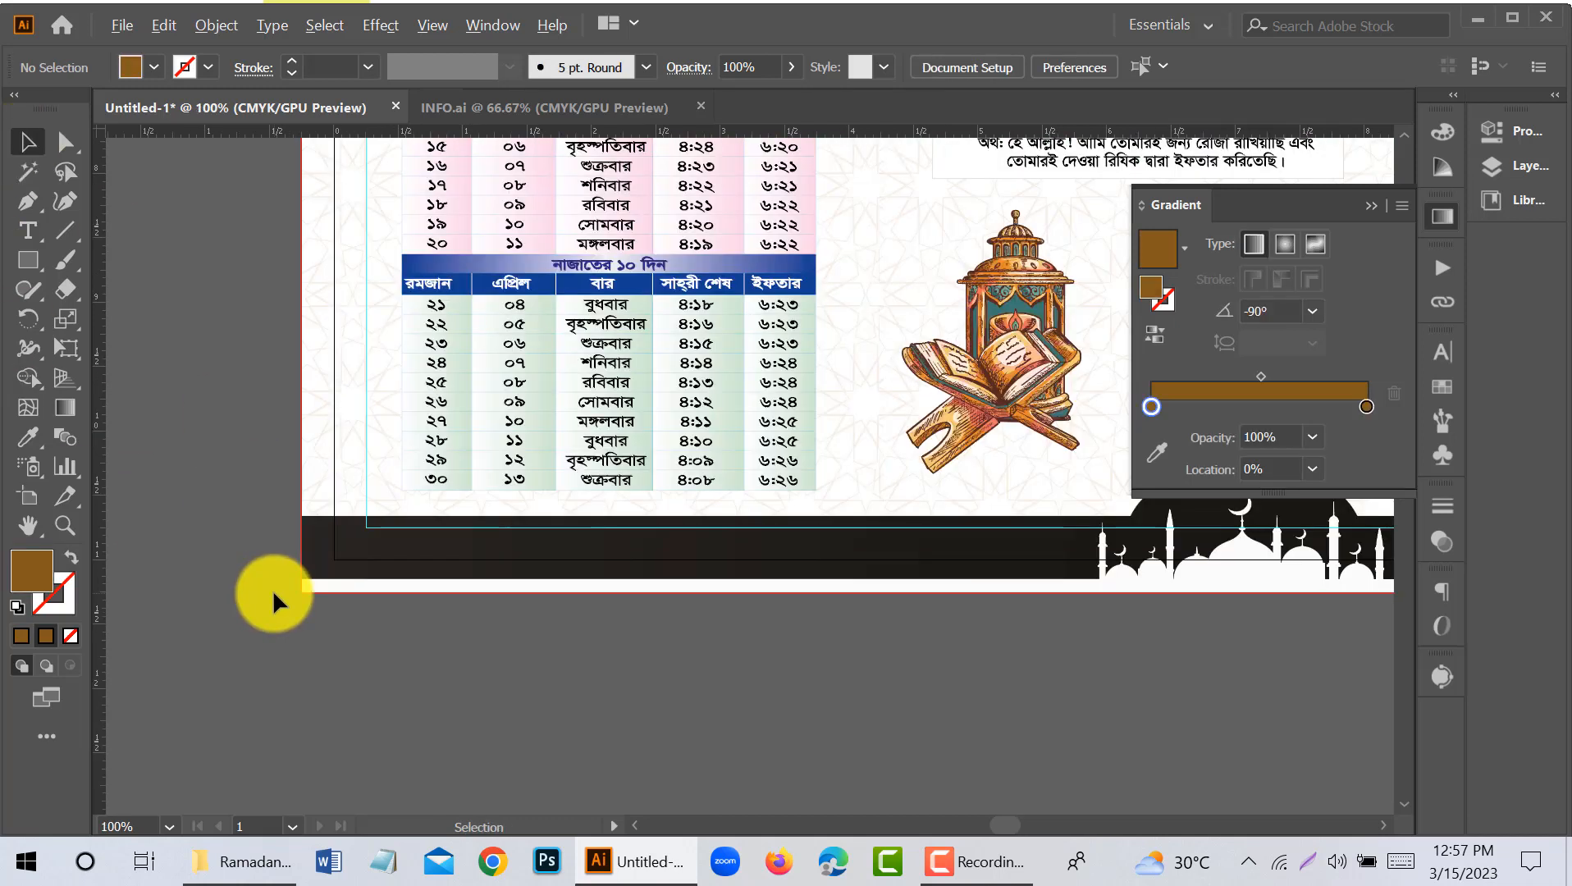
- Enlarge the prayer timetable proportionally about its centre to about 3.31 by 5.67 in
scroll(301, 618, up, 8)
scroll(386, 599, up, 3)
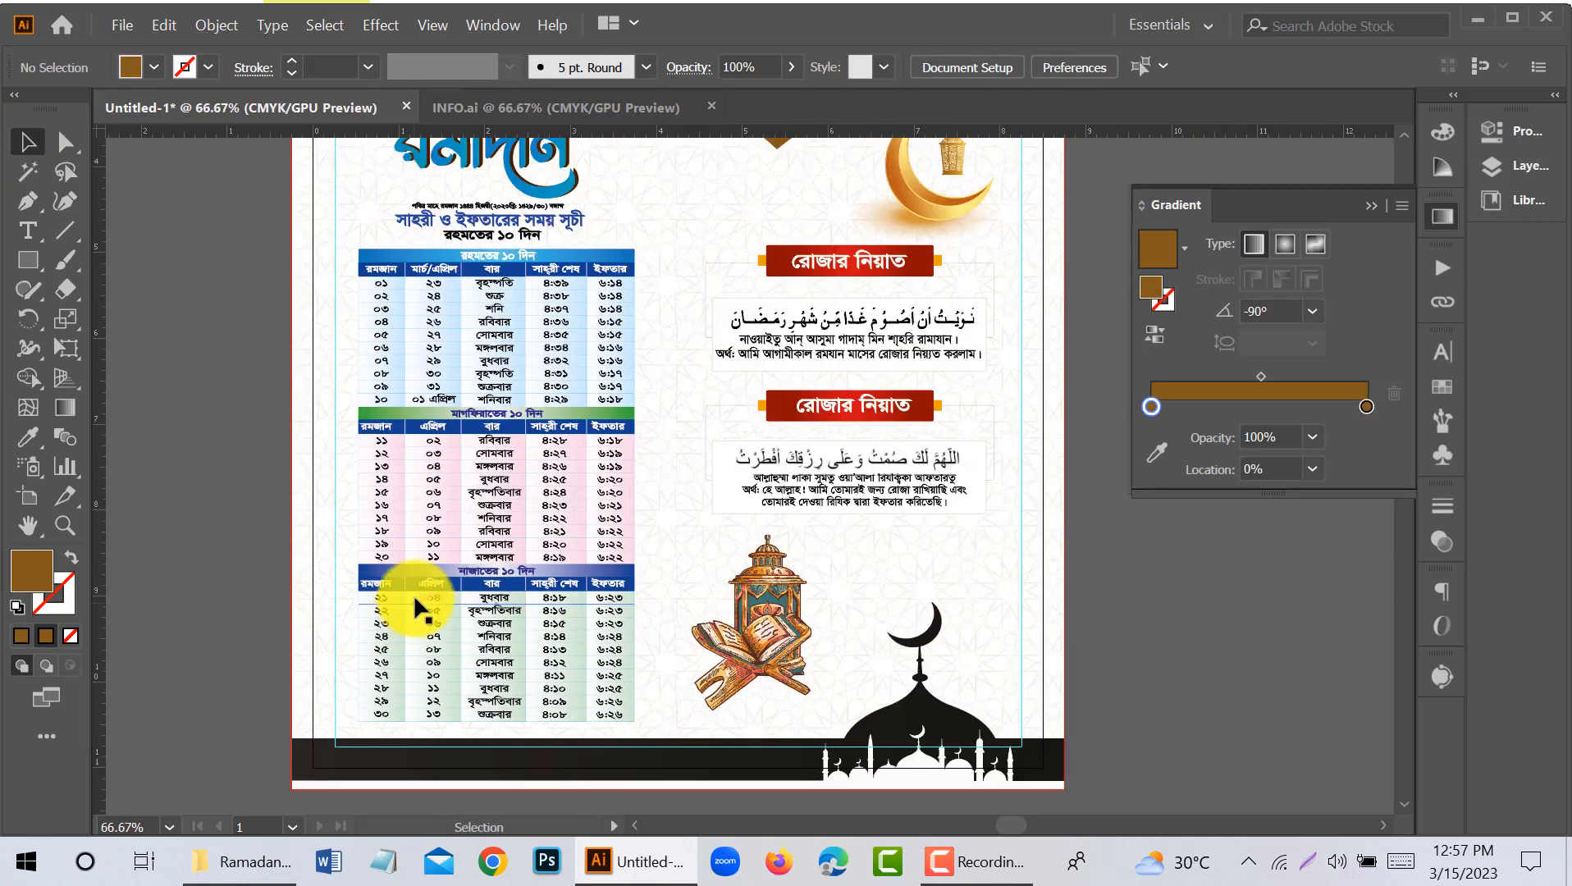
click(599, 582)
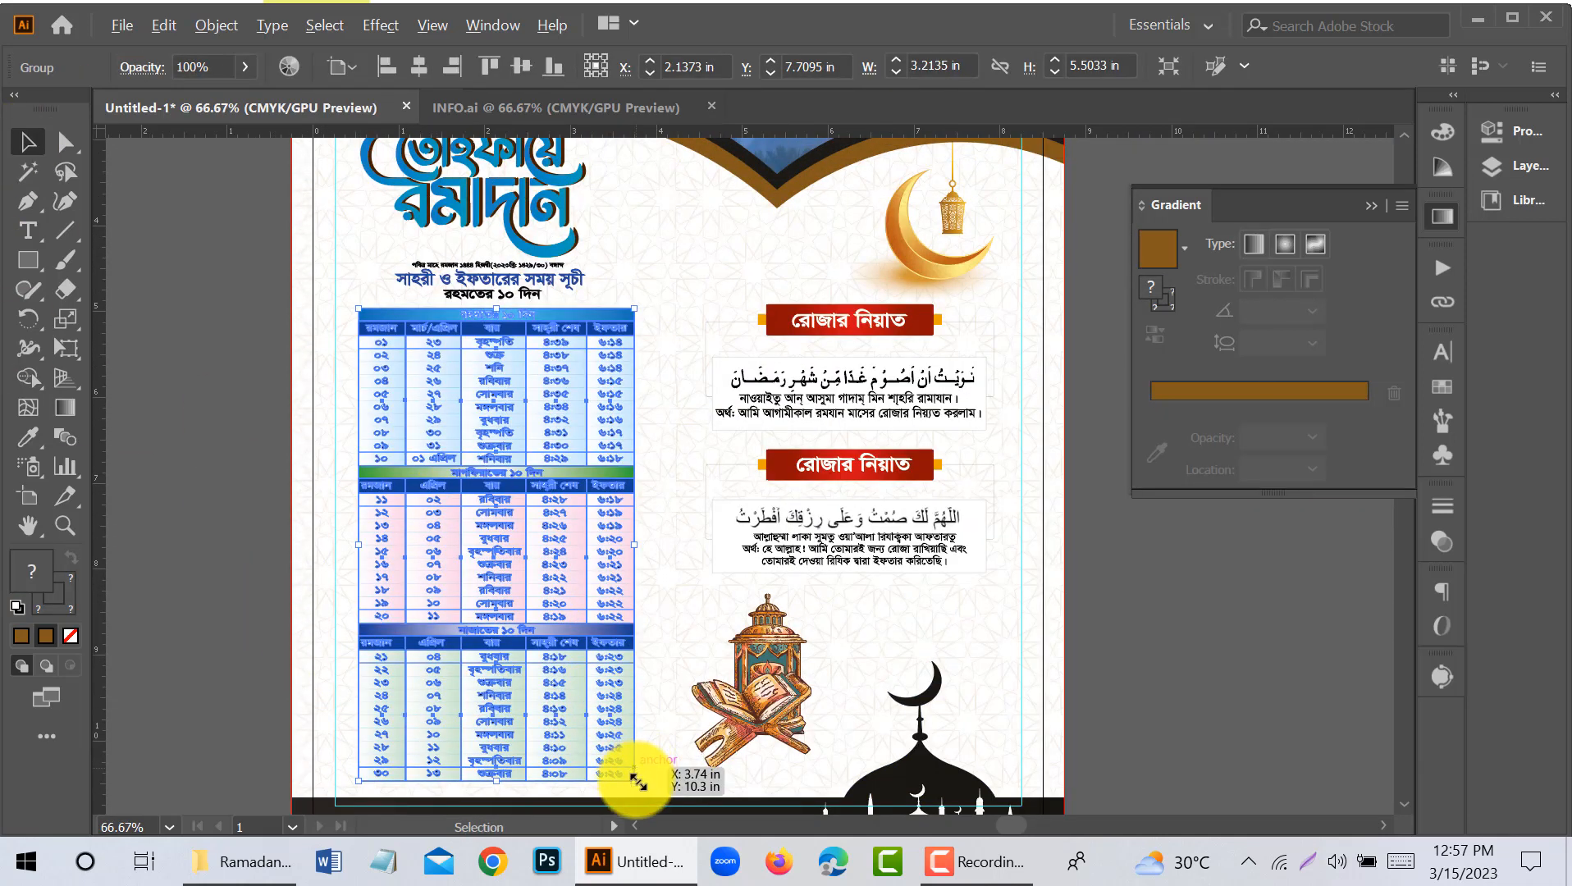
drag(634, 780, 638, 787)
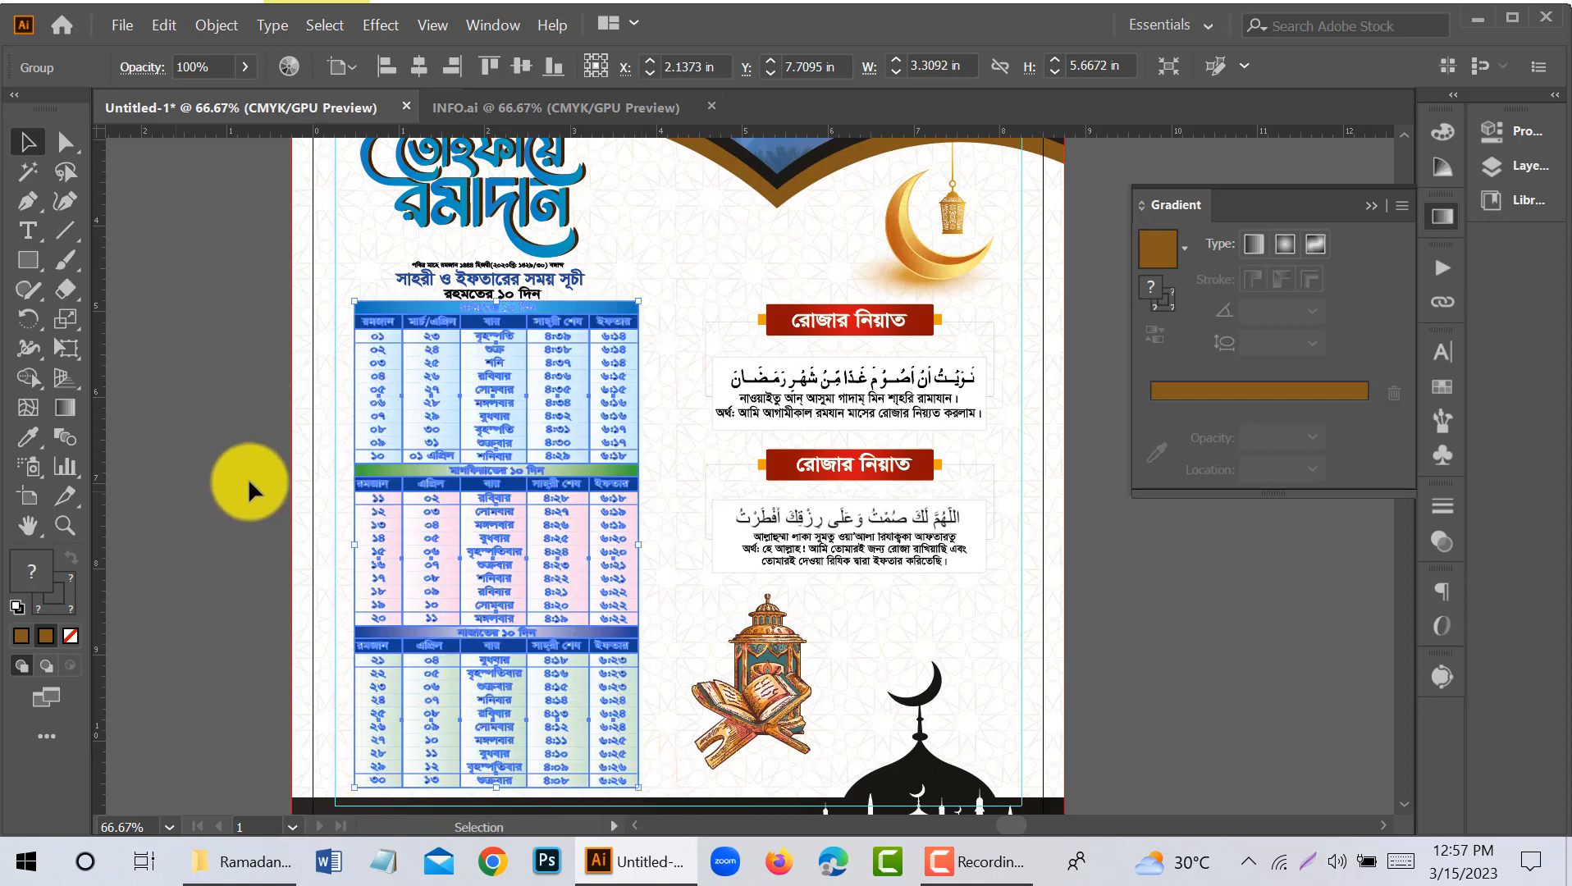
click(248, 482)
- Shrink the blue Ramadan calligraphy proportionally about its centre, leaving more room above the timetable headings
scroll(263, 476, up, 3)
click(502, 335)
drag(585, 375, 565, 361)
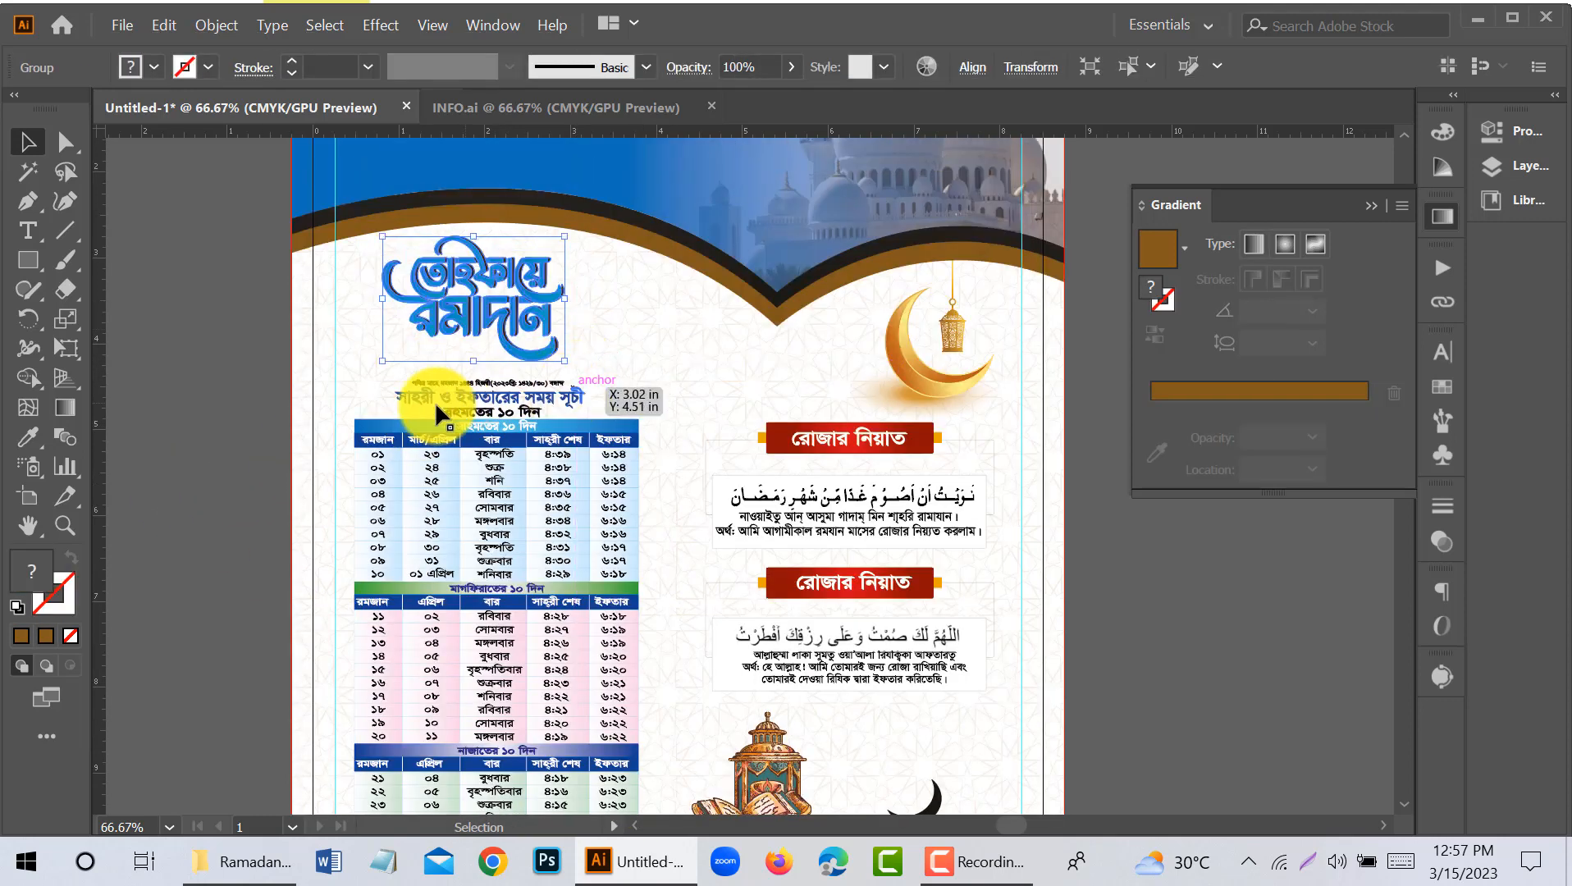
- Select the date line and the two heading lines above the timetable together and nudge them up slightly
click(467, 378)
scroll(525, 393, up, 3)
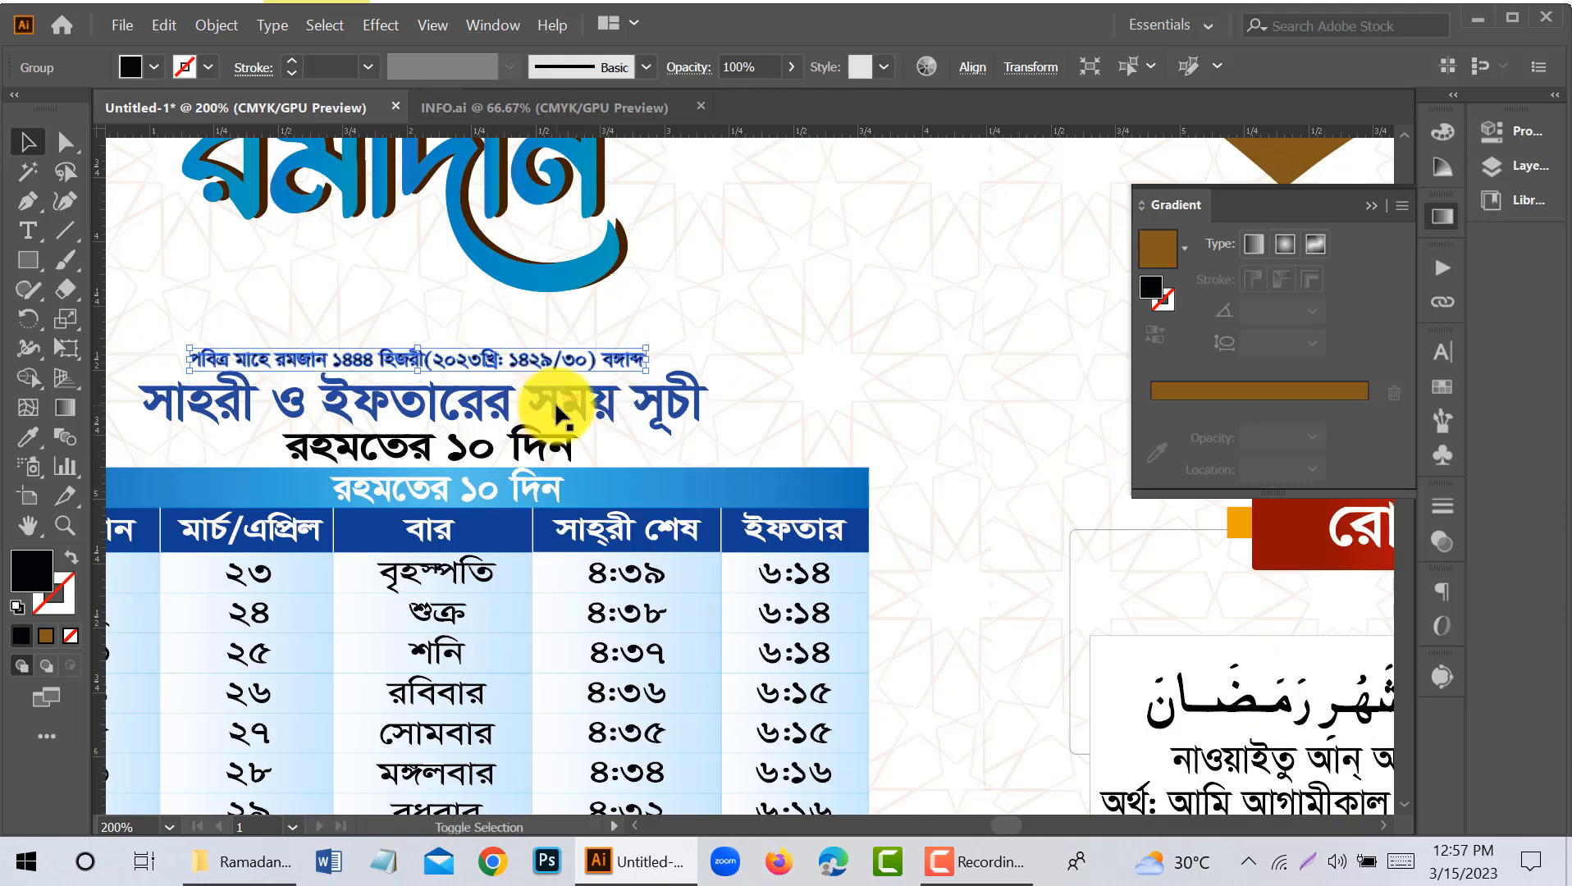
shift+click(555, 405)
shift+click(517, 434)
scroll(514, 428, down, 2)
key(Up)
key(Up)
key(Up)
key(Up)
key(Up)
key(Up)
key(Up)
key(Up)
key(Up)
key(Up)
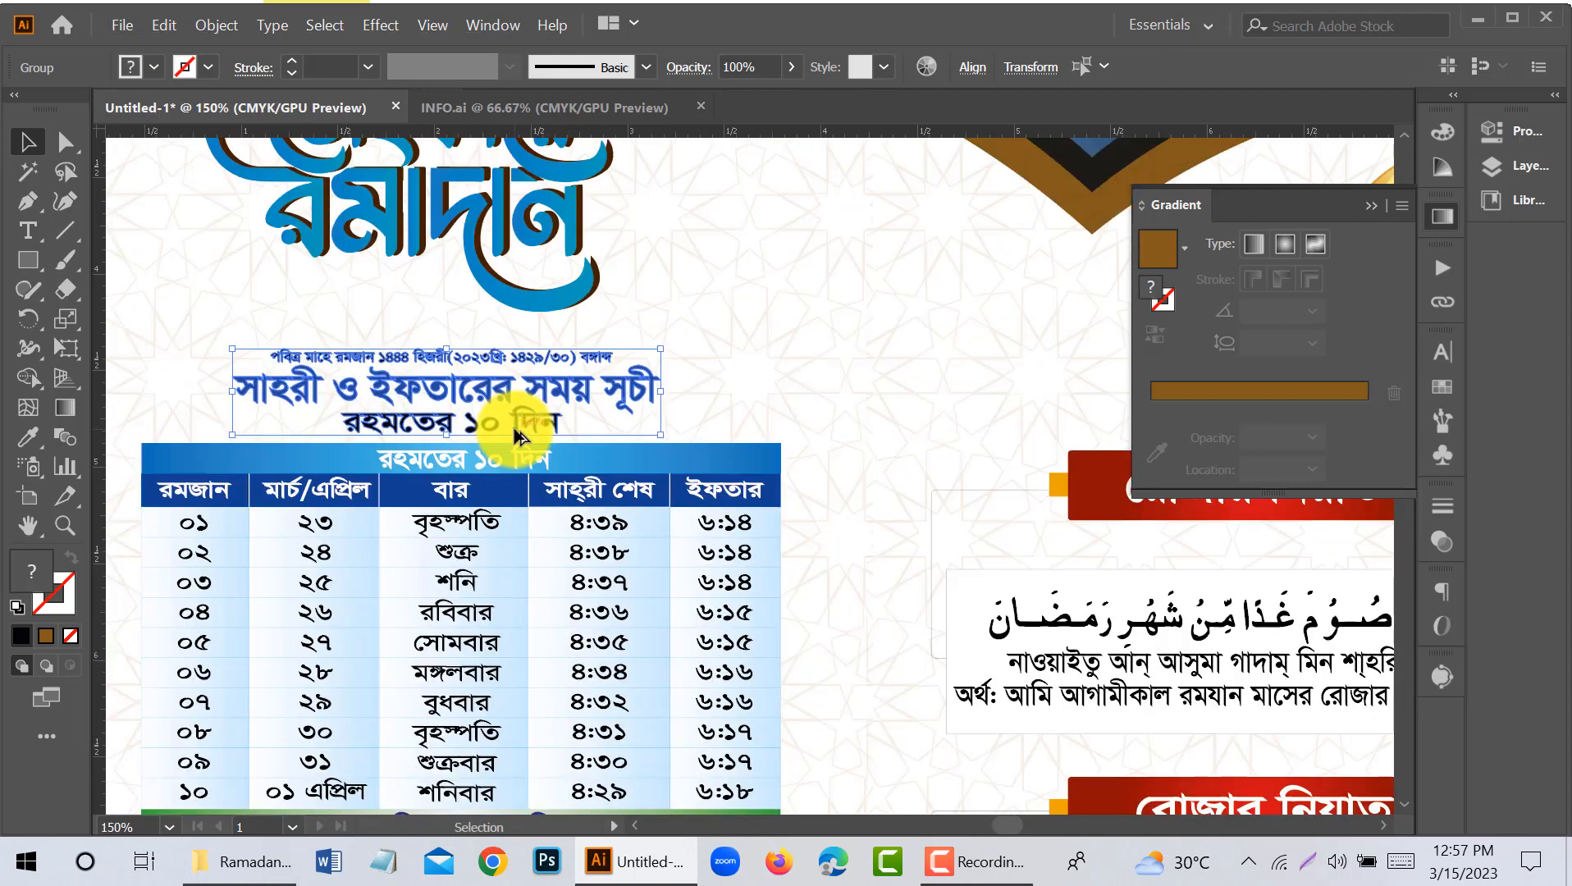
scroll(515, 429, down, 1)
scroll(514, 425, down, 3)
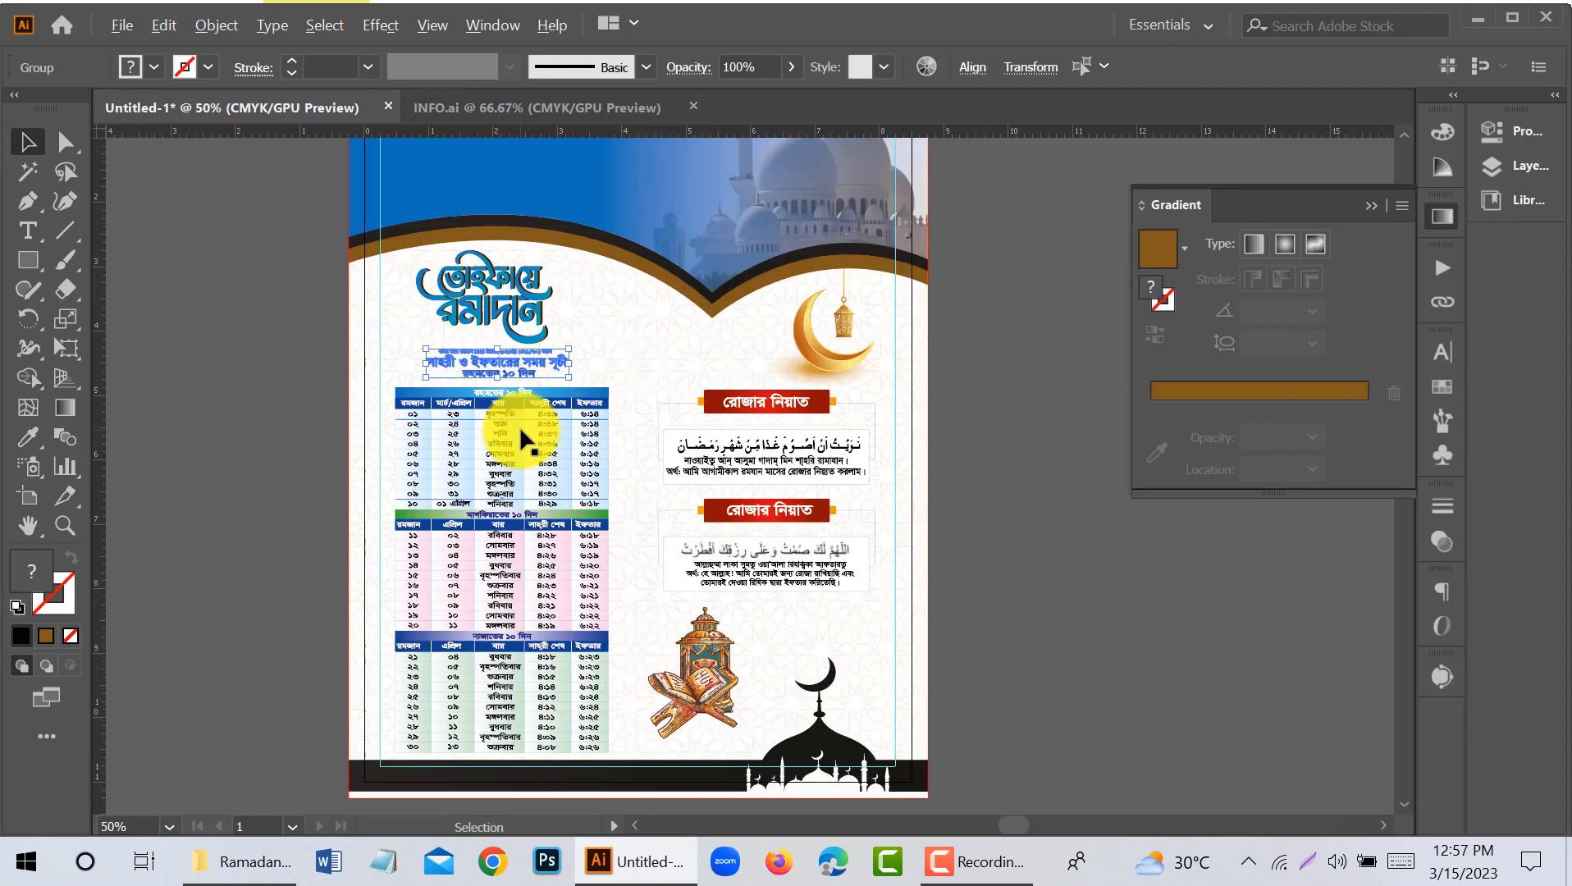
- Enlarge the prayer timetable to about 3.39 by 5.81 in and nudge it up toward its headings
click(580, 589)
mouse_move(604, 747)
mouse_down()
mouse_move(624, 765)
mouse_move(611, 756)
mouse_up()
scroll(457, 718, up, 2)
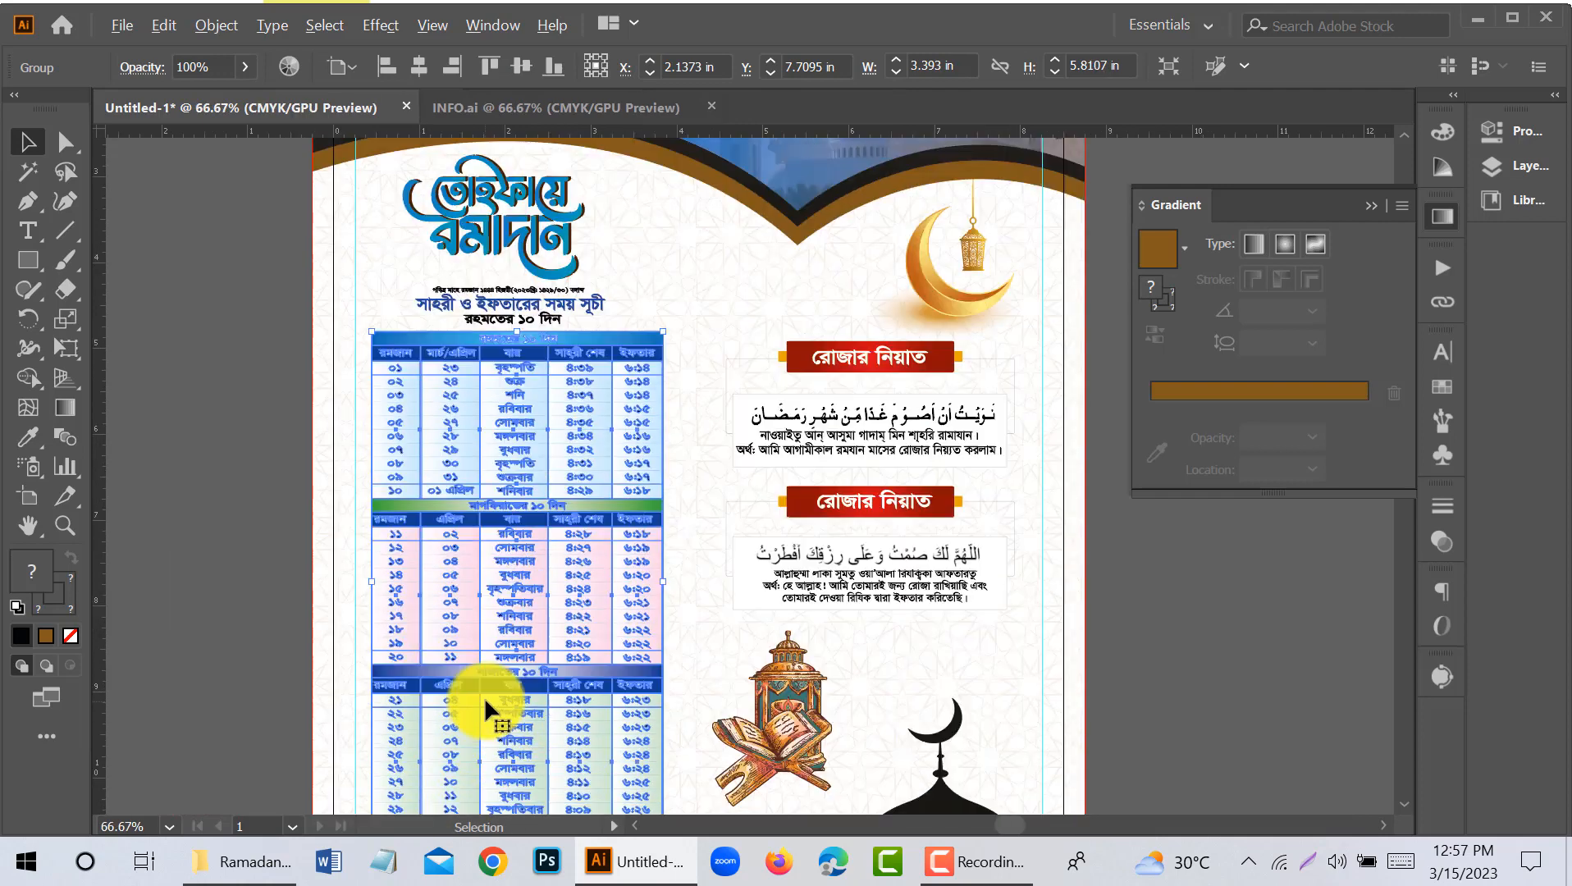
key(Up)
key(Up)
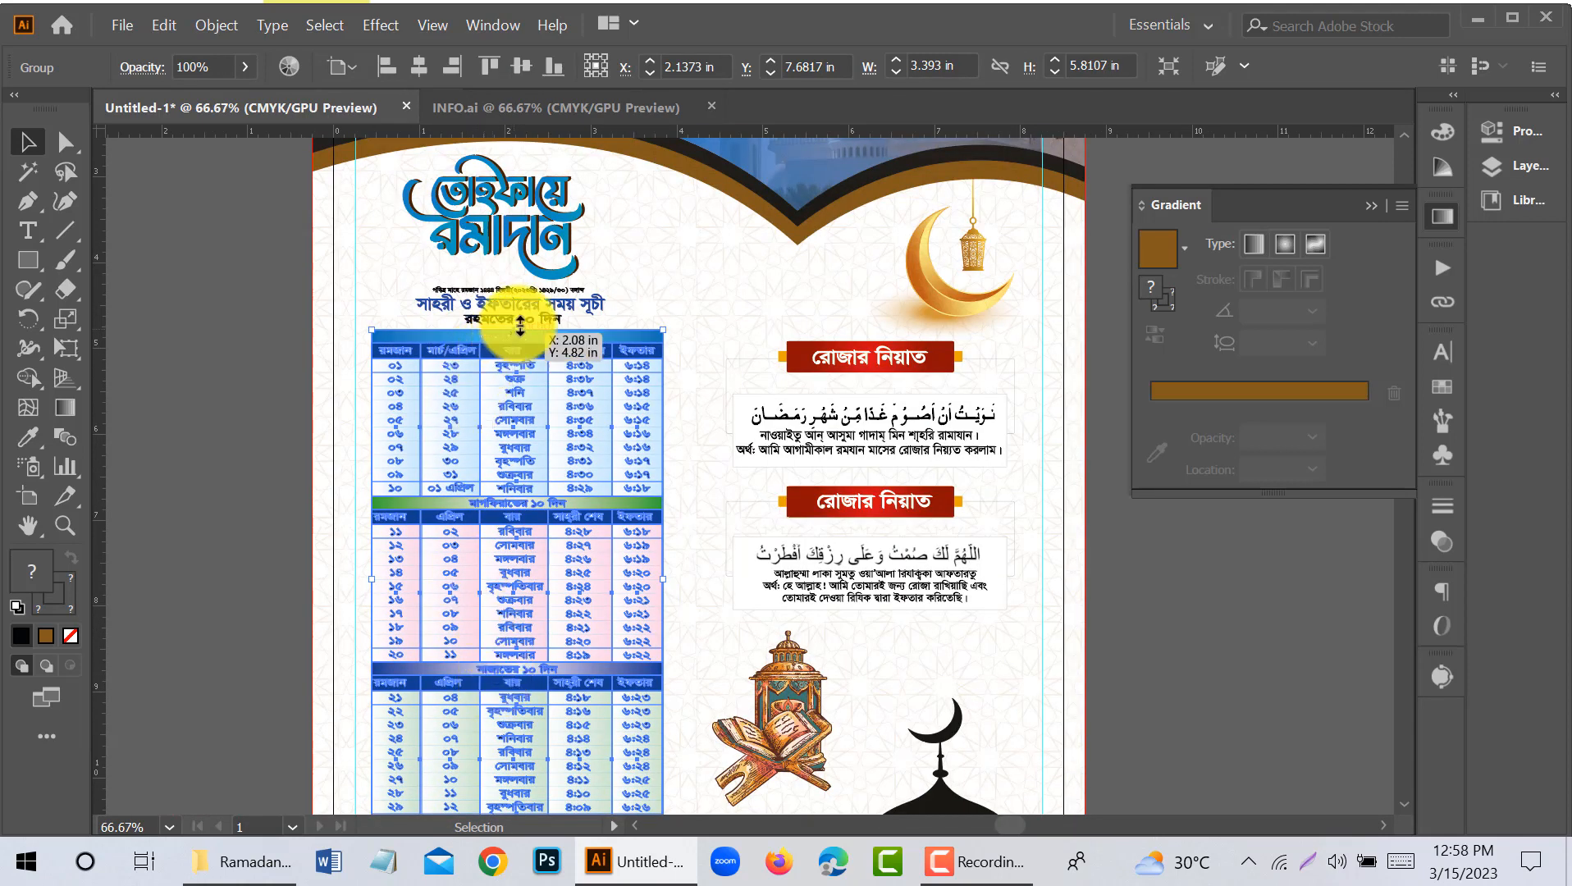
- Nudge the blue Ramadan calligraphy up toward the left arch and enlarge it slightly
click(545, 232)
key(Up)
key(Up)
key(Up)
key(Up)
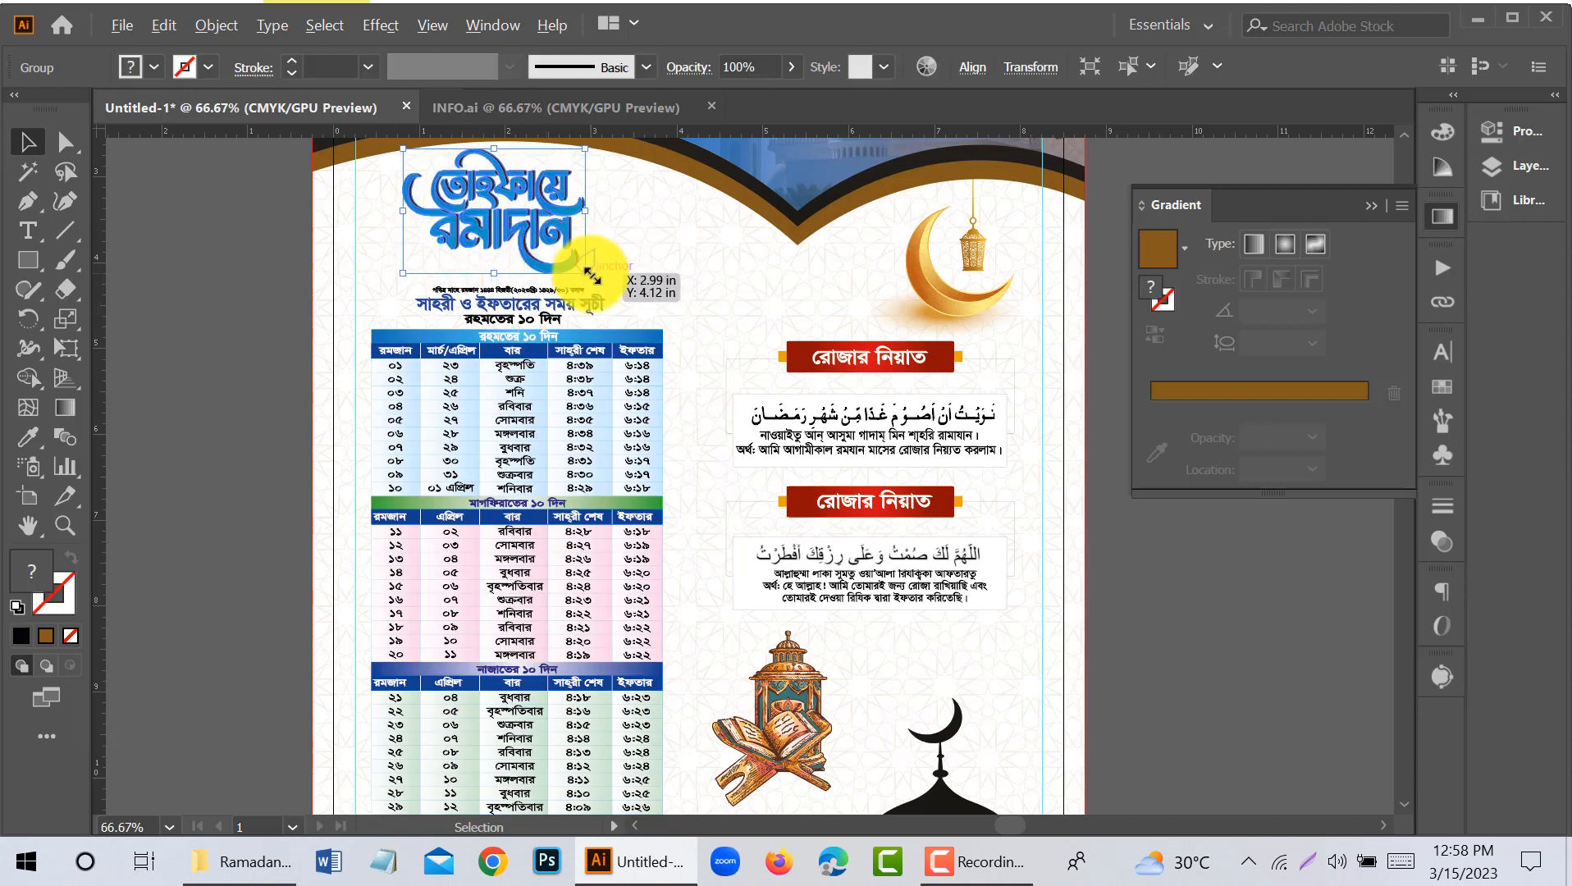
drag(591, 276, 597, 281)
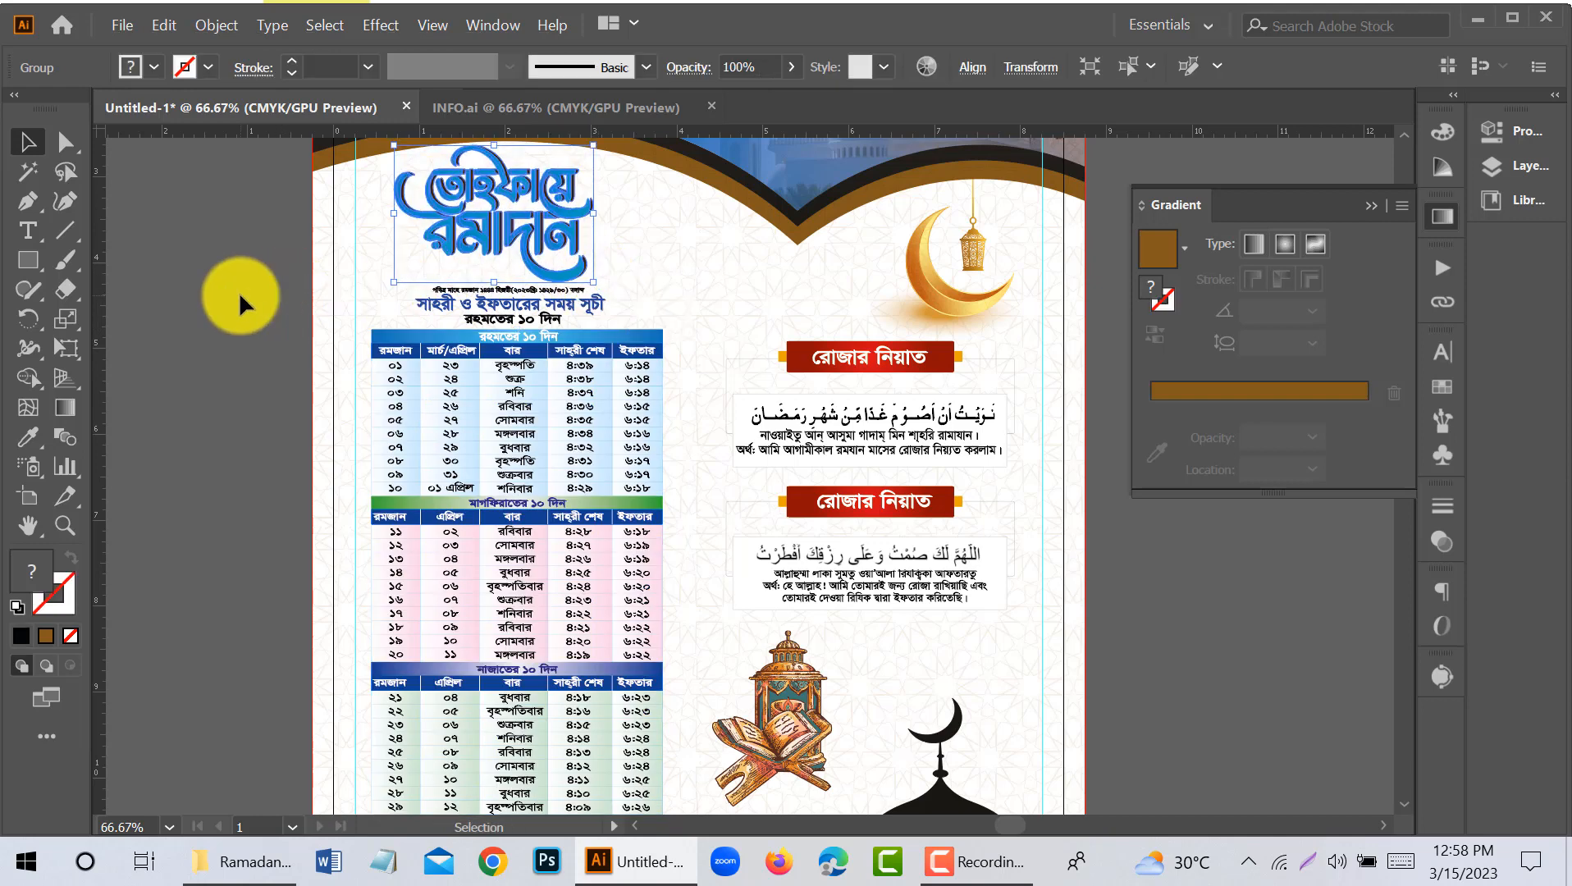
click(238, 291)
- Select the timetable and its heading lines together and nudge them up slightly above the footer
scroll(523, 324, down, 3)
click(555, 458)
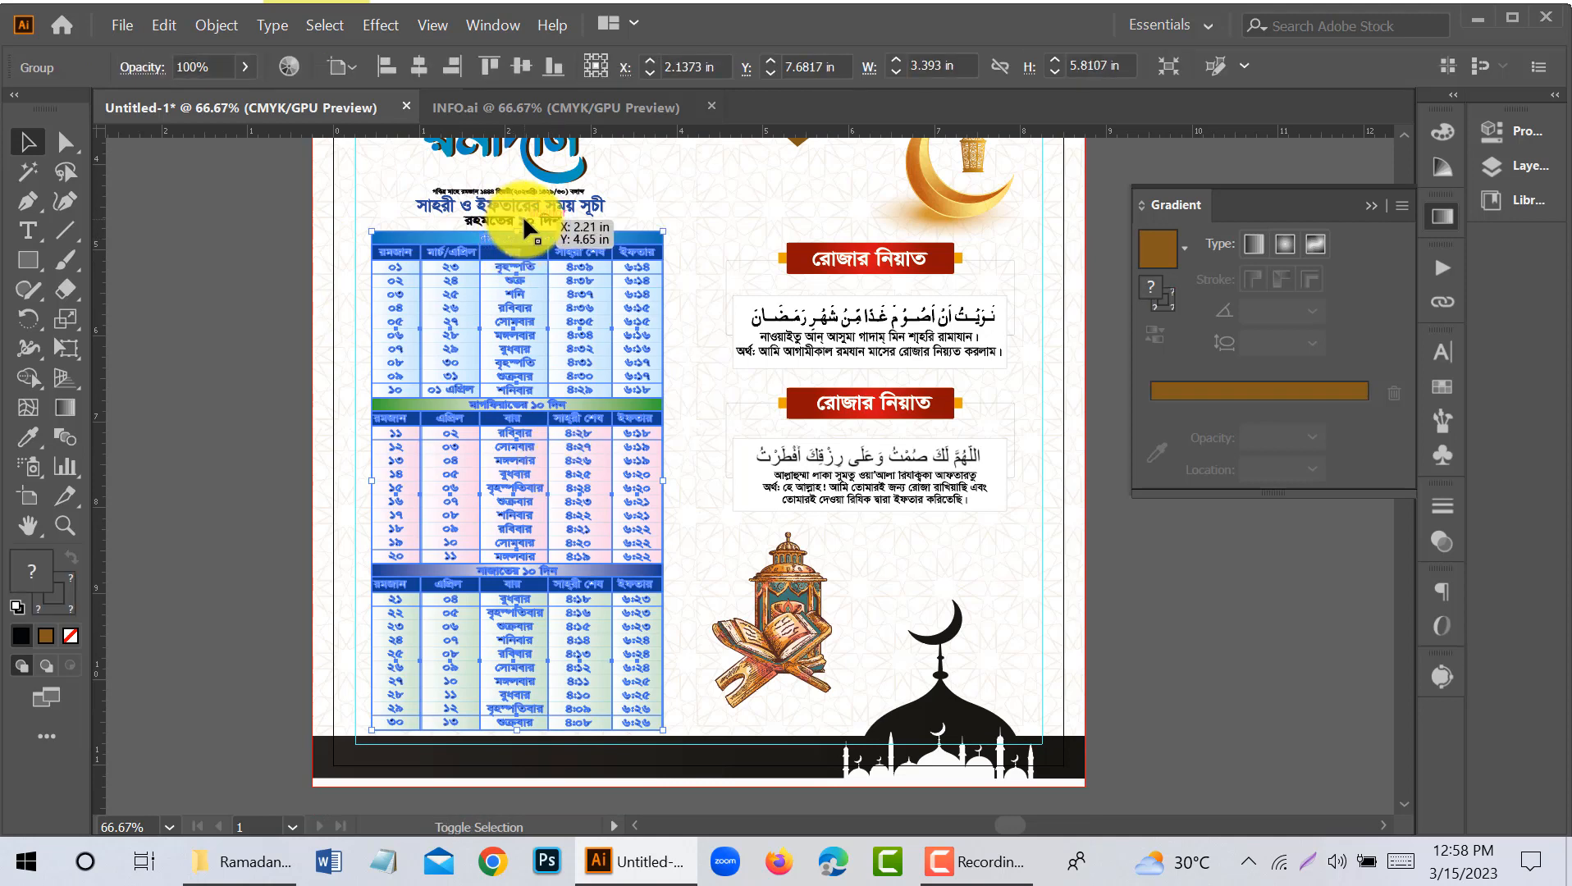
shift+click(533, 187)
key(Up)
key(Up)
key(Up)
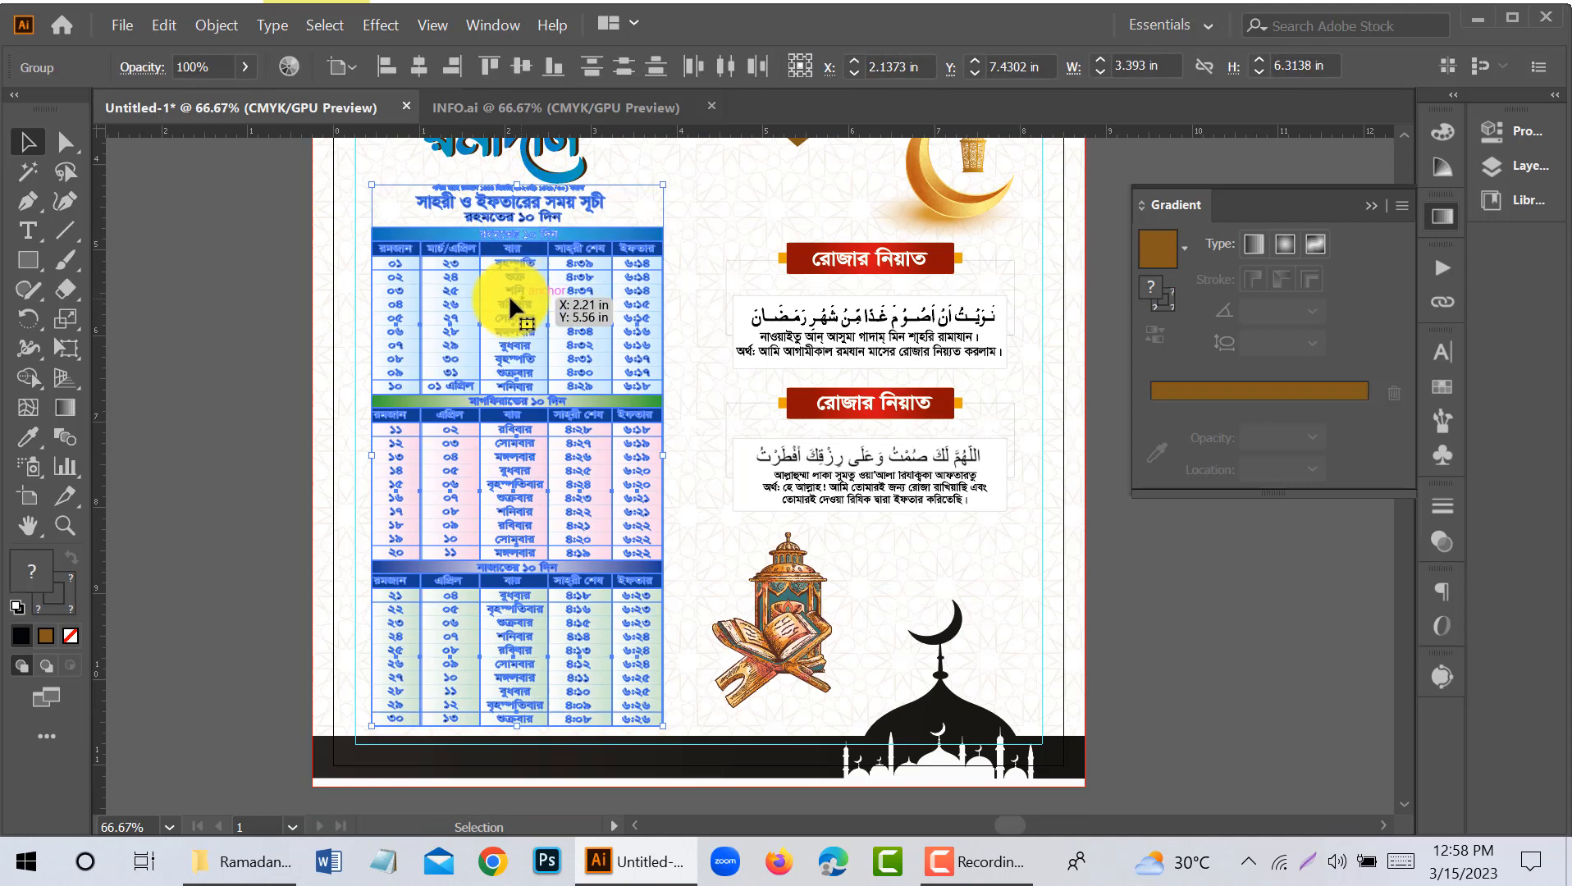
click(237, 375)
- Delete the leftover object beside the page's right edge near the mosque header
scroll(238, 380, down, 1)
drag(831, 541, 757, 618)
scroll(603, 523, down, 1)
scroll(706, 538, up, 1)
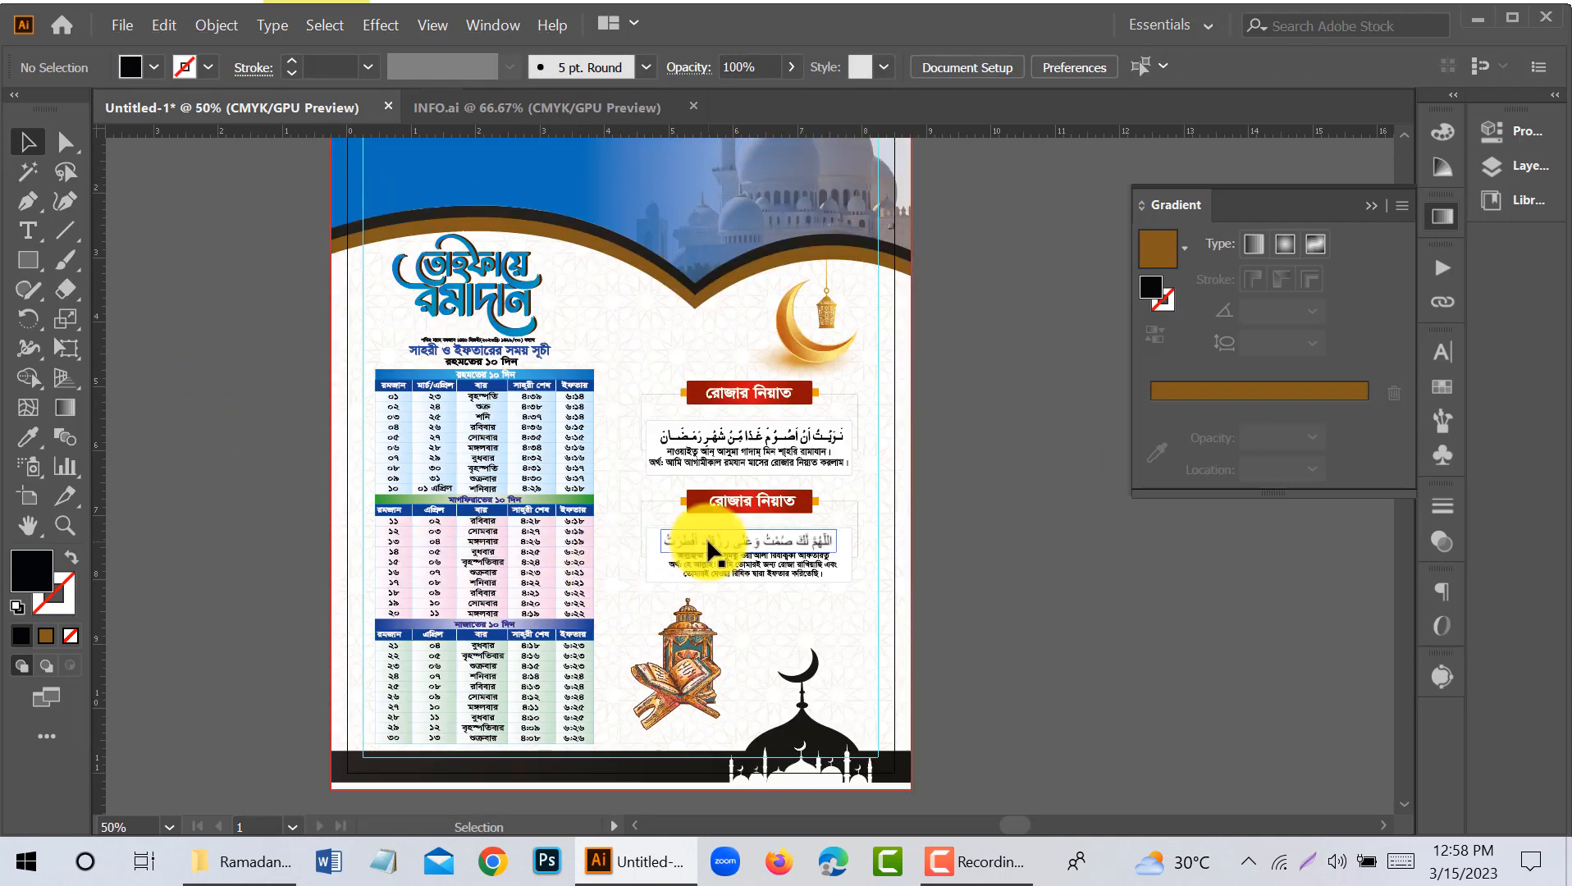
scroll(706, 538, up, 2)
drag(1059, 345, 914, 347)
drag(958, 240, 1040, 332)
key(Delete)
drag(841, 295, 1003, 337)
- Try to lower the upper-right corner point of the blue header gradient toward the bleed line
scroll(479, 240, up, 2)
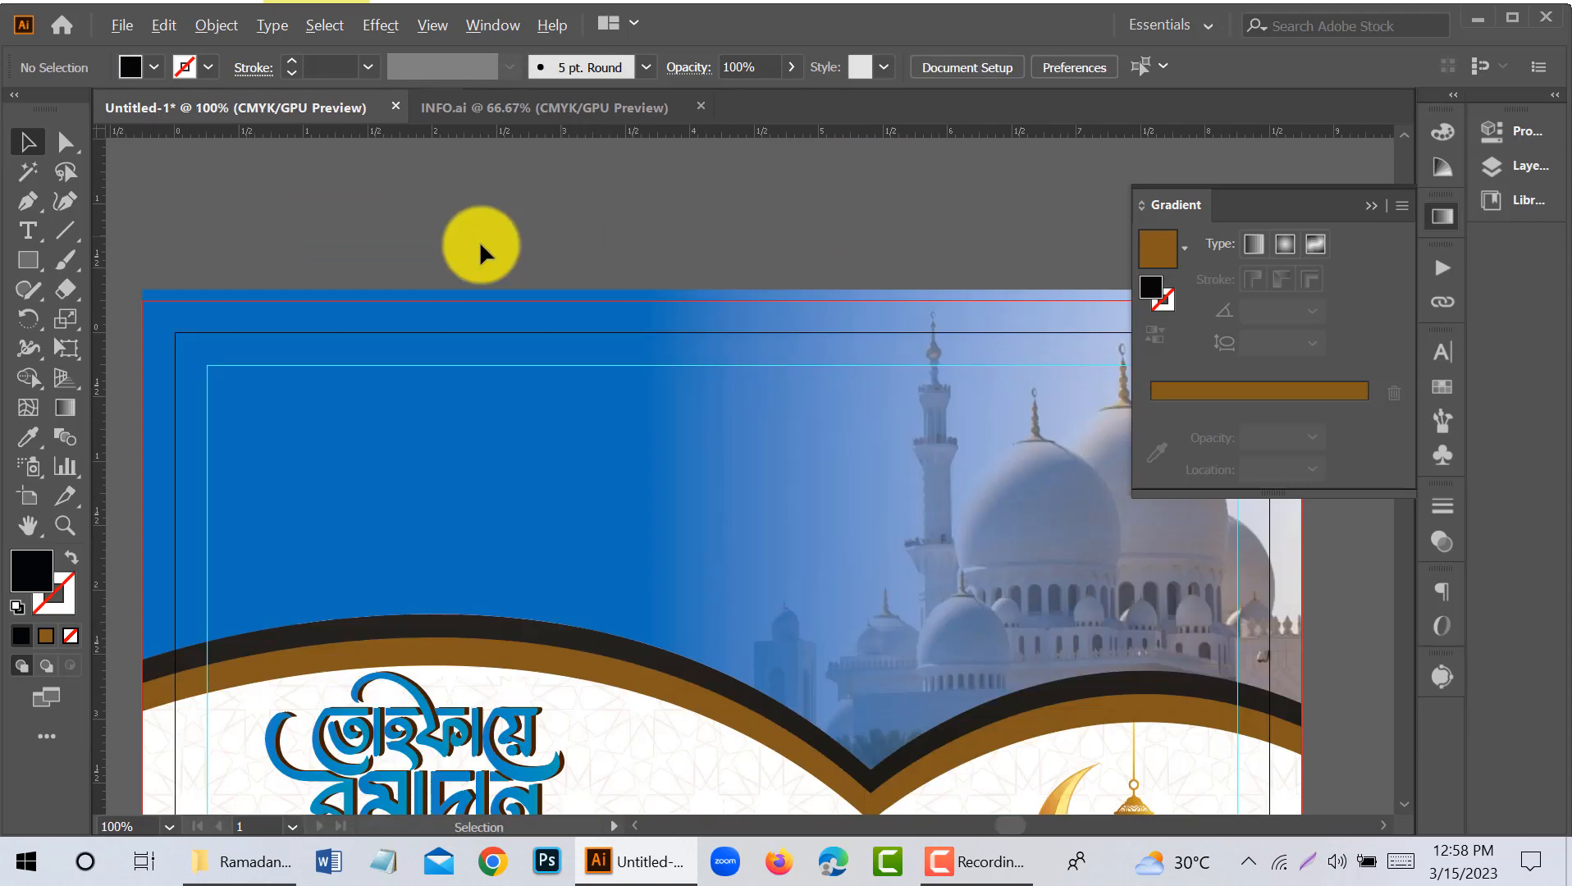
click(65, 142)
click(145, 292)
scroll(561, 326, right, 3)
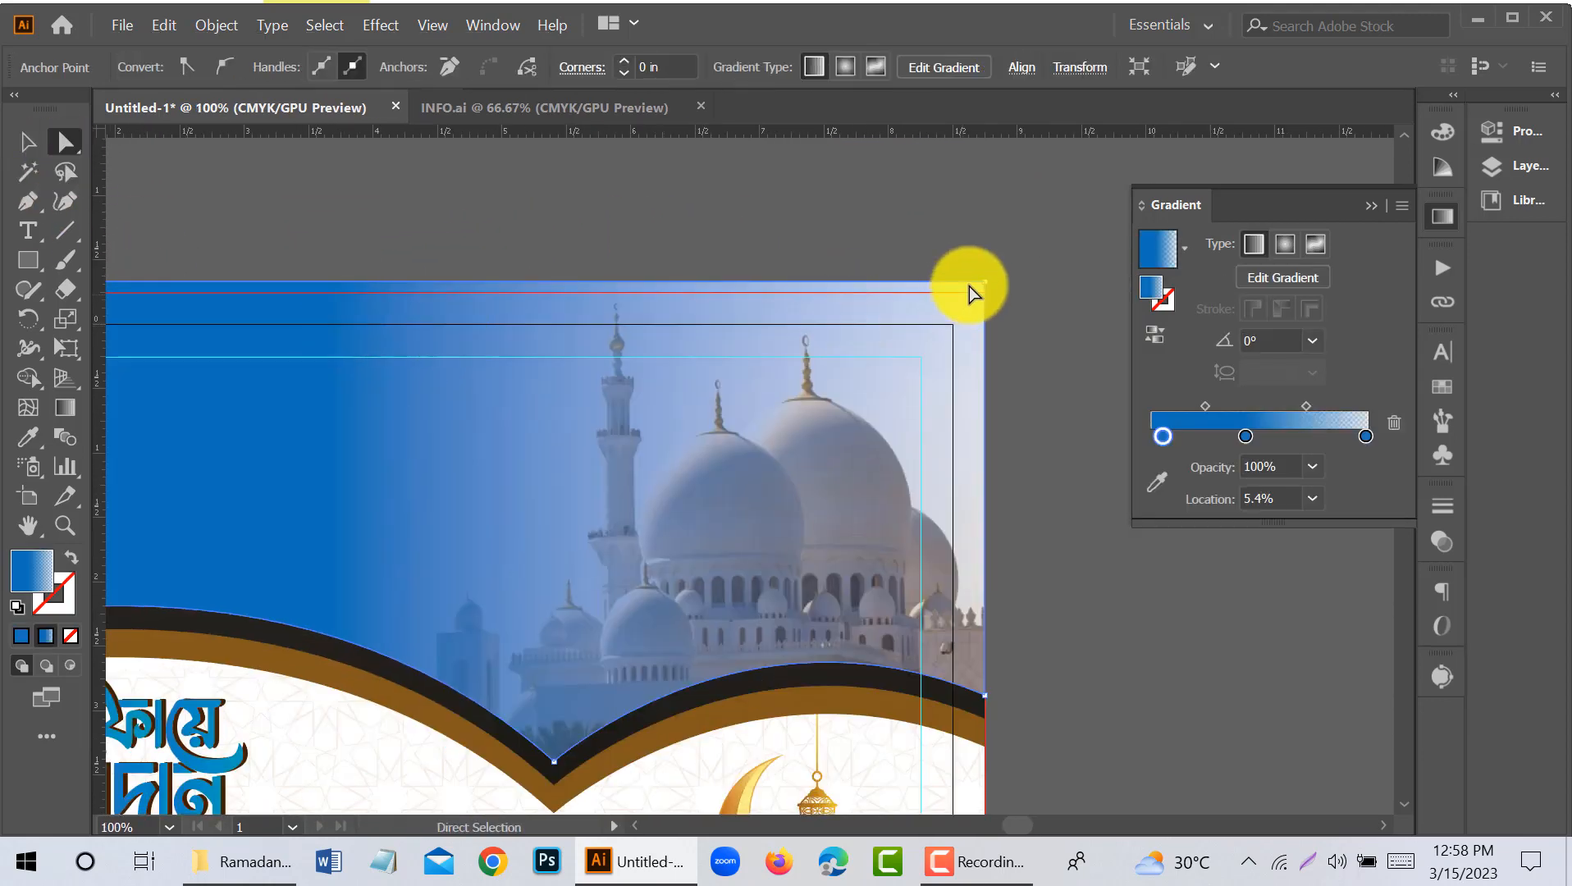
key(Down)
key(Down)
key(Down)
key(Down)
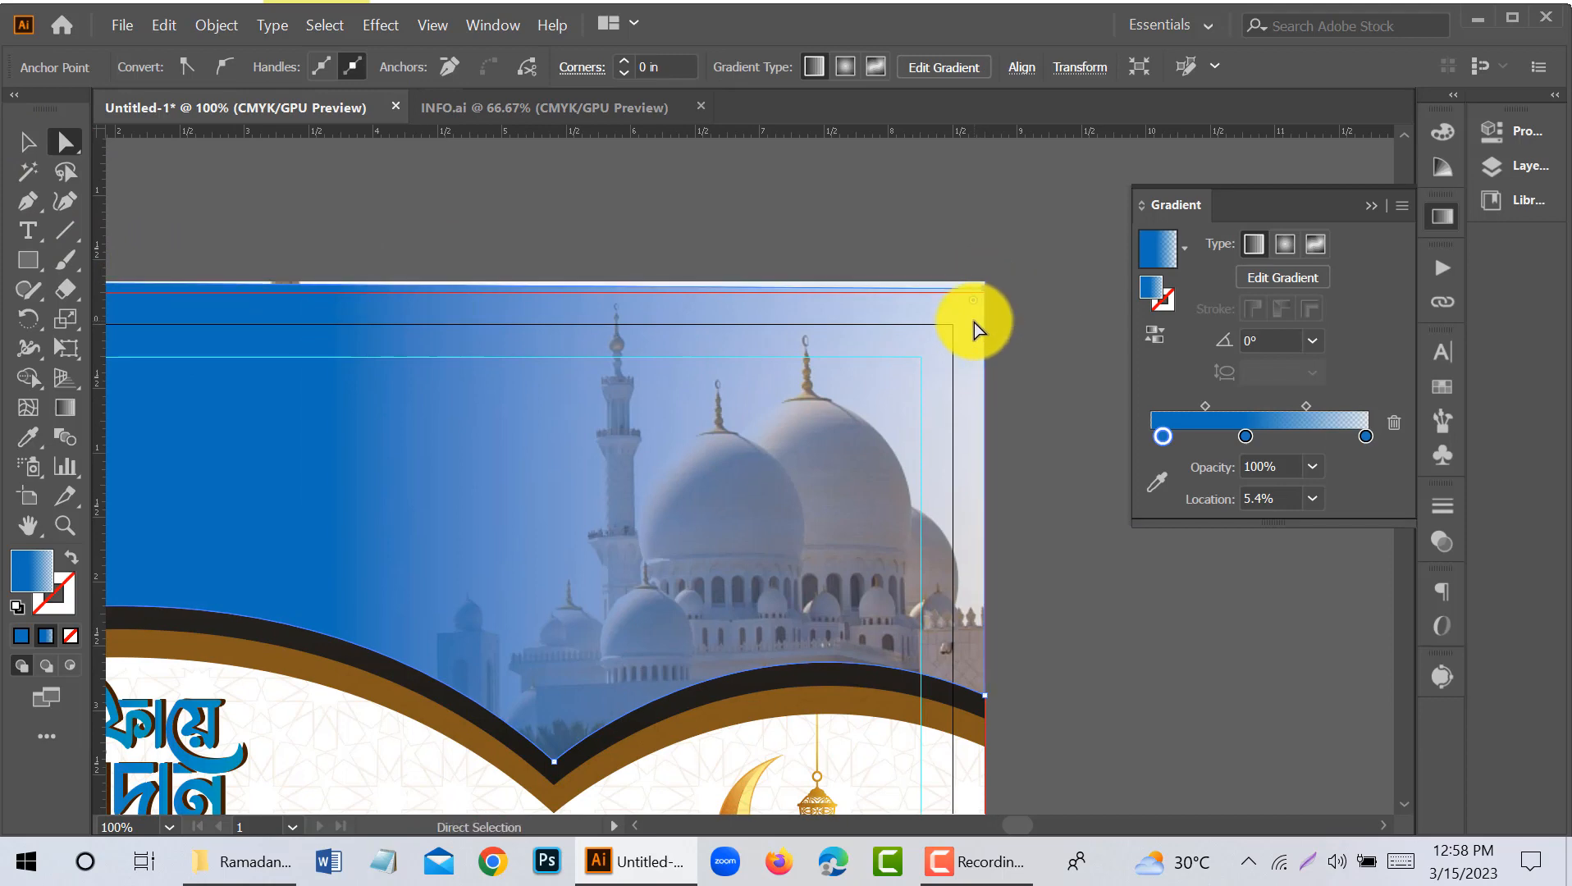
key(ctrl+z)
key(ctrl+z)
key(ctrl+z)
key(ctrl+z)
- Lower the upper corner points of the blue header gradient and the layer beneath it to the bleed line
scroll(973, 323, down, 1)
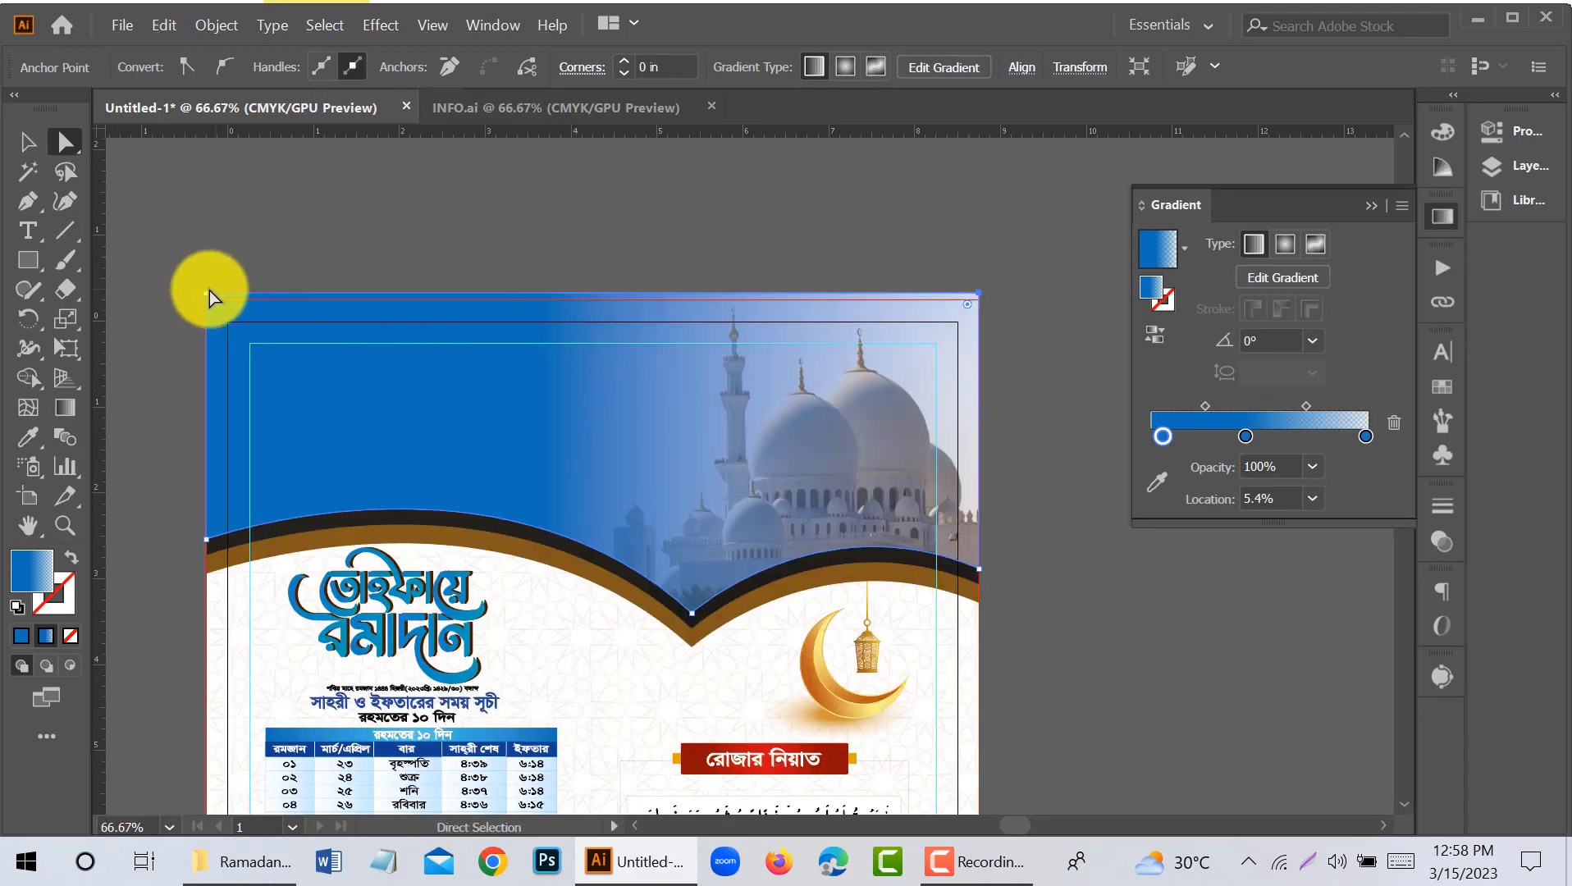
scroll(942, 292, up, 2)
scroll(954, 289, down, 2)
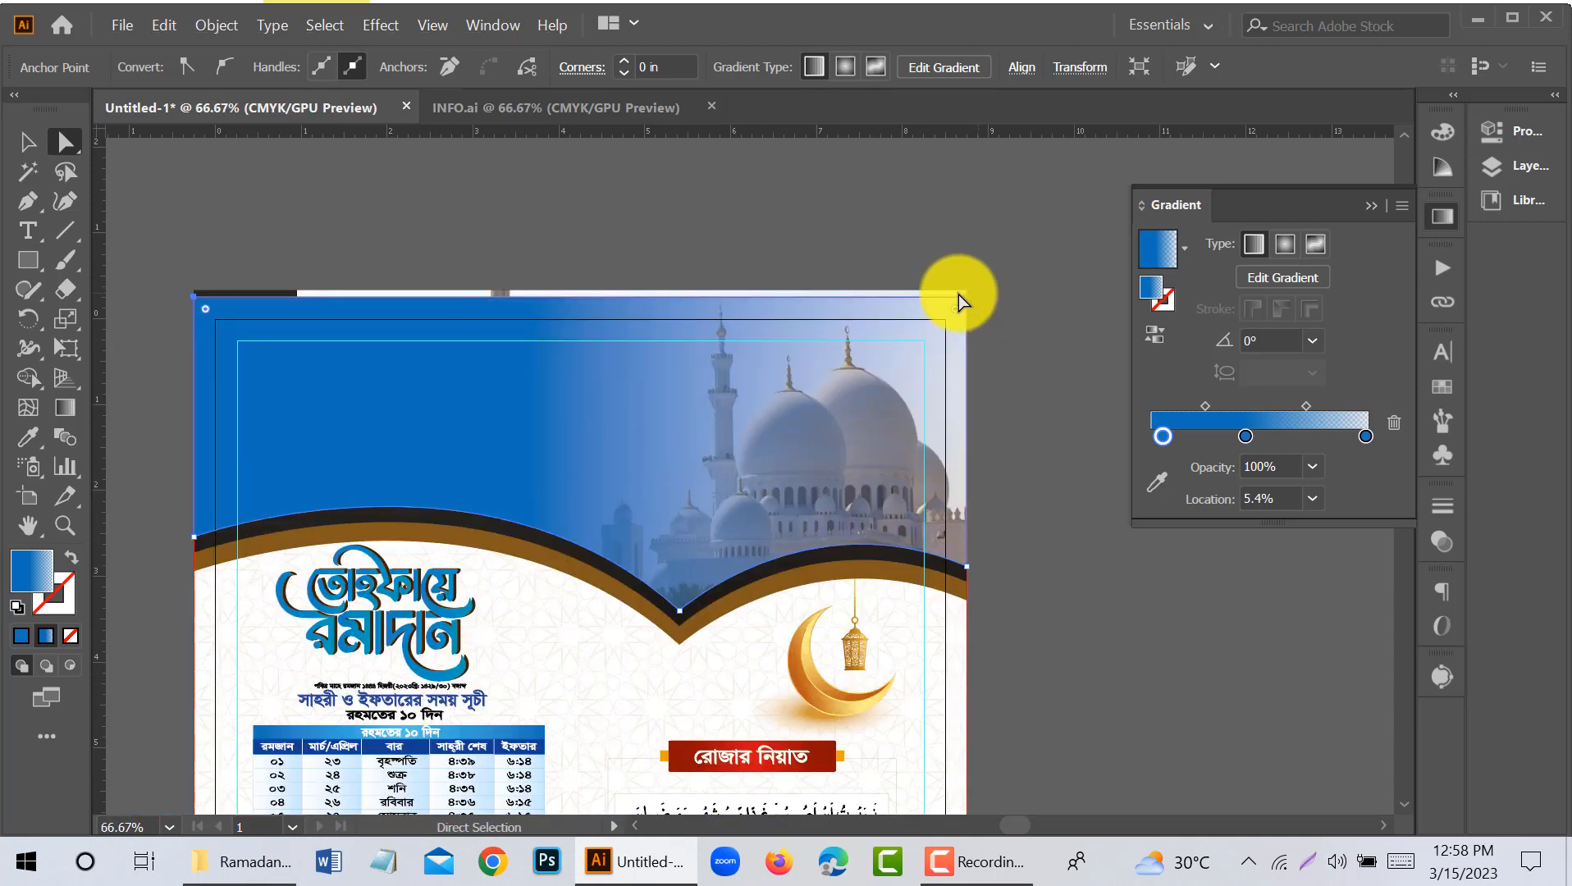
click(194, 290)
shift+click(966, 292)
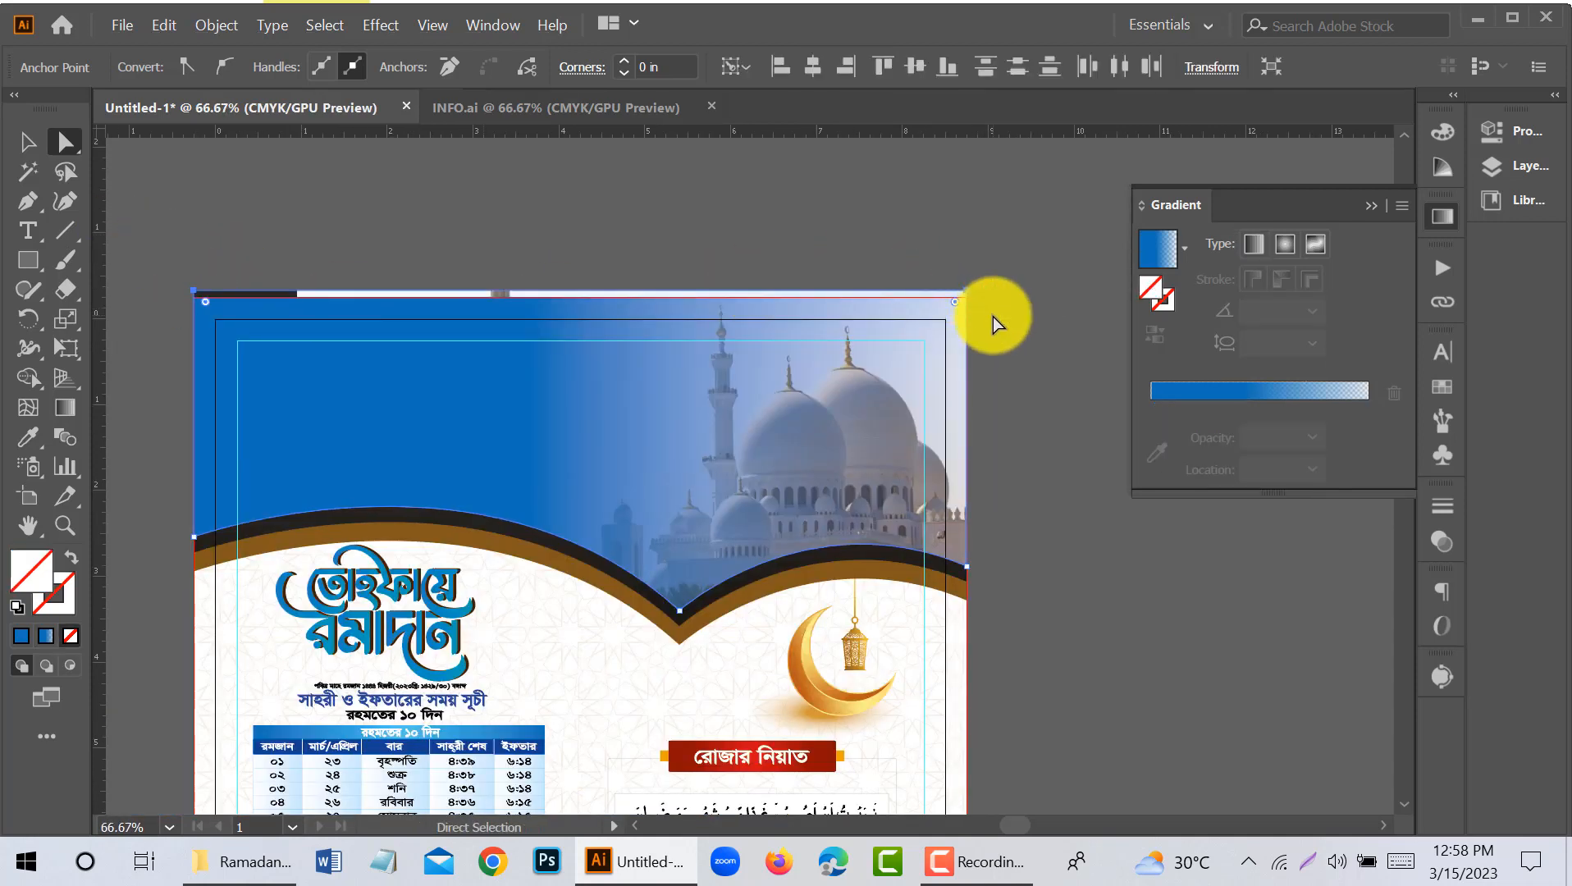
scroll(219, 283, up, 3)
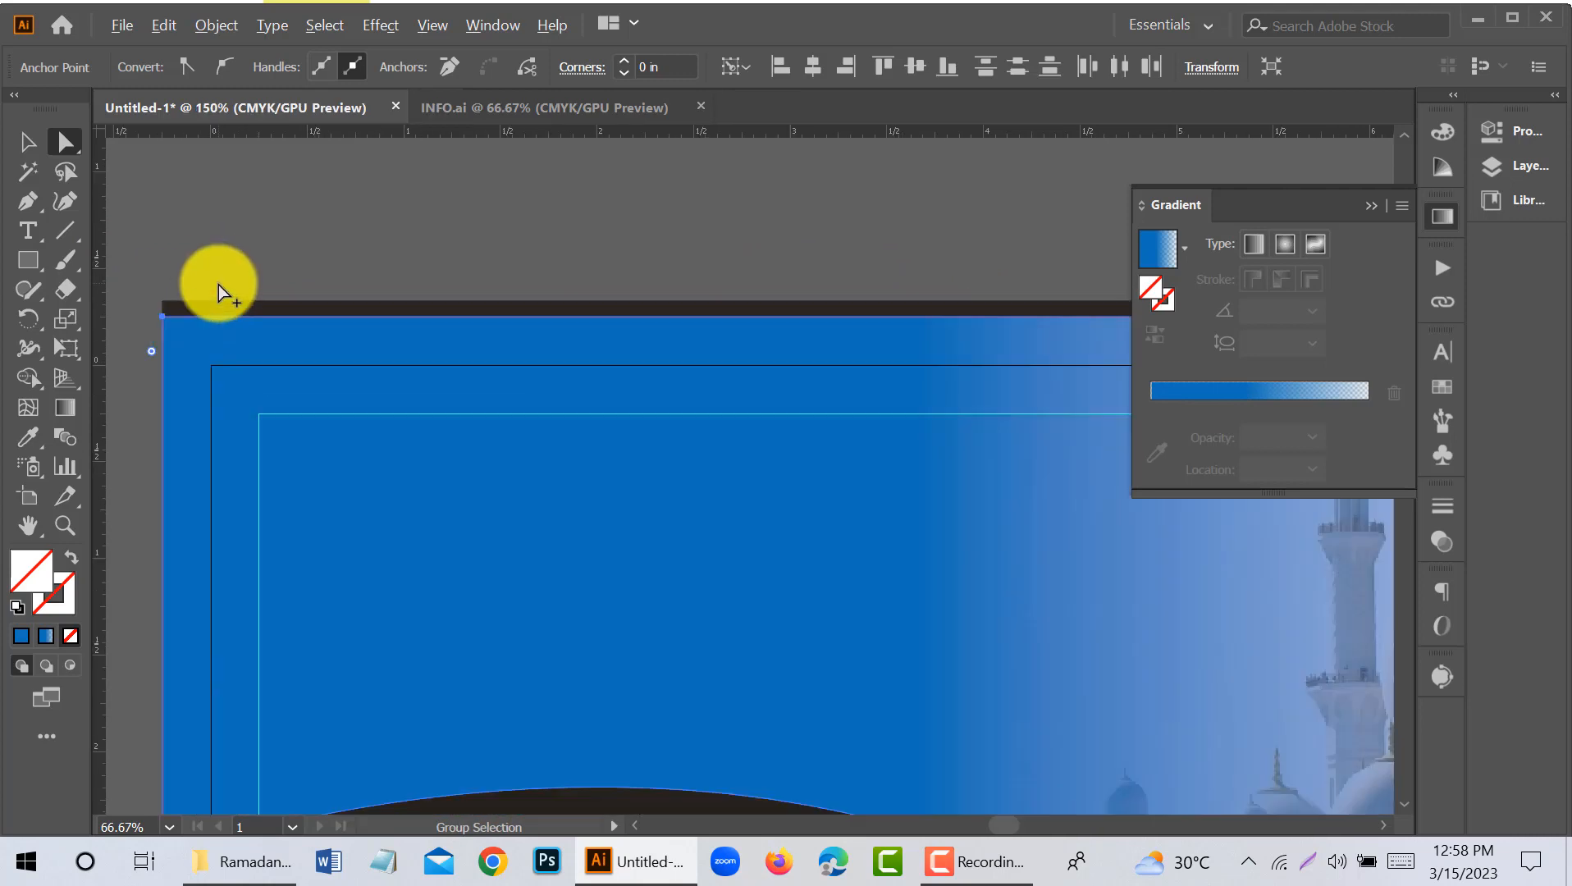
- Remove the dark strip above the blue header with the Shape Builder
click(26, 141)
click(141, 238)
click(28, 375)
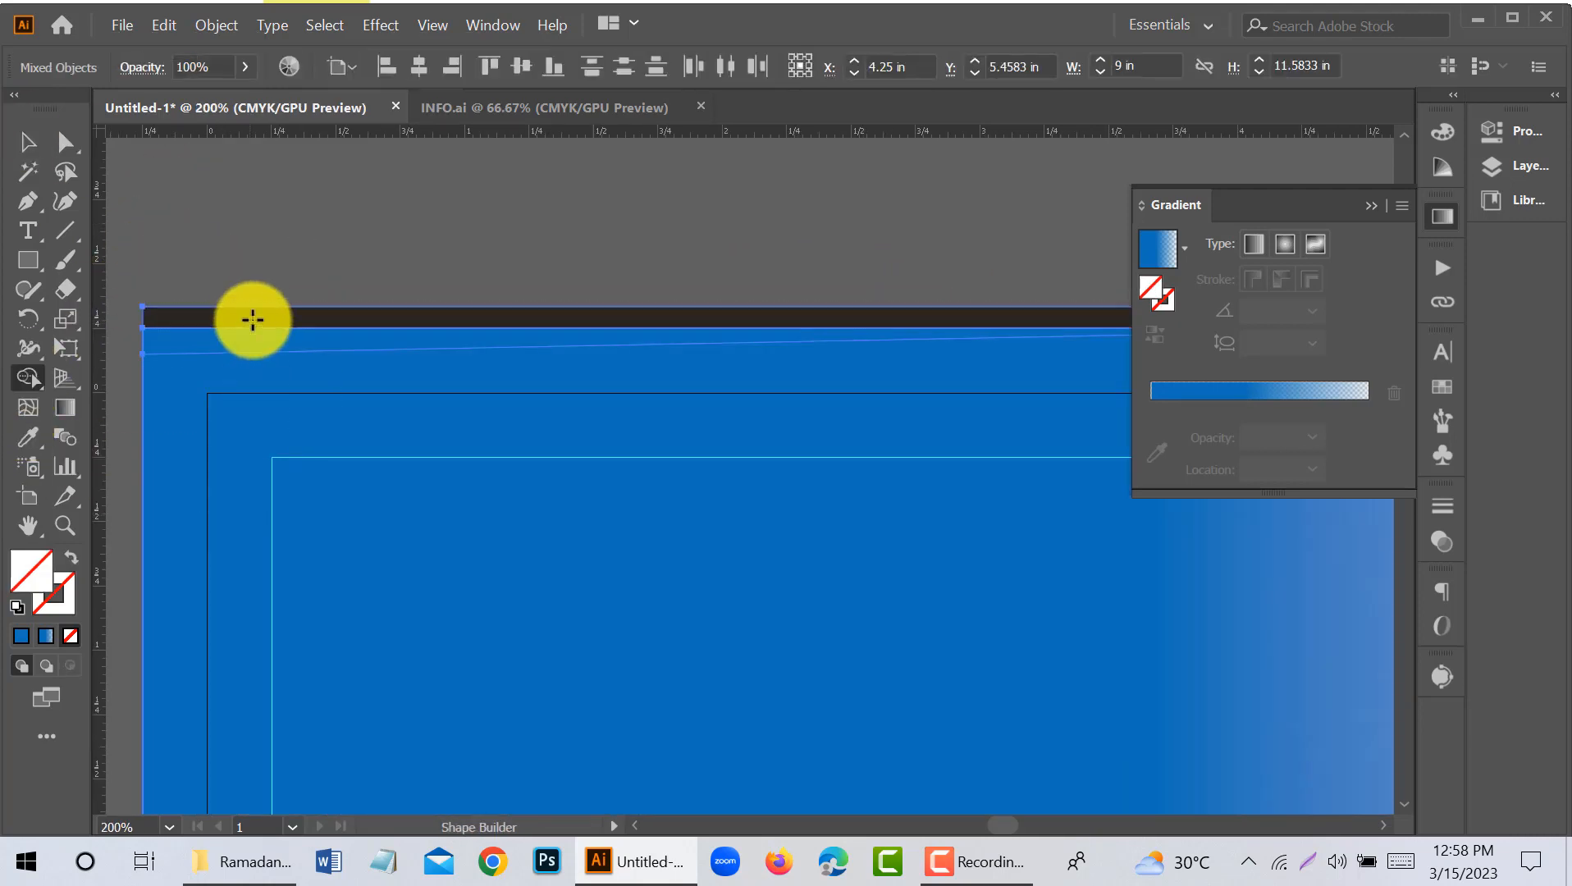
alt+click(253, 320)
click(31, 141)
click(318, 235)
scroll(319, 235, down, 2)
scroll(328, 233, down, 1)
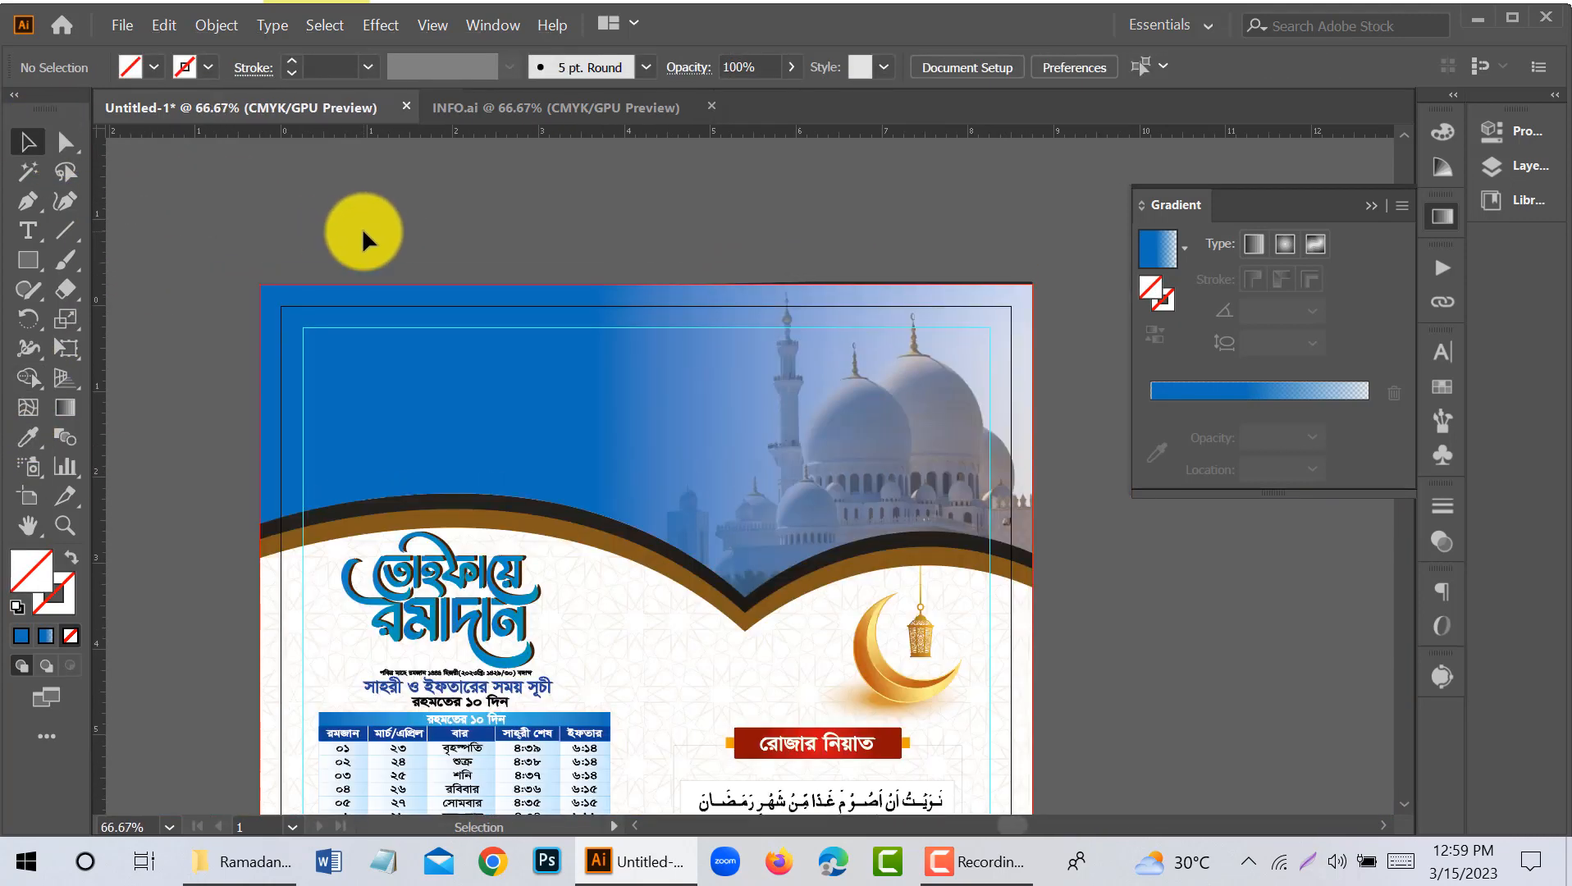
- Remove the remaining dark sliver along the header's upper-right edge with the Shape Builder
scroll(965, 257, up, 4)
drag(1024, 272, 982, 248)
click(1000, 241)
drag(898, 175, 1046, 347)
click(26, 380)
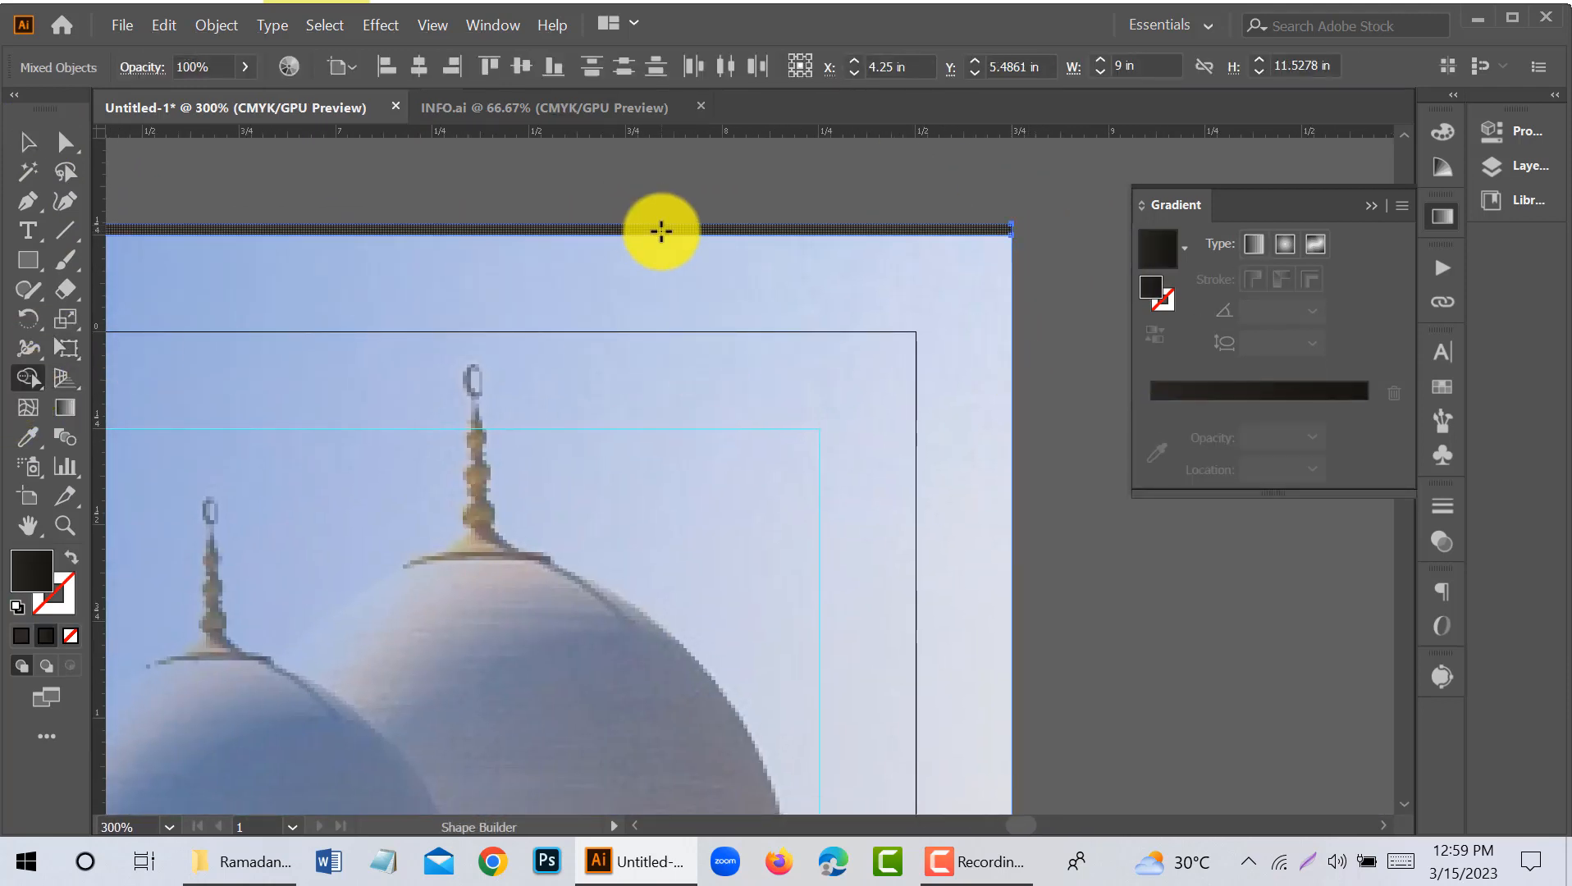
alt+click(660, 230)
click(30, 146)
click(349, 156)
scroll(973, 230, down, 3)
scroll(974, 224, down, 1)
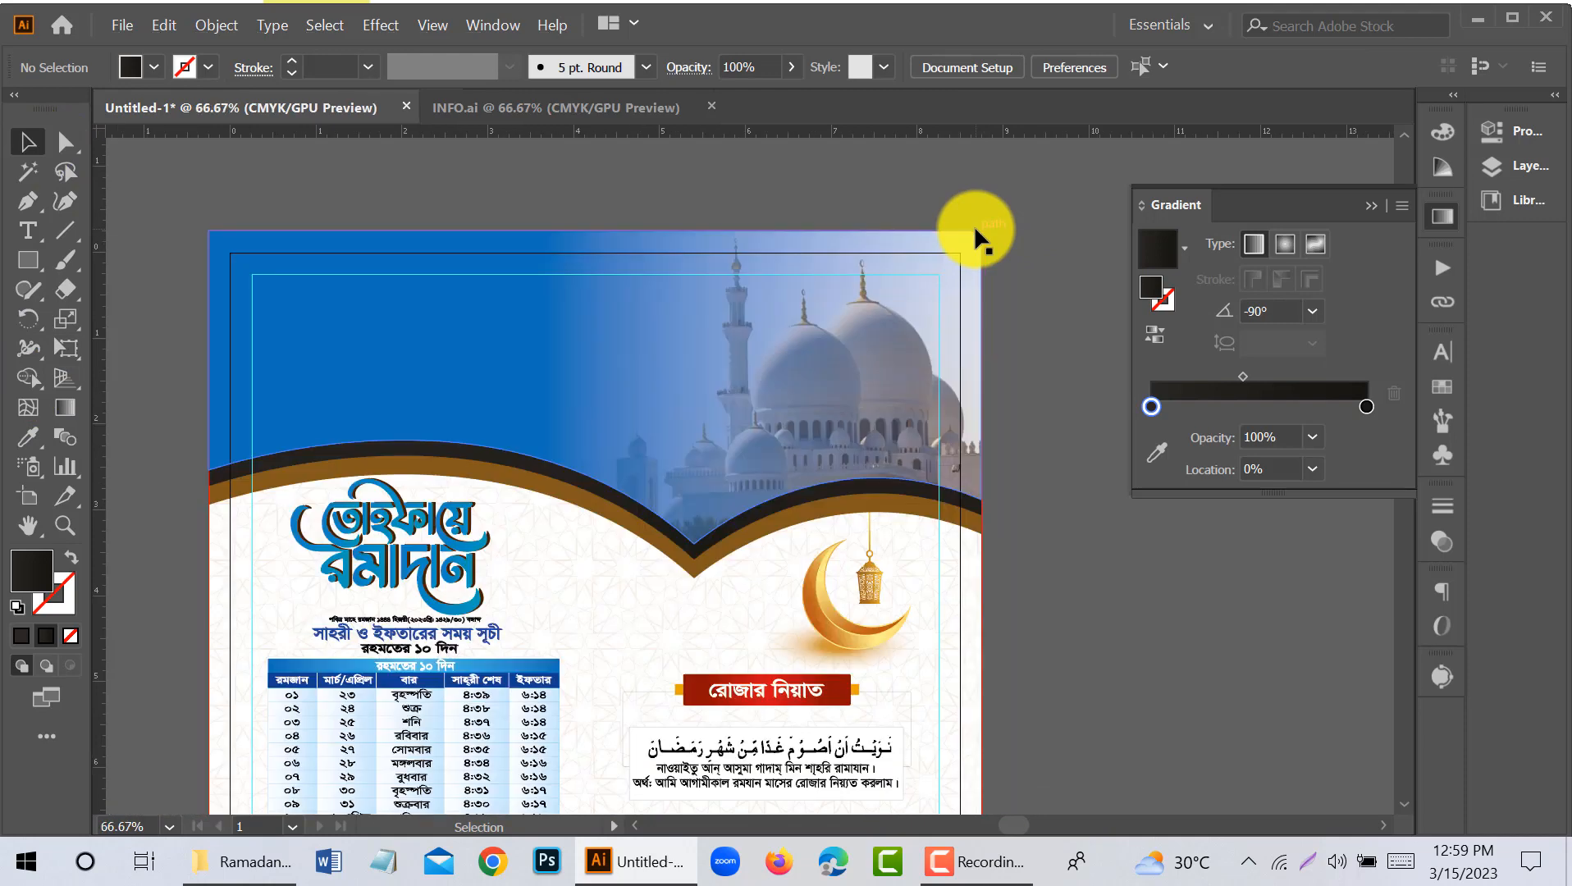
- Collapse the gradient settings and review the full calendar layout
click(1369, 205)
scroll(941, 308, down, 1)
scroll(941, 307, down, 2)
scroll(941, 308, down, 1)
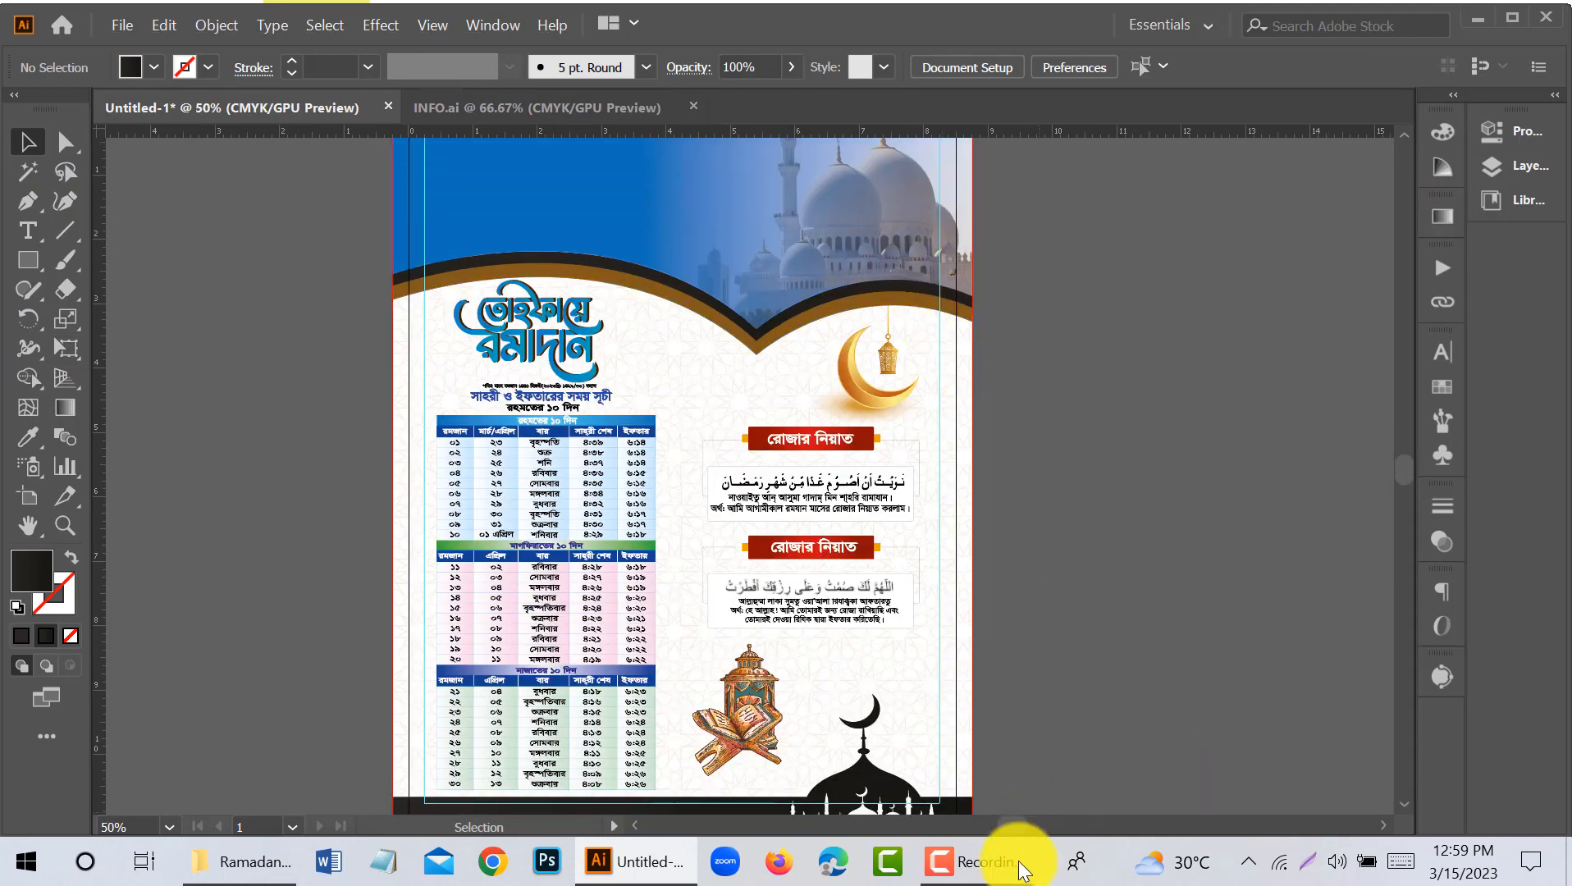
click(1017, 864)
click(1480, 768)
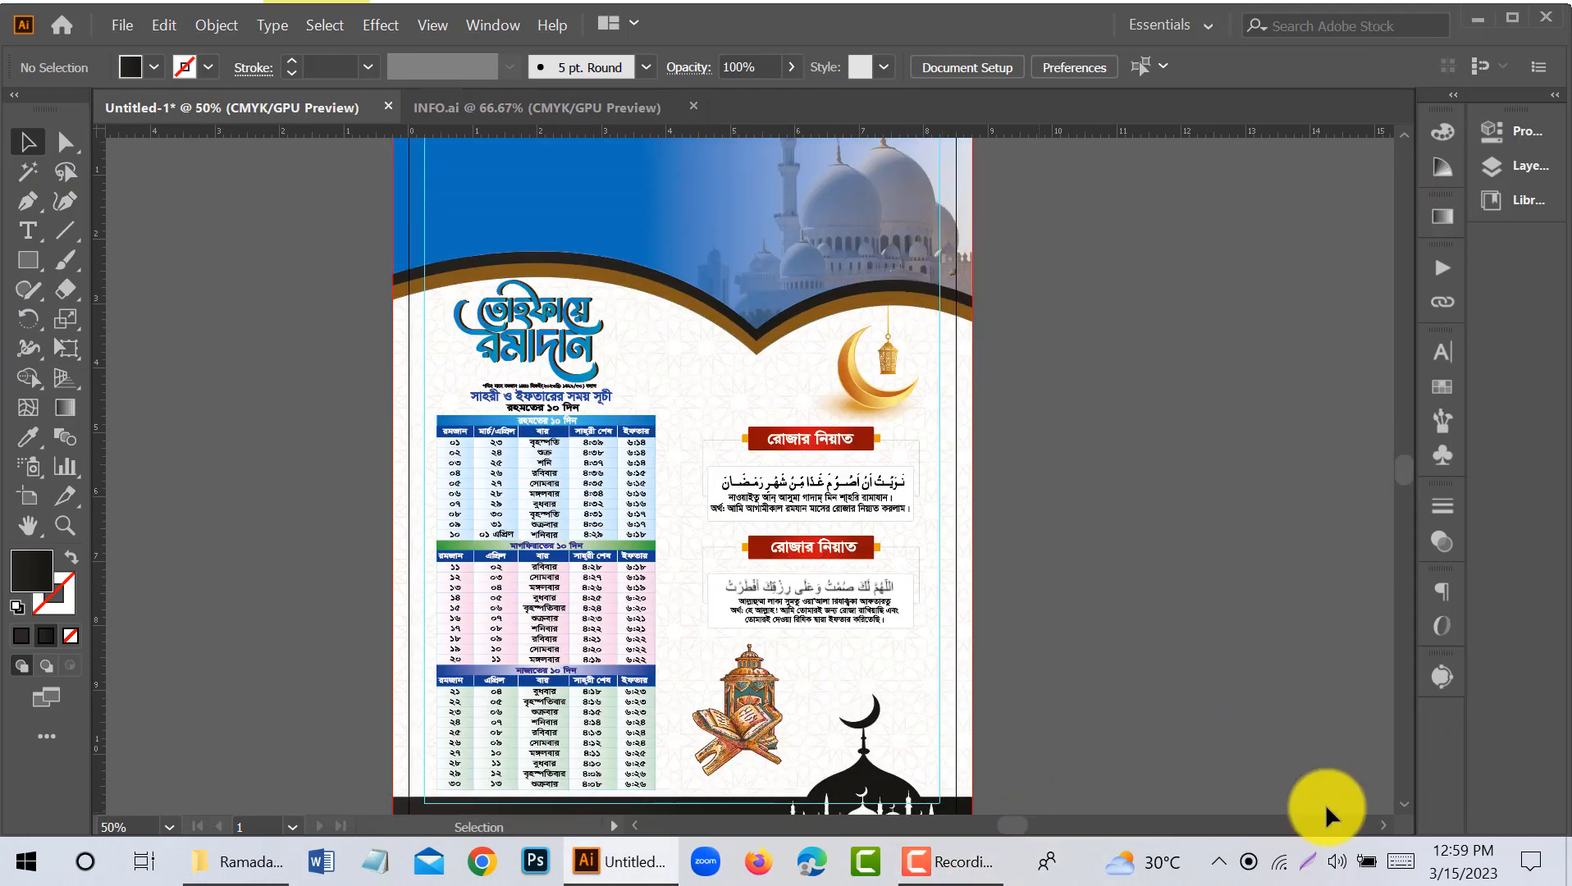
- Paste the "Ramadan Calendar" text into the blue header area
click(976, 859)
click(1485, 765)
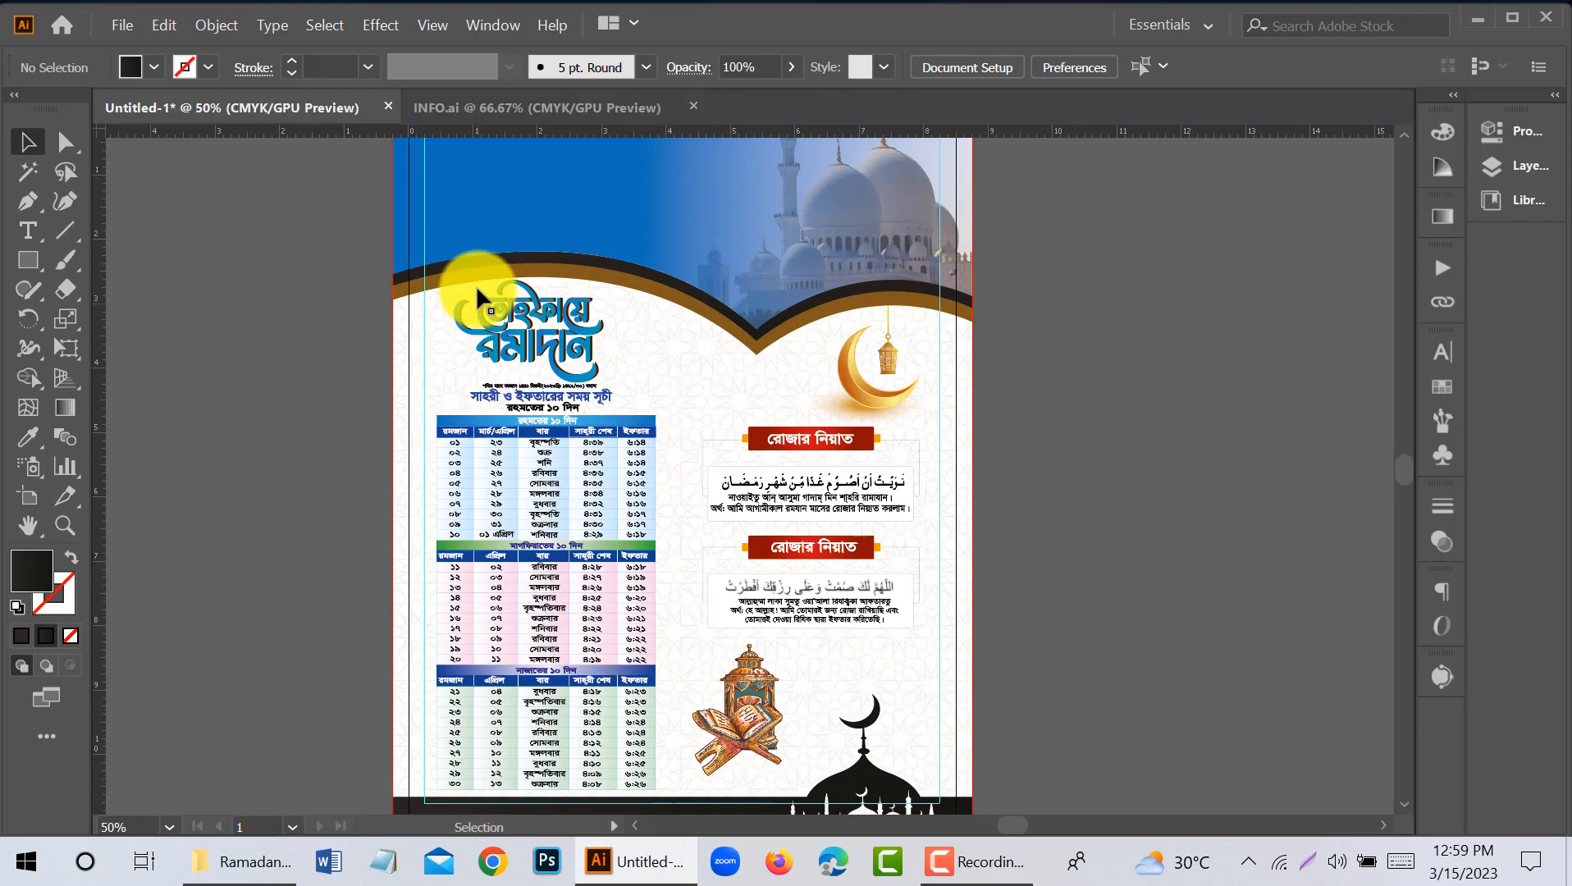
scroll(474, 297, up, 1)
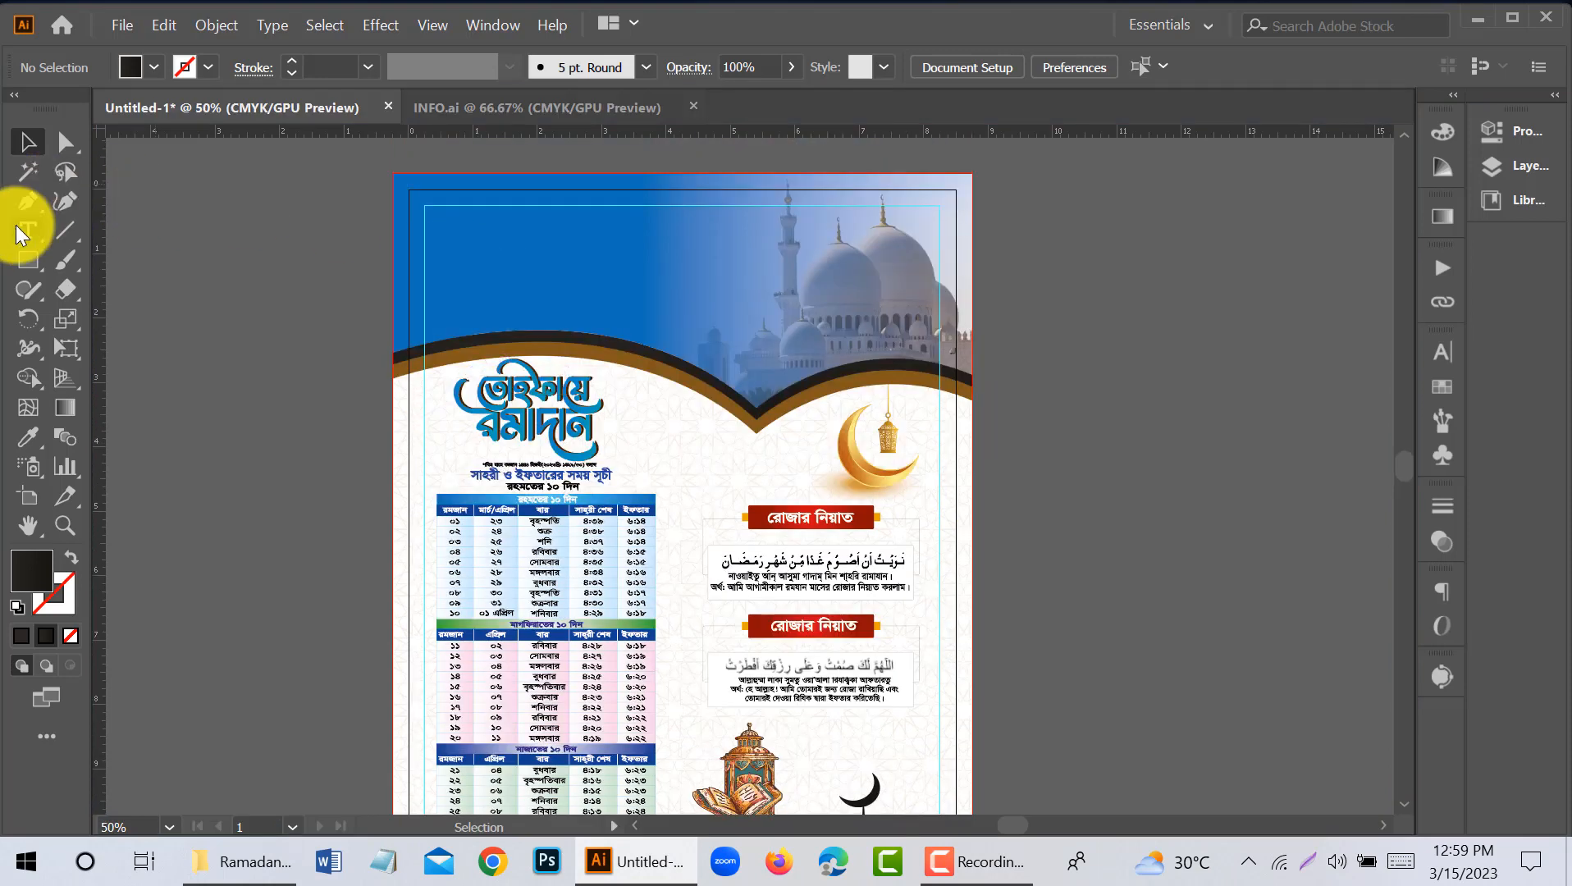
click(430, 253)
key(ctrl+v)
click(27, 142)
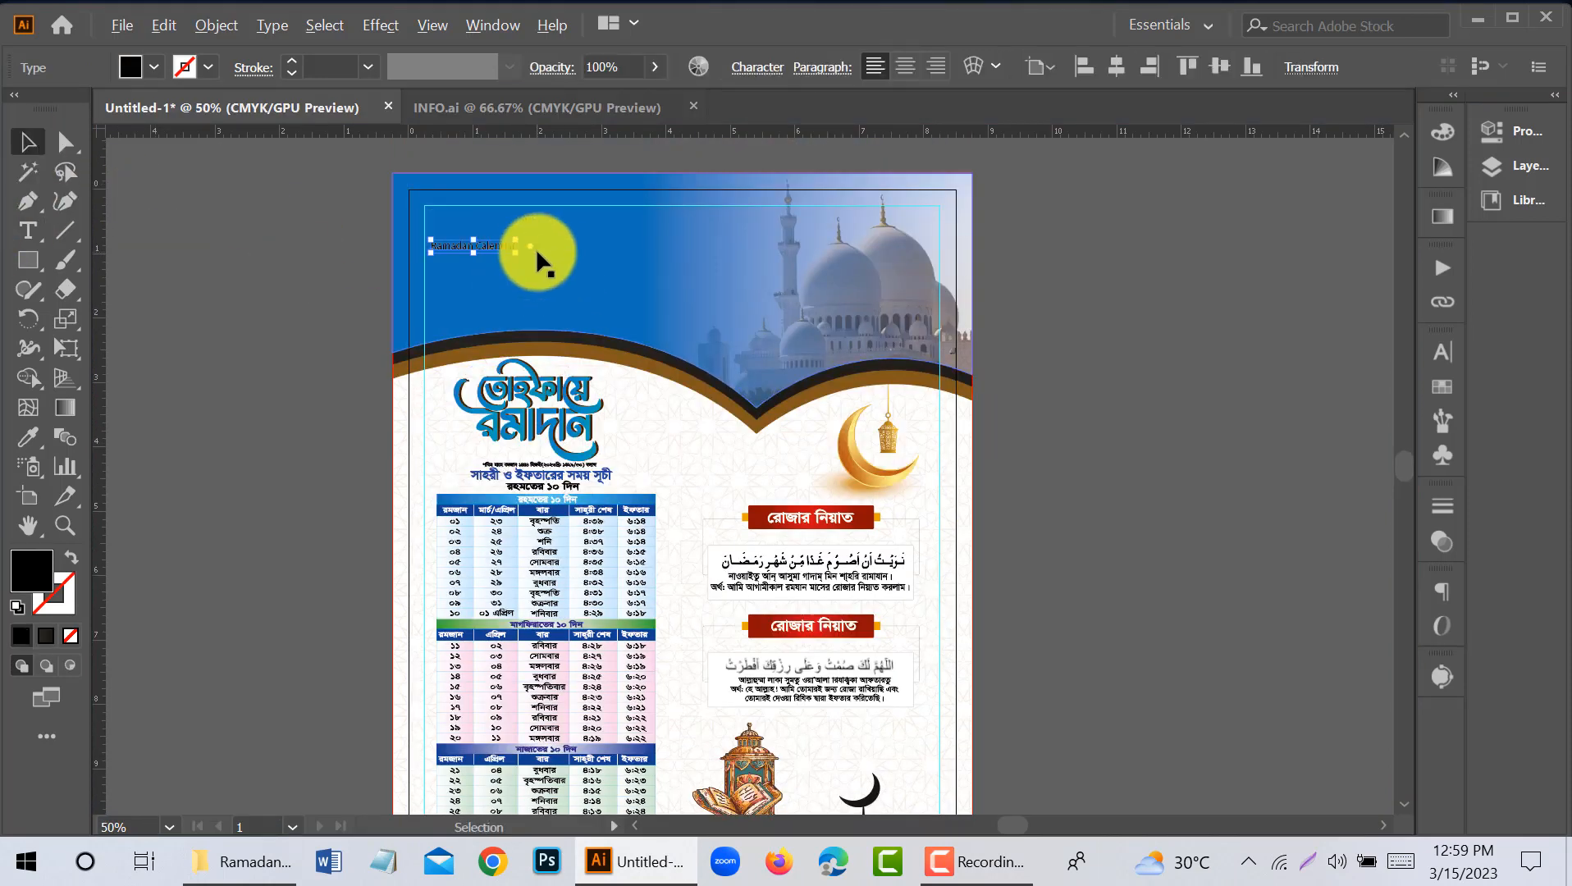
- Format the pasted "Ramadan Calendar" title in Raleway ExtraBold at 32 pt
scroll(535, 248, up, 1)
click(1443, 351)
click(1396, 370)
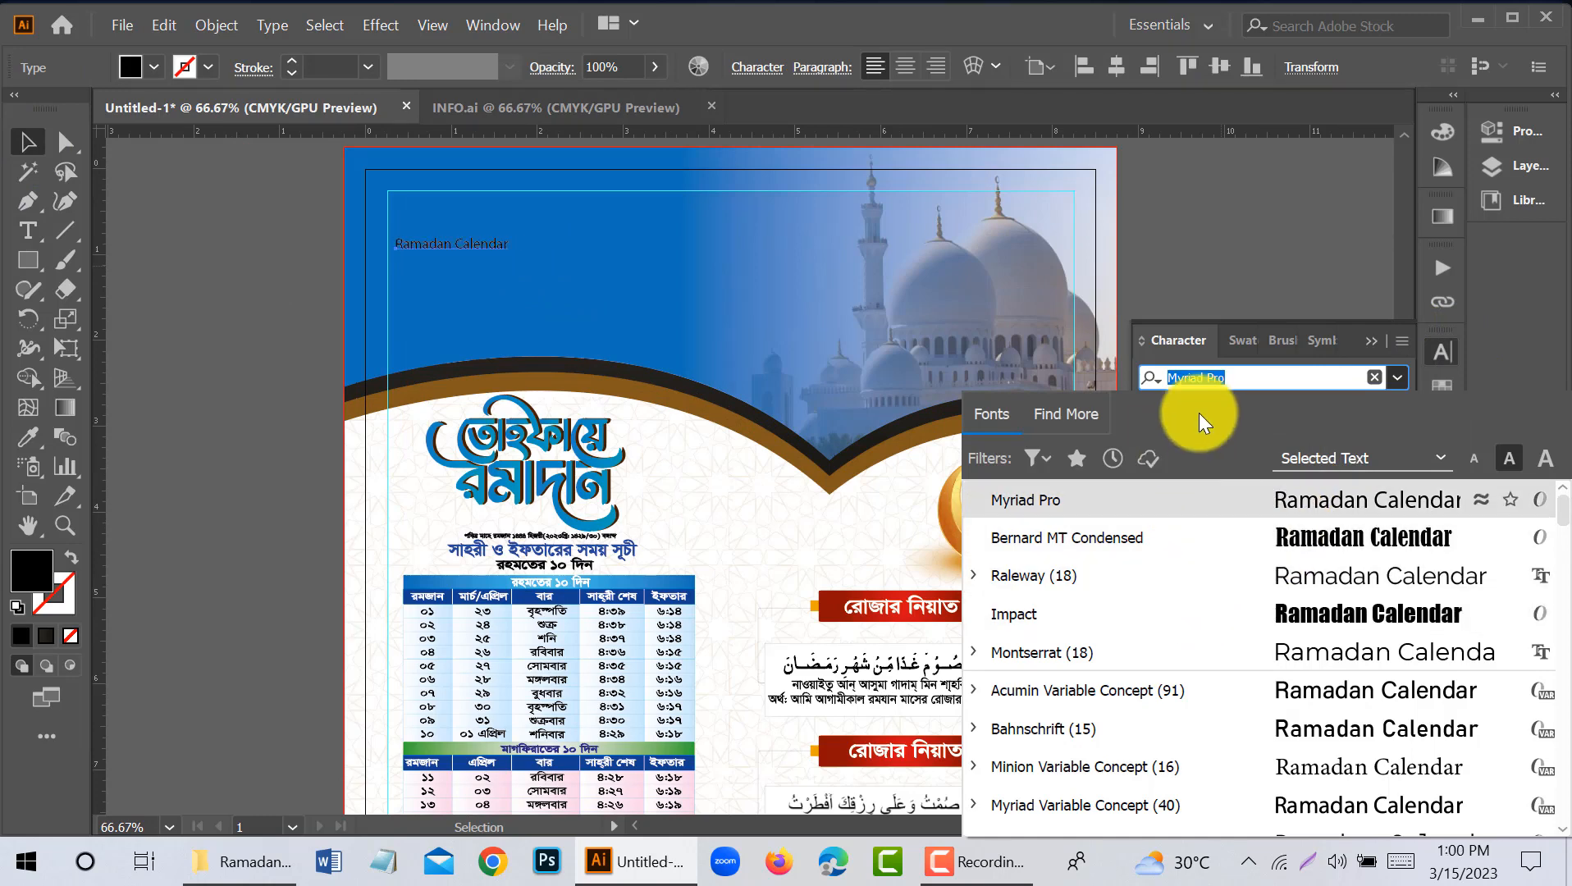
text(Ra)
click(1120, 759)
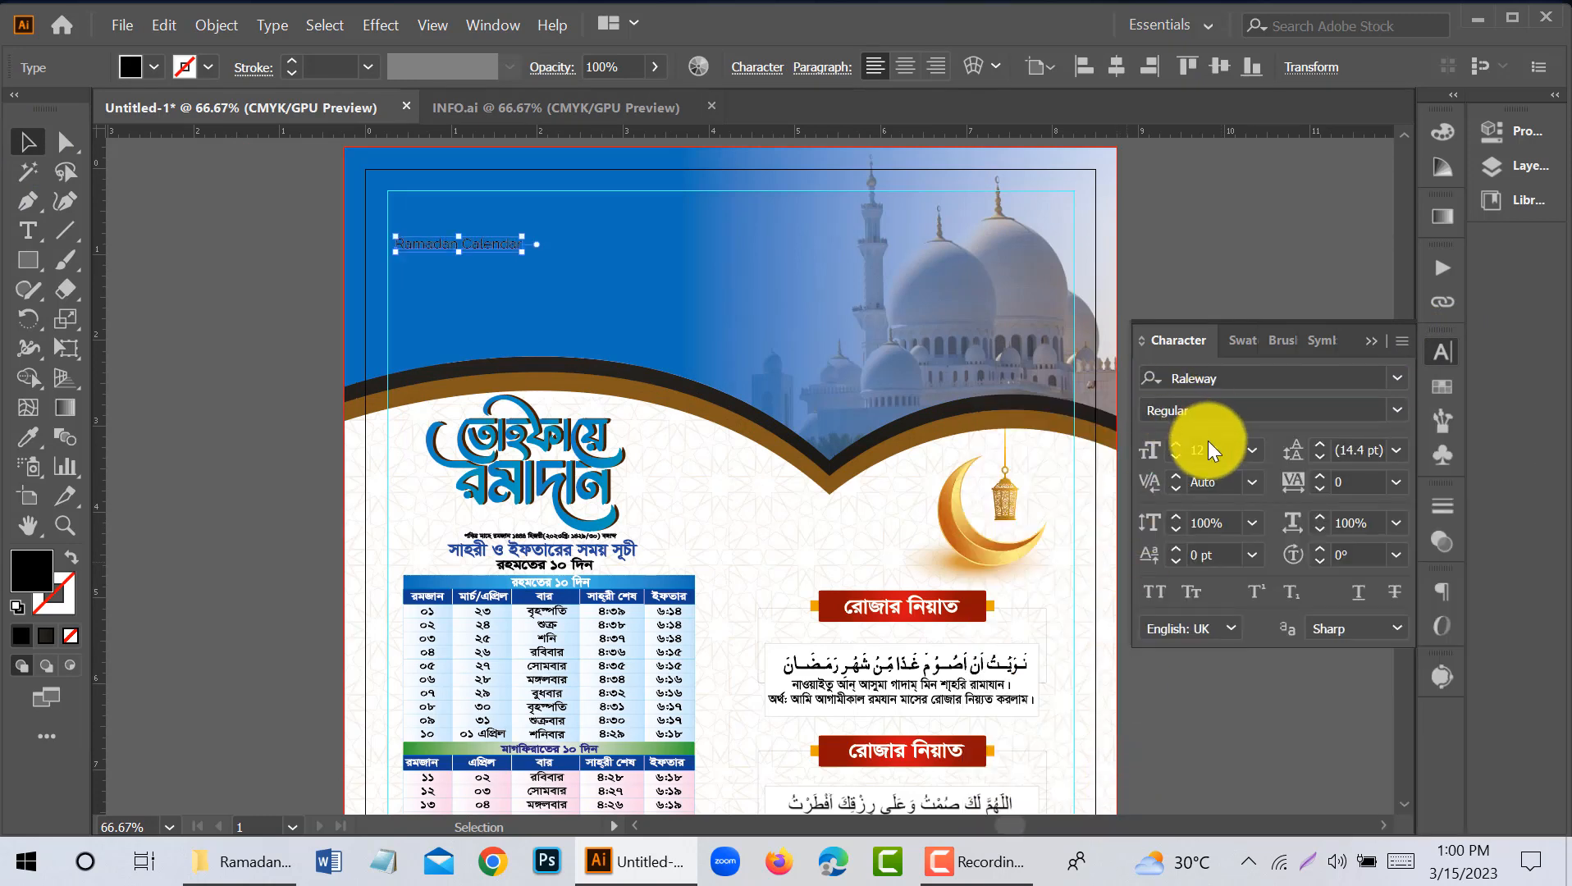
scroll(1207, 450, up, 16)
click(1396, 410)
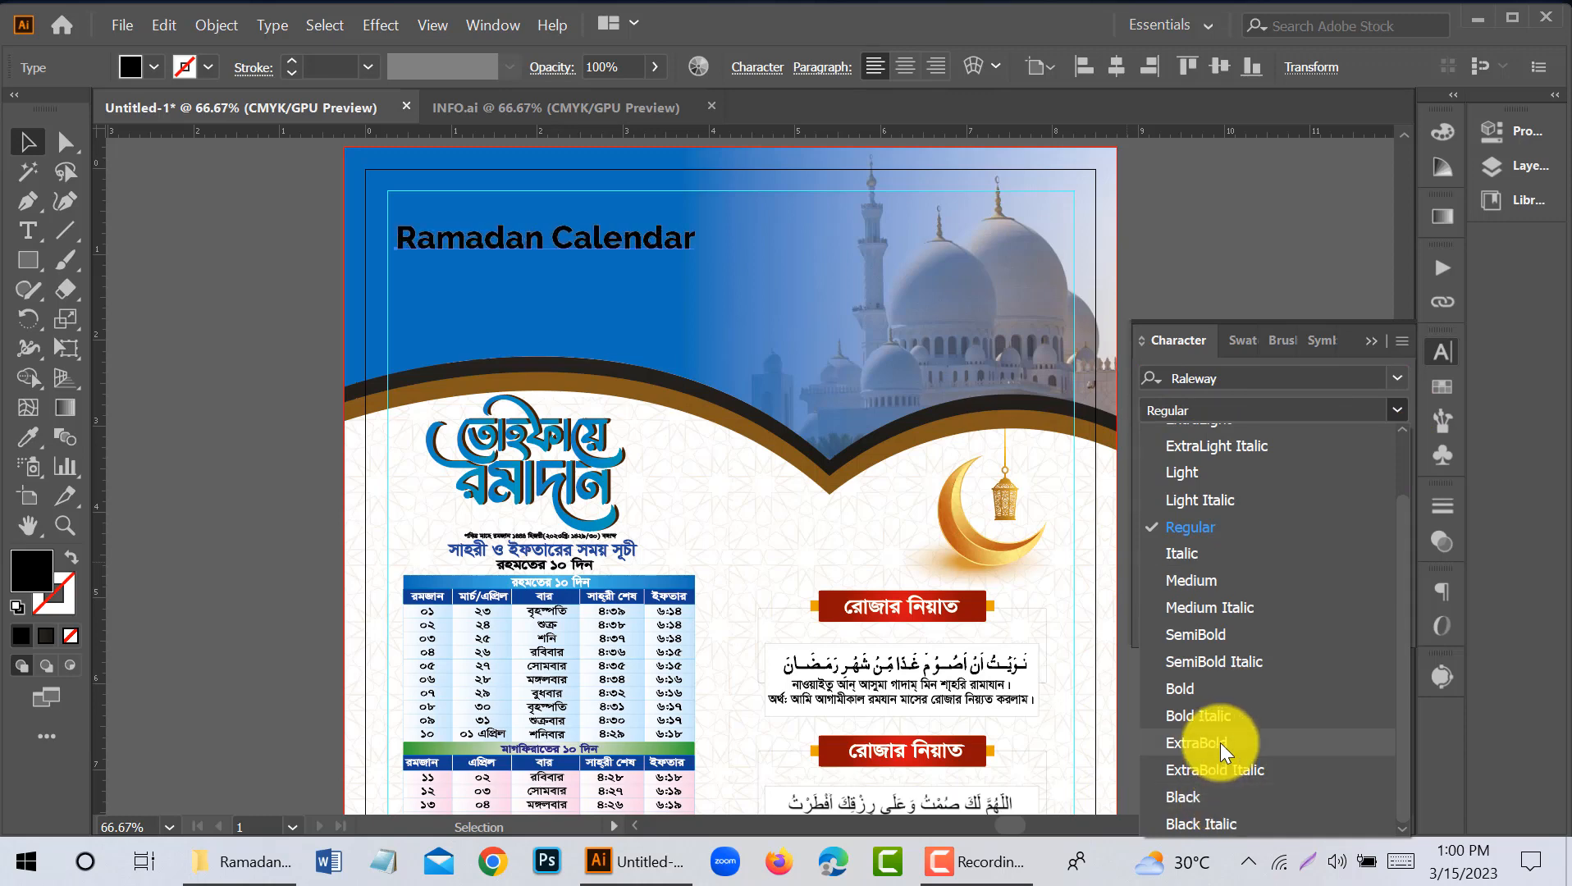
click(1219, 743)
scroll(1203, 449, up, 4)
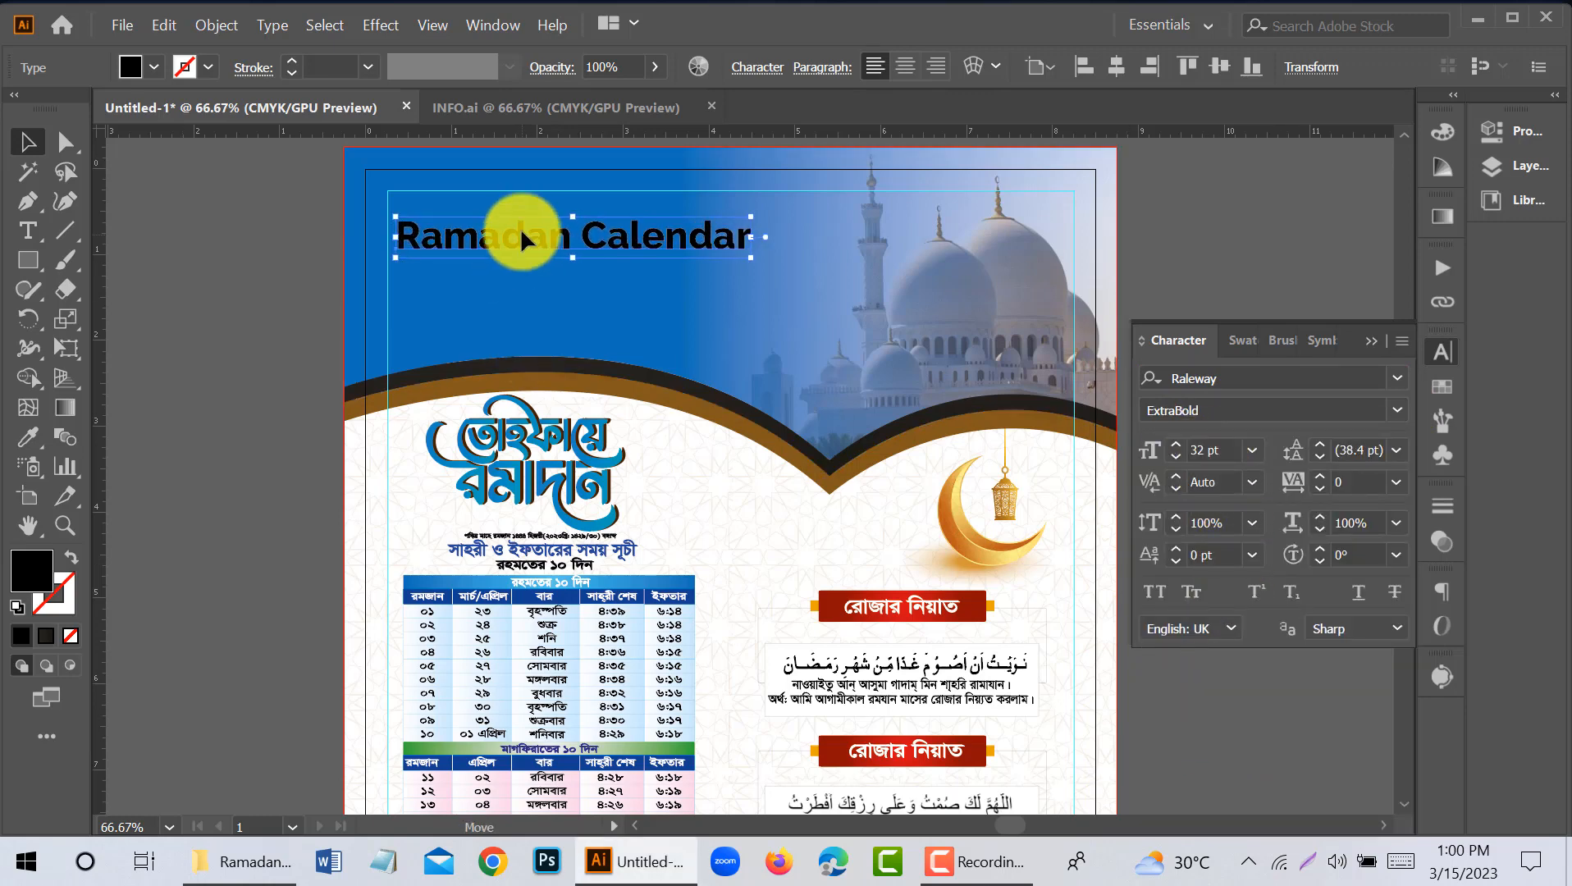
- Move the title to the header's upper-left margin guides and make it Raleway Black with a white fill
drag(521, 227, 523, 227)
click(1396, 410)
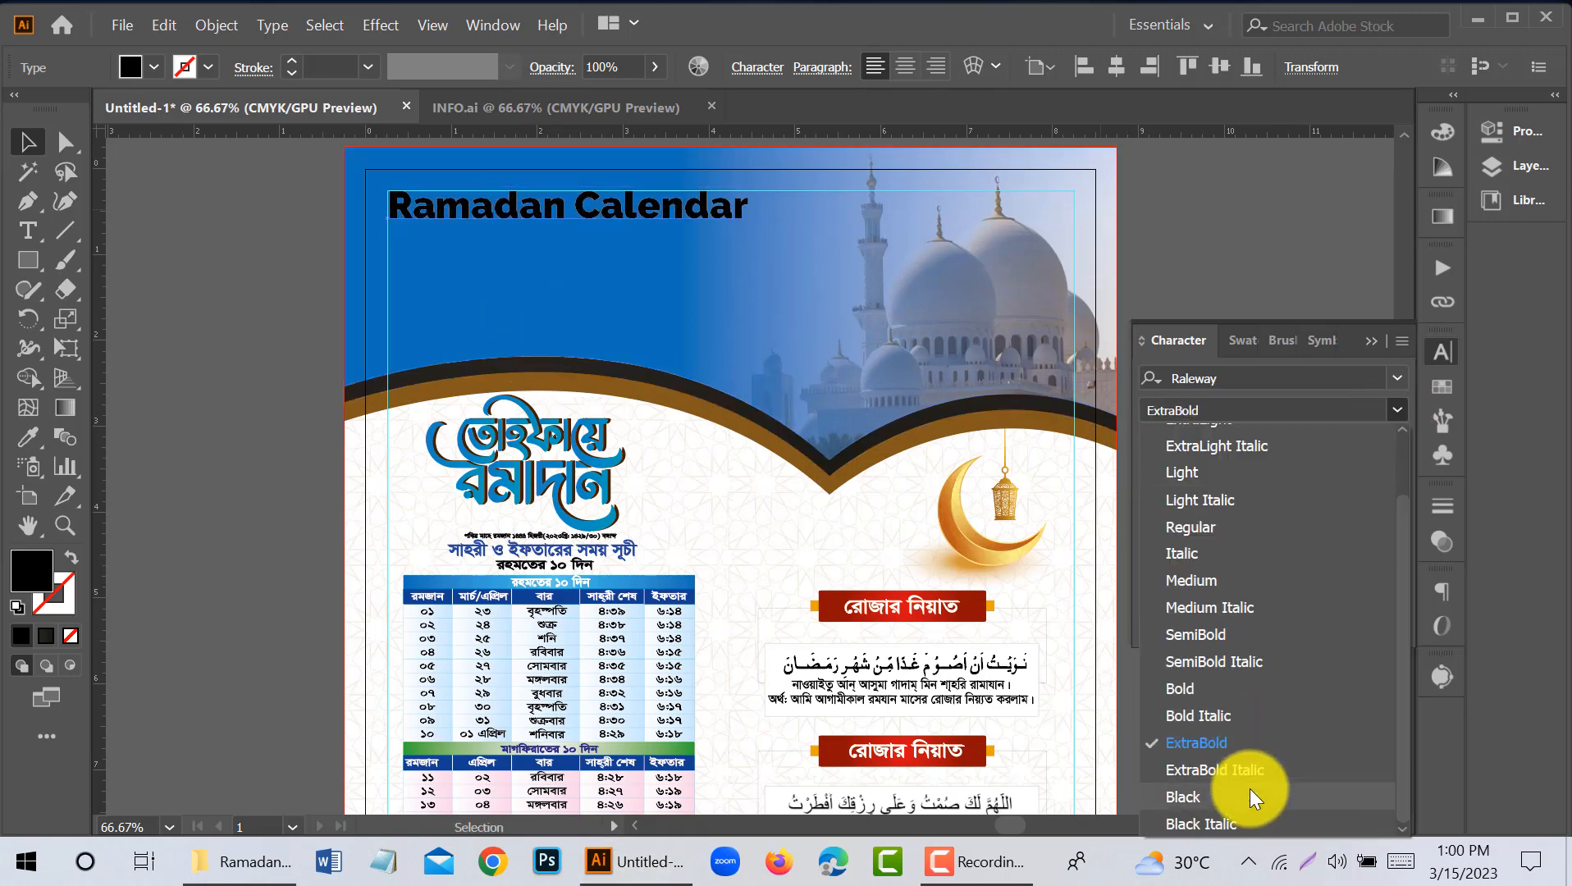
click(1249, 790)
double_click(31, 566)
drag(467, 368, 445, 245)
key(Return)
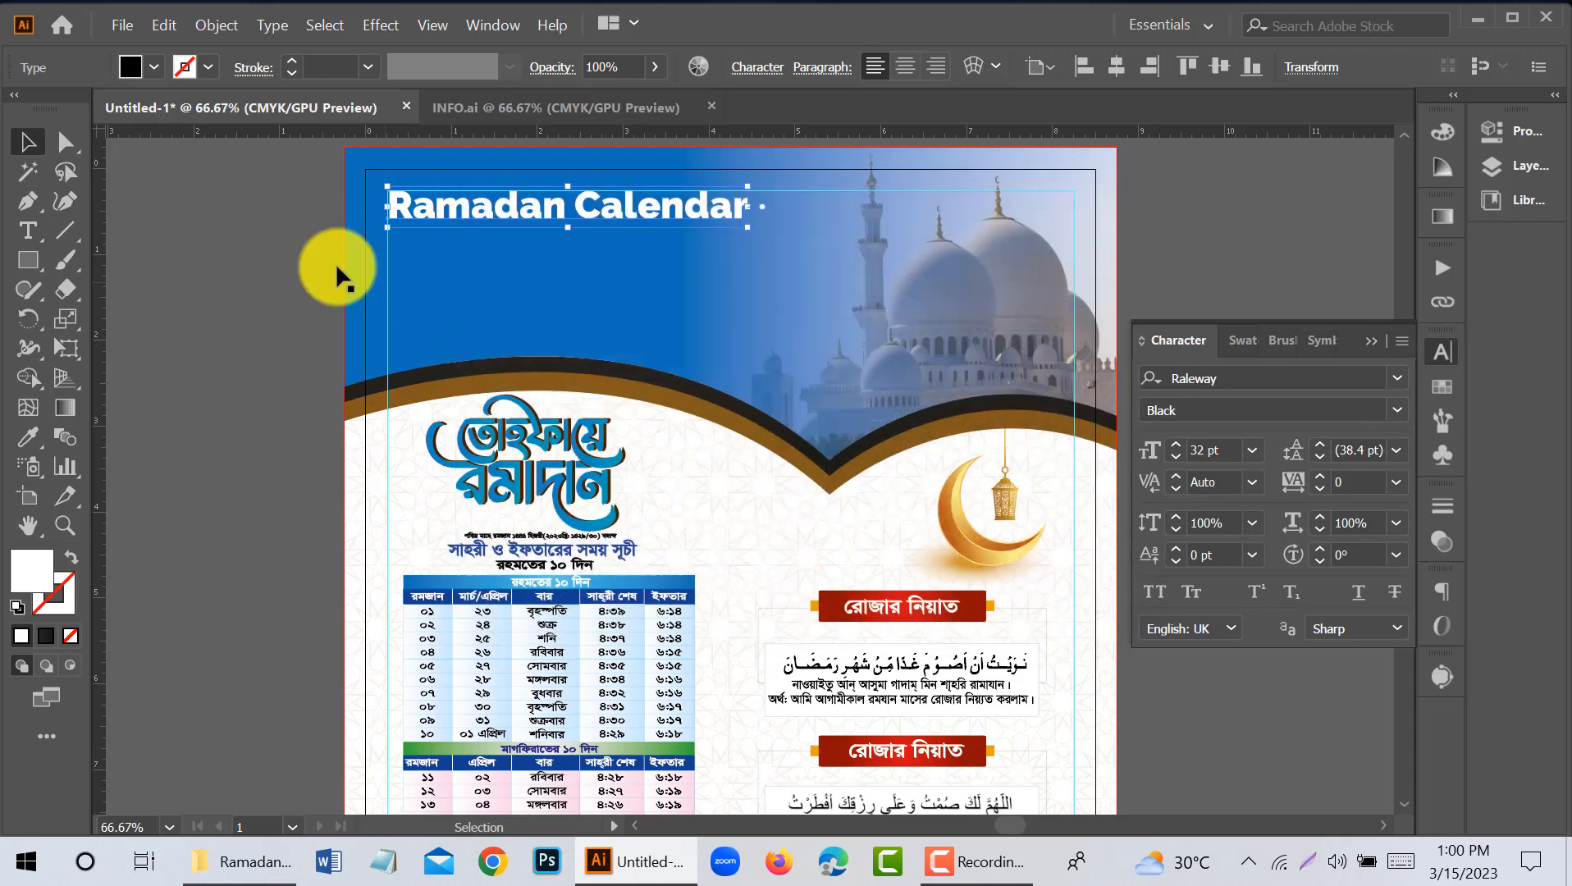
- Add a separate "2023" text object below the "Ramadan Calendar" title
click(336, 266)
click(28, 231)
click(398, 257)
text(2)
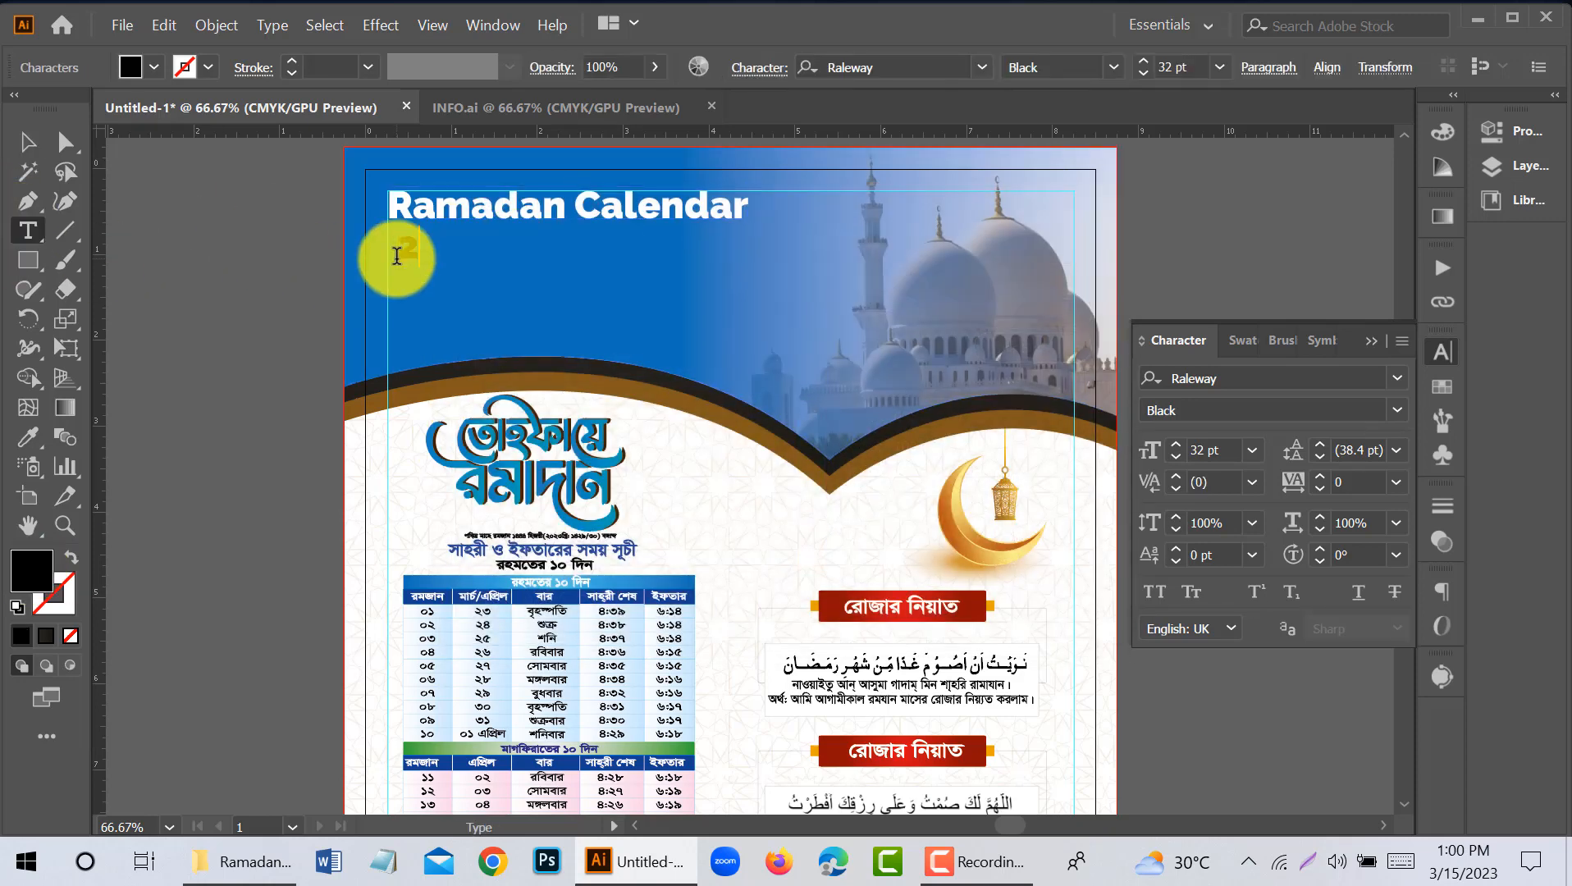
text(023)
click(27, 142)
- Set the "2023" text to Impact at 46 pt
click(1396, 378)
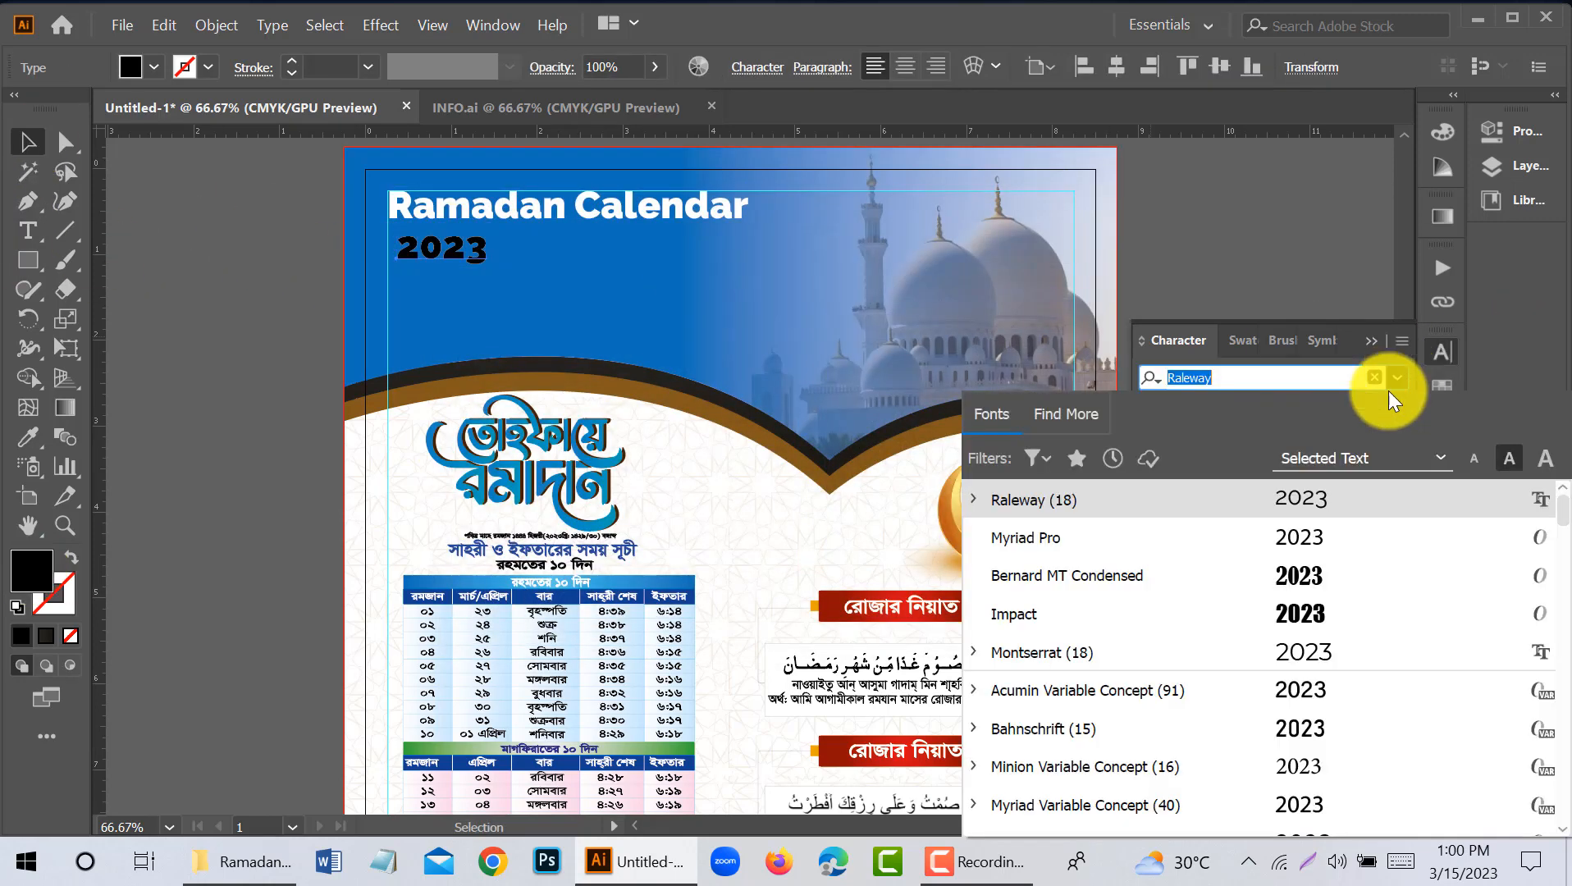
click(1195, 603)
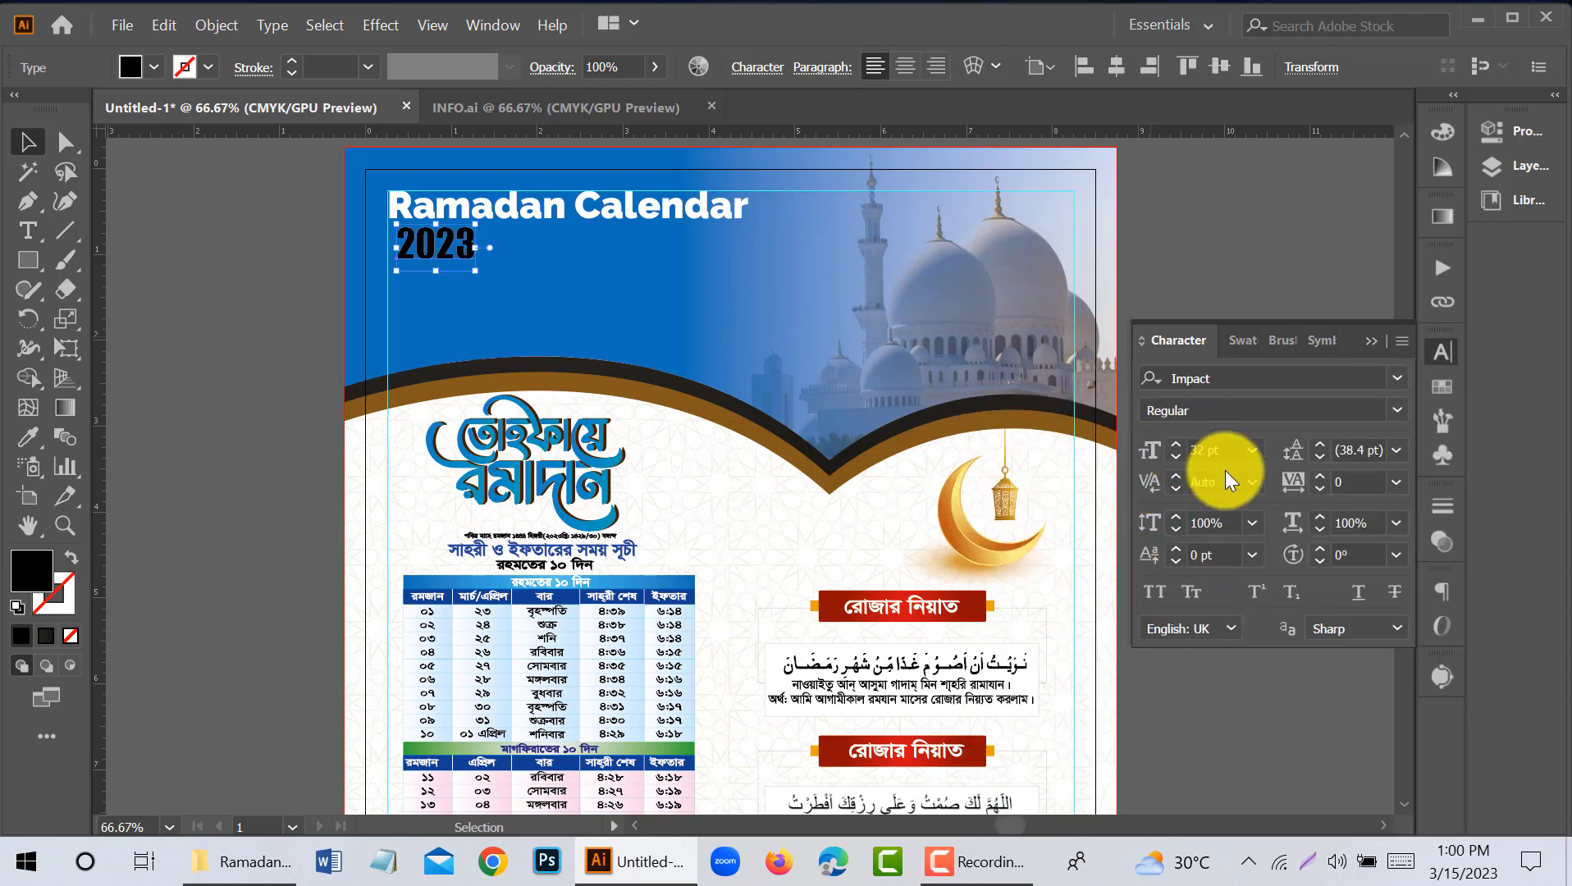
click(1204, 450)
text(46)
key(Return)
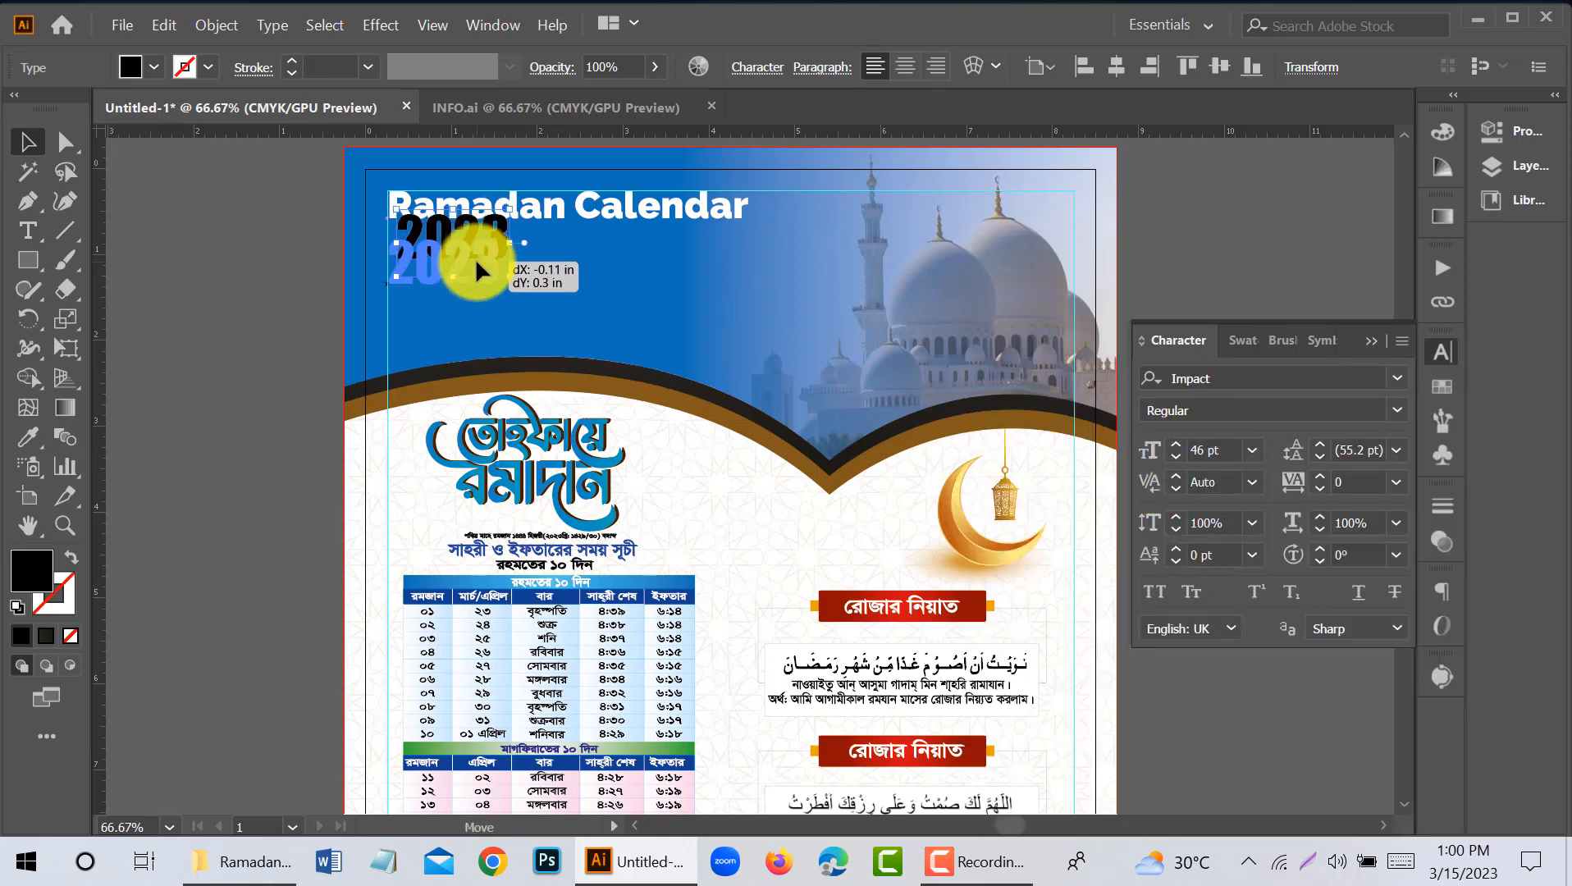
- Fill "2023" with white and move it down to leave room beneath the title
double_click(24, 567)
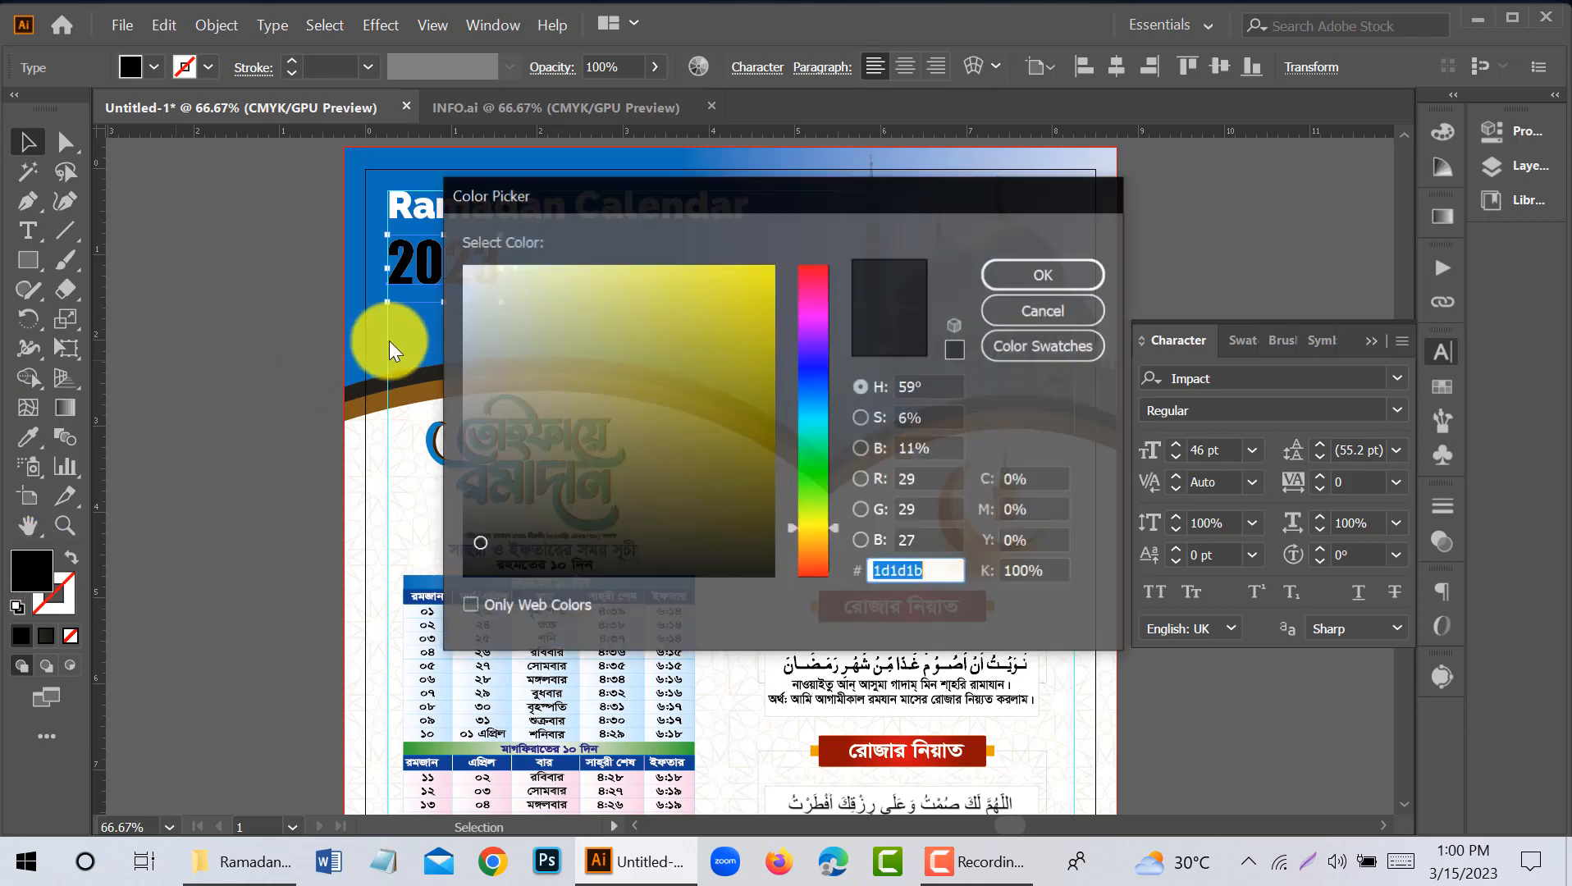
click(1007, 271)
click(181, 336)
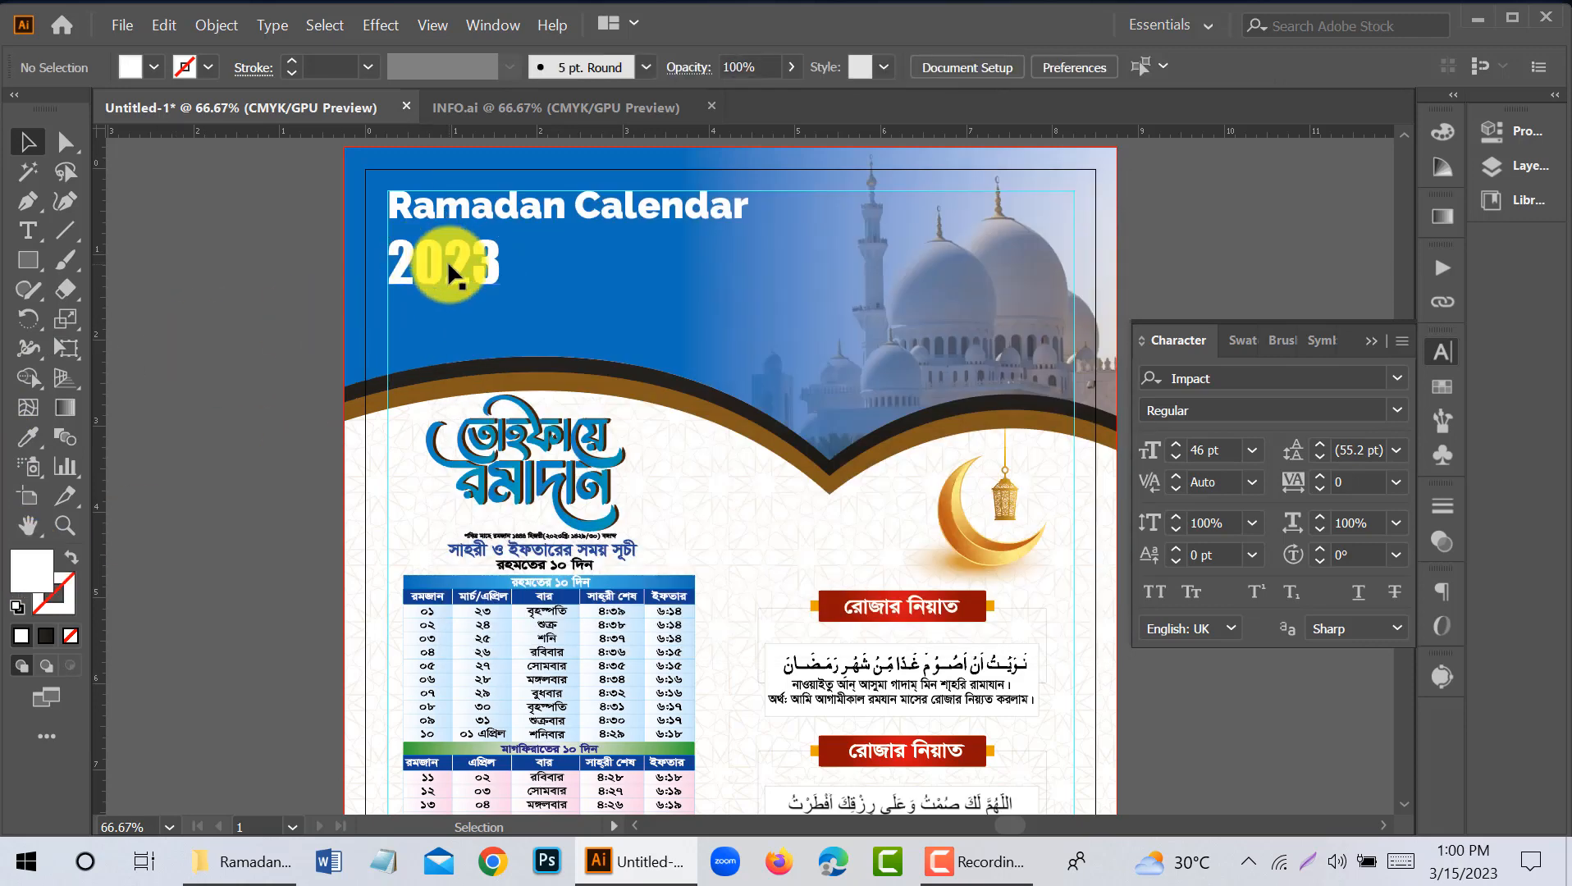
drag(438, 301, 438, 302)
click(27, 231)
click(568, 206)
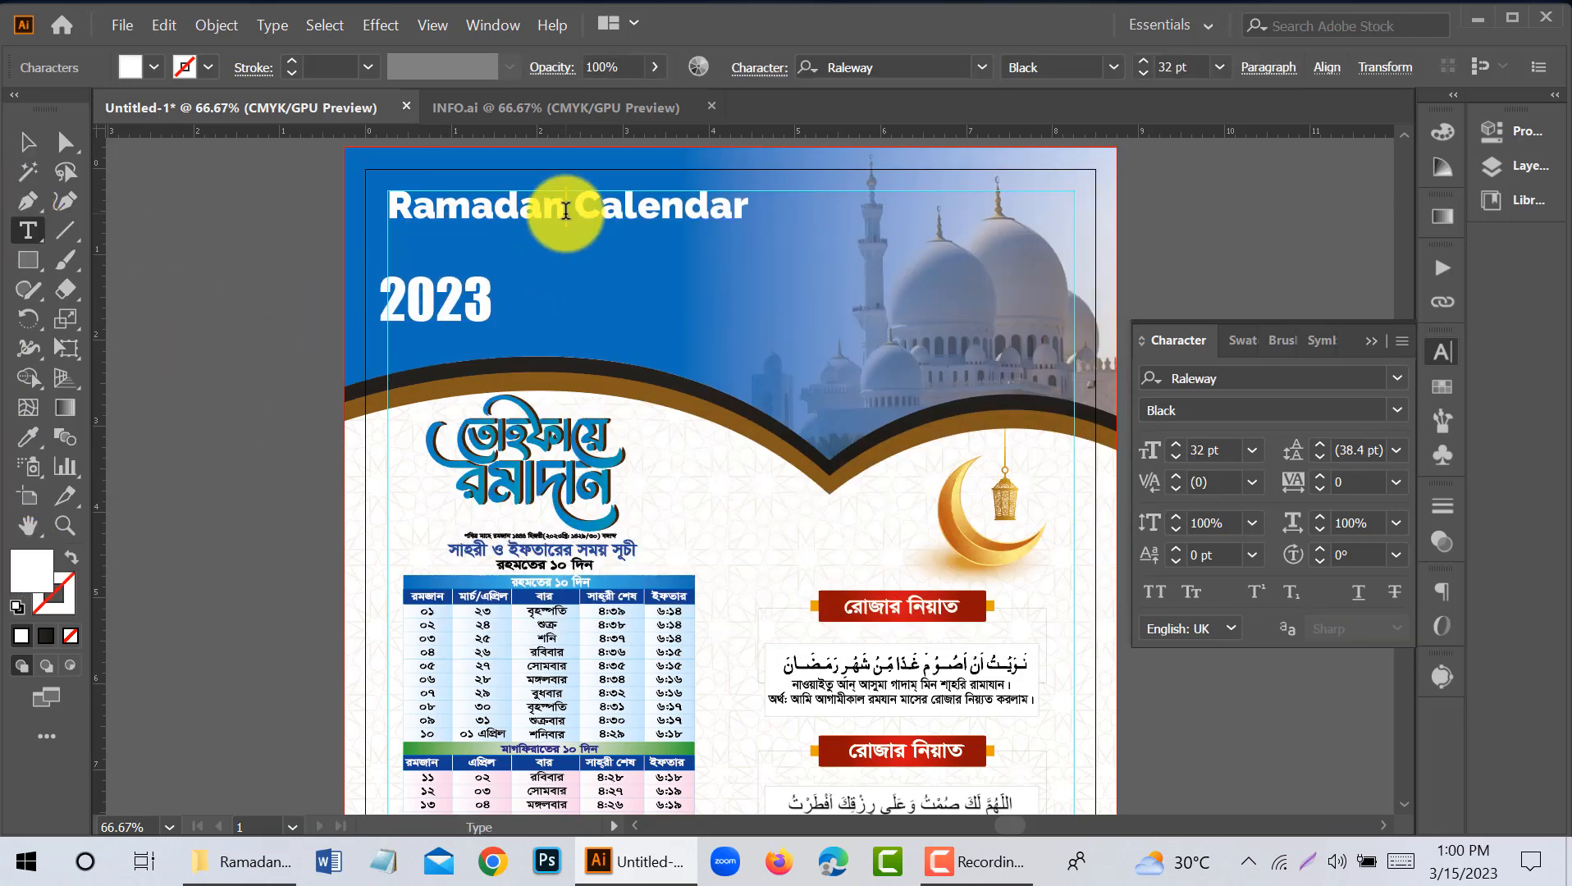
key(Return)
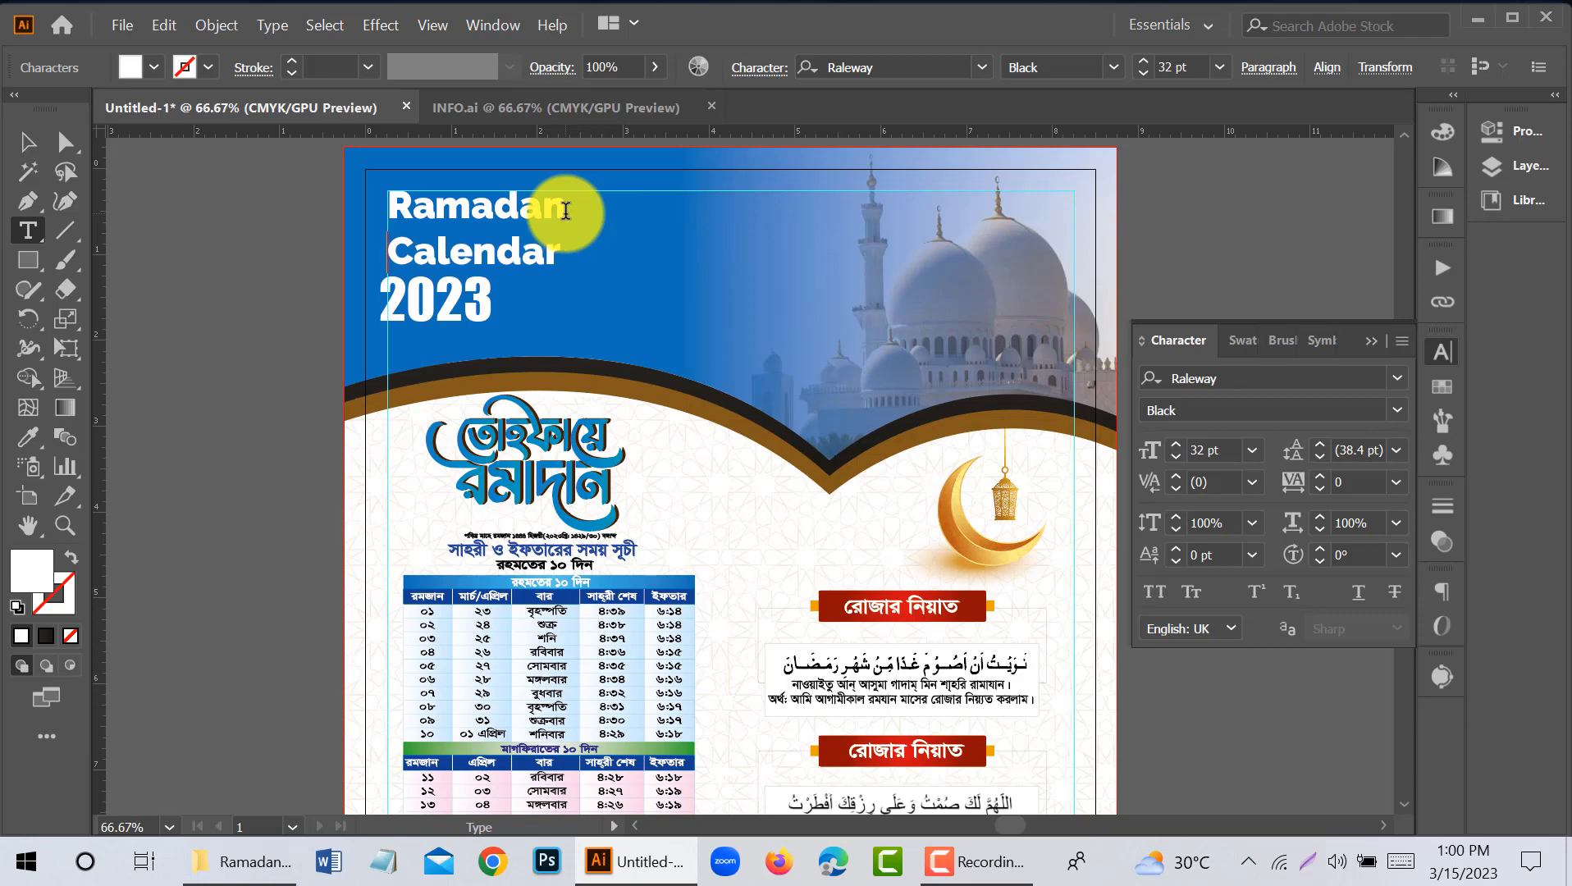
key(ctrl+s)
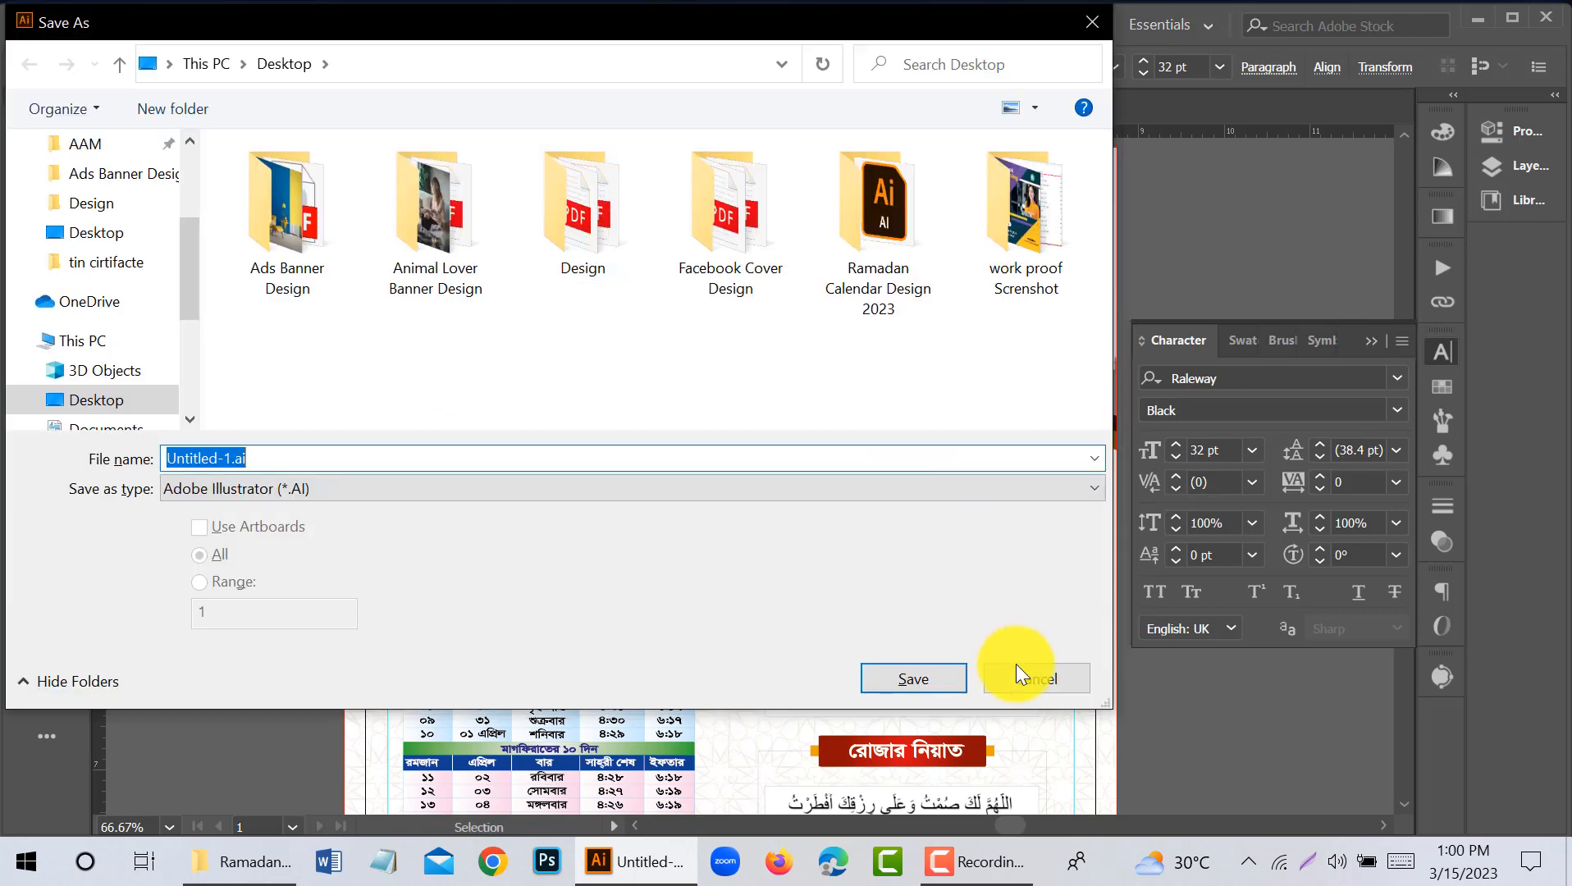
click(1016, 663)
key(BackSpace)
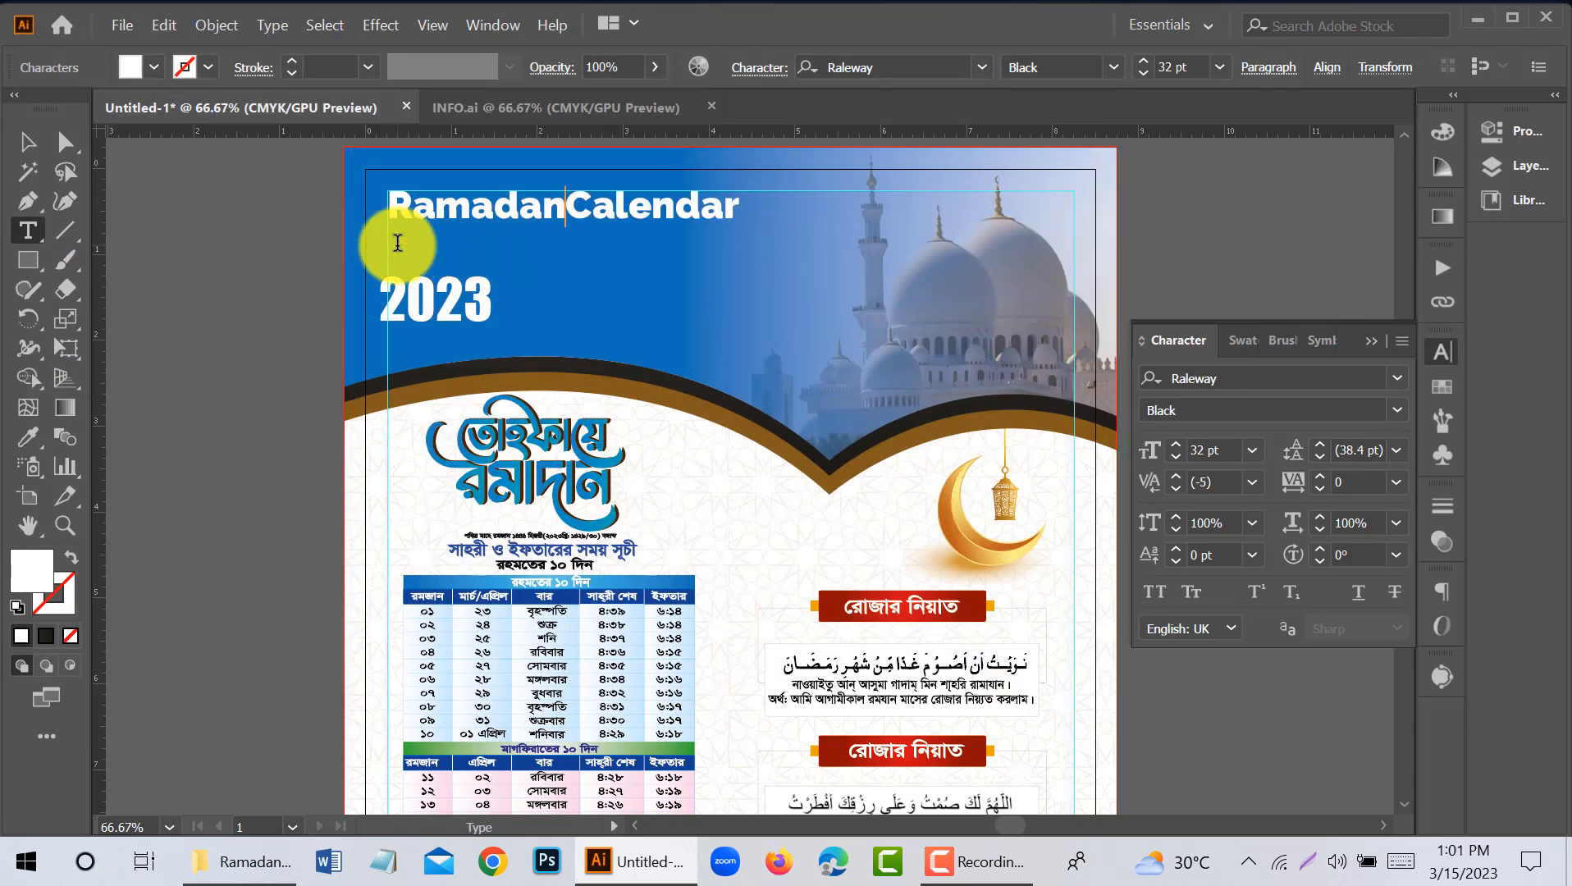
- Add the word "Design" as a second line below "Ramadan Calendar" in the title
text(Desi)
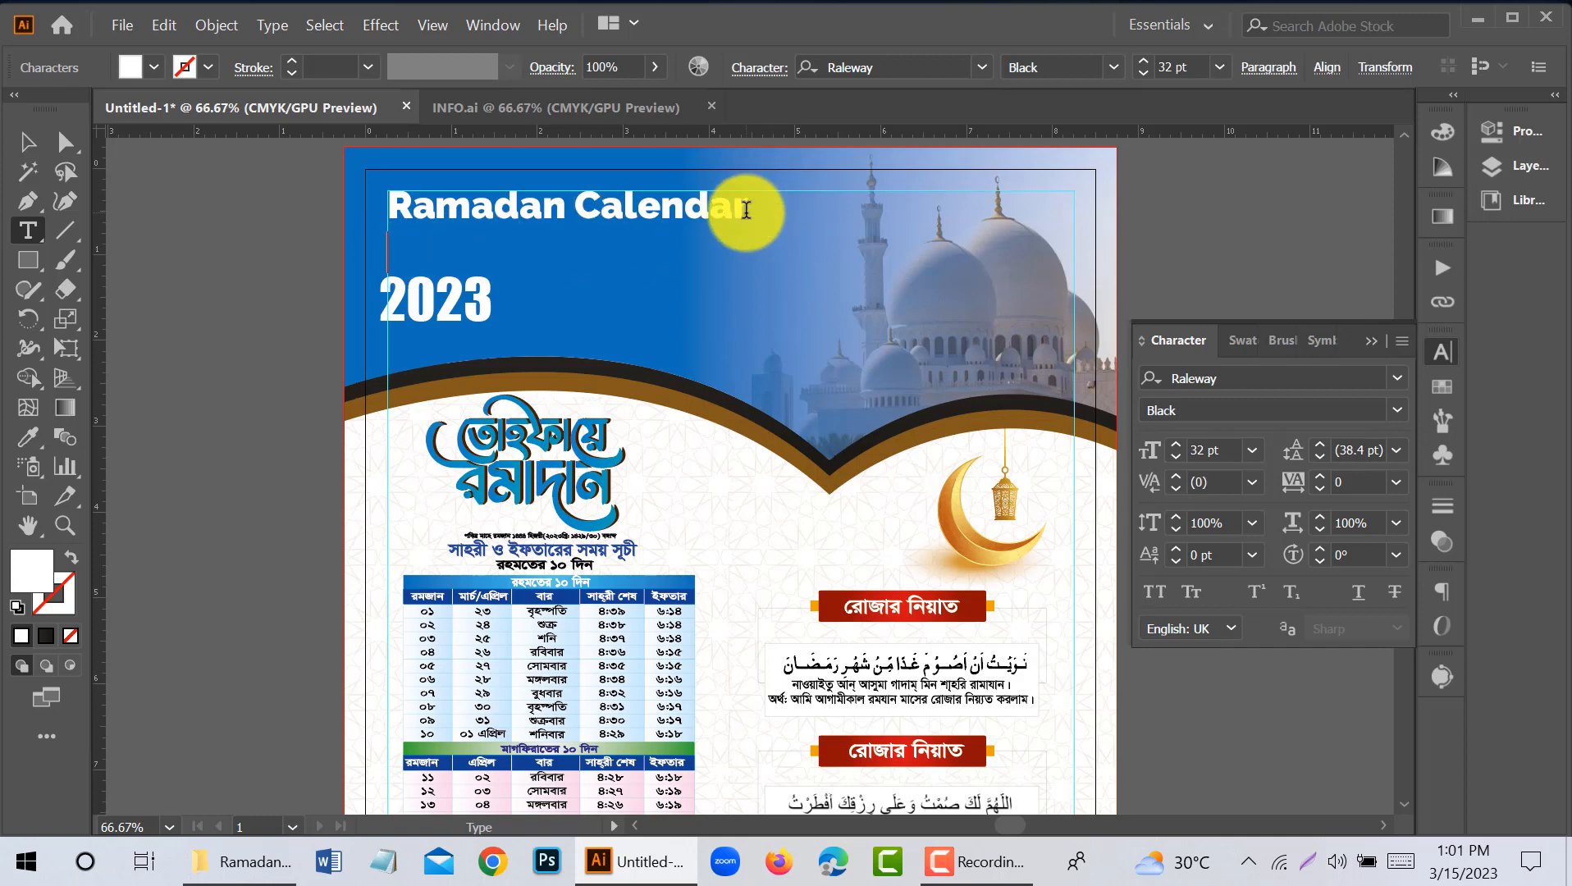
text(gn)
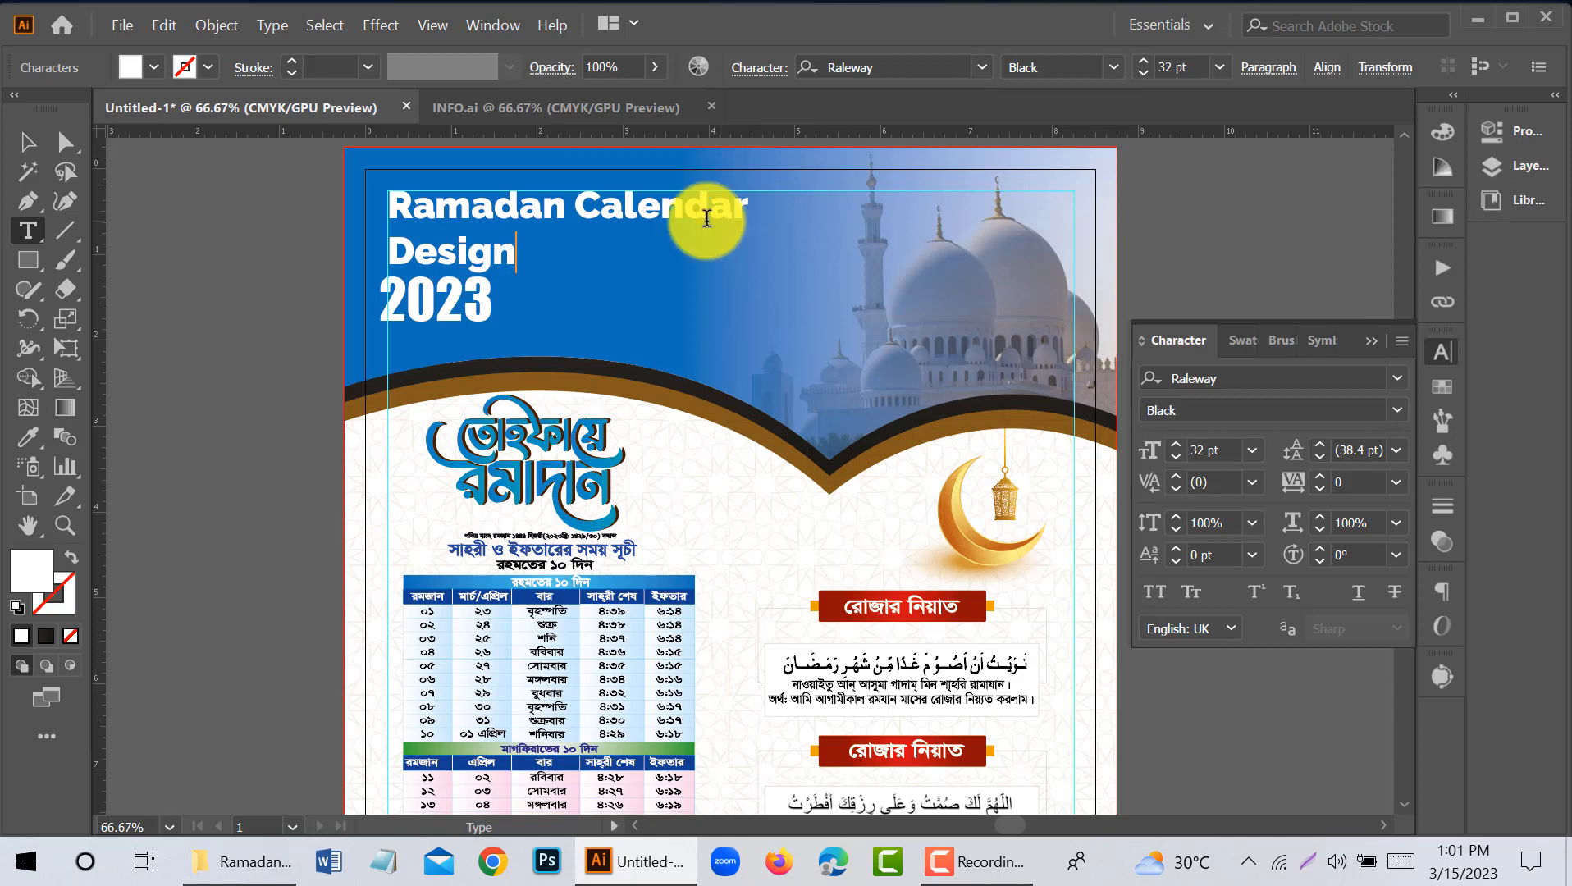
click(24, 141)
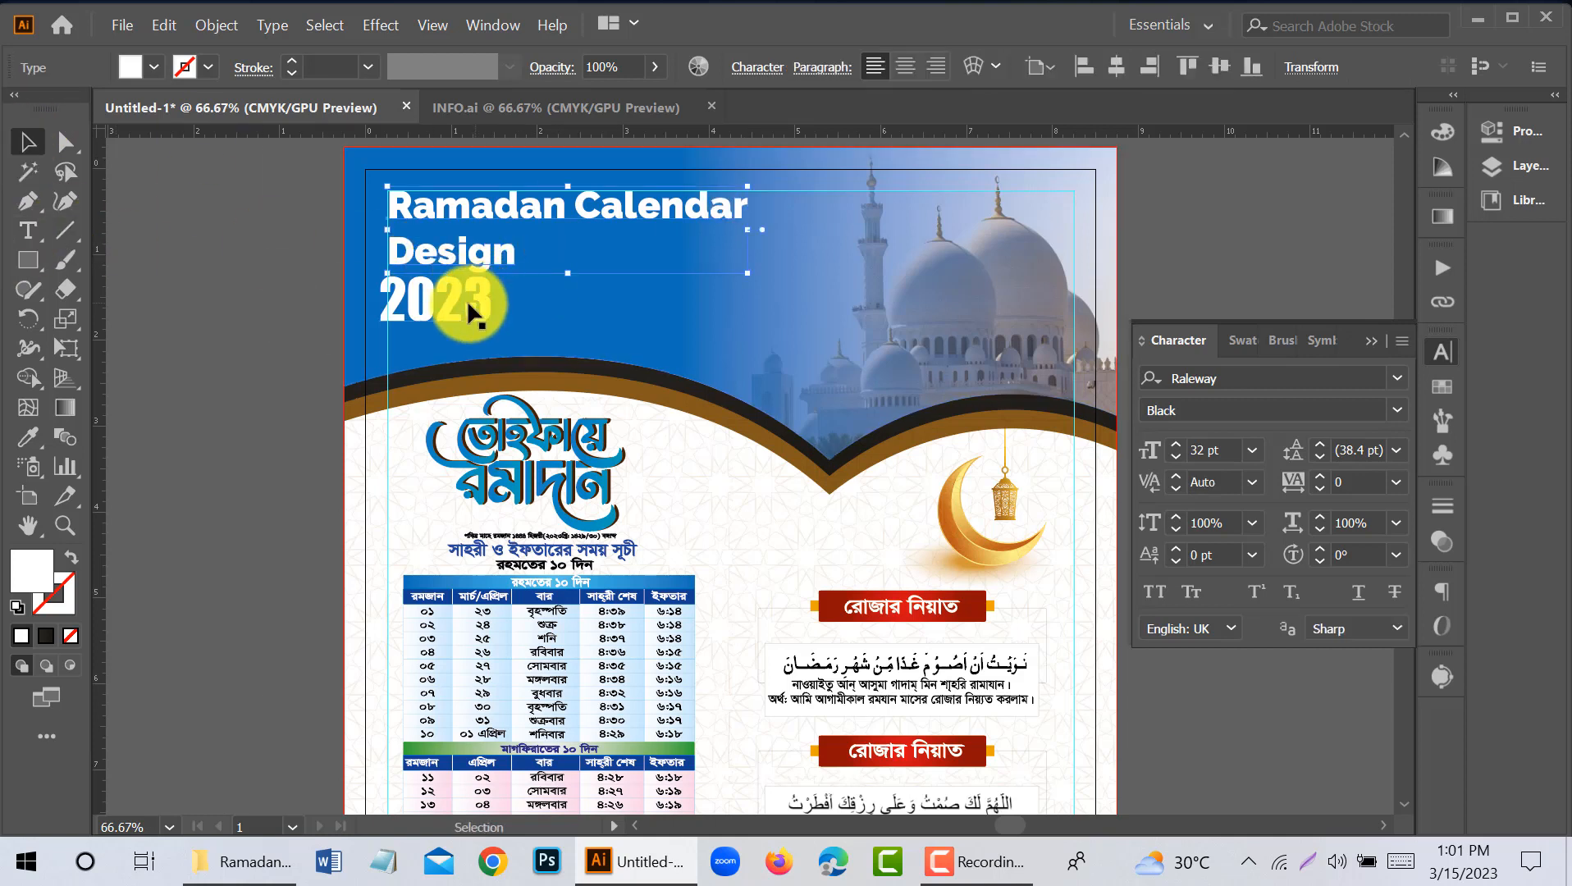
- Place "2023" beside "Design" on the second line and reduce it to 31 pt
click(255, 318)
drag(448, 310, 593, 266)
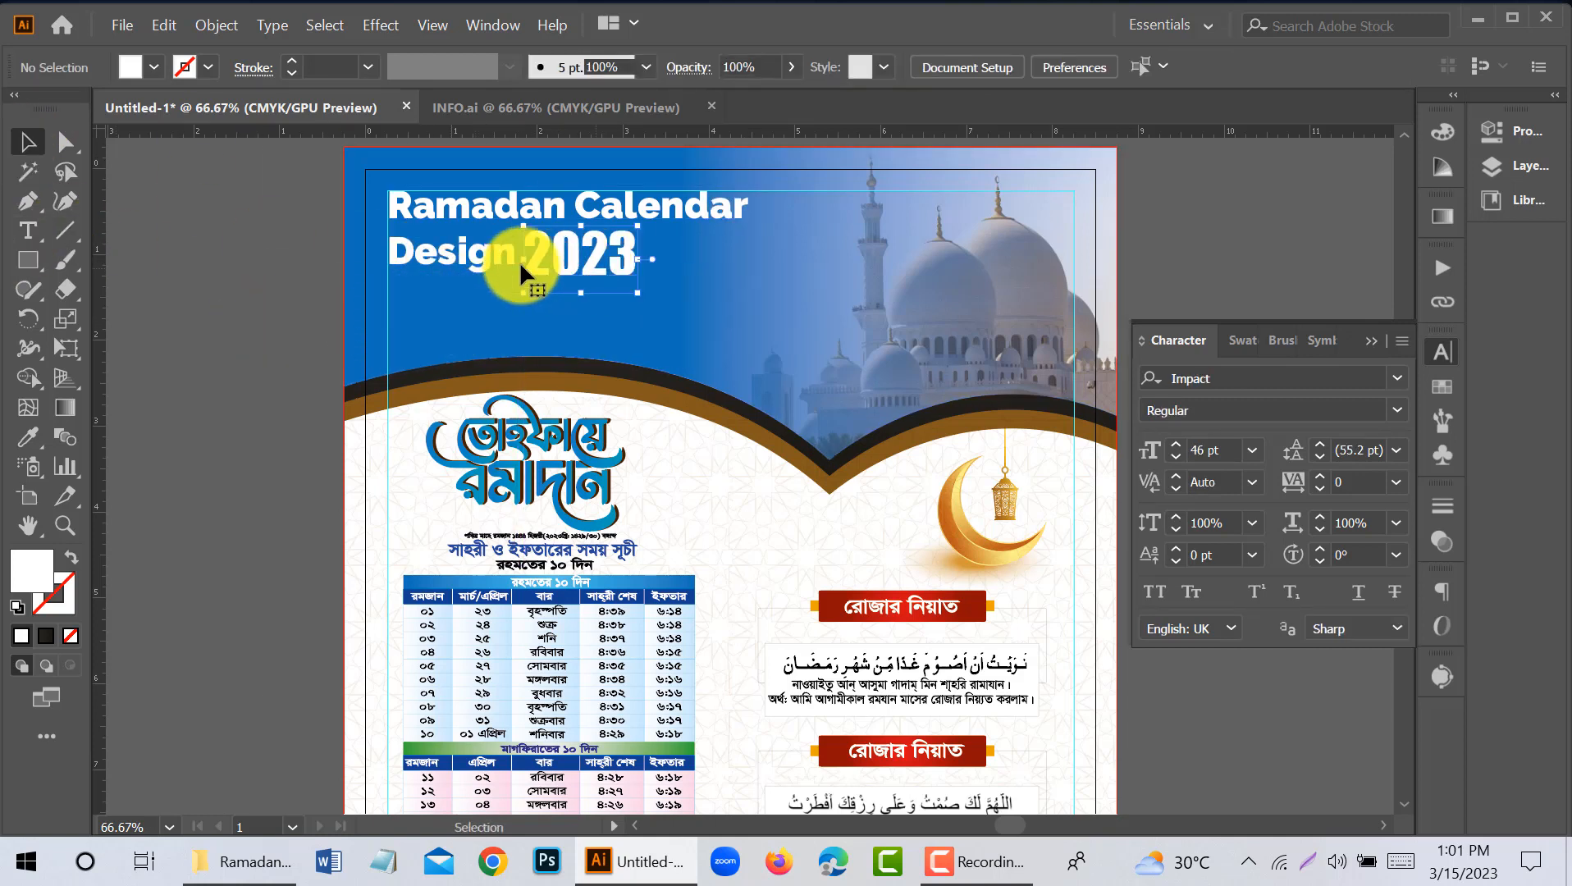
scroll(1206, 449, down, 6)
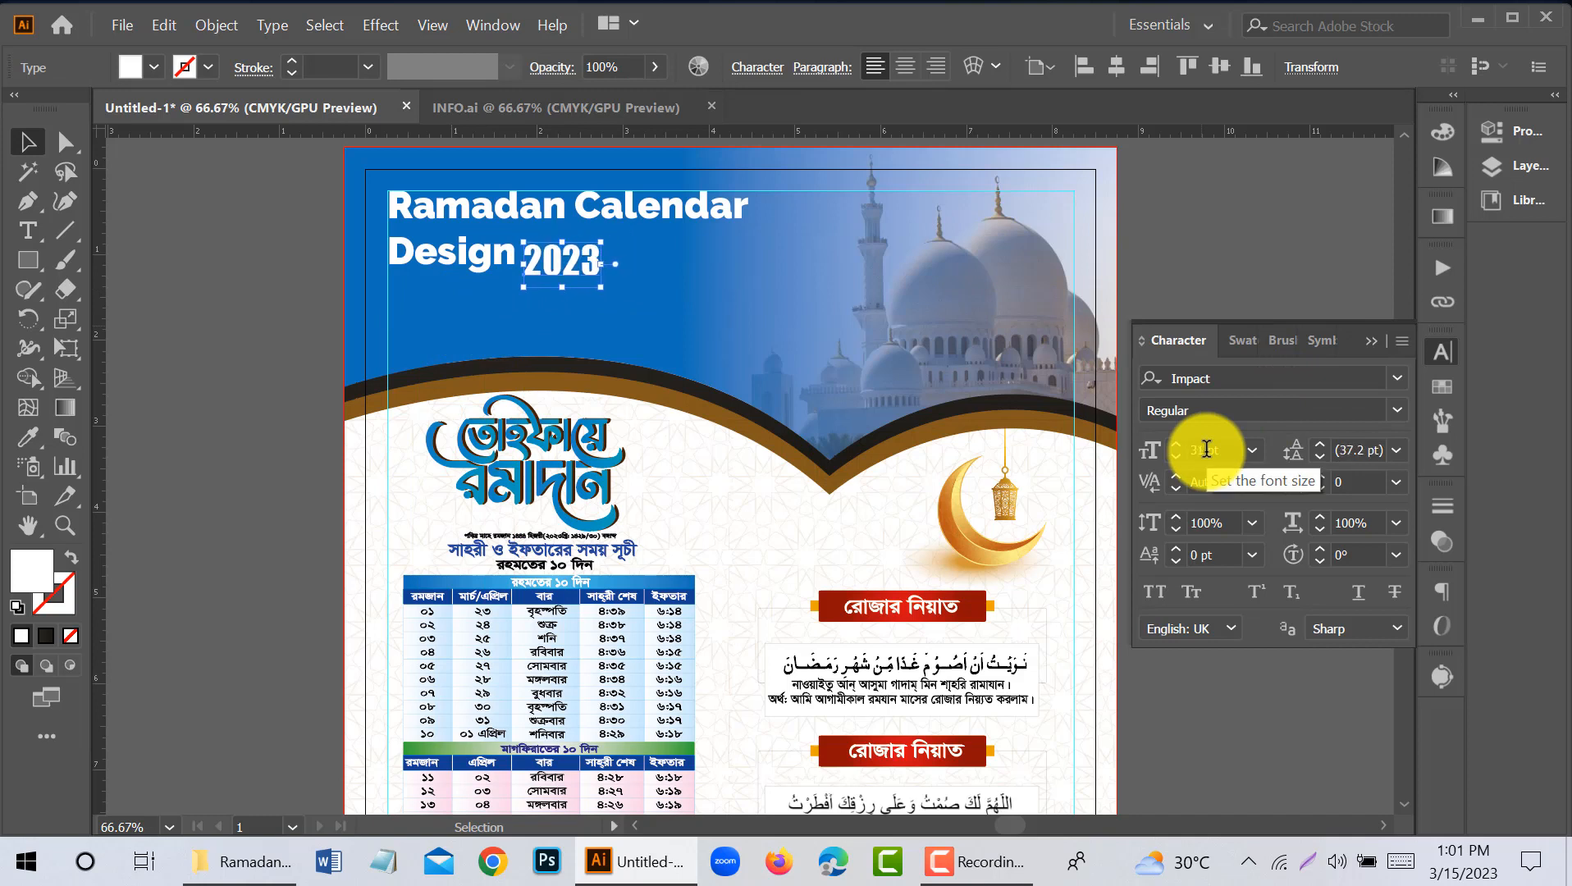
drag(573, 268, 573, 264)
click(213, 269)
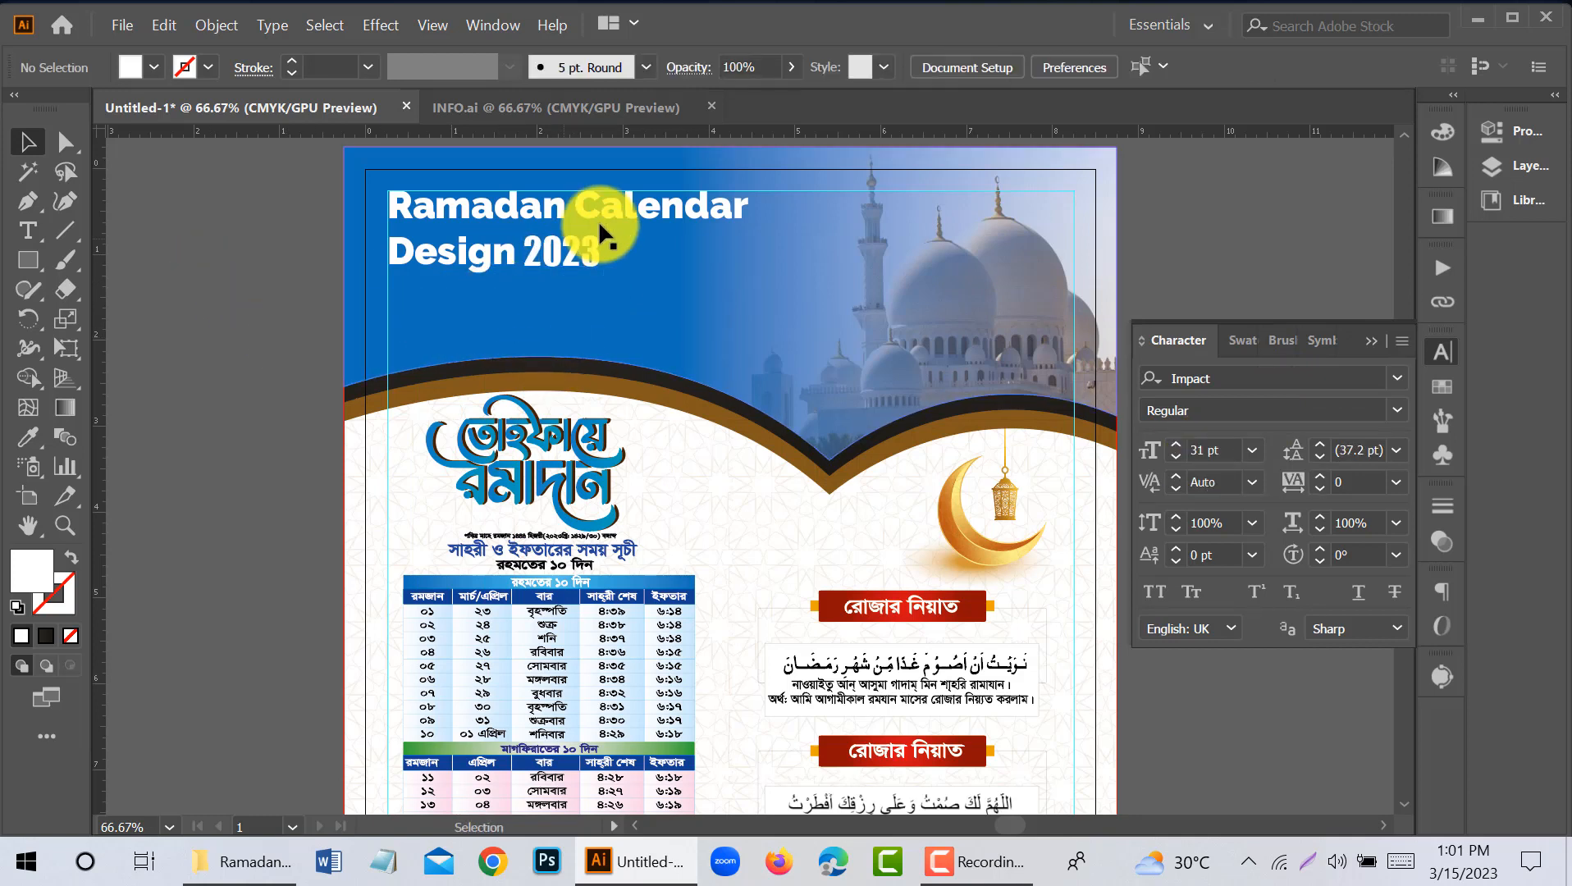
- Move the title and "2023" together slightly down within the header
click(539, 249)
shift+click(519, 236)
drag(618, 203, 616, 214)
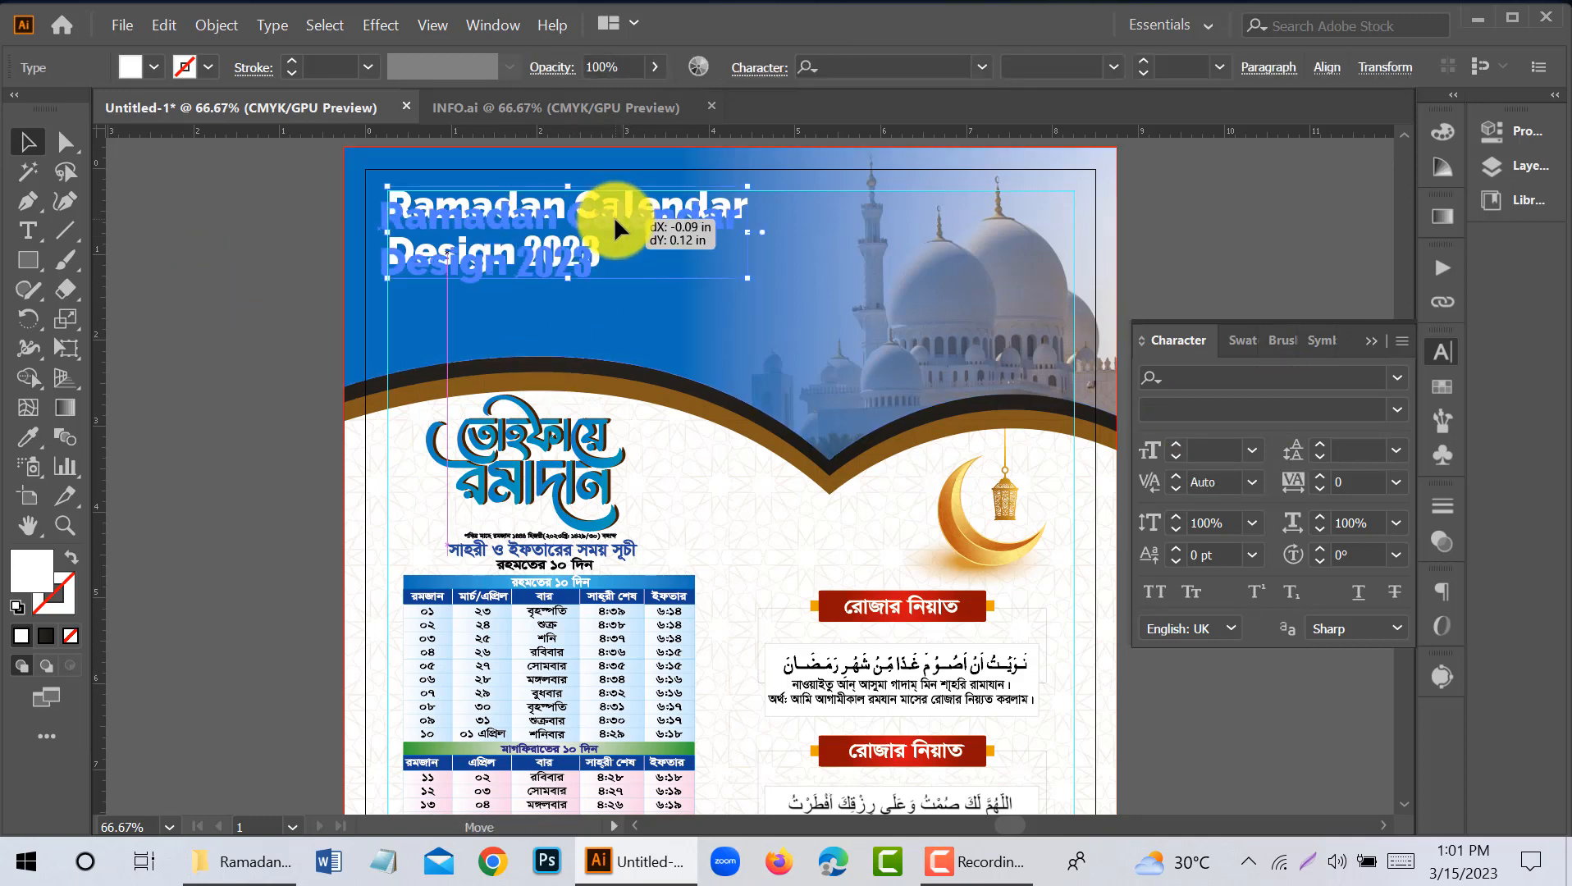
click(161, 373)
- Enlarge the "Ramadan Calendar Design" title to 36 pt with 39 pt leading
click(581, 218)
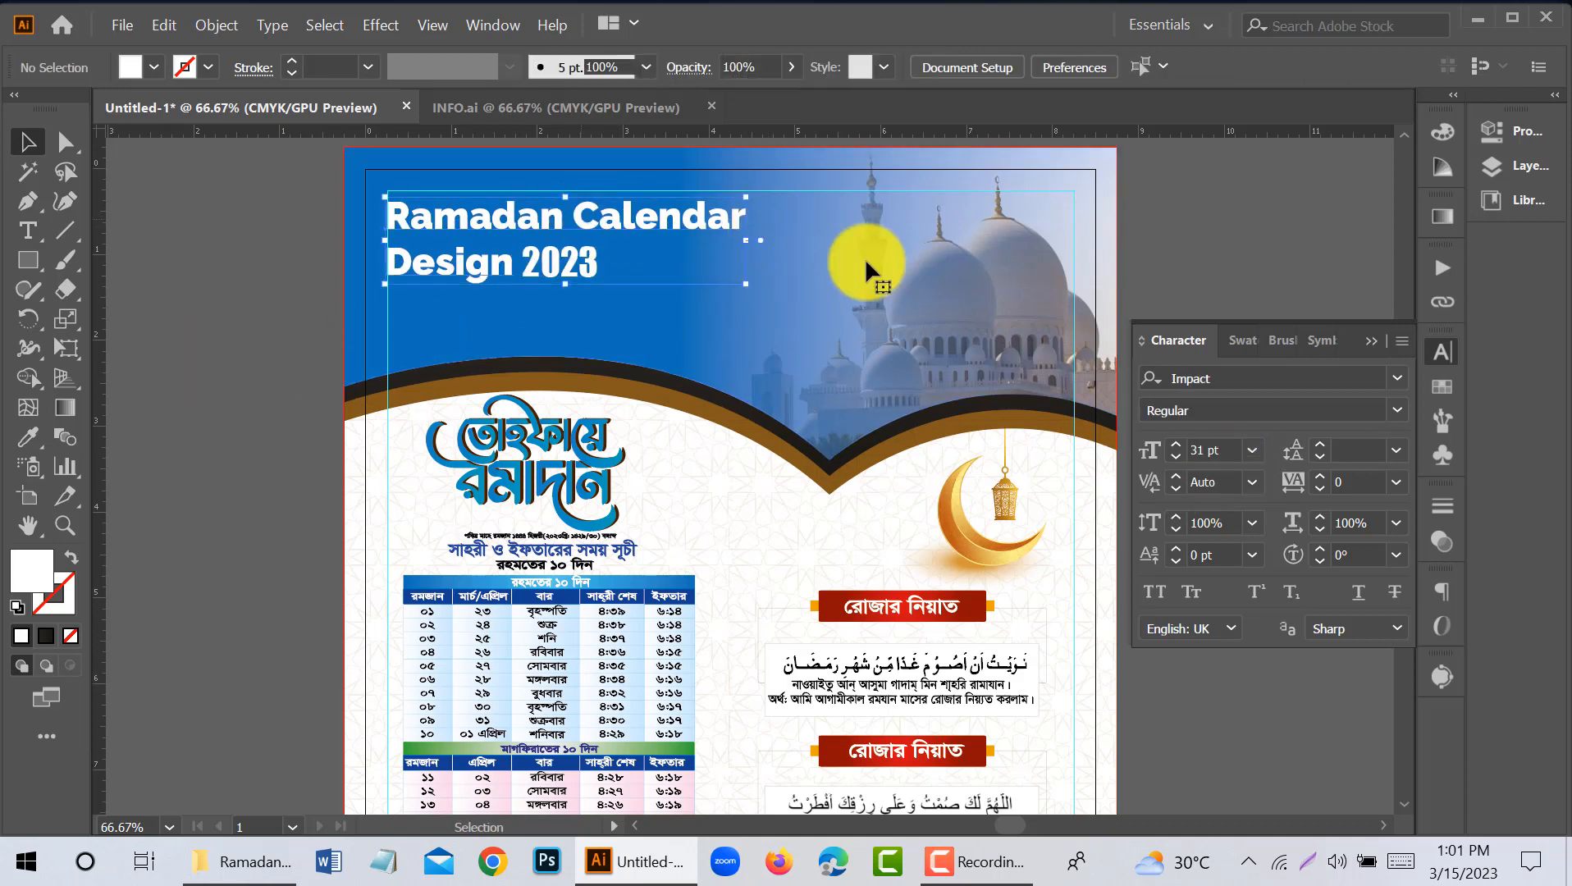
scroll(1204, 447, up, 2)
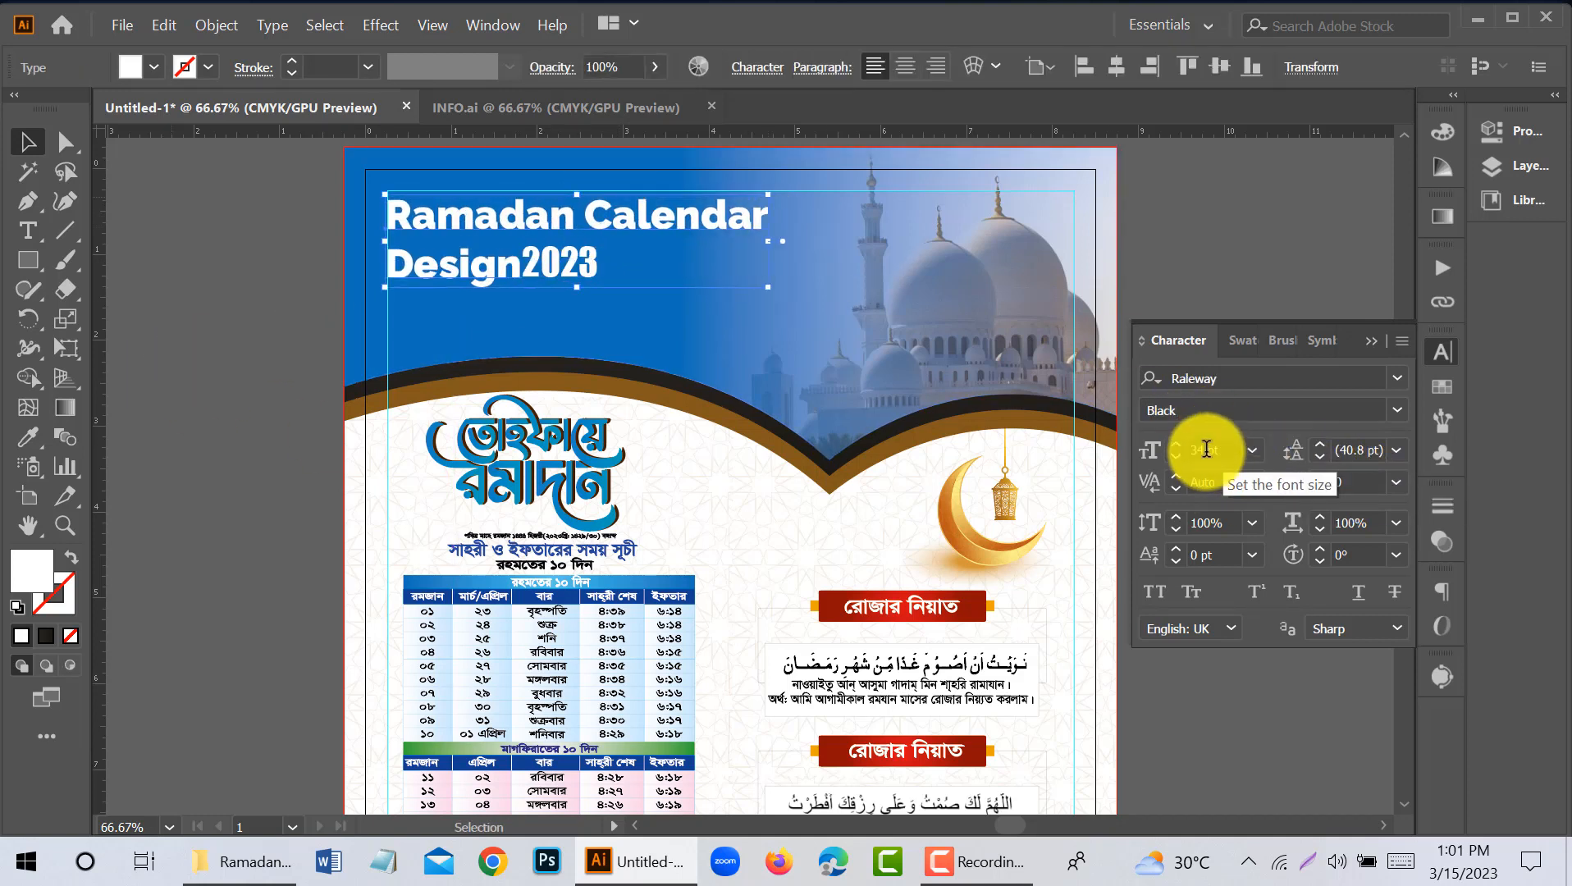
scroll(1203, 450, up, 2)
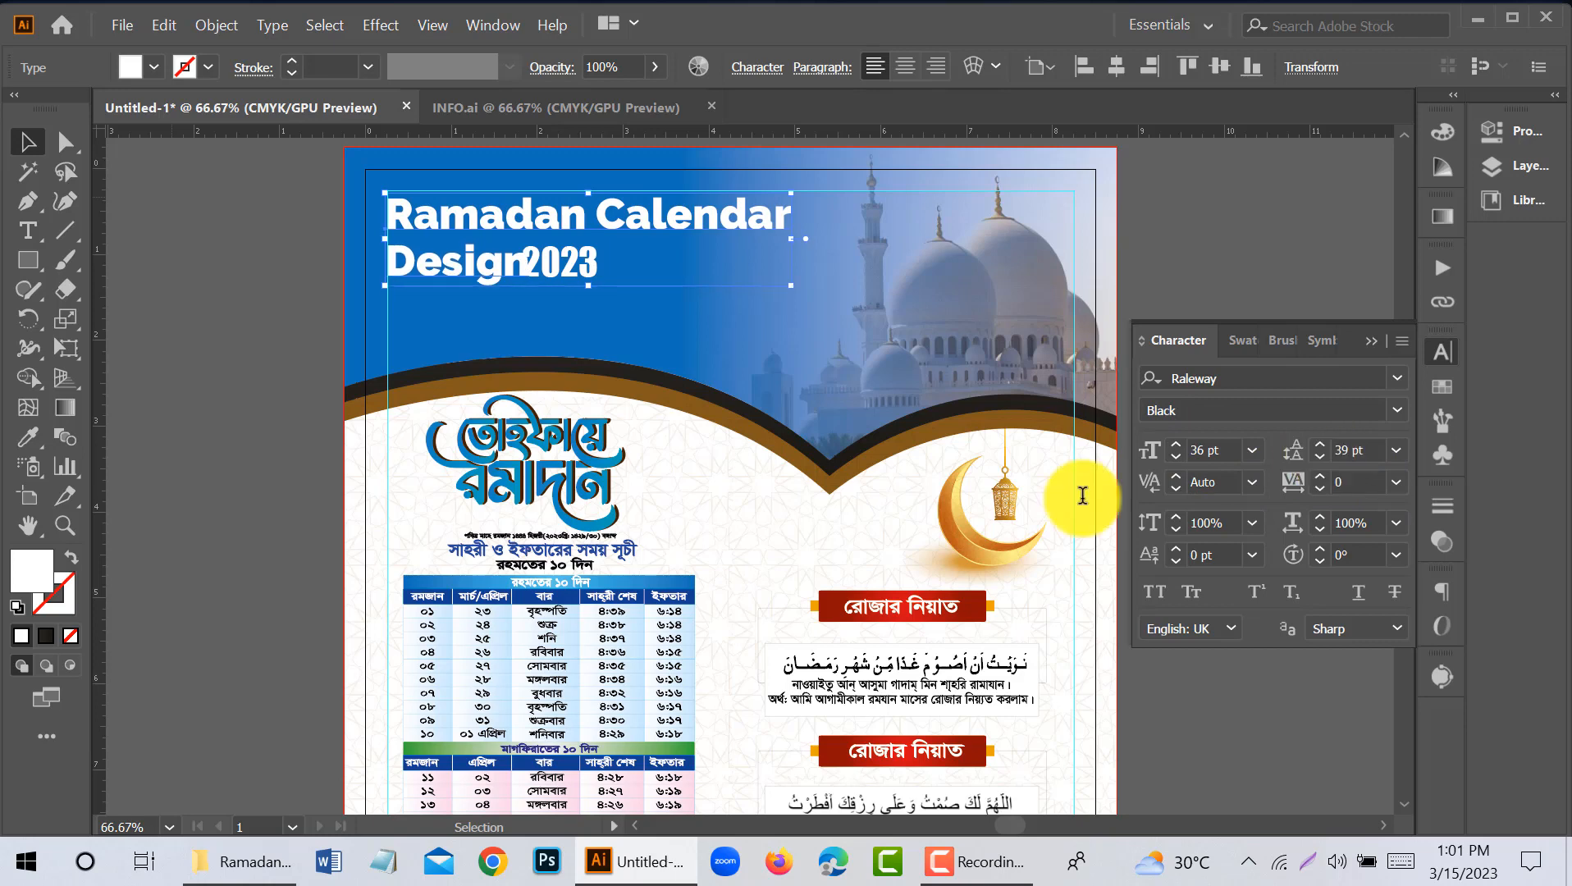
click(215, 353)
- Nudge "2023" to the right to restore a word space after "Design"
scroll(525, 263, up, 1)
click(566, 265)
key(Right)
key(Right)
key(Right)
key(Right)
key(Right)
key(Right)
key(Right)
key(Right)
key(Right)
key(Right)
key(Right)
key(Right)
key(Right)
key(Right)
key(Right)
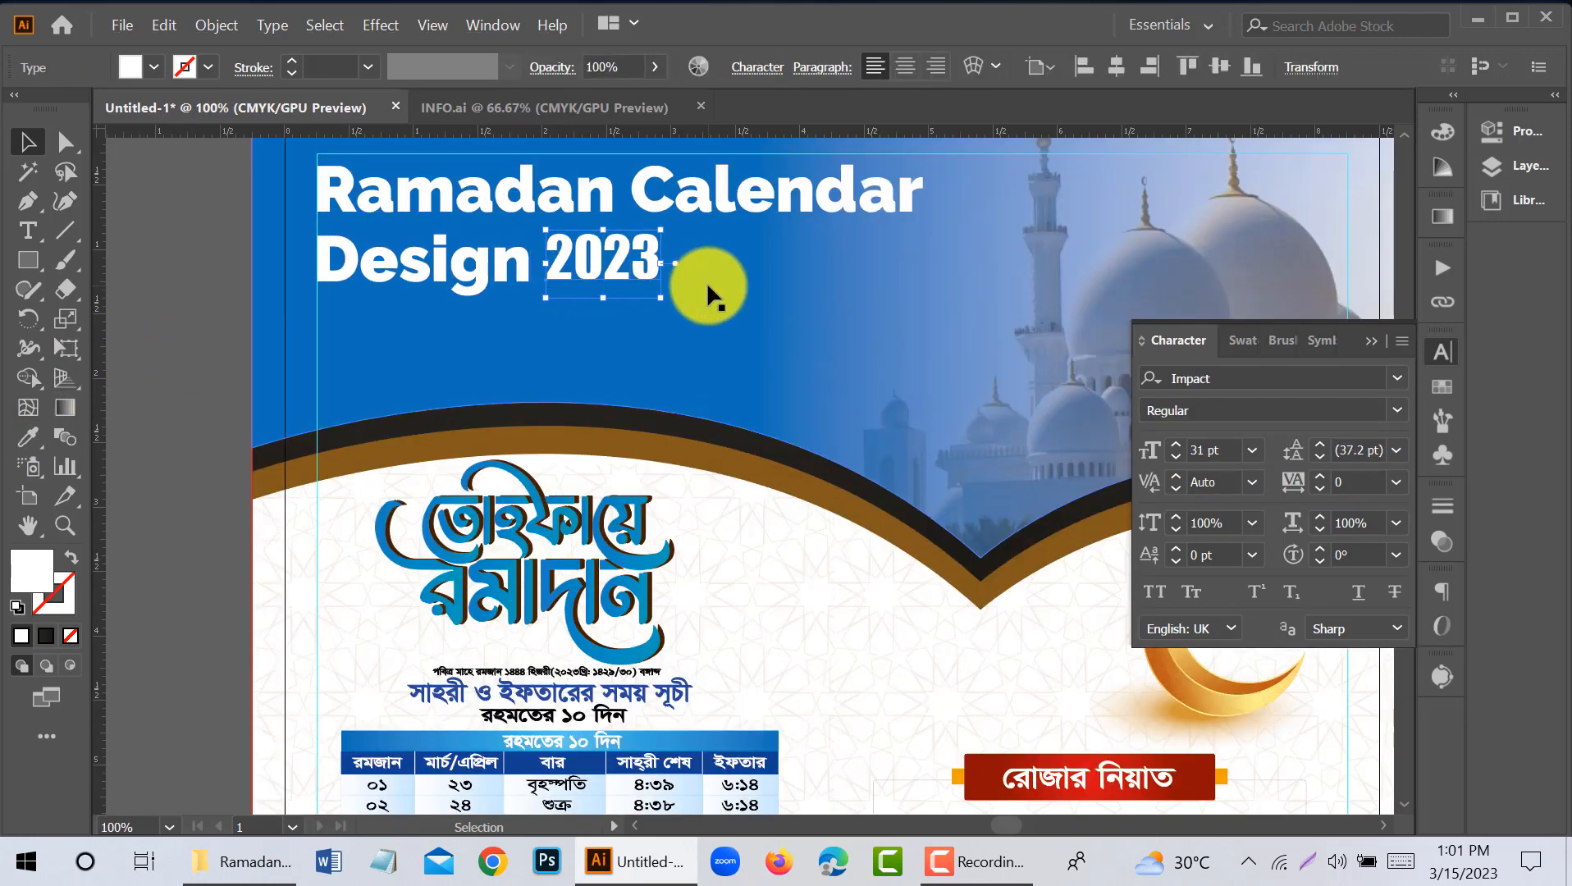
click(162, 341)
- Examine the whole calendar page to check how the new header title fits the layout
scroll(438, 358, down, 2)
scroll(438, 357, down, 1)
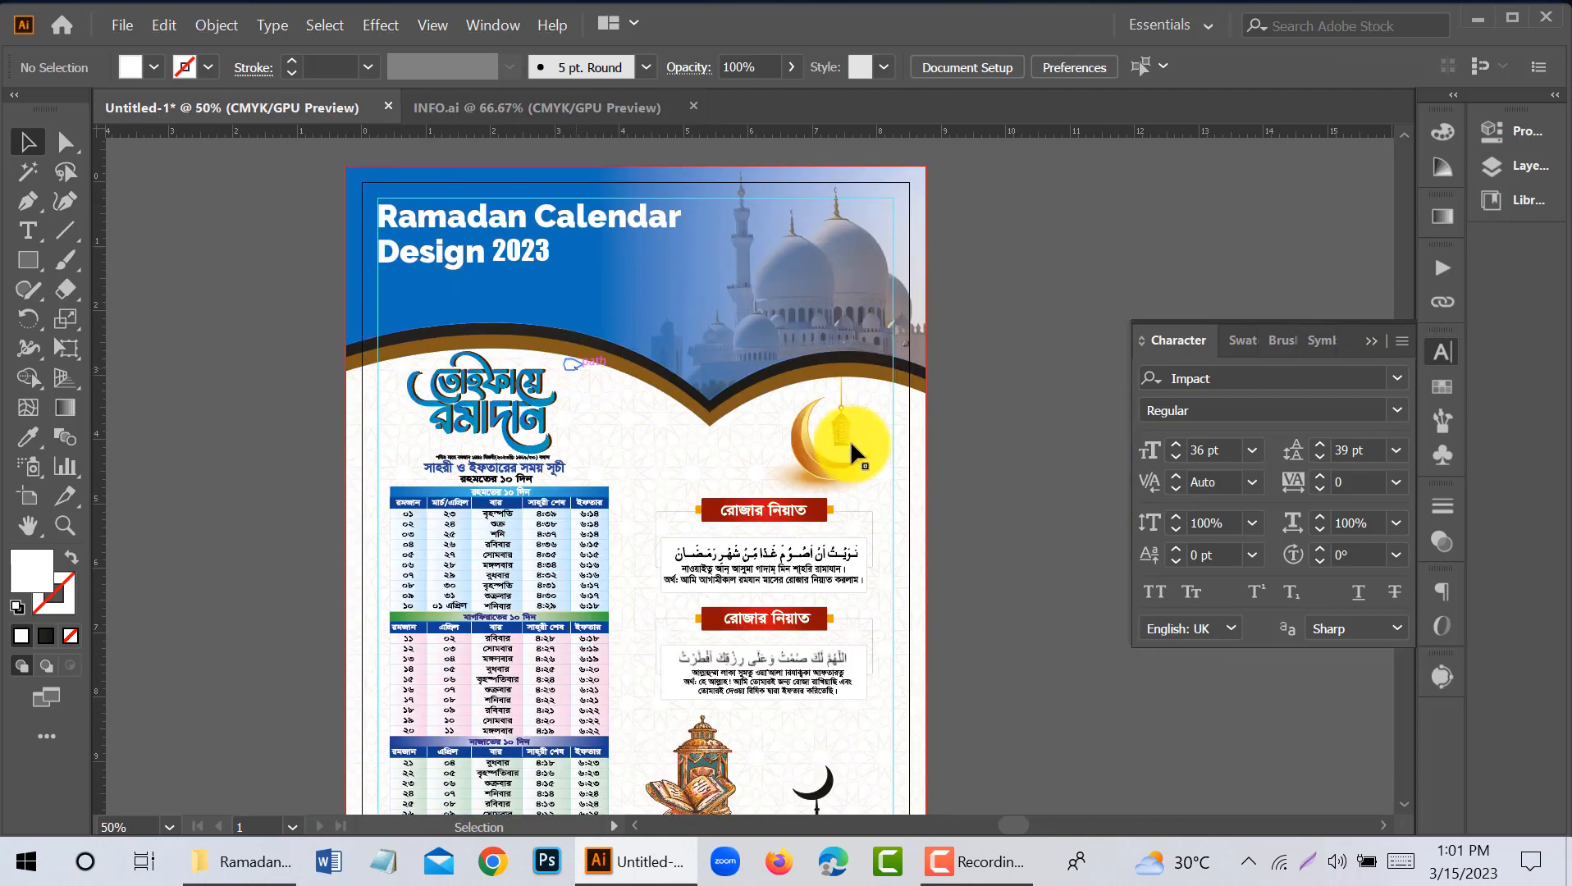
scroll(900, 375, down, 1)
drag(901, 376, 933, 312)
scroll(289, 490, down, 1)
click(168, 459)
click(224, 532)
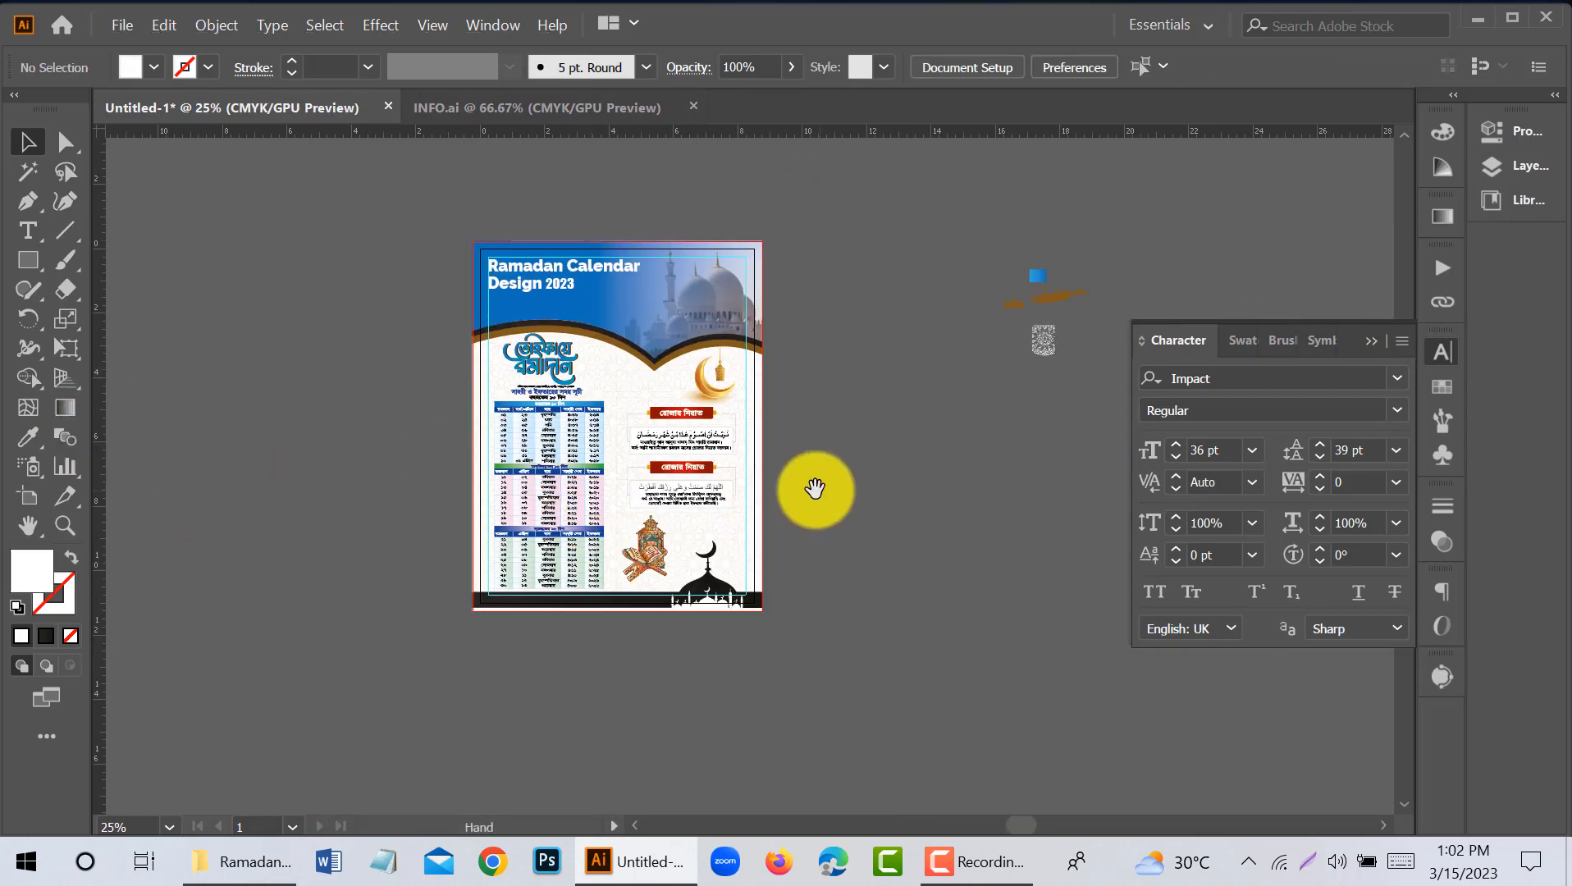
drag(816, 489, 743, 500)
scroll(414, 362, up, 2)
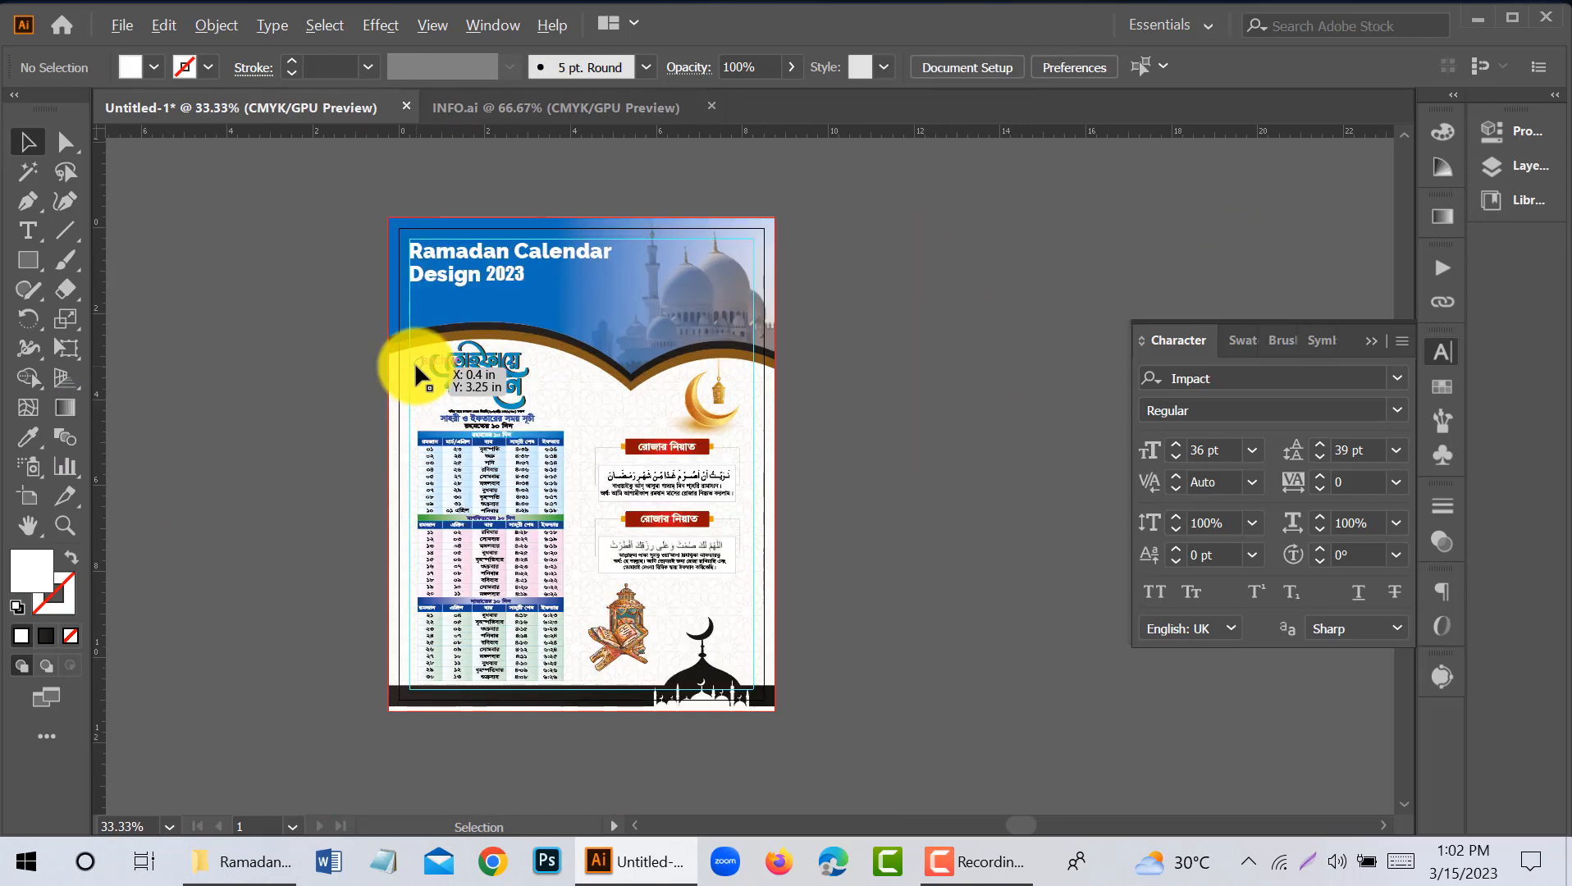